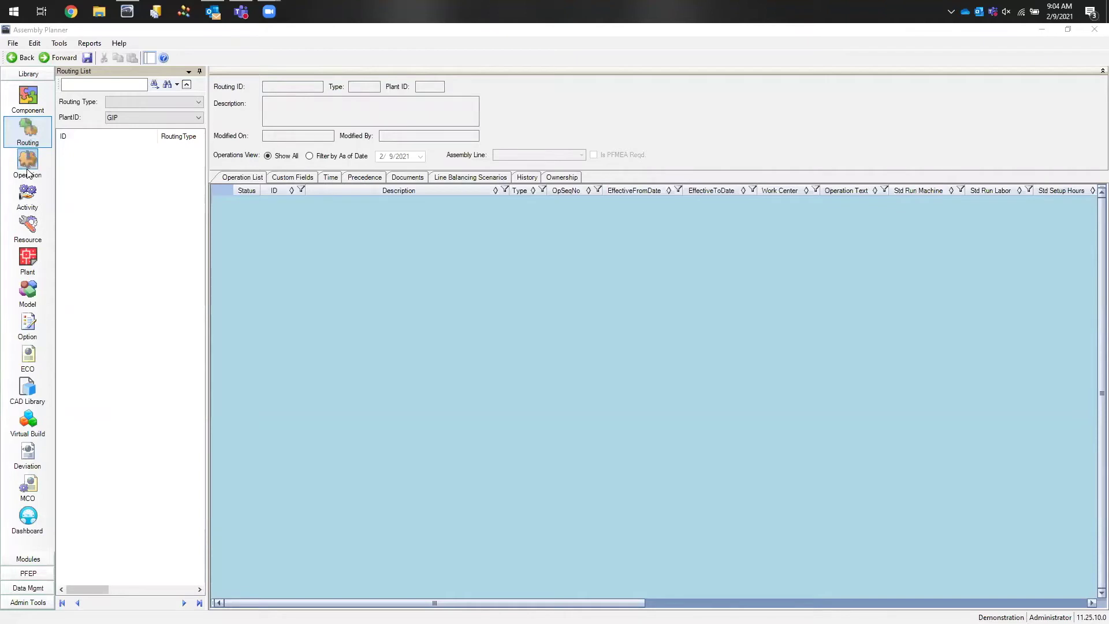
Step: Search the GIP plant's routings with the wildcard % and open the BUTTERFLY VALVE routing
{"action": "left_click", "coordinate": [104, 85]}
{"action": "type", "text": "%"}
{"action": "left_click", "coordinate": [155, 85]}
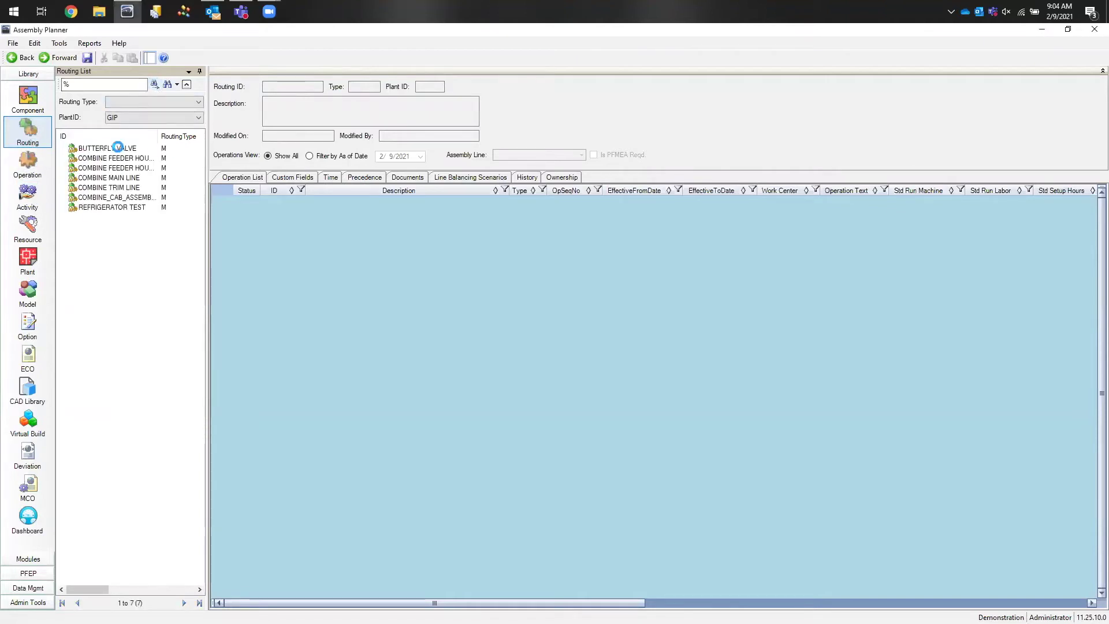
{"action": "left_click", "coordinate": [115, 149]}
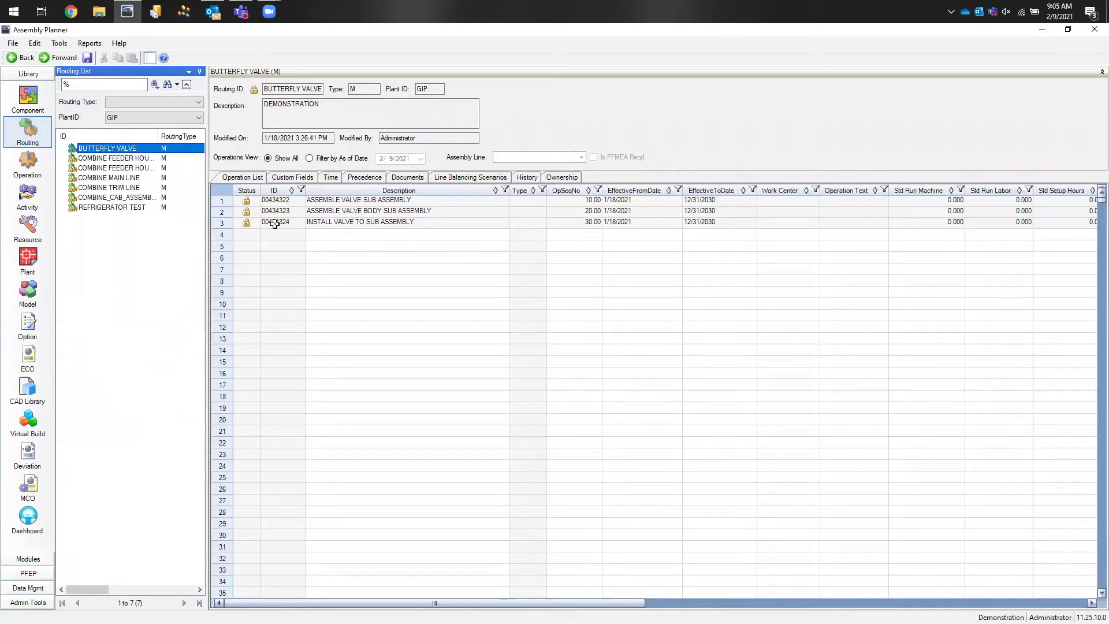
Step: Open the ASSEMBLE VALVE SUB ASSEMBLY operation from the BUTTERFLY VALVE routing to view its activities
{"action": "left_click", "coordinate": [29, 167]}
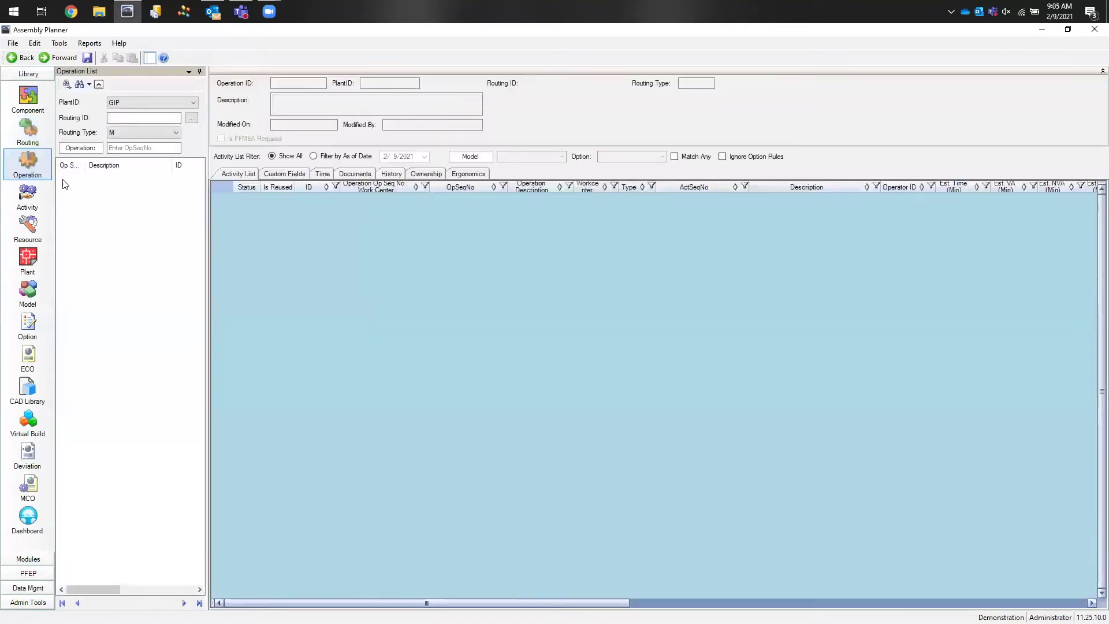
{"action": "left_click", "coordinate": [28, 131]}
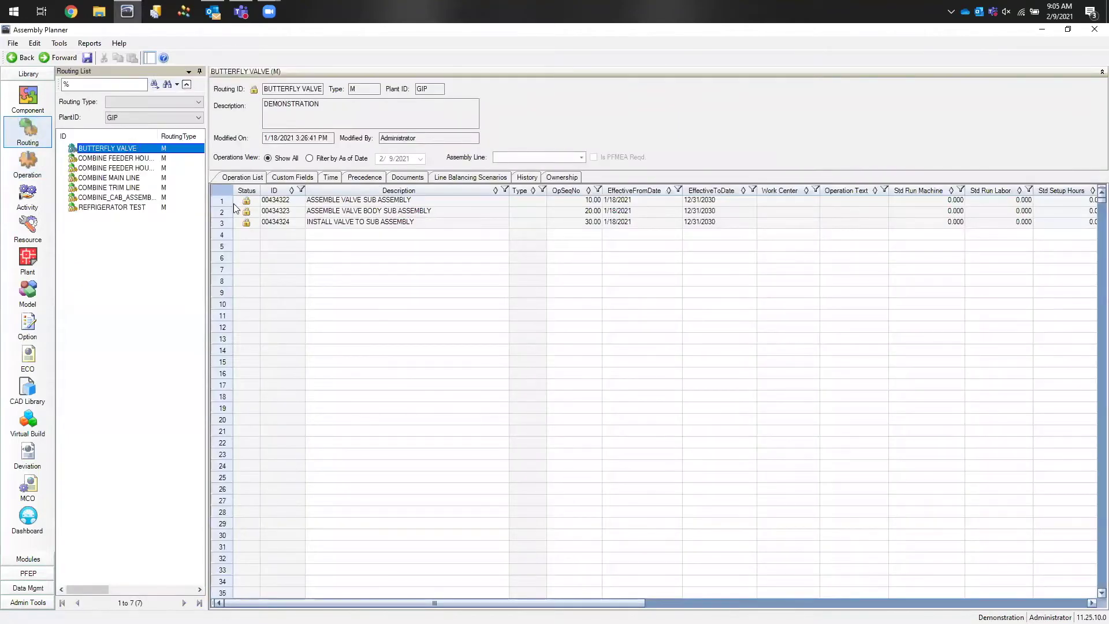
{"action": "double_click", "coordinate": [232, 203]}
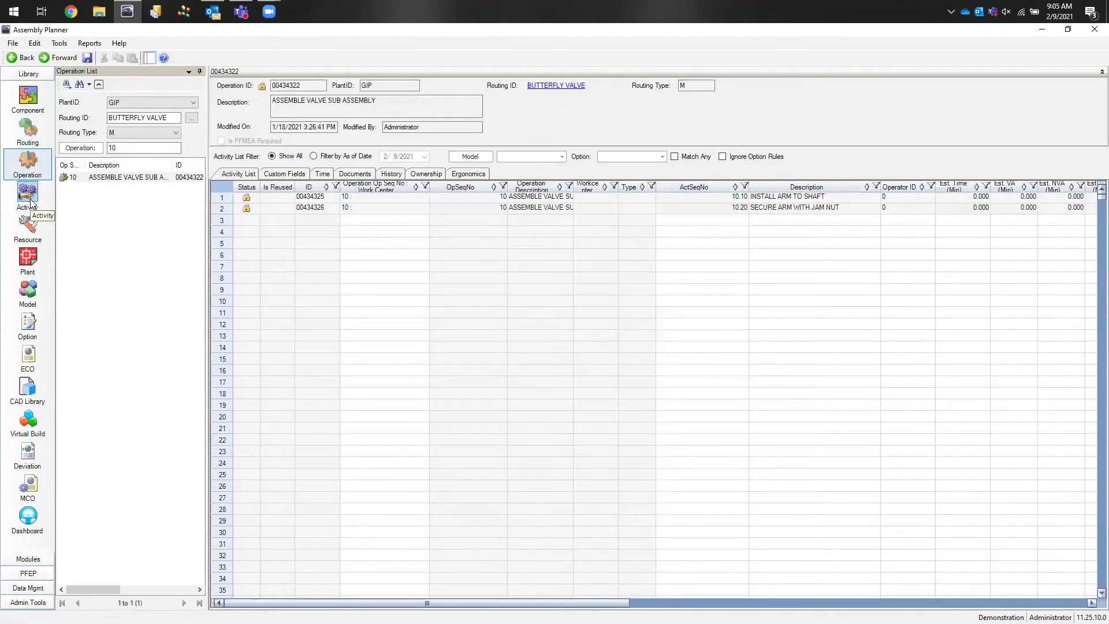
Step: Open the INSTALL ARM TO SHAFT activity and view its custom fields
{"action": "left_click", "coordinate": [220, 199]}
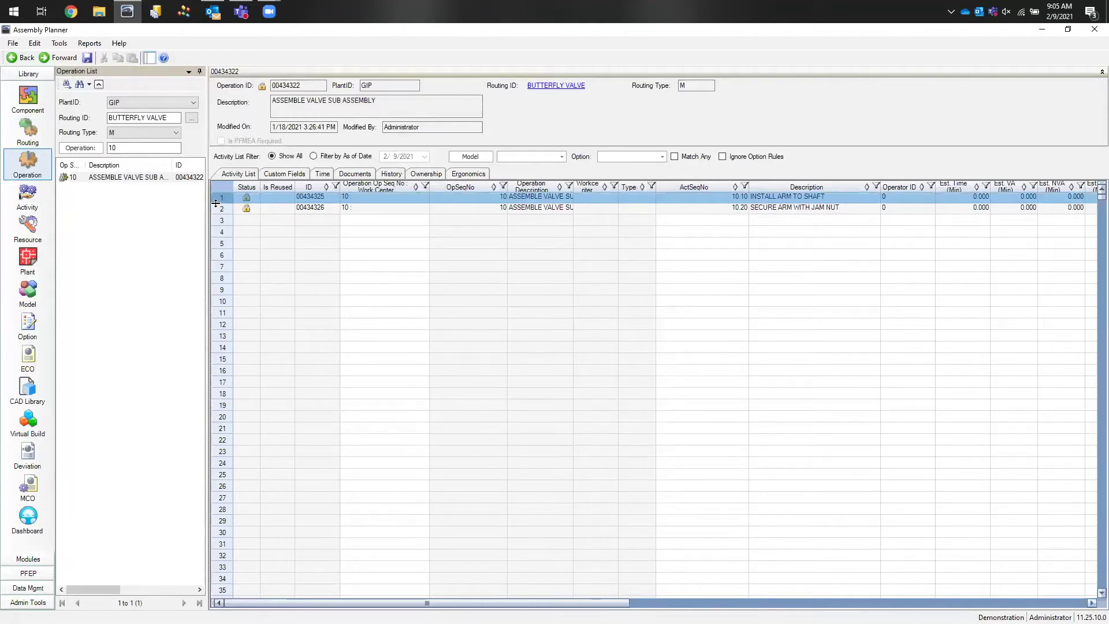
{"action": "double_click", "coordinate": [222, 200]}
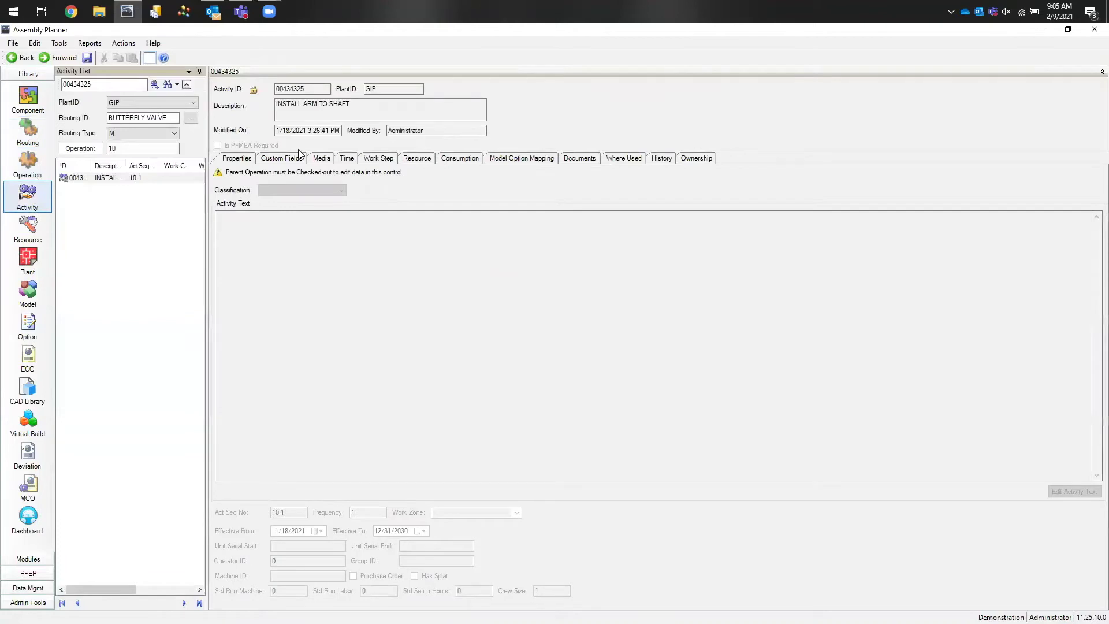
{"action": "left_click", "coordinate": [292, 162]}
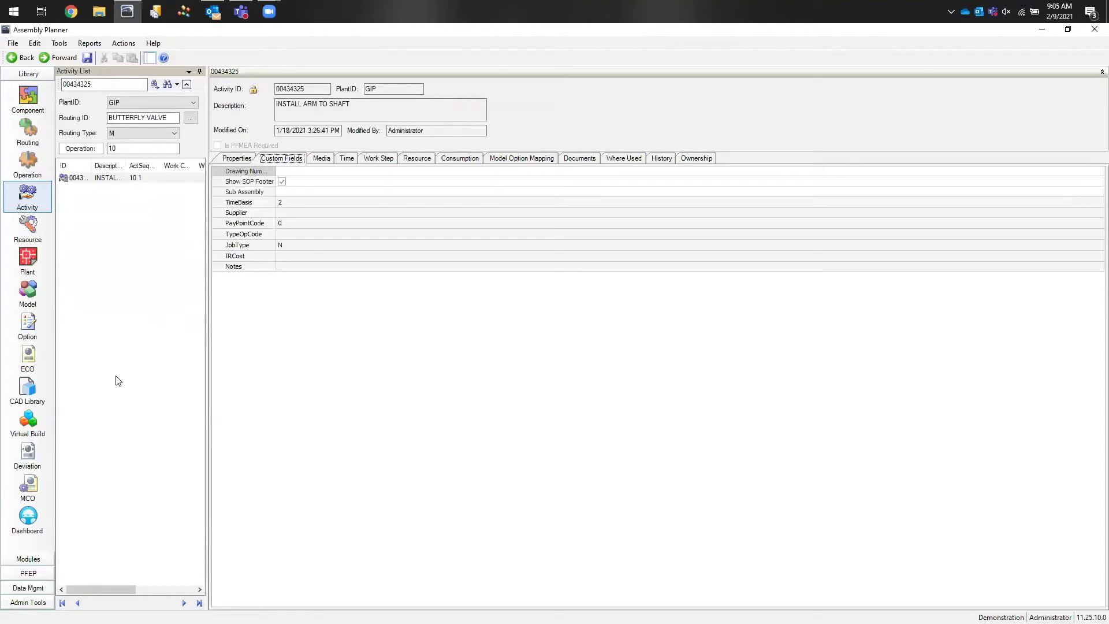
Step: Upload the CAD file butterflyvalve.jt from the Downloads folder into the CAD Library
{"action": "left_click", "coordinate": [27, 388]}
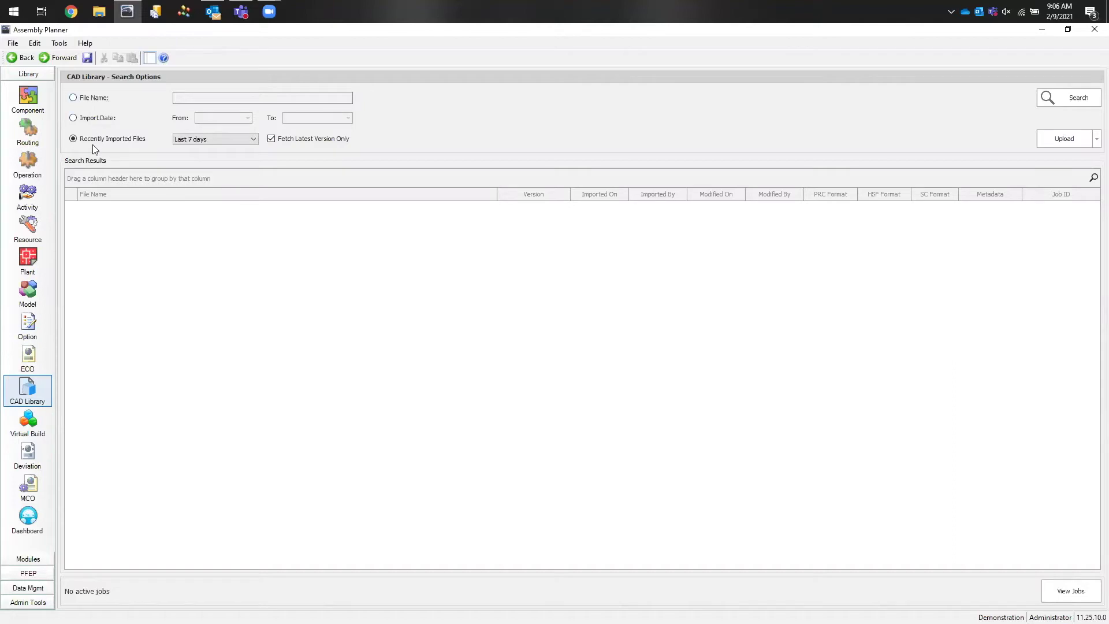
{"action": "left_click", "coordinate": [189, 141]}
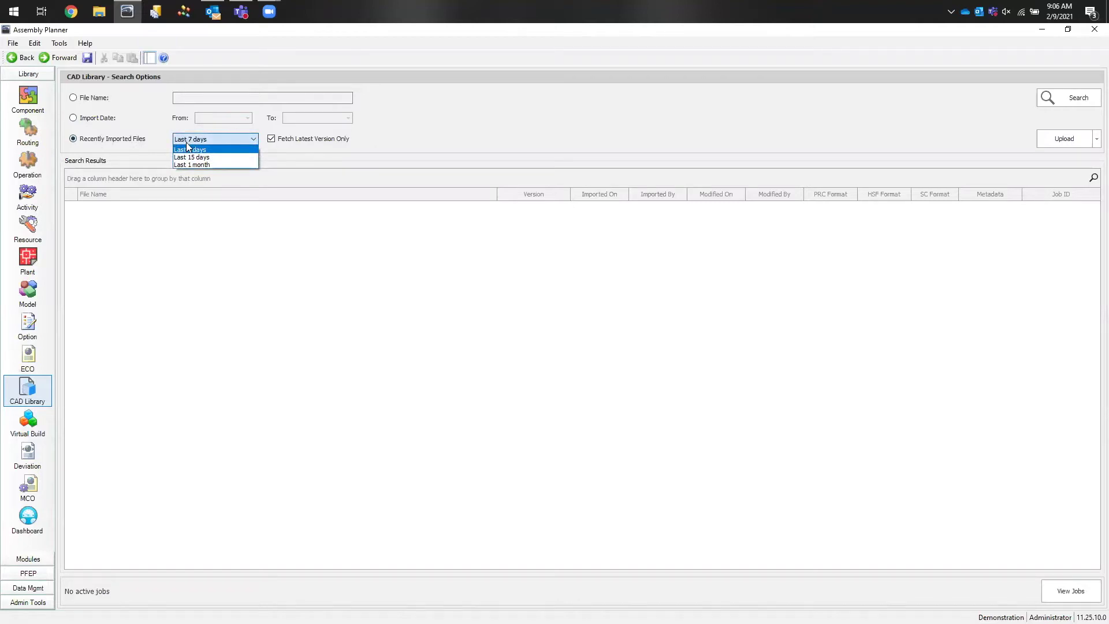
{"action": "left_click", "coordinate": [185, 263]}
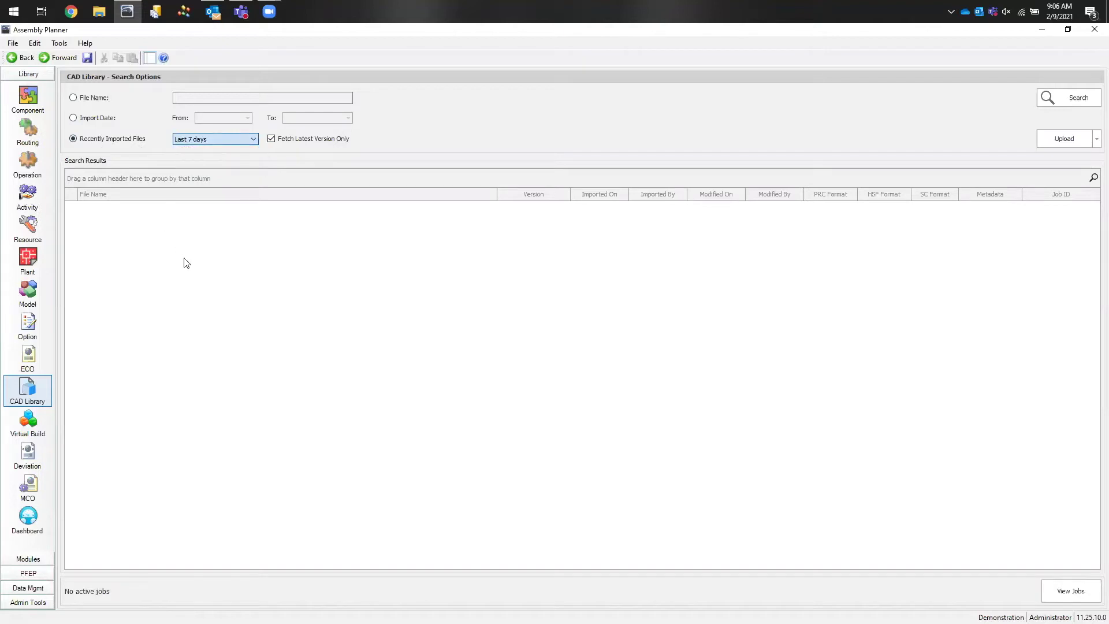
{"action": "left_click", "coordinate": [1059, 140]}
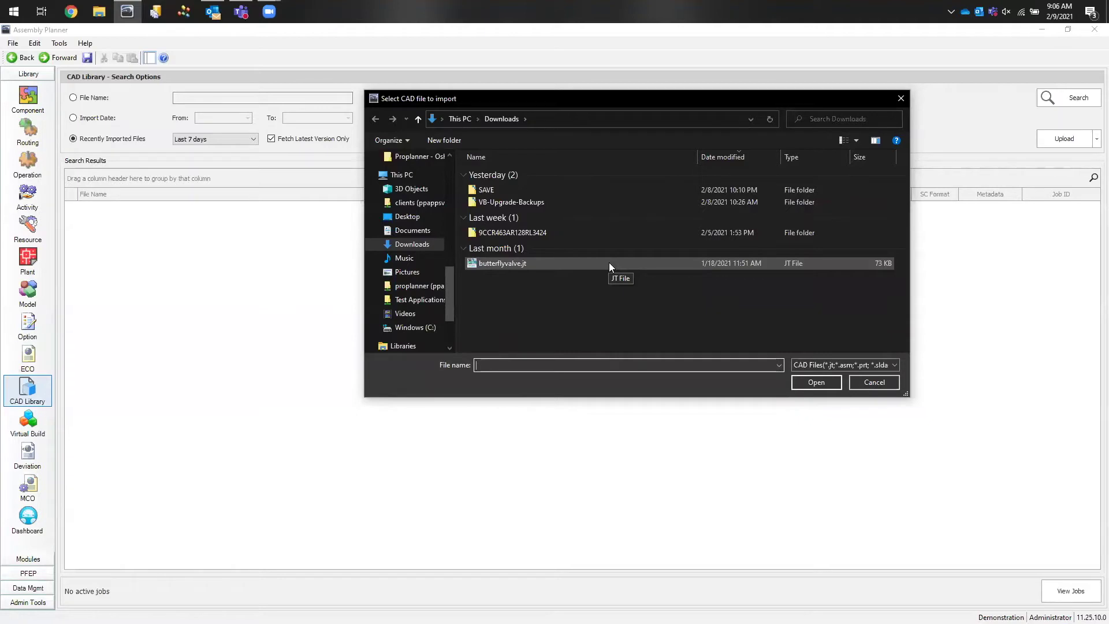
{"action": "left_click", "coordinate": [558, 264]}
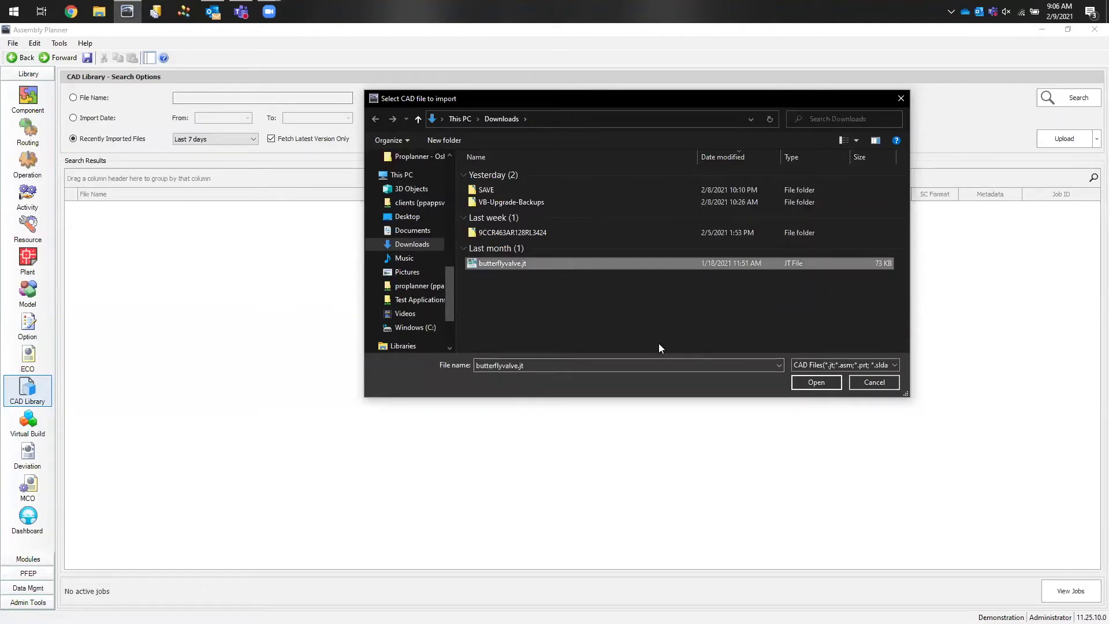
{"action": "left_click", "coordinate": [815, 382]}
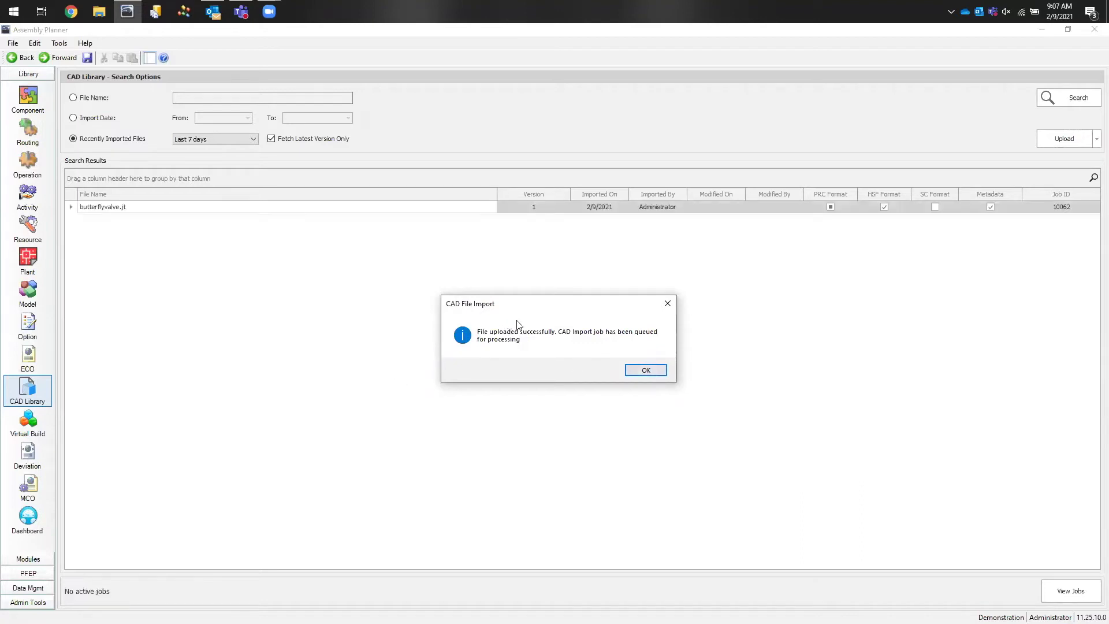
{"action": "left_click", "coordinate": [646, 370]}
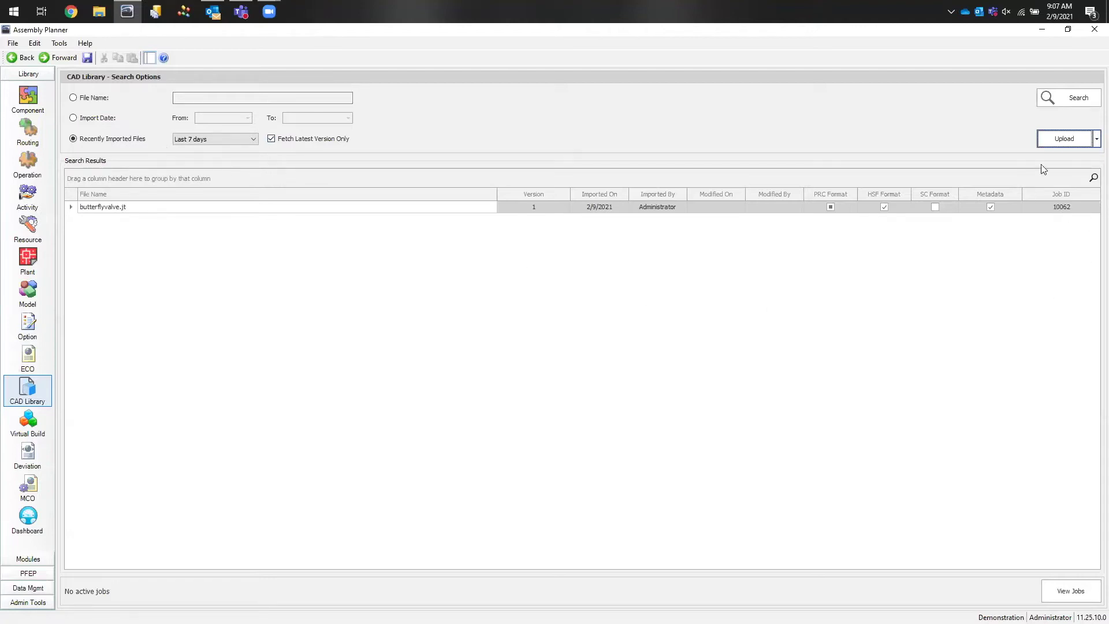
{"action": "left_click", "coordinate": [1054, 141]}
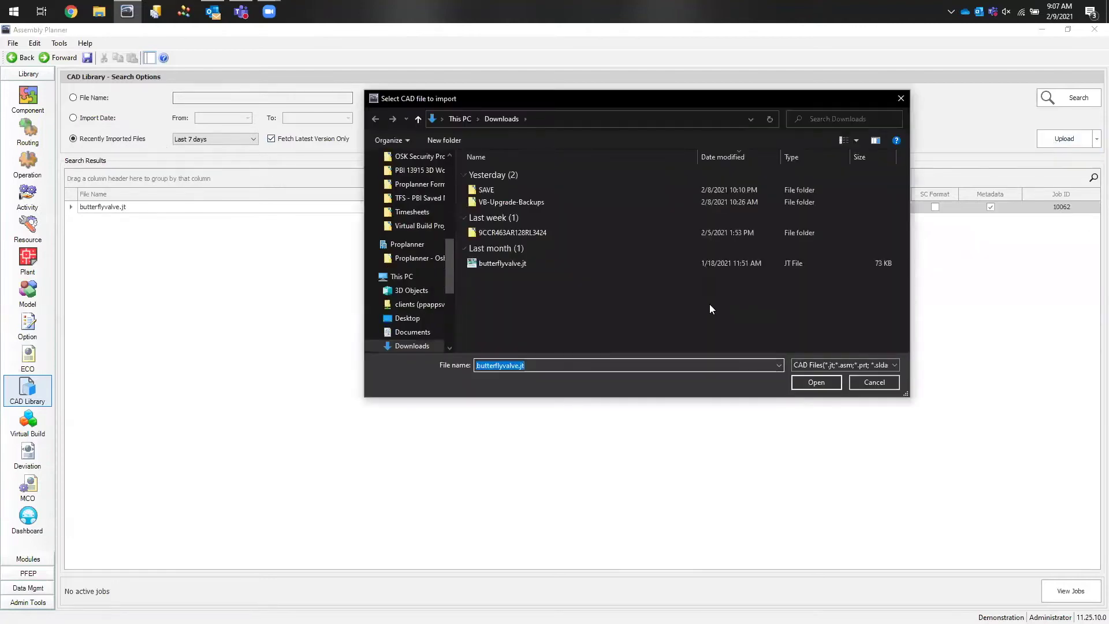
{"action": "left_click", "coordinate": [871, 386]}
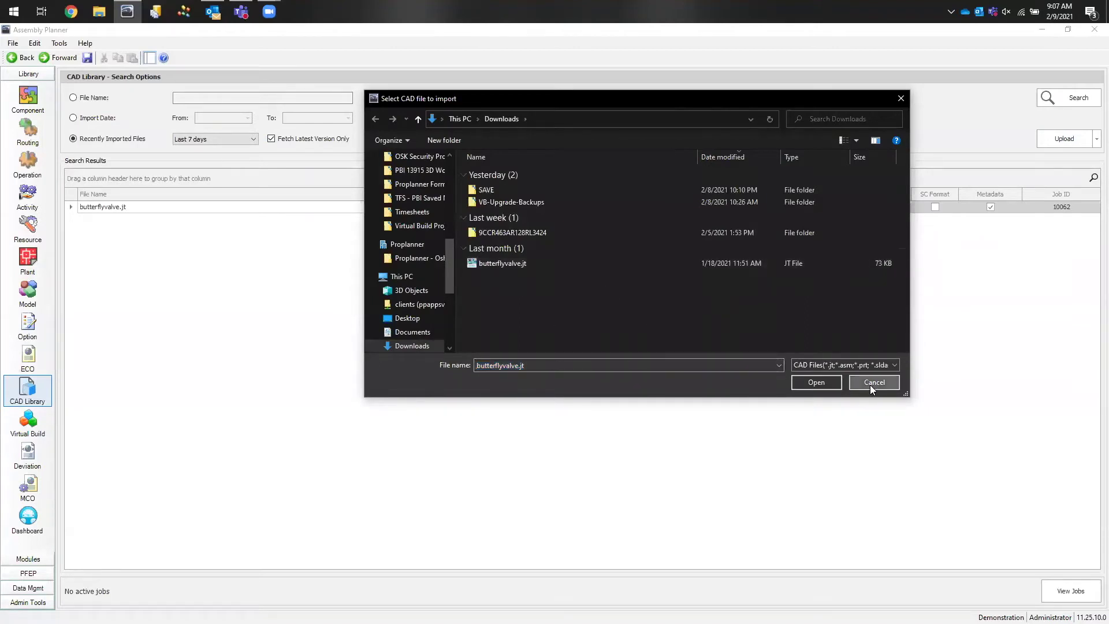
{"action": "left_click", "coordinate": [871, 383]}
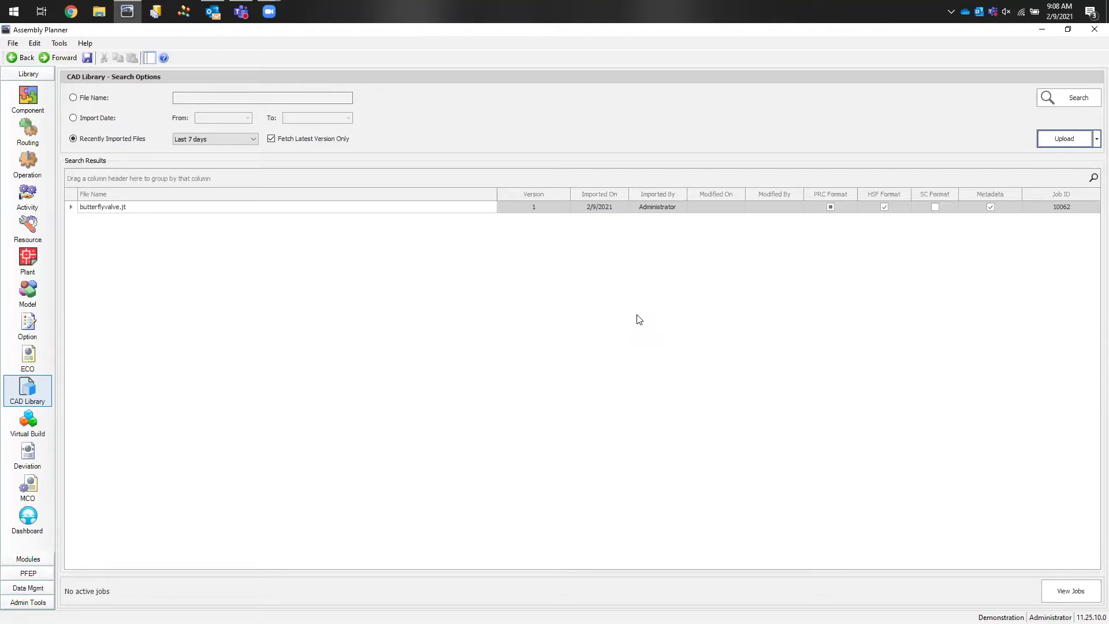
Step: Upload butterflyvalve.jt to the CAD Library again as a second version and check its import job in the job queue
{"action": "left_click", "coordinate": [1059, 139]}
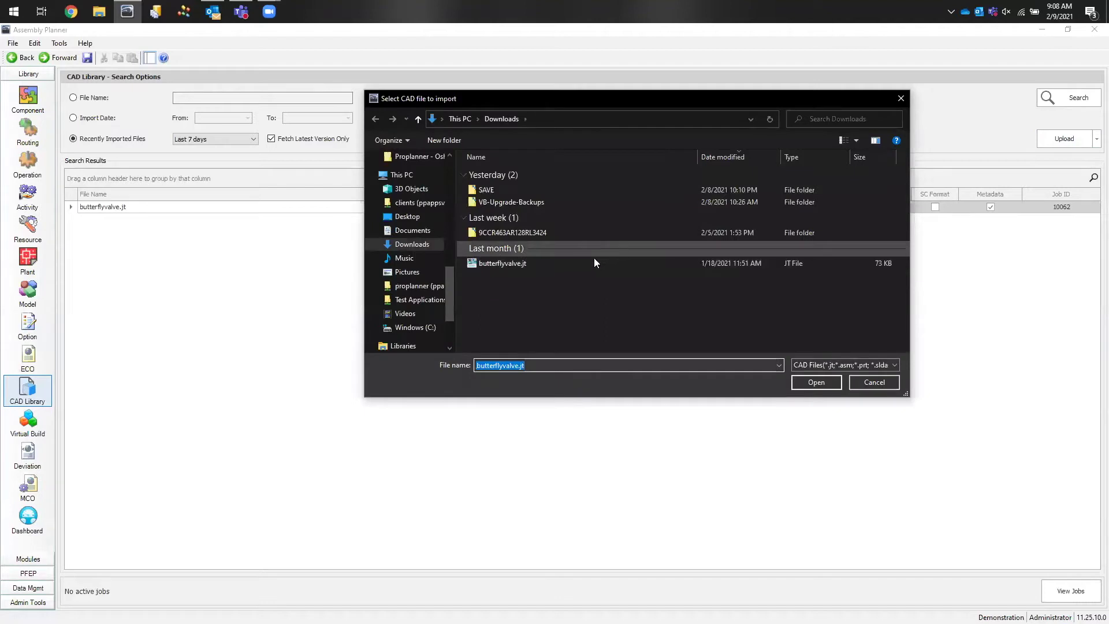
{"action": "left_click", "coordinate": [826, 383]}
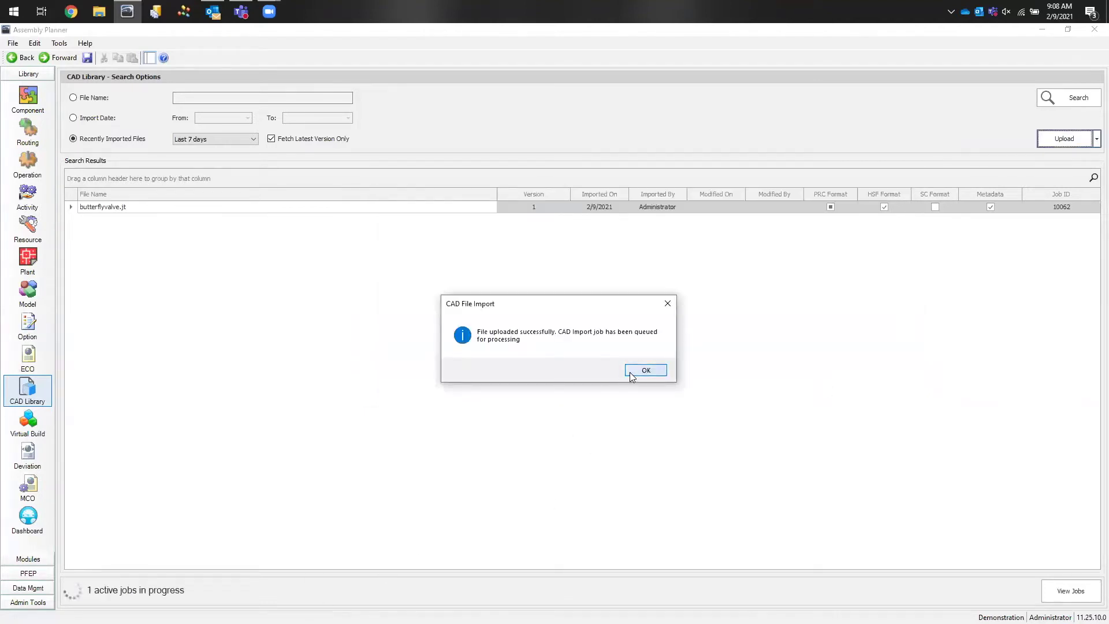
{"action": "left_click", "coordinate": [628, 372]}
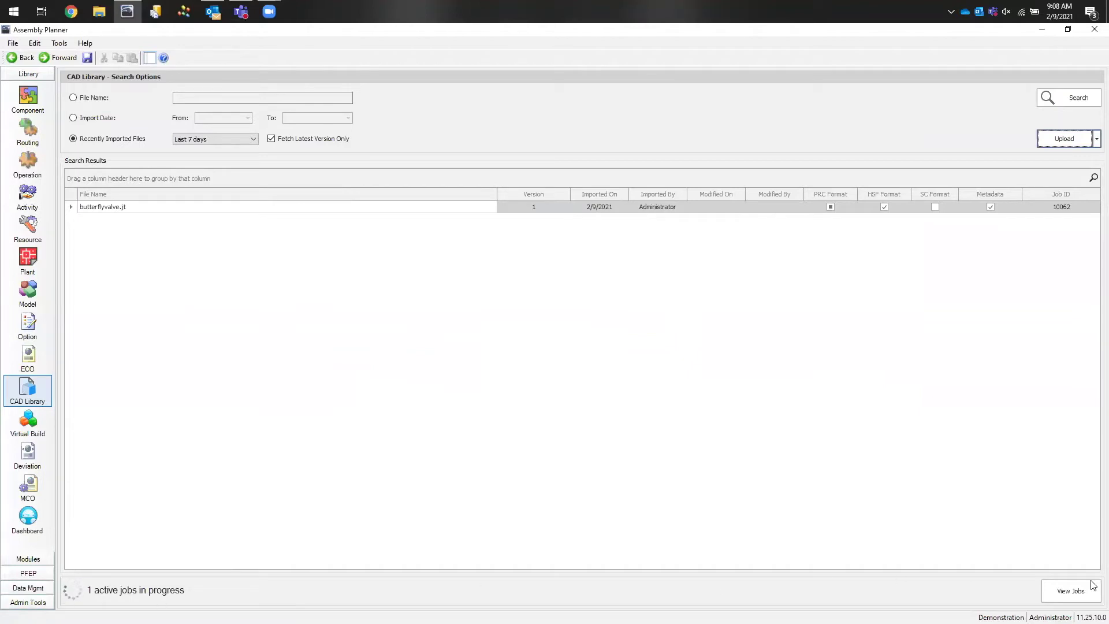
{"action": "left_click", "coordinate": [1069, 590]}
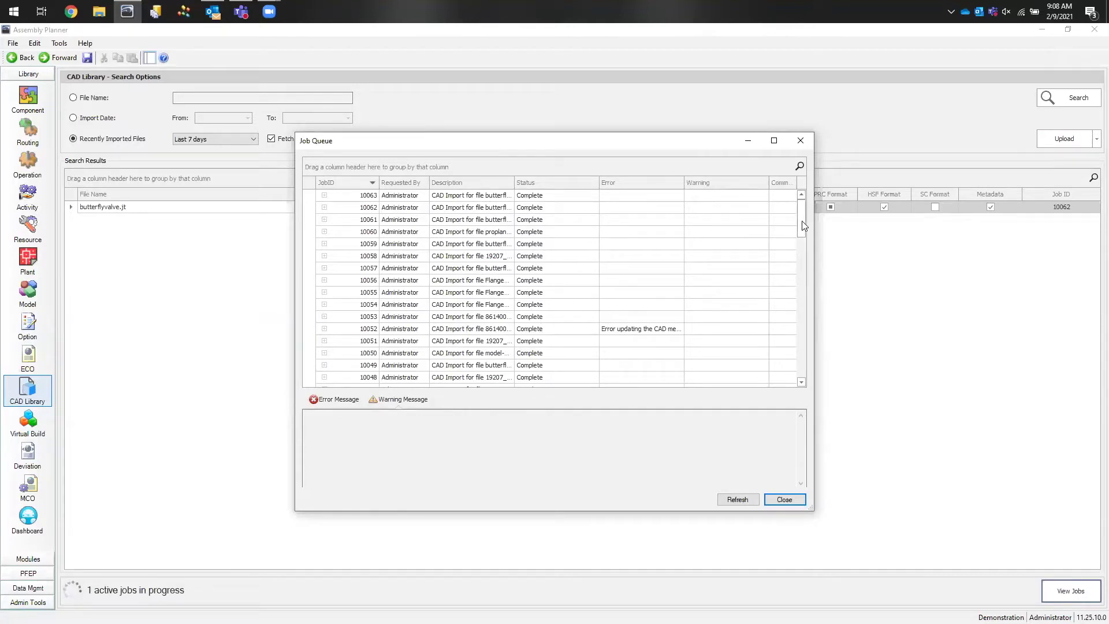
{"action": "left_click", "coordinate": [785, 500]}
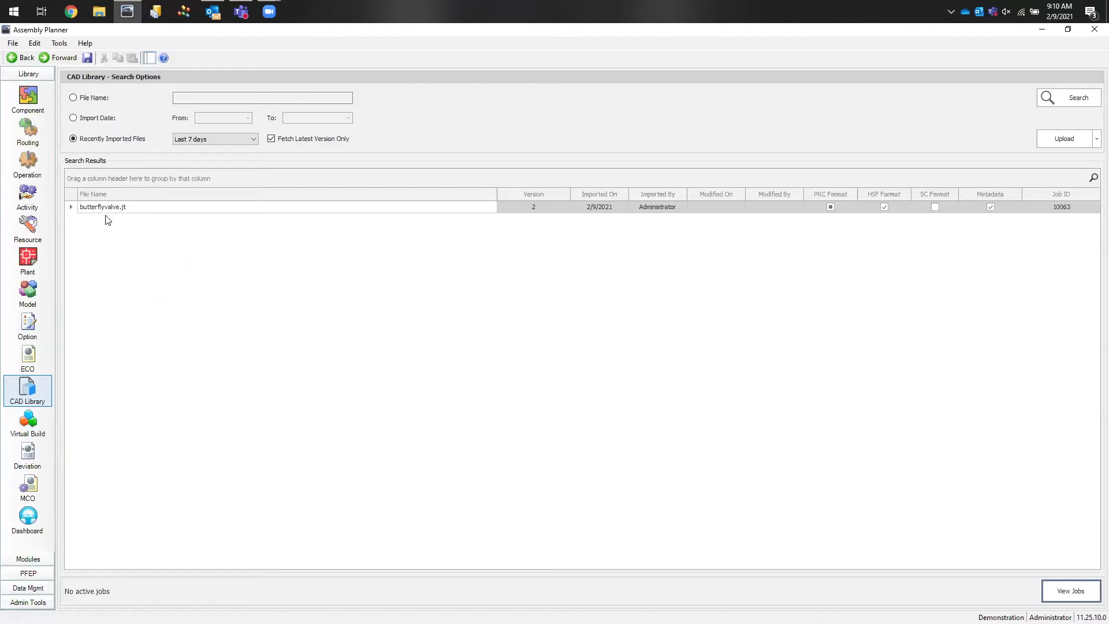
Step: Start a new Virtual Build workspace named DEMO and assign the BUTTERFLY VALVE routing of plant GIP to it
{"action": "left_click", "coordinate": [33, 419]}
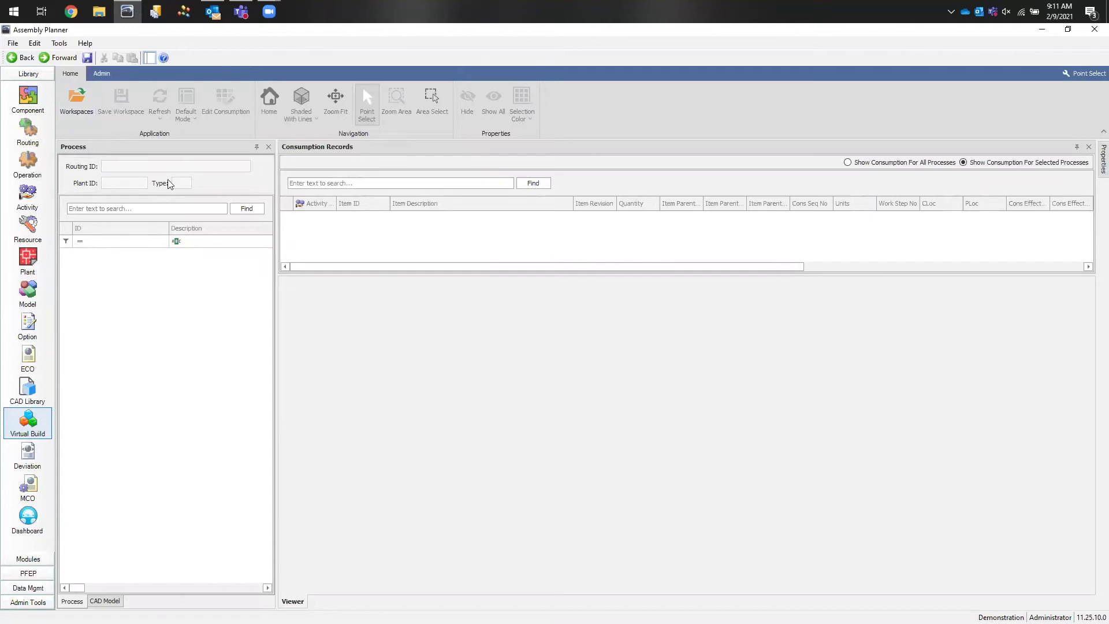
{"action": "left_click", "coordinate": [89, 110]}
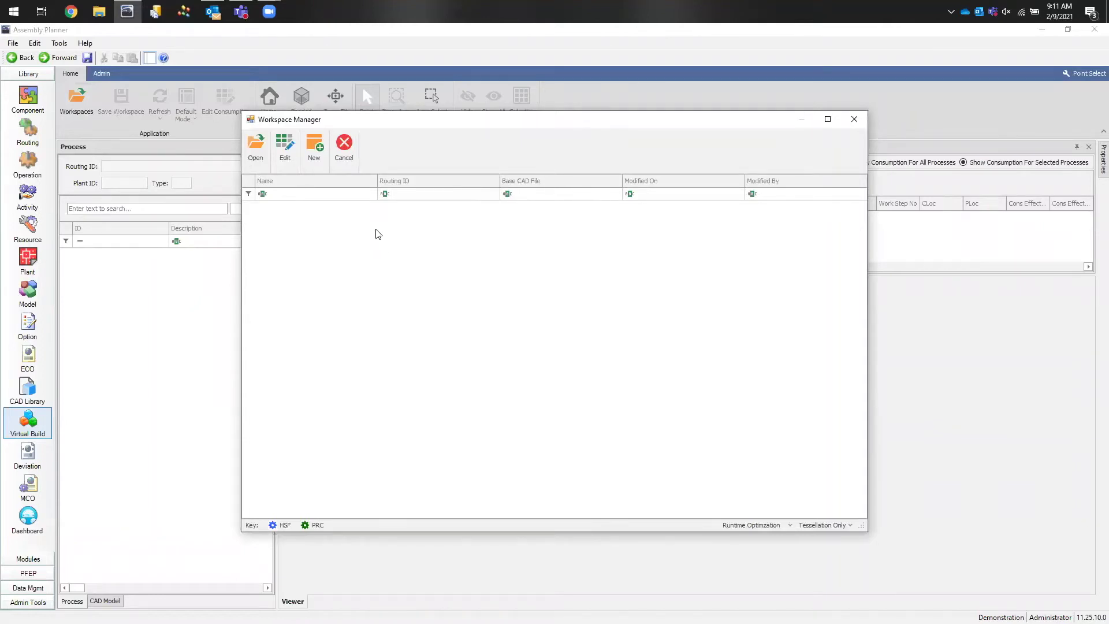
{"action": "left_click", "coordinate": [310, 151]}
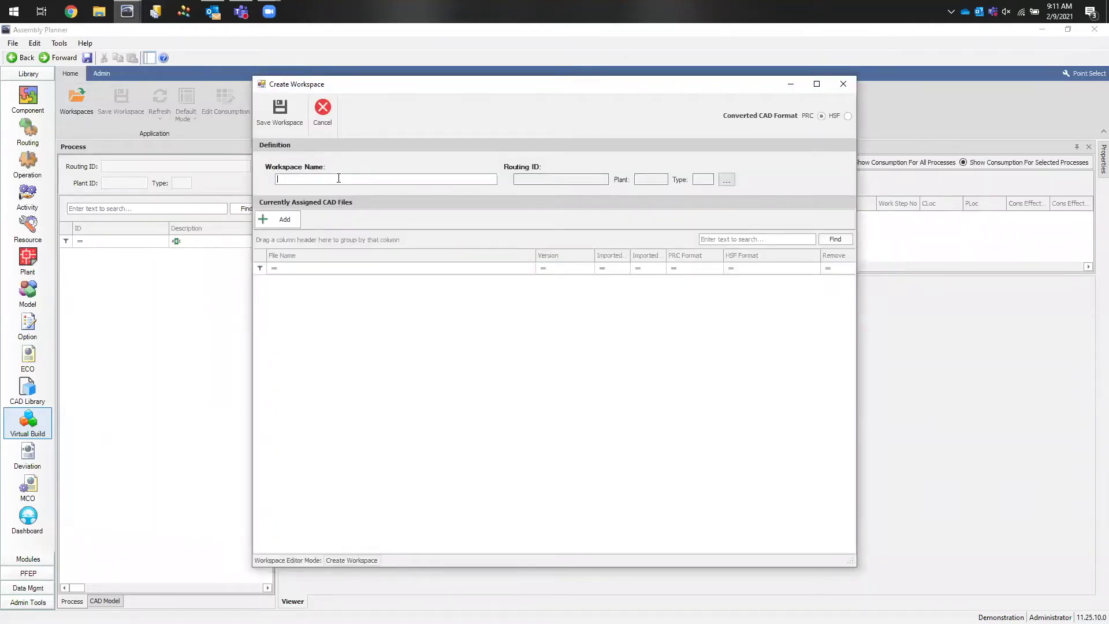
{"action": "type", "text": "DEMO"}
{"action": "left_click", "coordinate": [727, 181]}
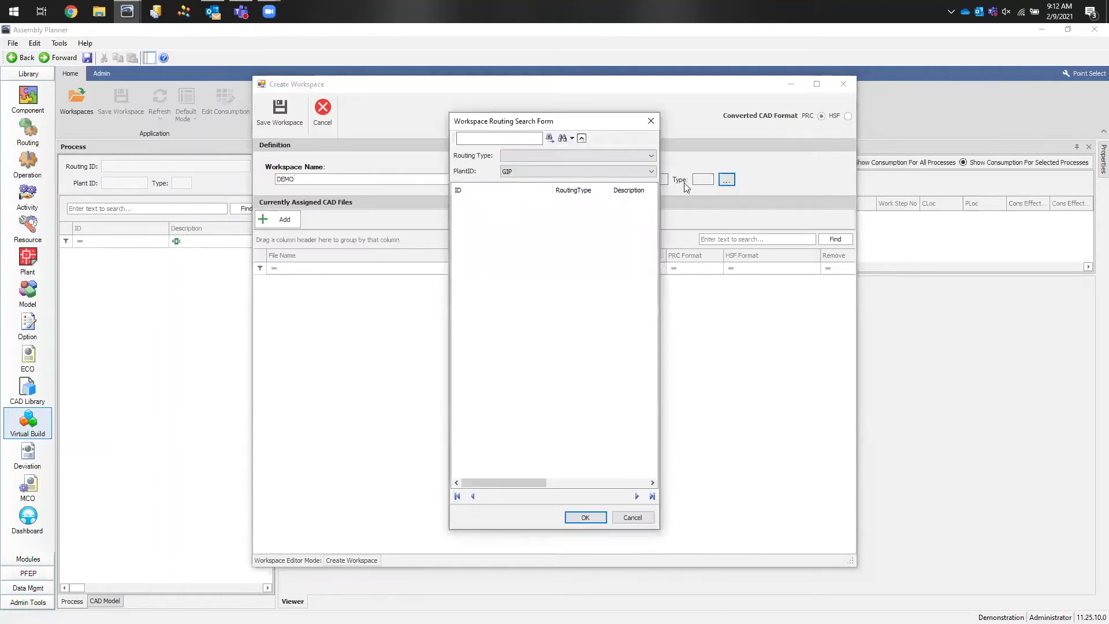
{"action": "left_click", "coordinate": [549, 137]}
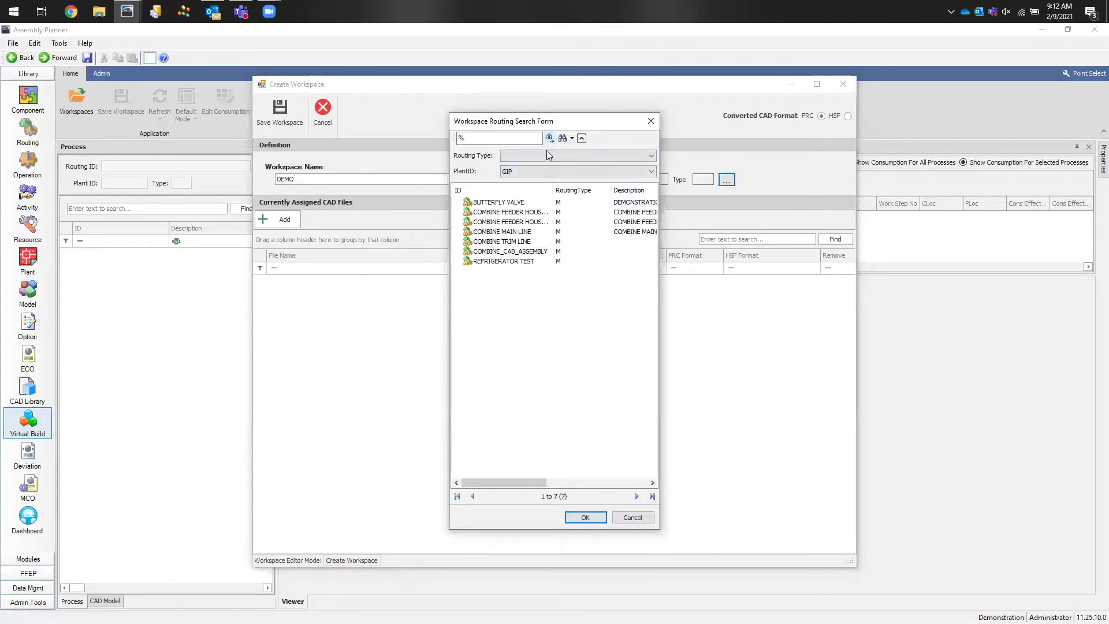
{"action": "left_click", "coordinate": [491, 203]}
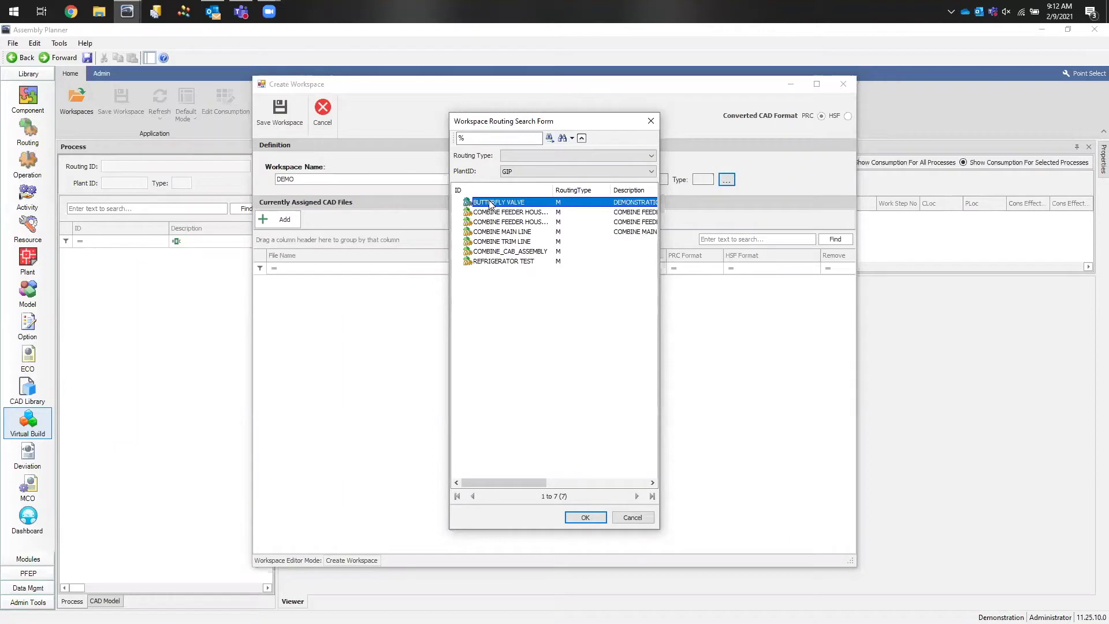
{"action": "left_click", "coordinate": [584, 519]}
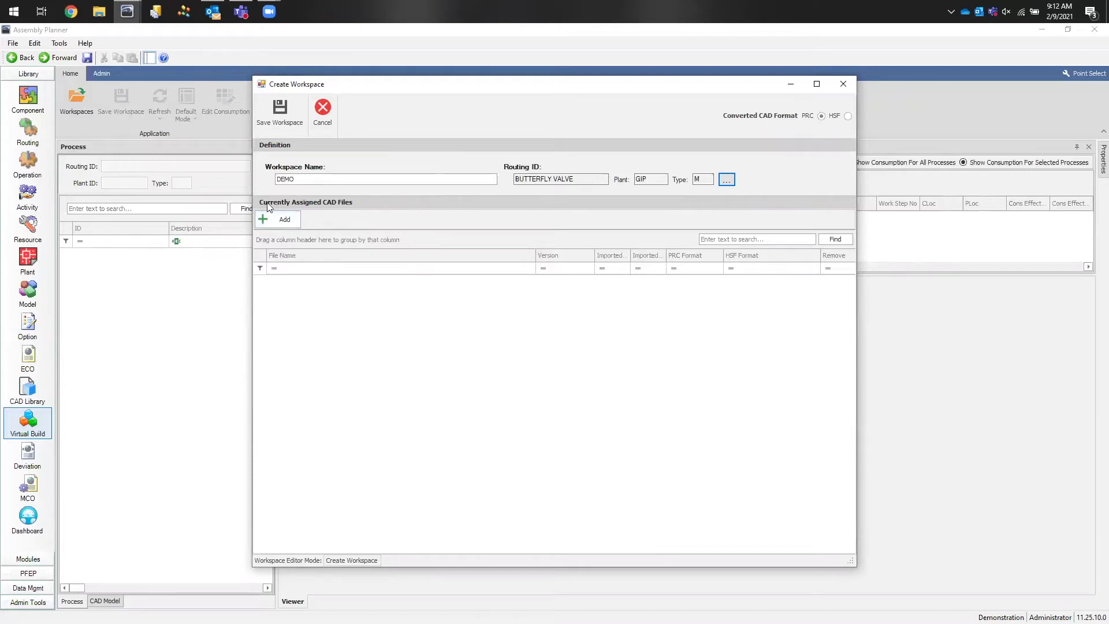
Step: Add version 2 of butterflyvalve.jt from the recently imported CAD files to the DEMO workspace and save the workspace
{"action": "left_click", "coordinate": [286, 221]}
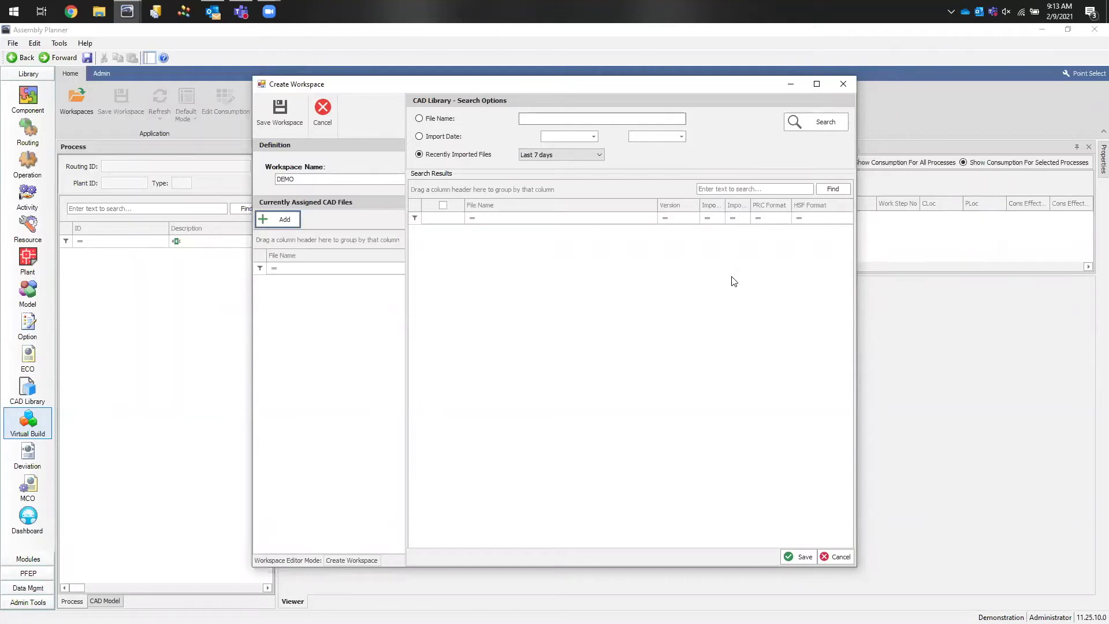
{"action": "left_click", "coordinate": [813, 125]}
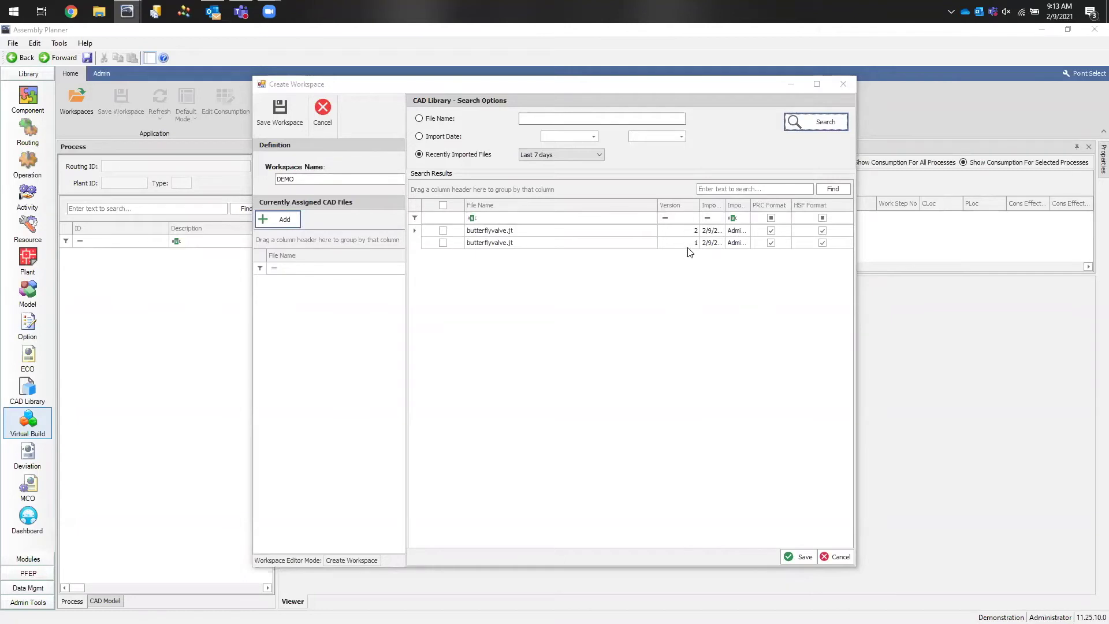
{"action": "left_click", "coordinate": [443, 230]}
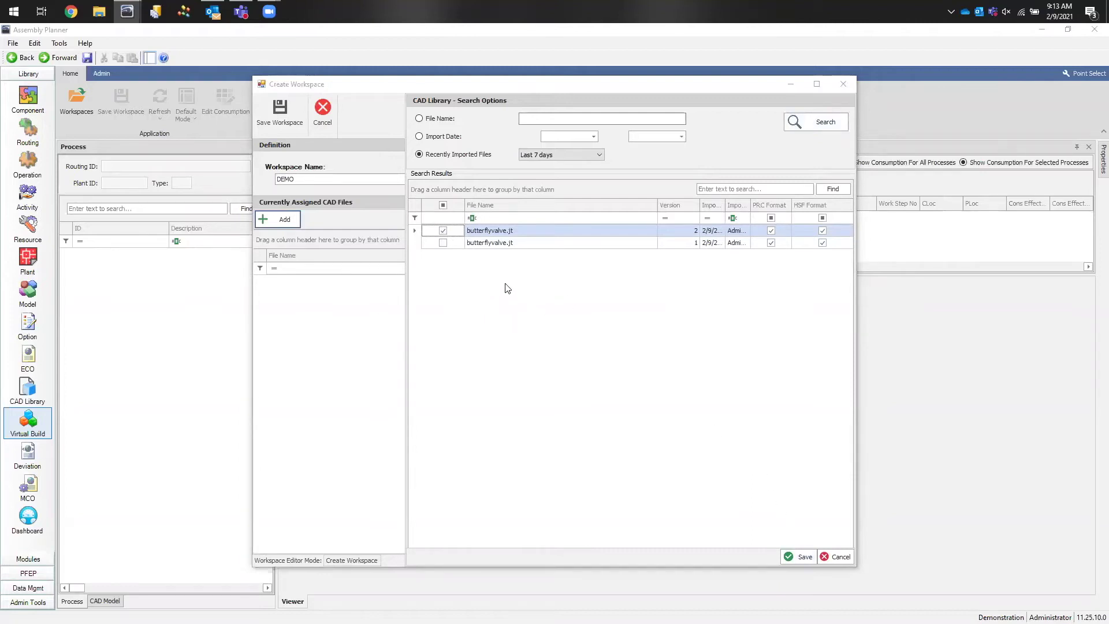
{"action": "left_click", "coordinate": [800, 558]}
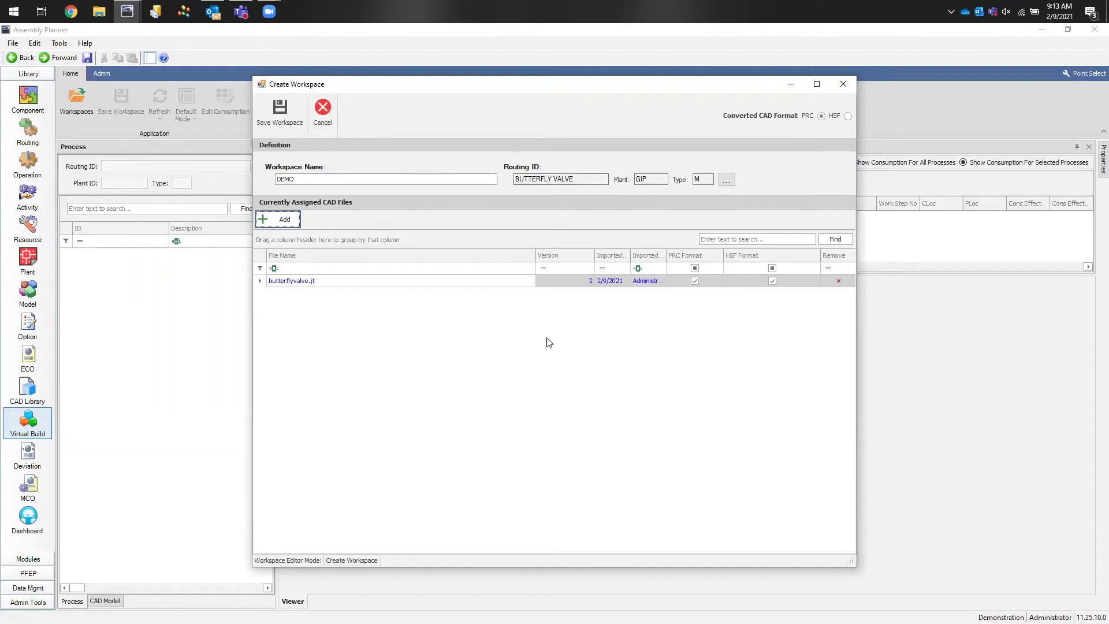
{"action": "left_click", "coordinate": [285, 124]}
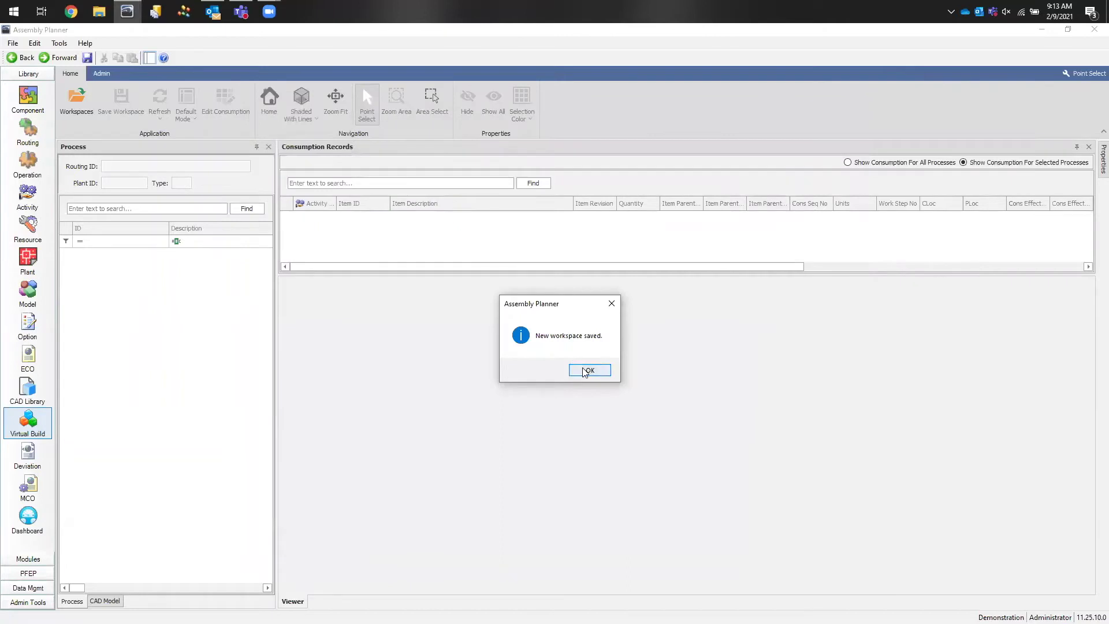
Step: Open the saved DEMO workspace and inspect the loaded butterfly valve model from several sides
{"action": "left_click", "coordinate": [582, 368]}
{"action": "left_click", "coordinate": [76, 103]}
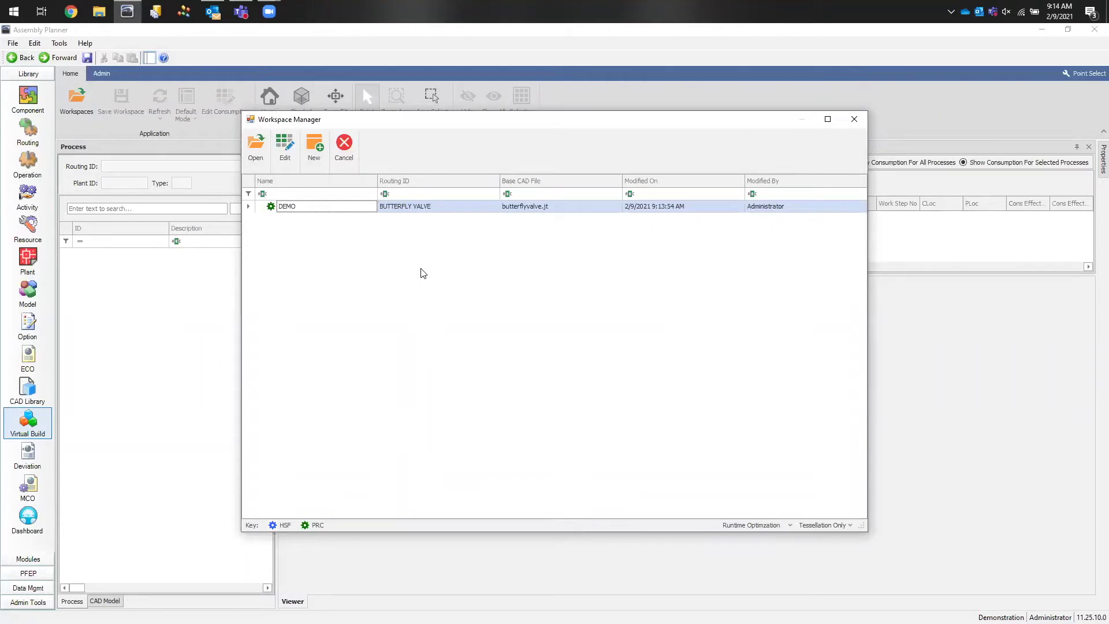
{"action": "left_click", "coordinate": [251, 145]}
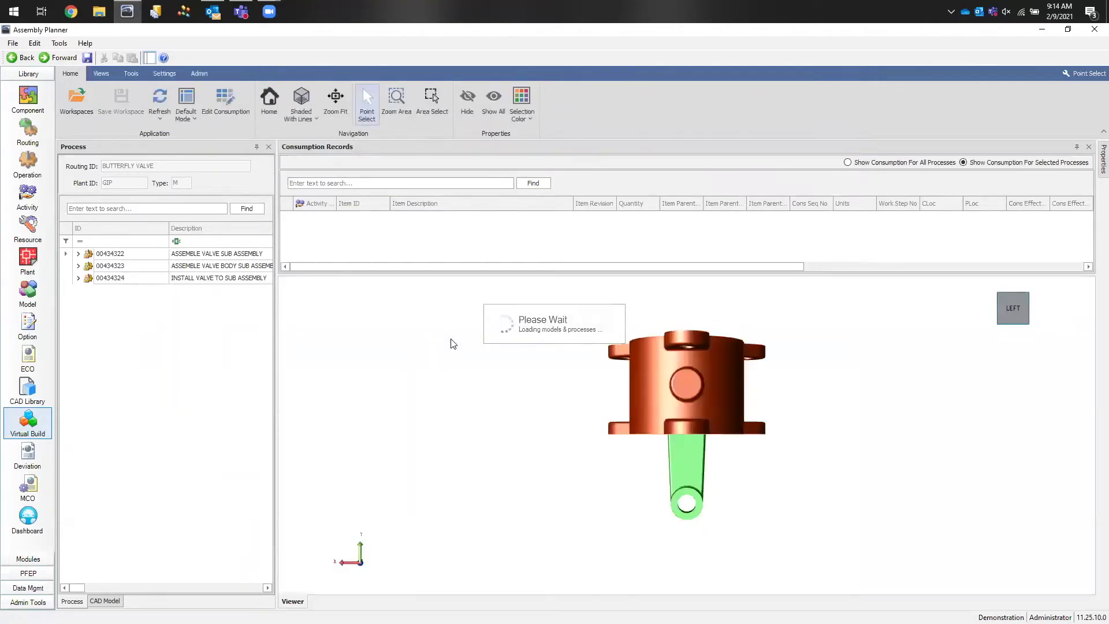
{"action": "middle_click_drag", "start_coordinate": [551, 350], "coordinate": [887, 409]}
{"action": "middle_click_drag", "start_coordinate": [597, 460], "coordinate": [477, 372]}
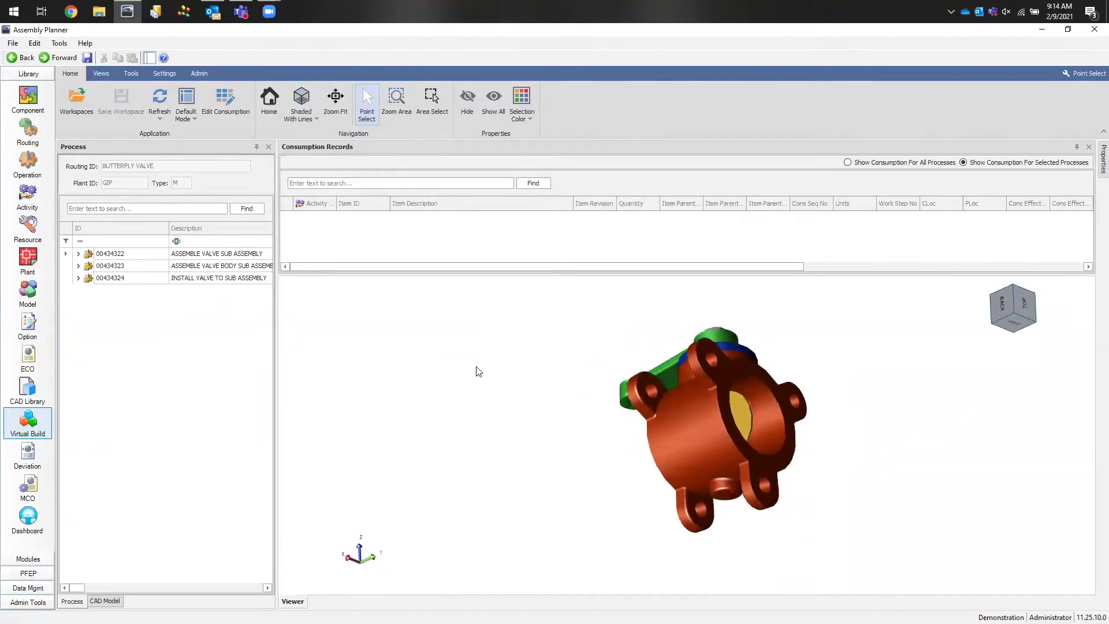
{"action": "middle_click_drag", "start_coordinate": [960, 453], "coordinate": [777, 492]}
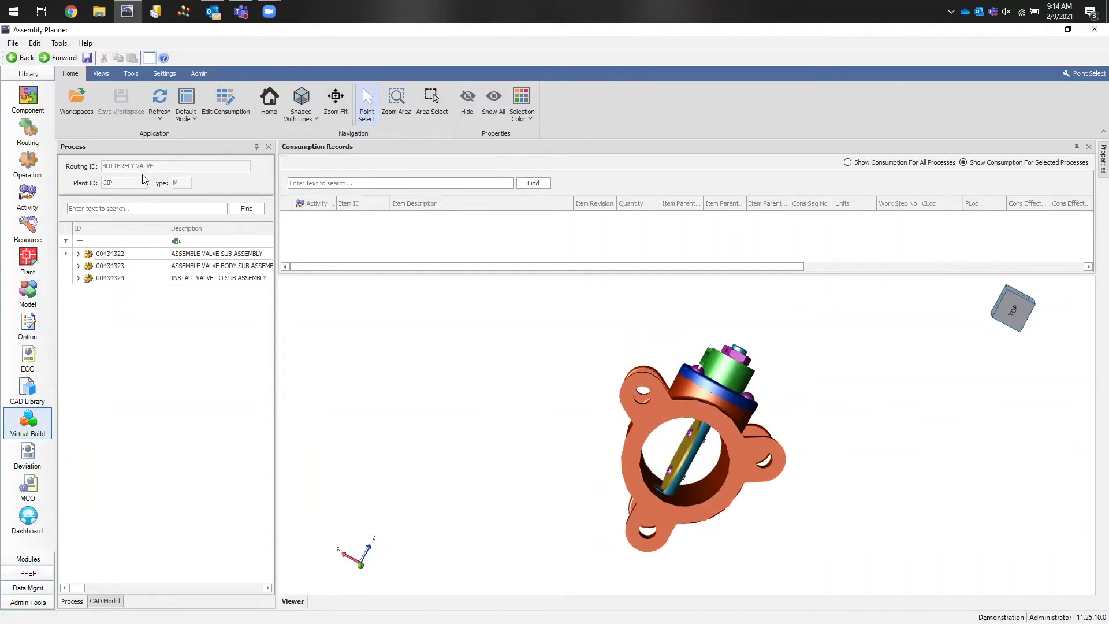
Step: Expand operations 00434322, 00434323 and 00434324 of the BUTTERFLY VALVE routing to list their activities
{"action": "left_click", "coordinate": [78, 254]}
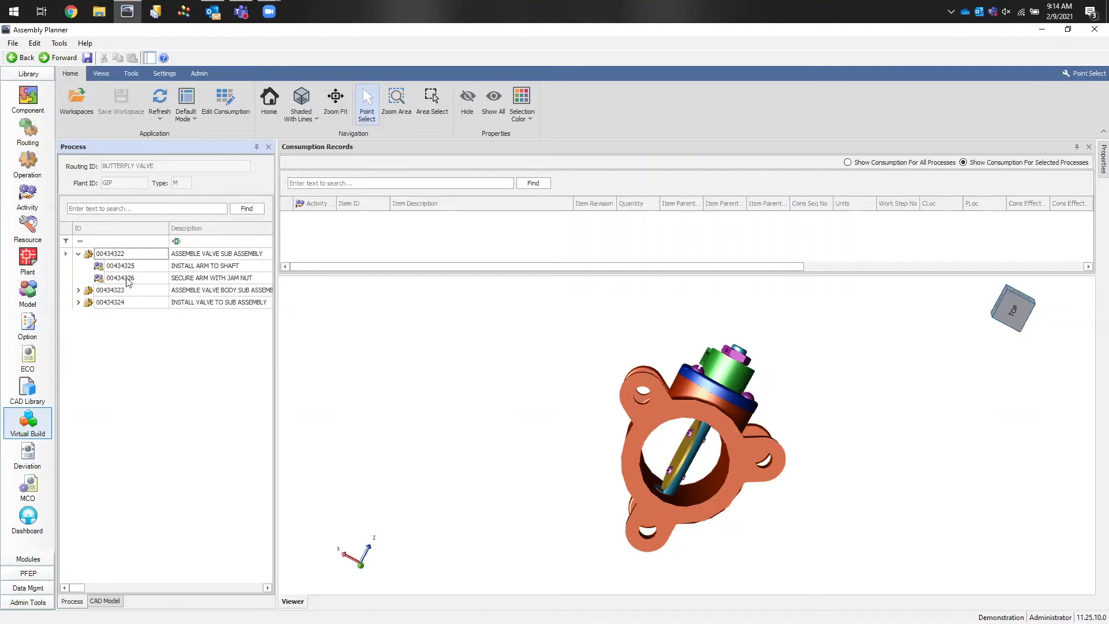
{"action": "left_click", "coordinate": [78, 291]}
{"action": "left_click", "coordinate": [79, 339]}
{"action": "left_click_drag", "start_coordinate": [538, 406], "coordinate": [396, 389]}
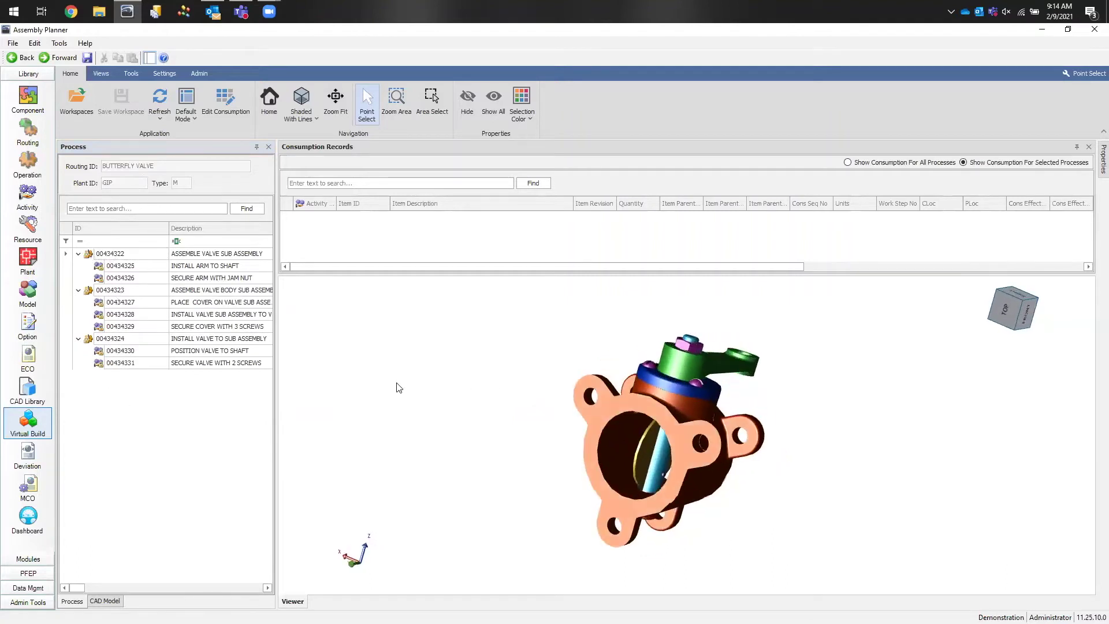
Step: Open the INSTALL ARM TO SHAFT activity's record and examine the parts in its consumption data
{"action": "left_click", "coordinate": [144, 266]}
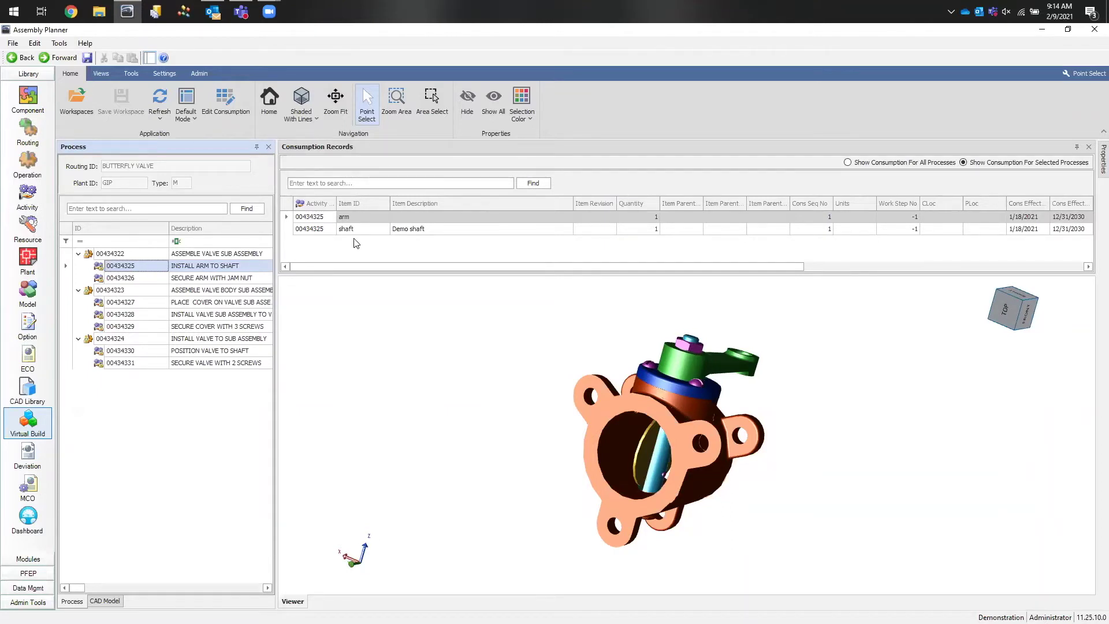
{"action": "right_click", "coordinate": [135, 271]}
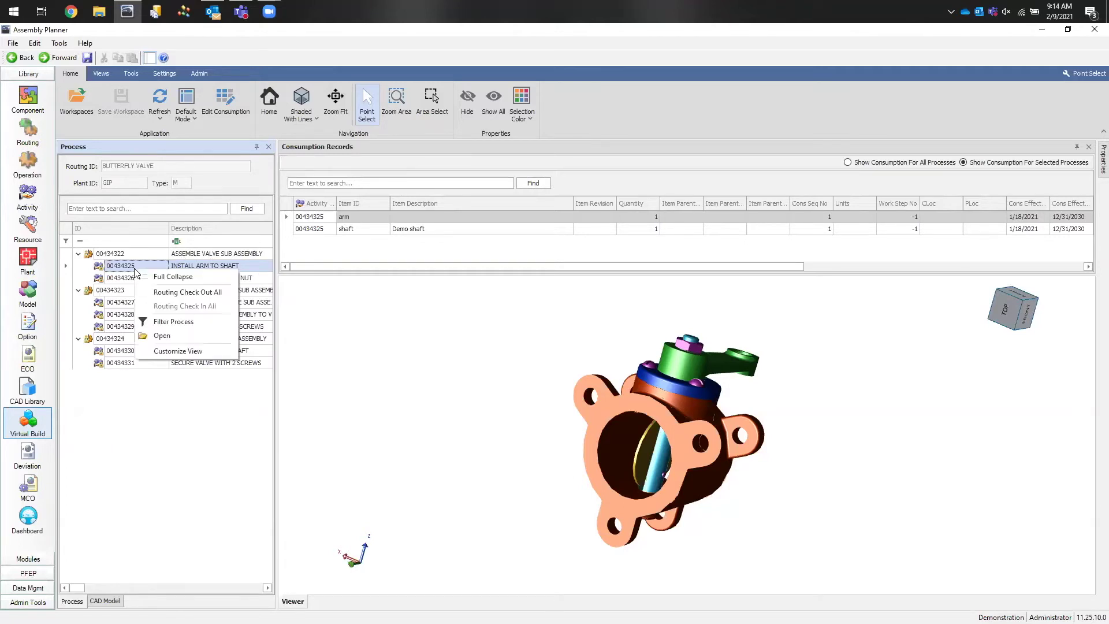
{"action": "left_click", "coordinate": [157, 337]}
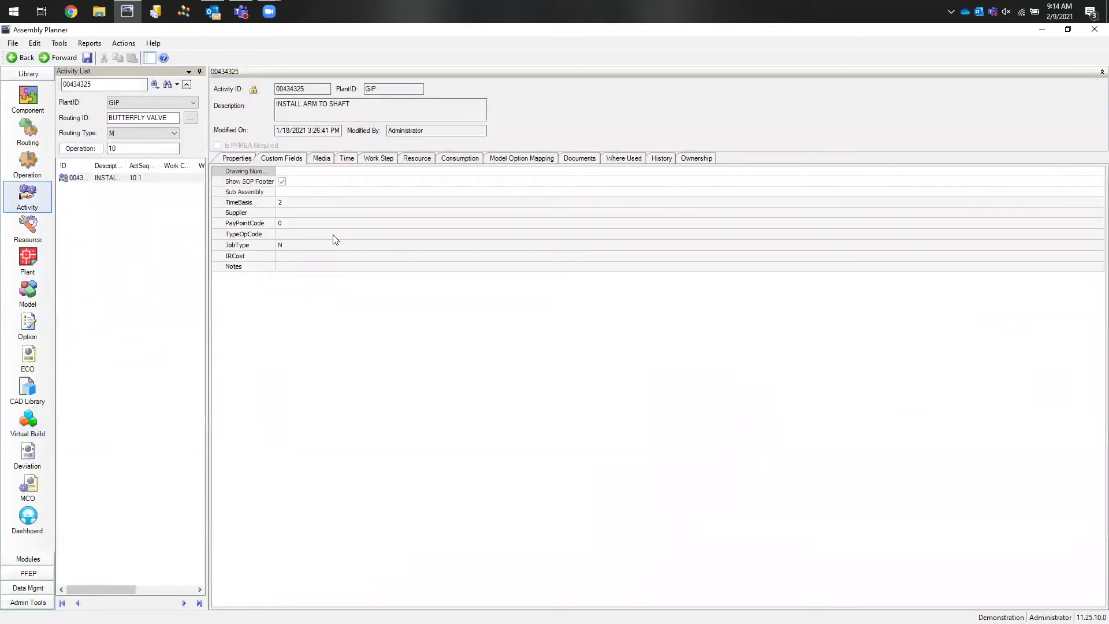
{"action": "left_click", "coordinate": [451, 159]}
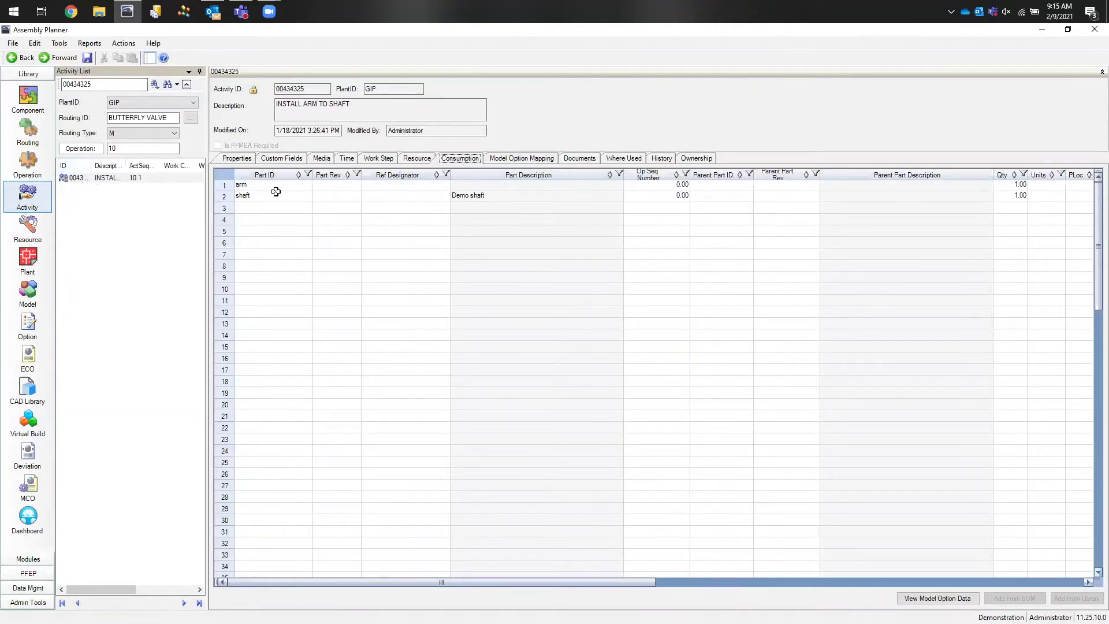
{"action": "left_click_drag", "start_coordinate": [273, 187], "coordinate": [277, 200]}
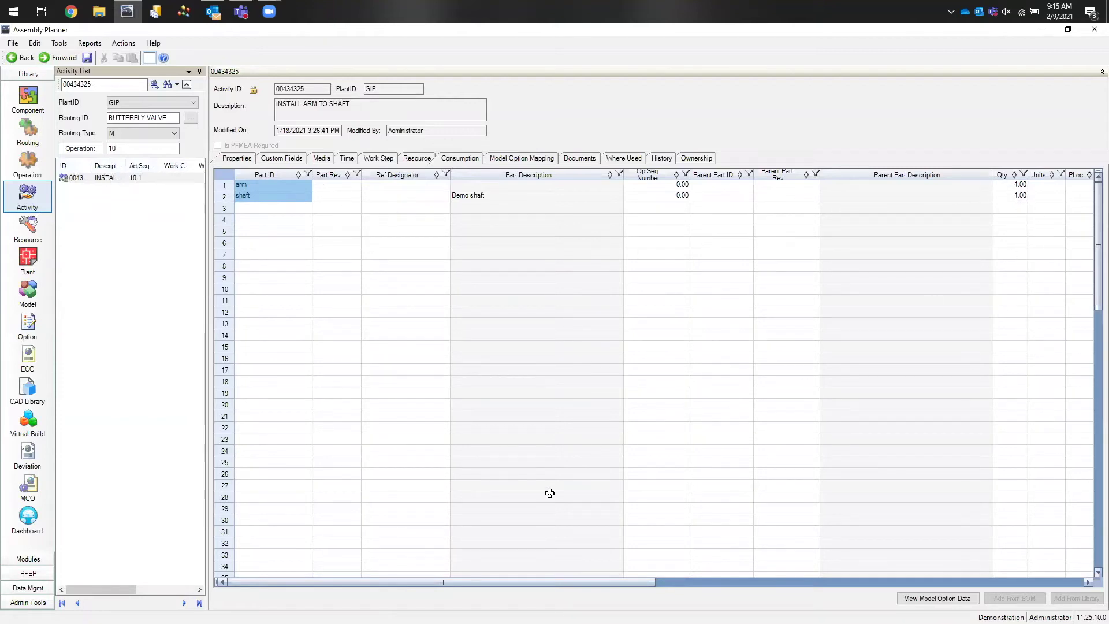
{"action": "left_click_drag", "start_coordinate": [551, 585], "coordinate": [934, 559]}
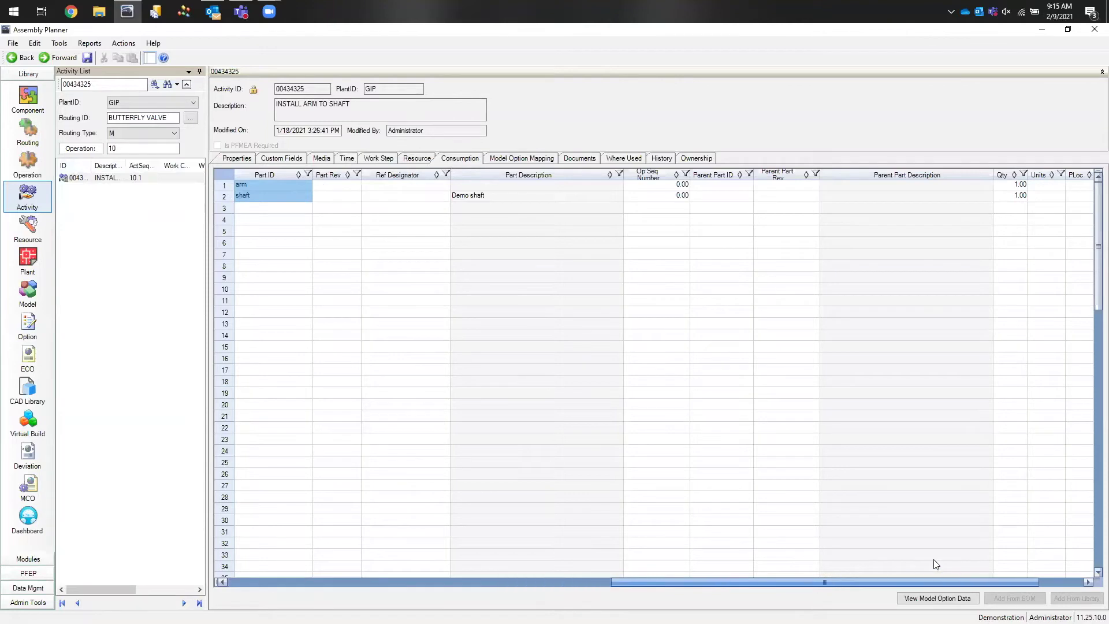
{"action": "left_click_drag", "start_coordinate": [635, 581], "coordinate": [231, 584]}
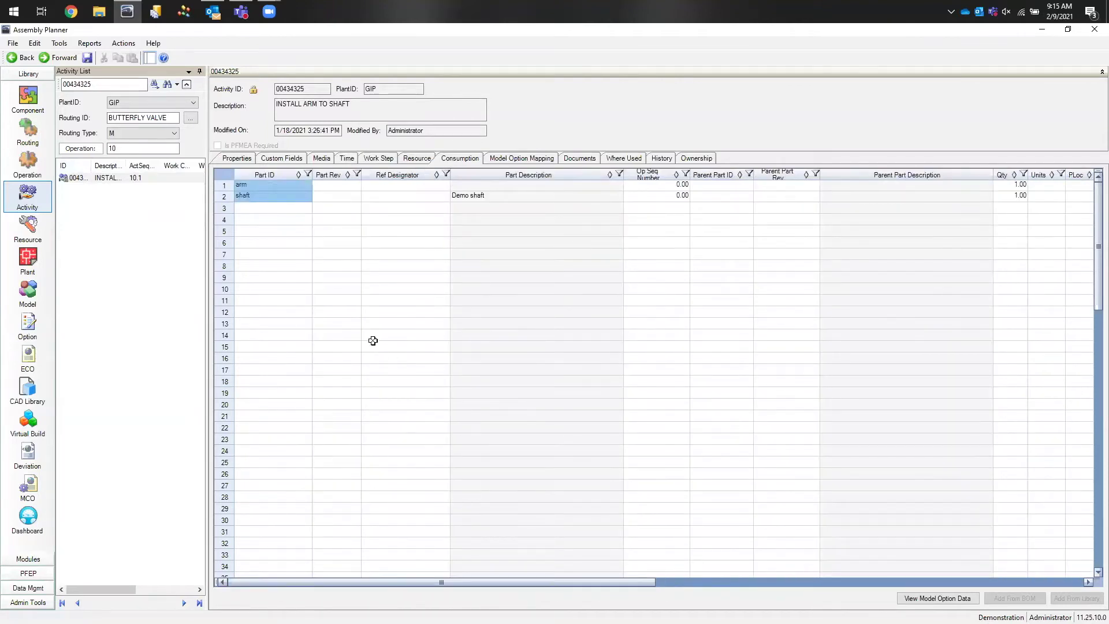
{"action": "left_click", "coordinate": [373, 334]}
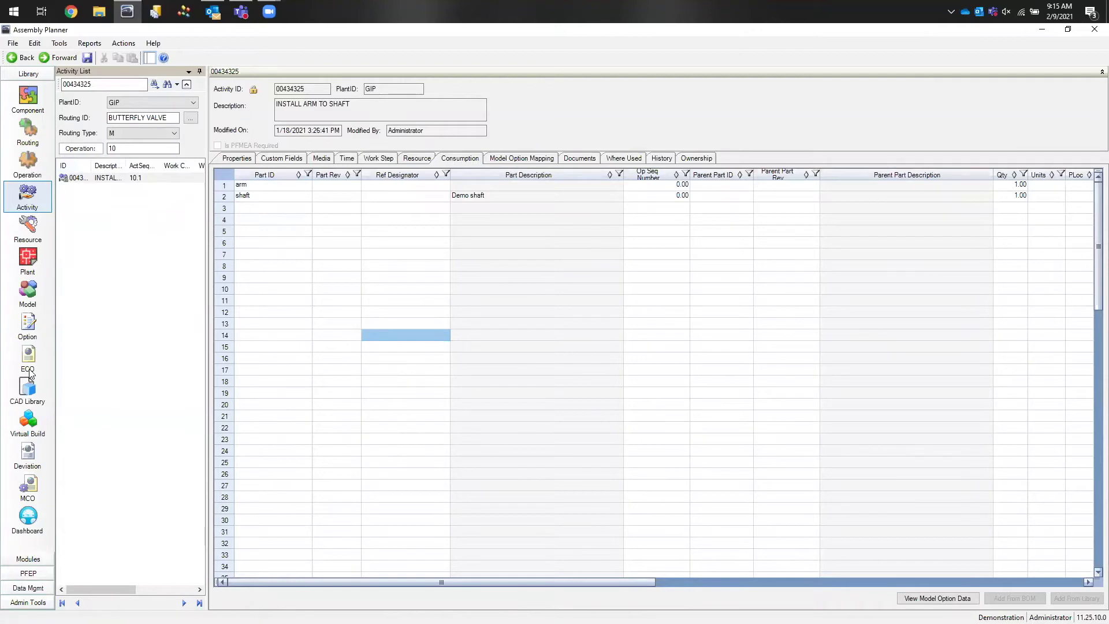
Step: Return to the DEMO workspace in Virtual Build and close the meeting reminder
{"action": "left_click", "coordinate": [27, 420]}
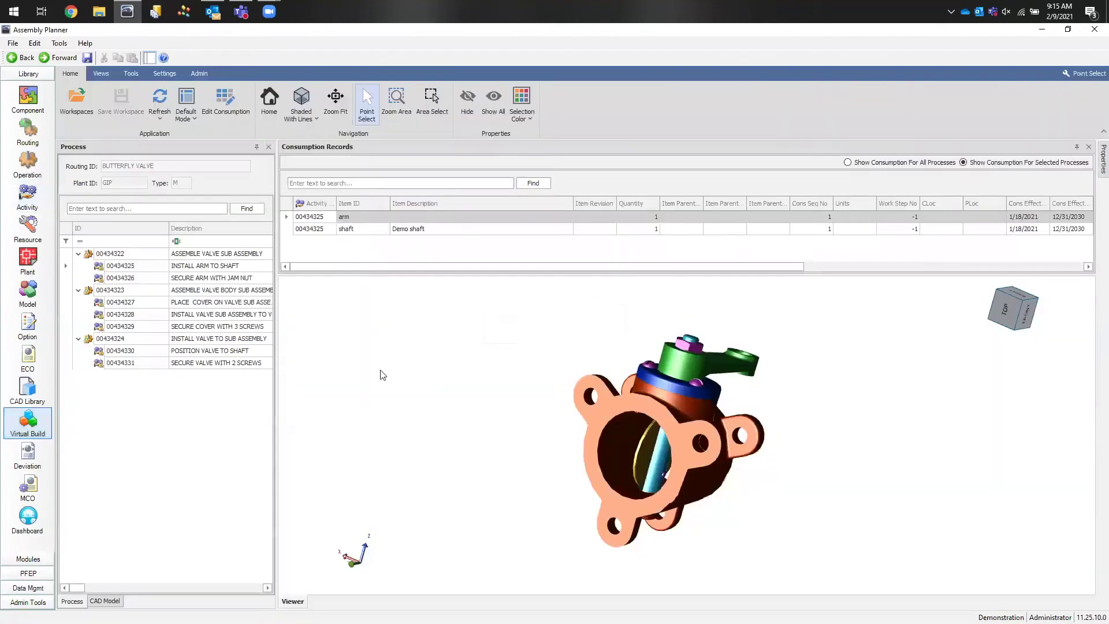
{"action": "middle_click_drag", "start_coordinate": [361, 355], "coordinate": [332, 371]}
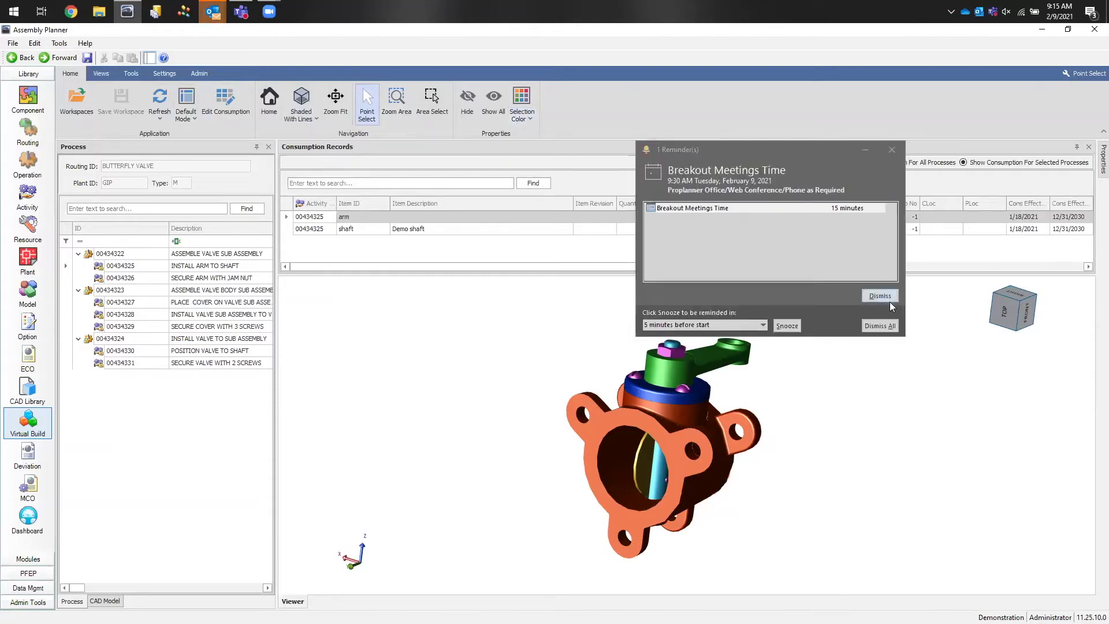
{"action": "left_click", "coordinate": [891, 150]}
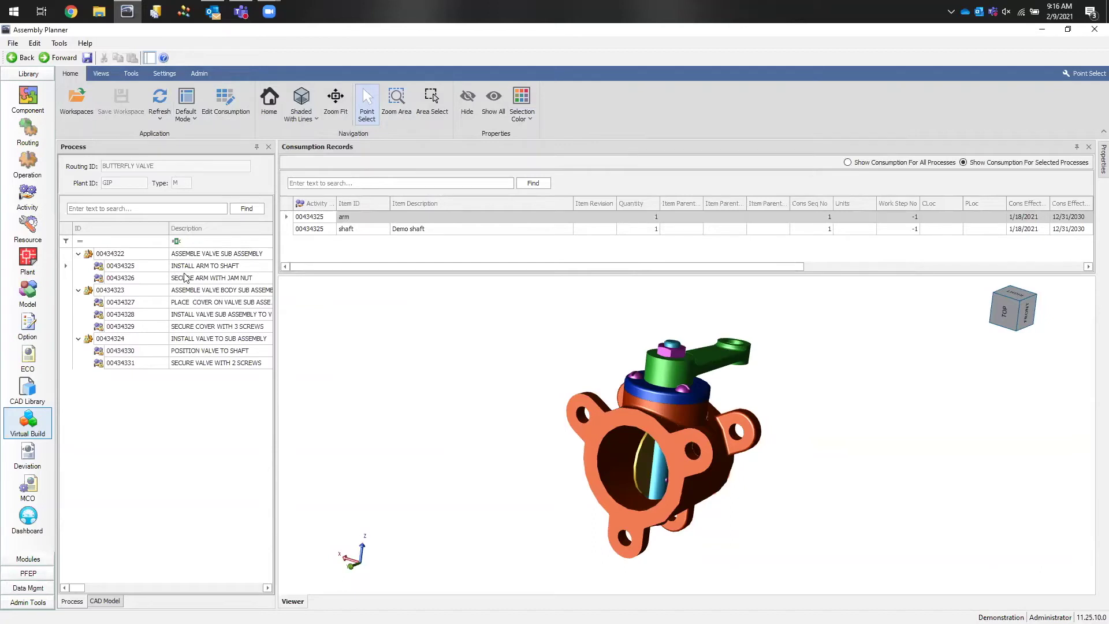
Step: Run a full refresh of the workspace and switch it to Virtual Build Mode
{"action": "left_click", "coordinate": [160, 115]}
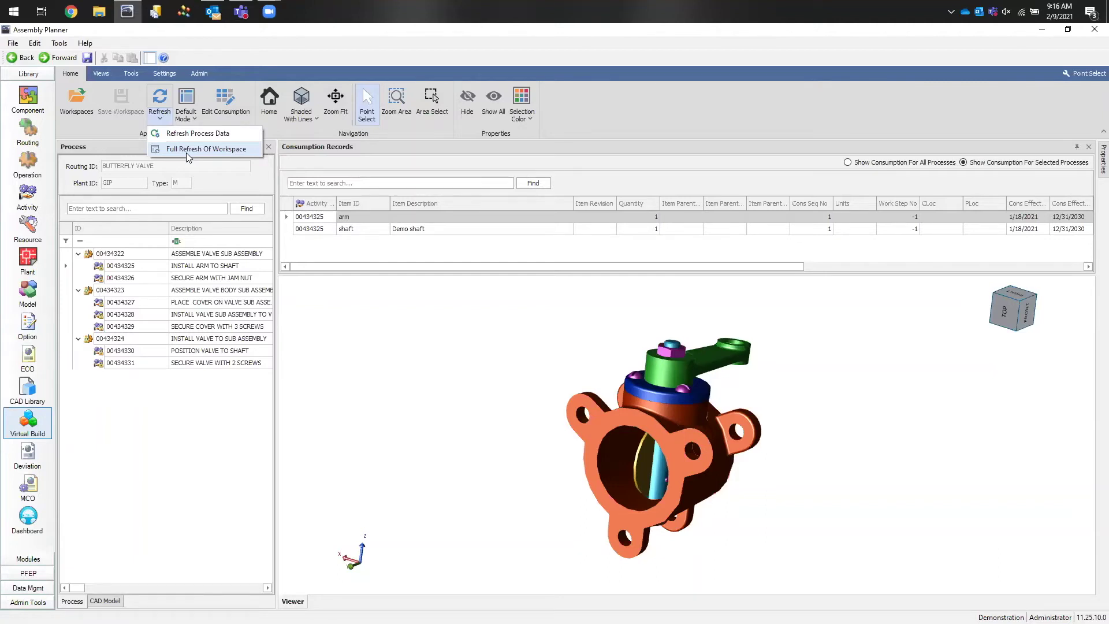
{"action": "left_click", "coordinate": [186, 152]}
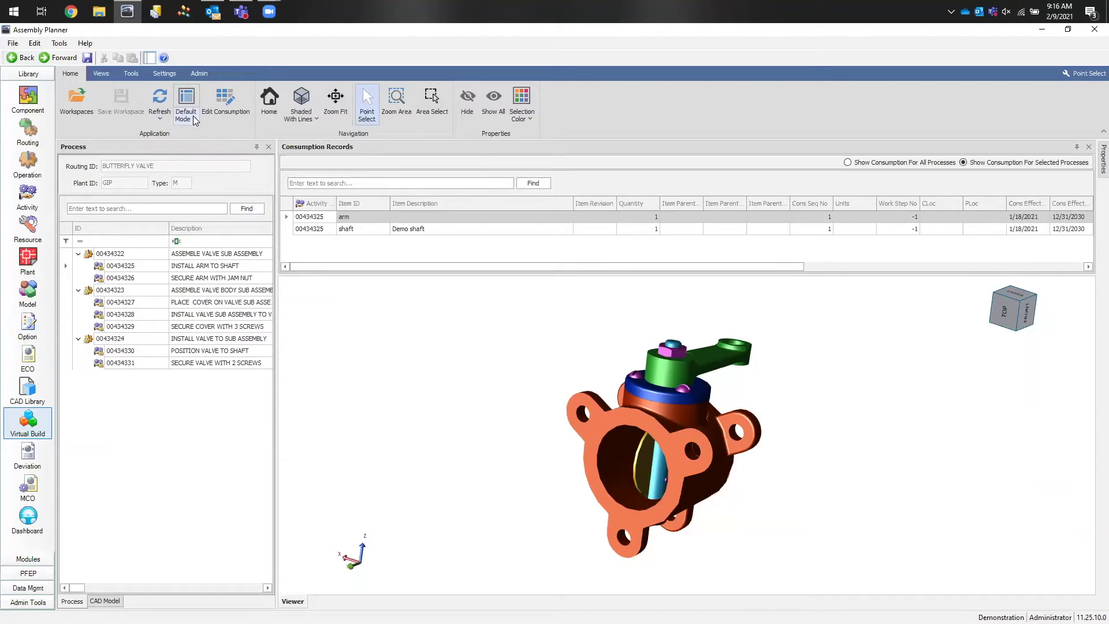
{"action": "left_click", "coordinate": [194, 120]}
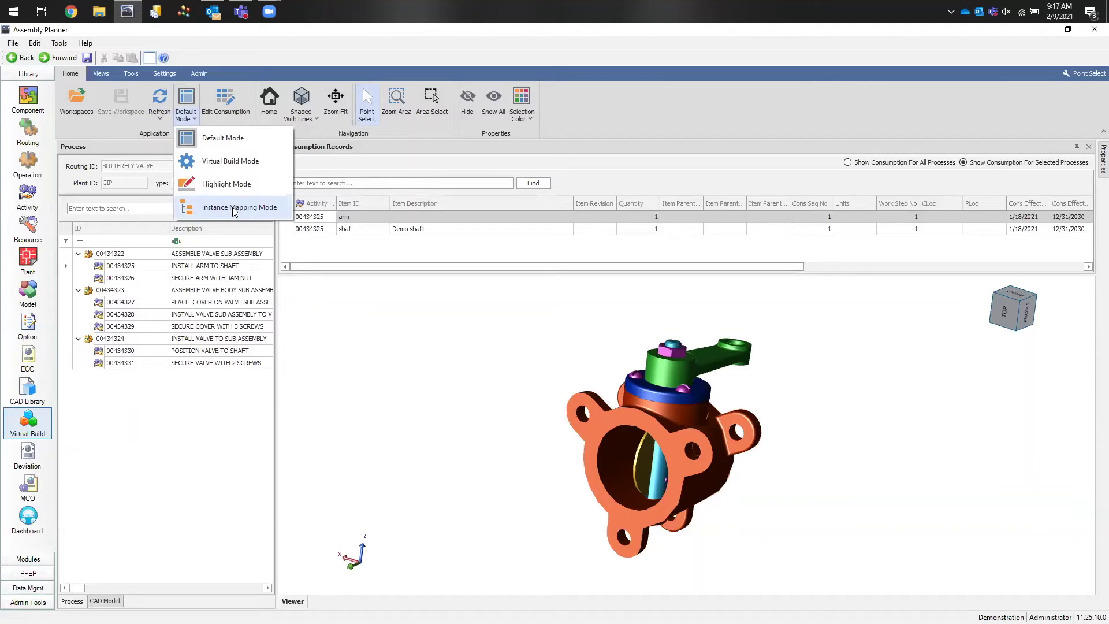
{"action": "left_click", "coordinate": [232, 164]}
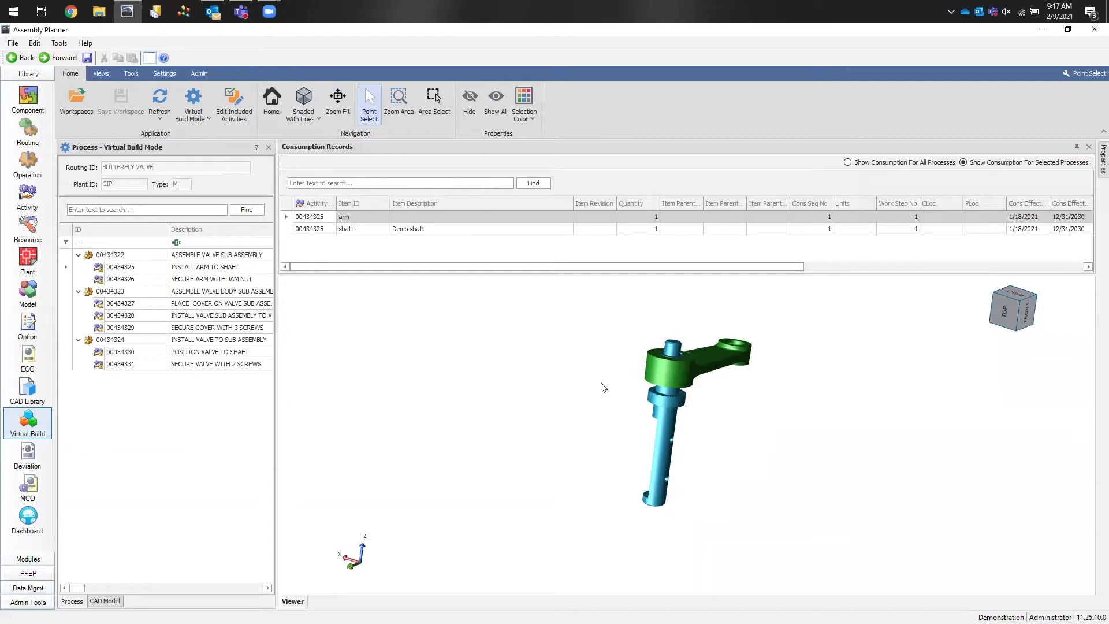
Step: Step through activities 00434326 to 00434331 in order to examine how each one adds its consumed parts to the valve assembly
{"action": "left_click", "coordinate": [146, 285]}
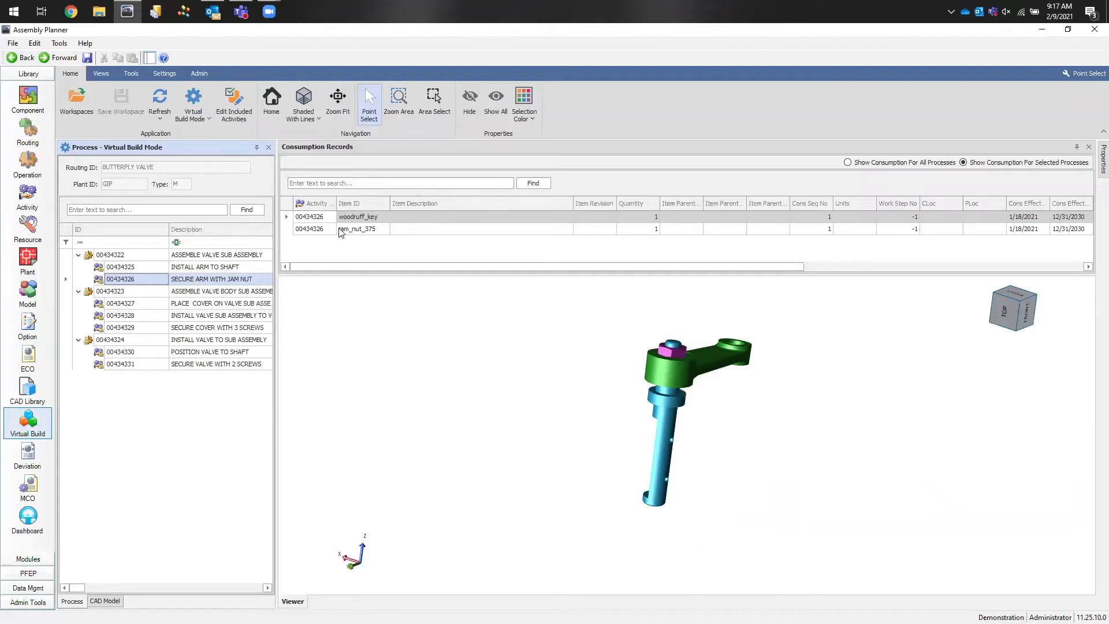
{"action": "left_click", "coordinate": [128, 304]}
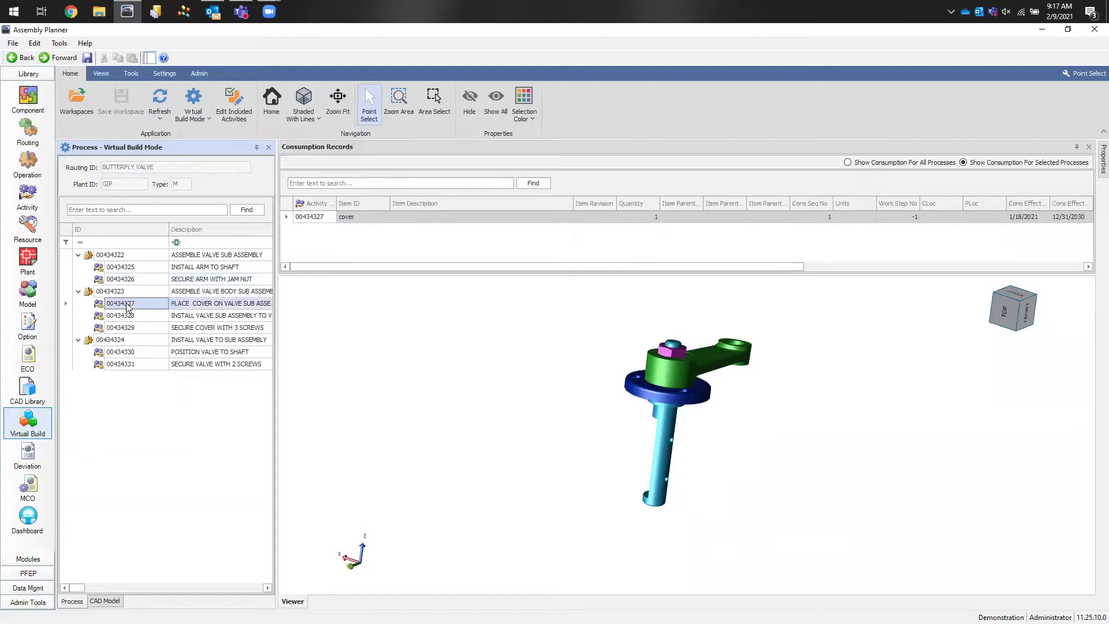
{"action": "left_click", "coordinate": [132, 316]}
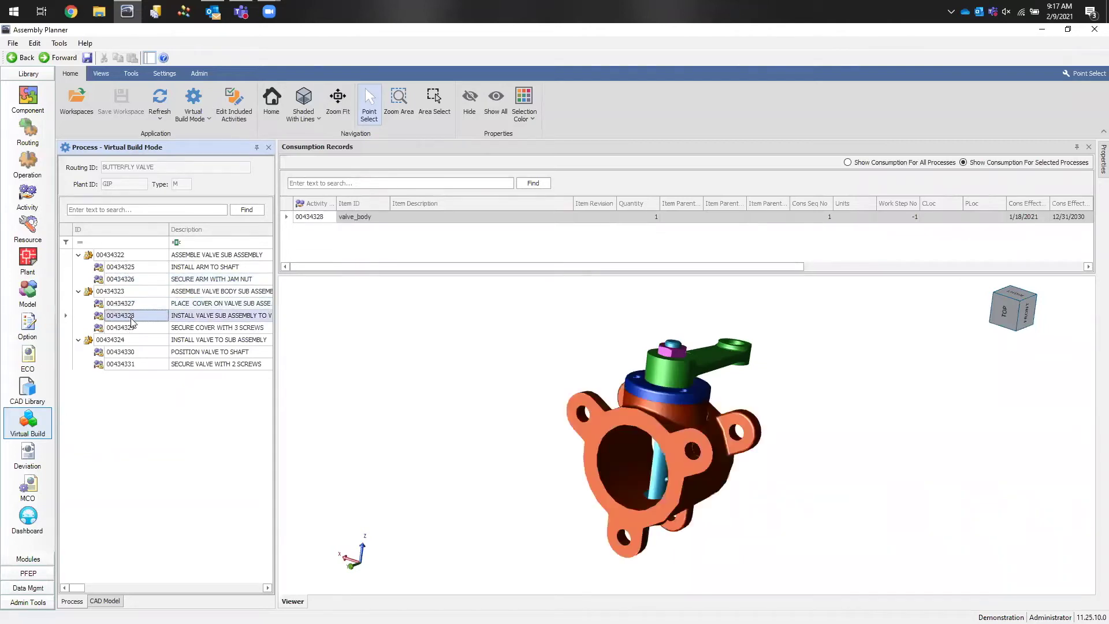
{"action": "left_click", "coordinate": [128, 328]}
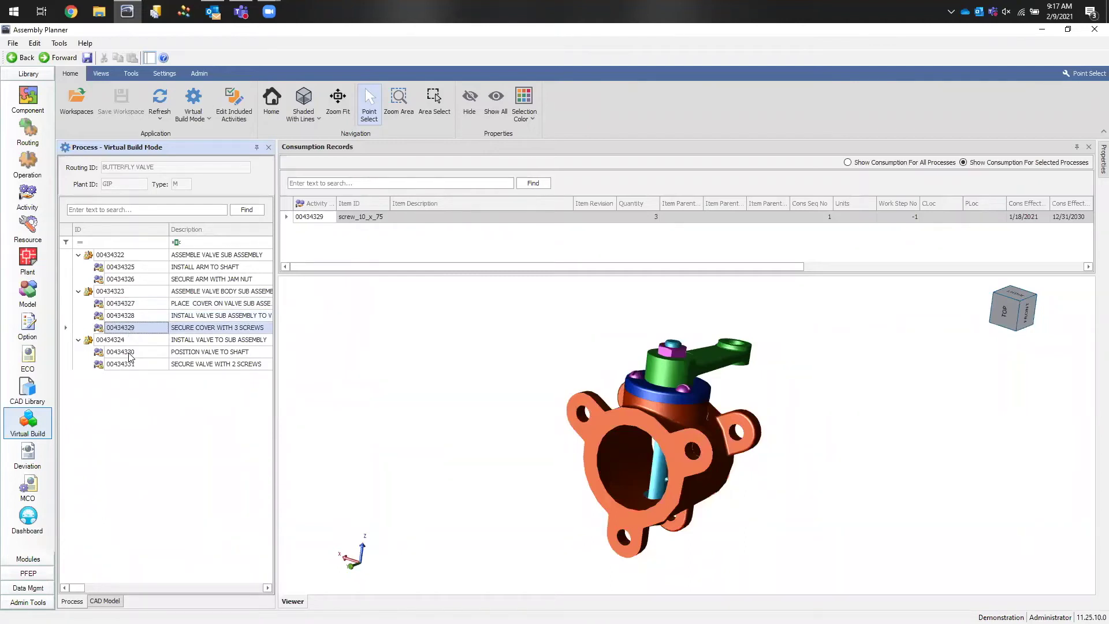
{"action": "left_click", "coordinate": [129, 354]}
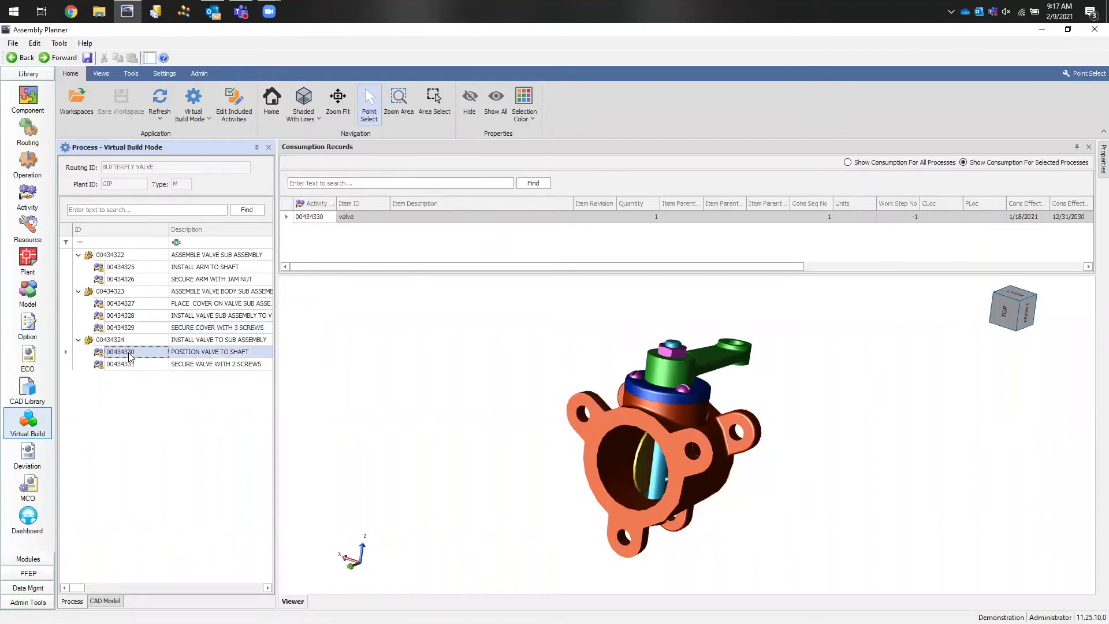
{"action": "left_click", "coordinate": [131, 365]}
{"action": "left_click_drag", "start_coordinate": [507, 491], "coordinate": [688, 443]}
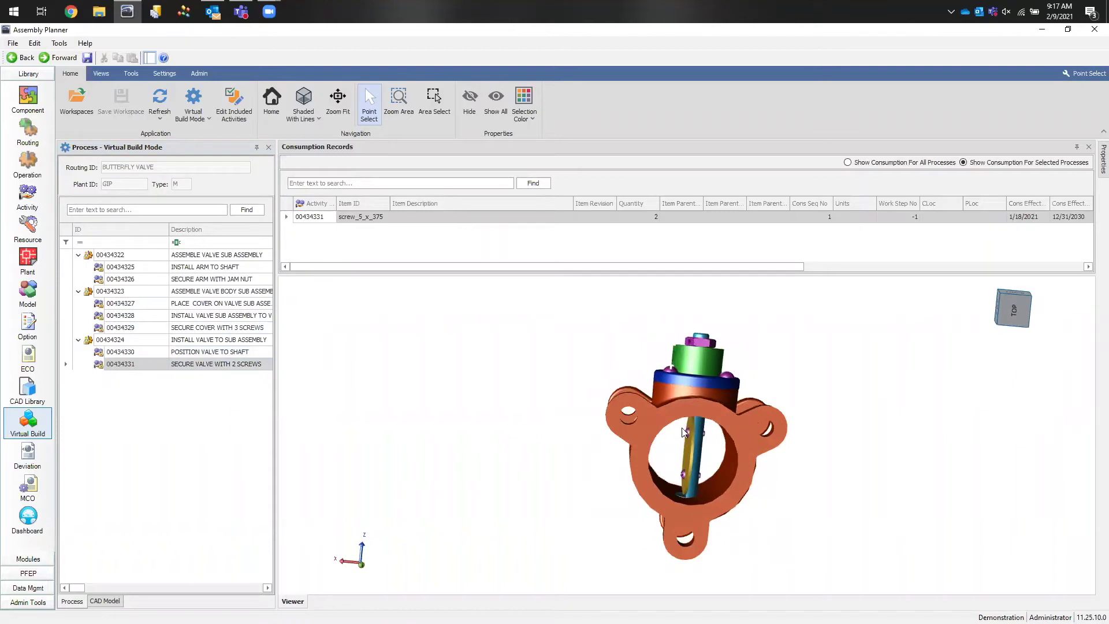
{"action": "left_click", "coordinate": [170, 353]}
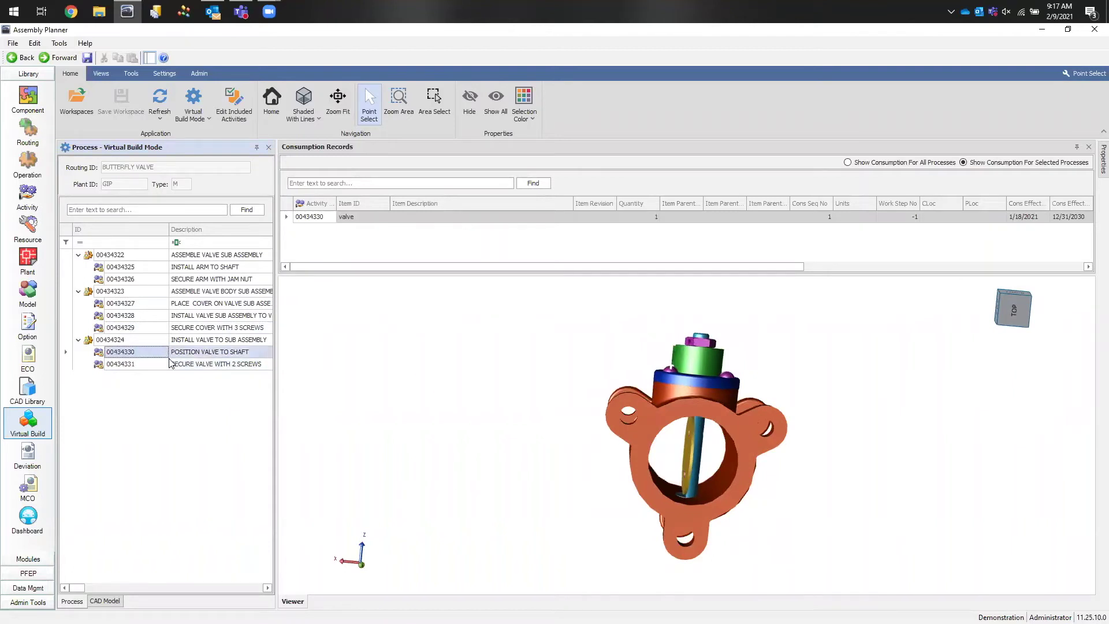
{"action": "left_click", "coordinate": [172, 364]}
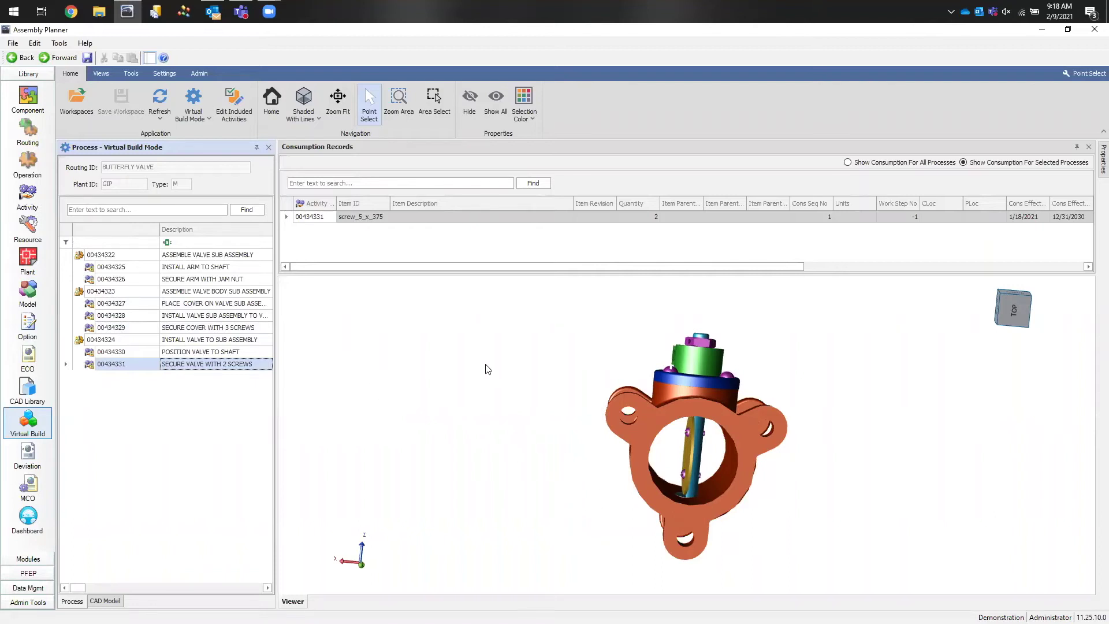
Step: Exclude activities 00434327 and 00434328 from the virtual build and update the 3D viewer
{"action": "left_click", "coordinate": [238, 119]}
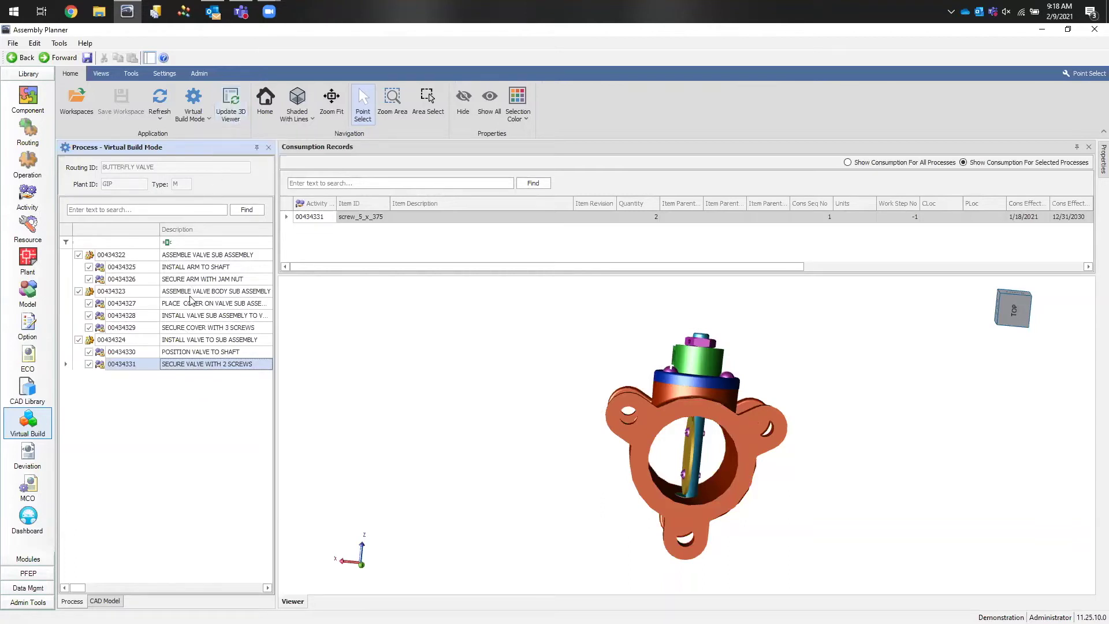
{"action": "left_click", "coordinate": [89, 315]}
{"action": "left_click", "coordinate": [89, 303]}
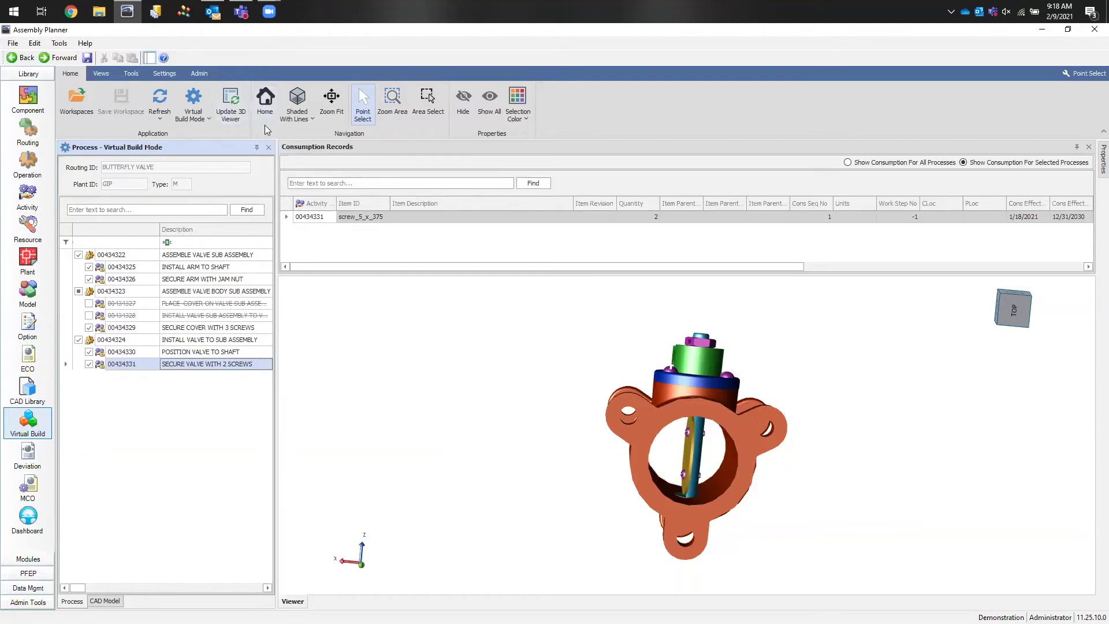
{"action": "left_click", "coordinate": [234, 115]}
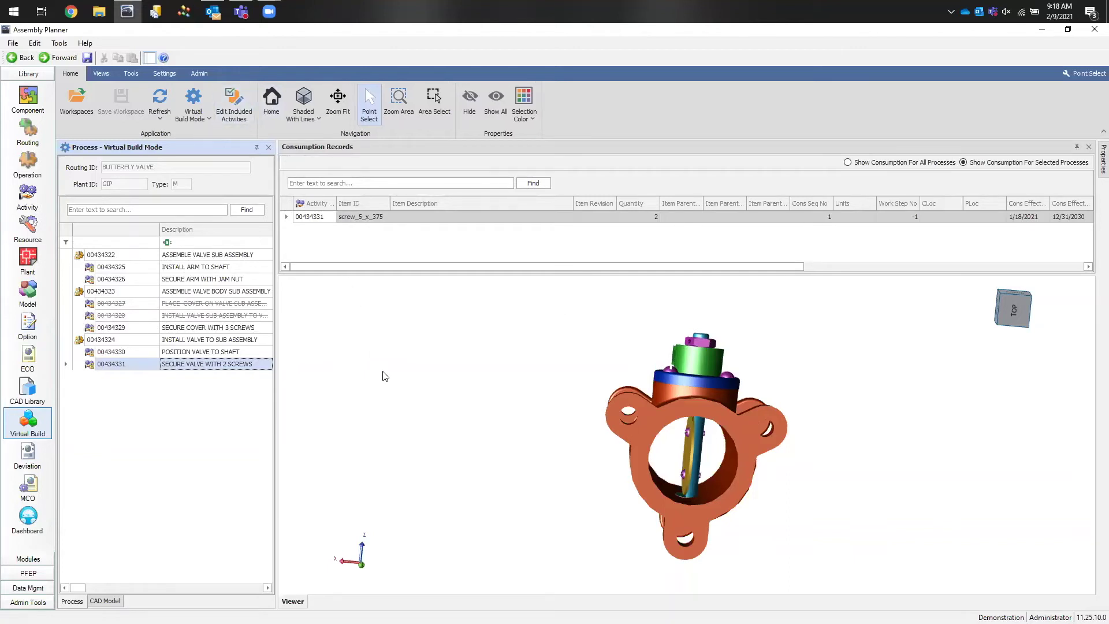
Step: Step through activities 00434325 to 00434331 to examine how the valve builds up with 00434327 and 00434328 excluded
{"action": "middle_click_drag", "start_coordinate": [300, 354], "coordinate": [390, 404]}
{"action": "left_click", "coordinate": [189, 313]}
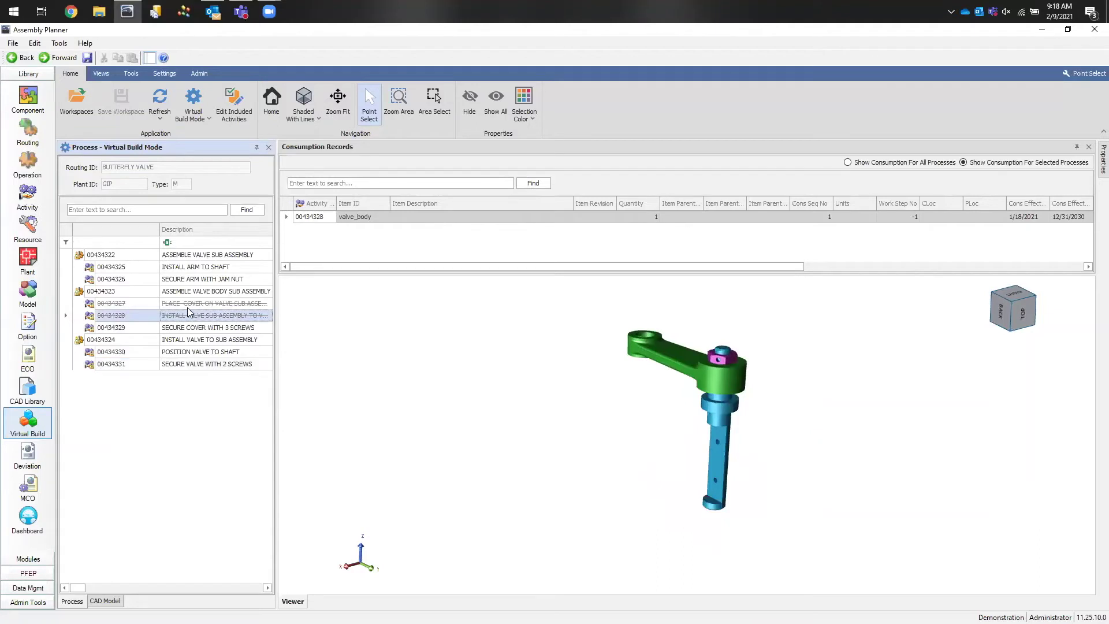
{"action": "left_click", "coordinate": [126, 267]}
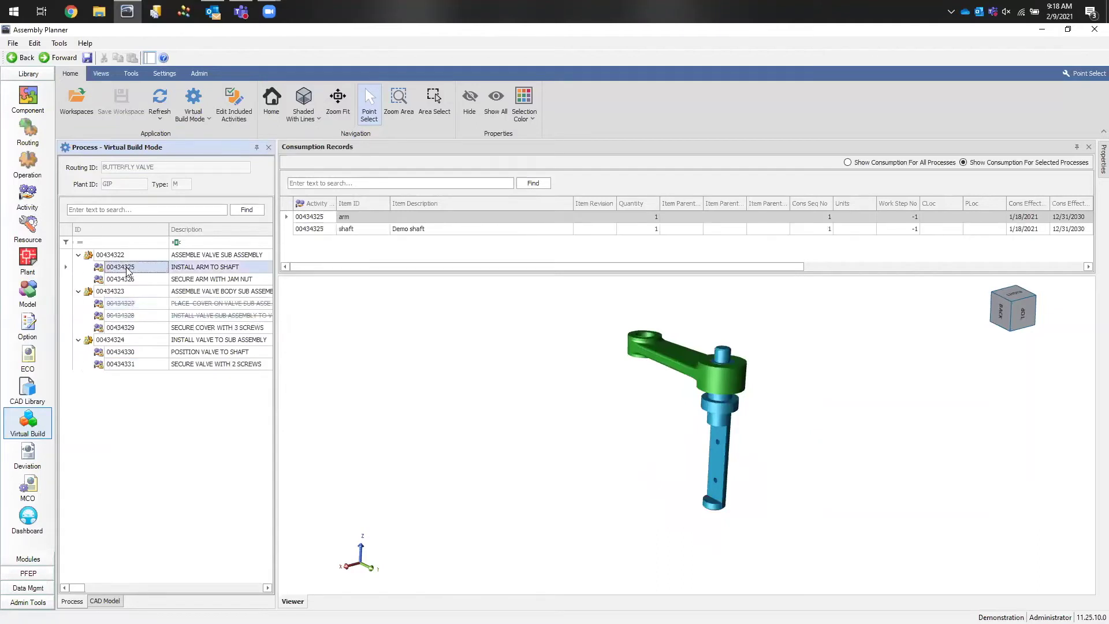
{"action": "left_click", "coordinate": [134, 281]}
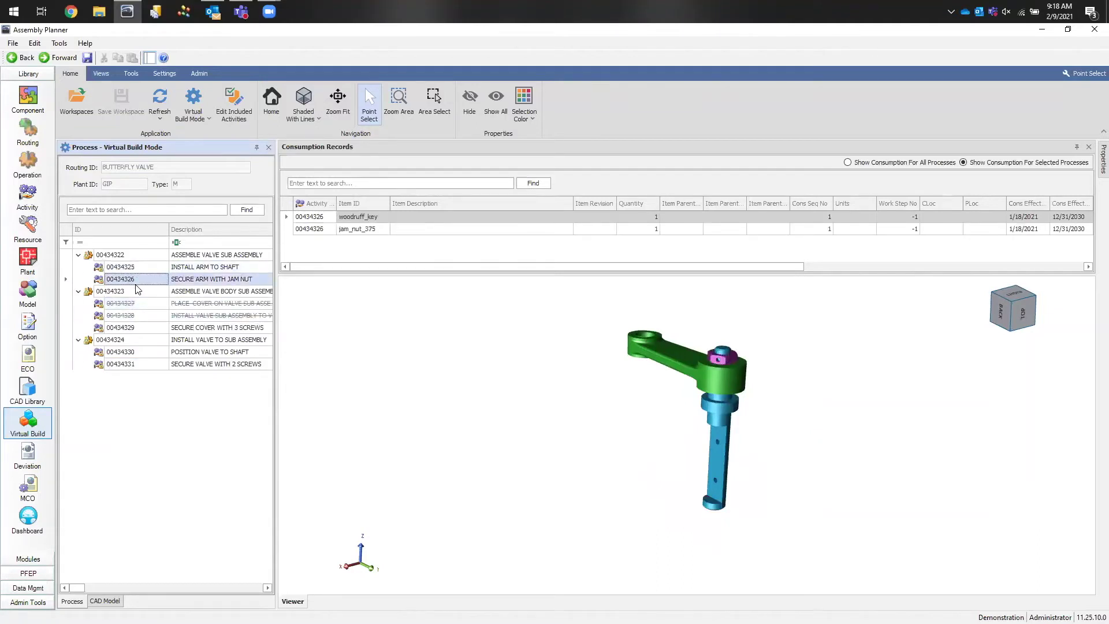
{"action": "left_click", "coordinate": [131, 329]}
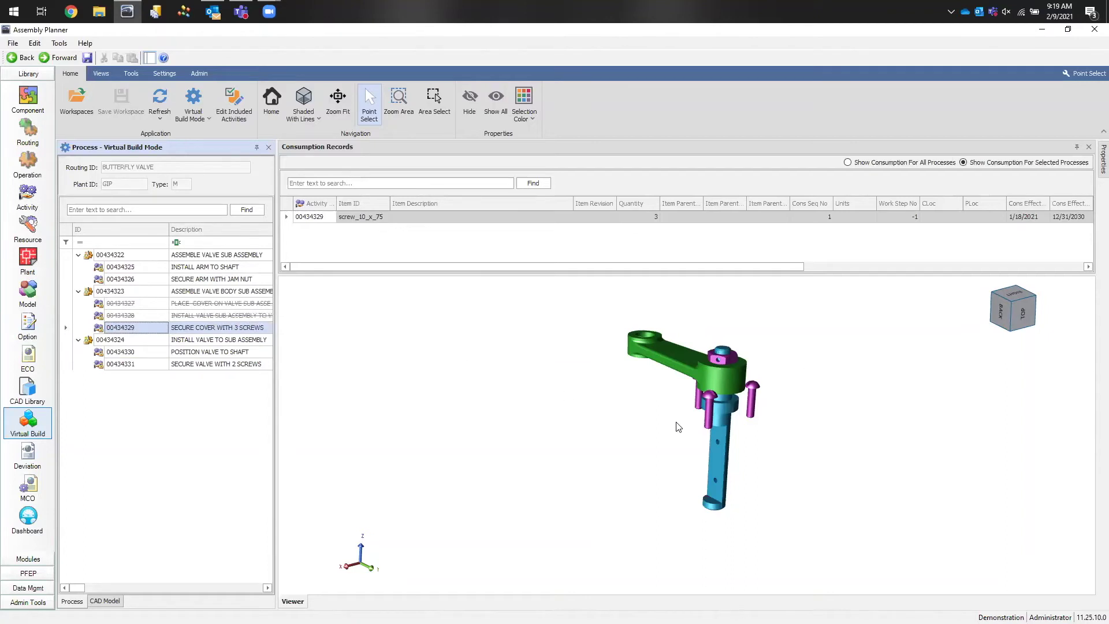
{"action": "left_click", "coordinate": [203, 353]}
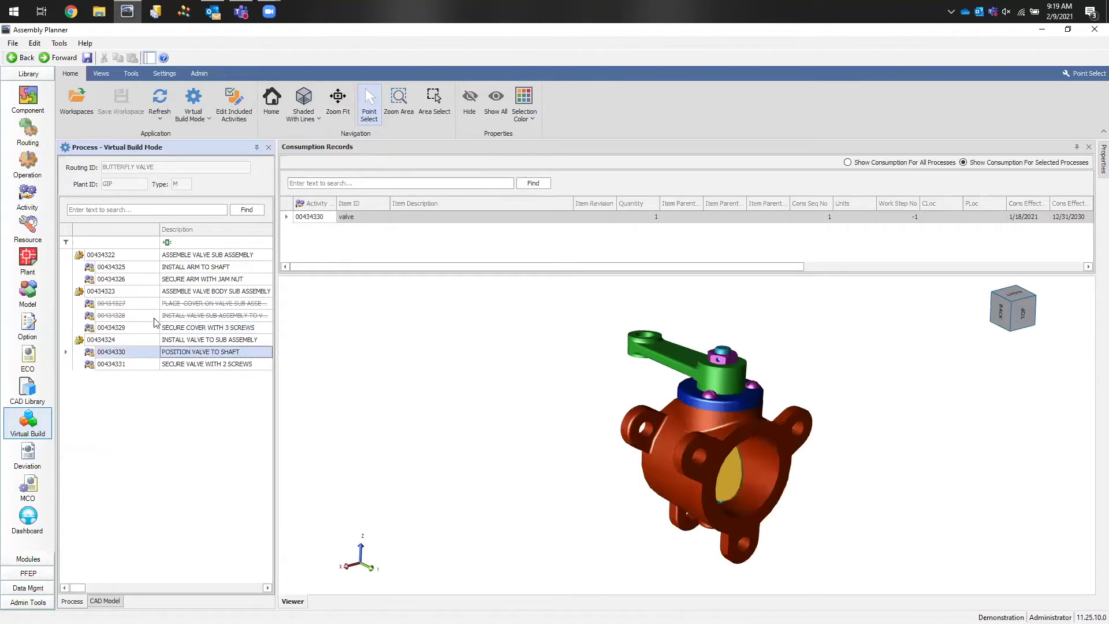
{"action": "left_click", "coordinate": [133, 365]}
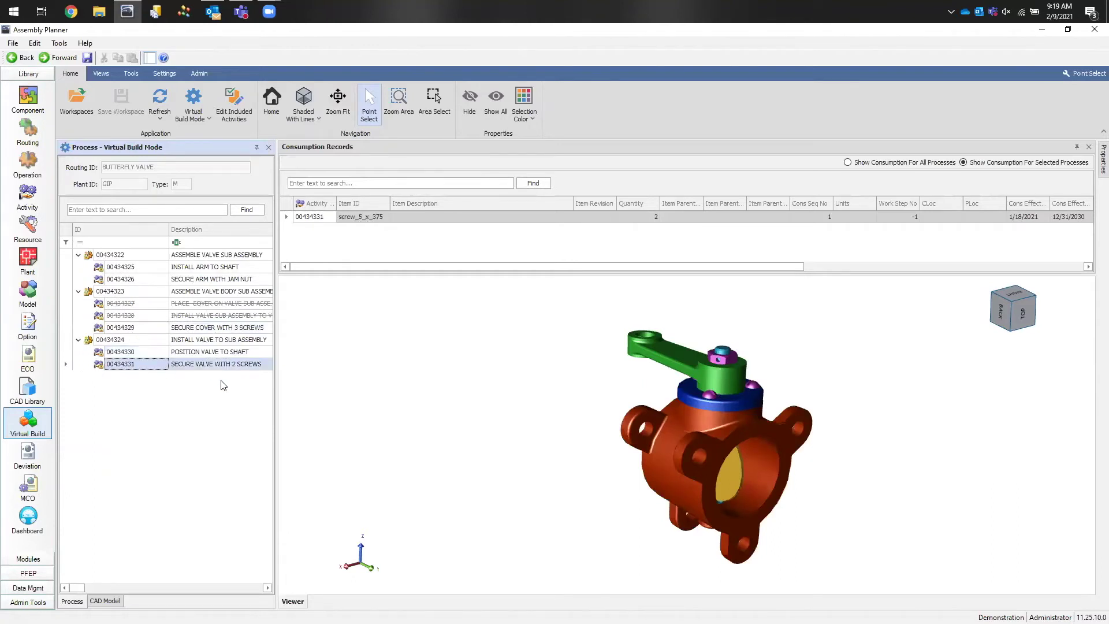
{"action": "middle_click_drag", "start_coordinate": [424, 400], "coordinate": [445, 425]}
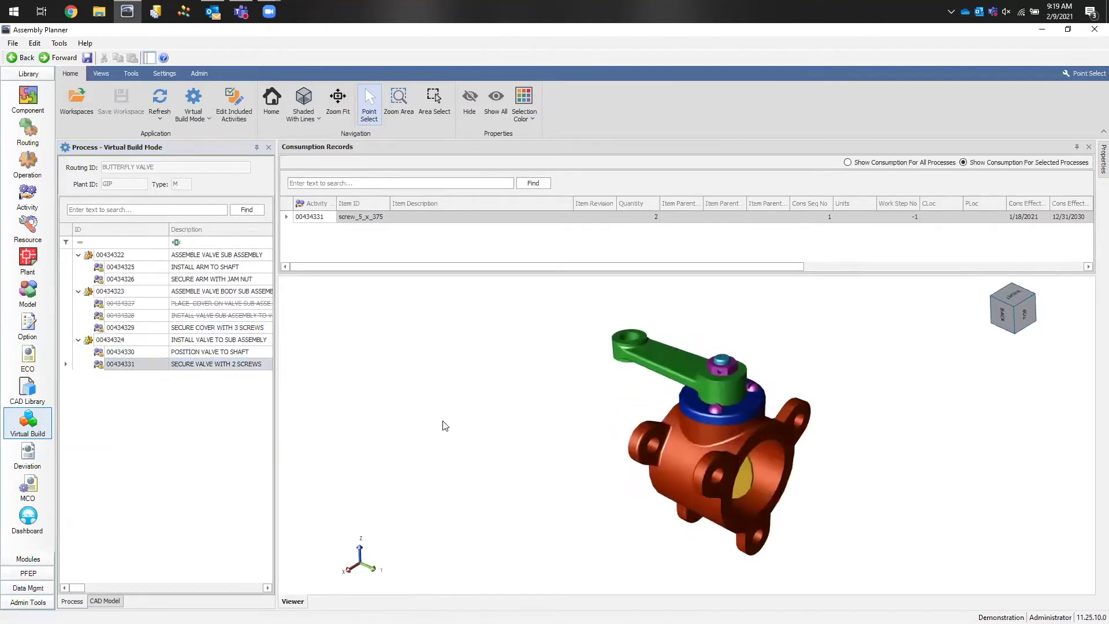
Step: Include activities 00434327 and 00434328 in the virtual build again and update the 3D viewer
{"action": "left_click", "coordinate": [128, 316]}
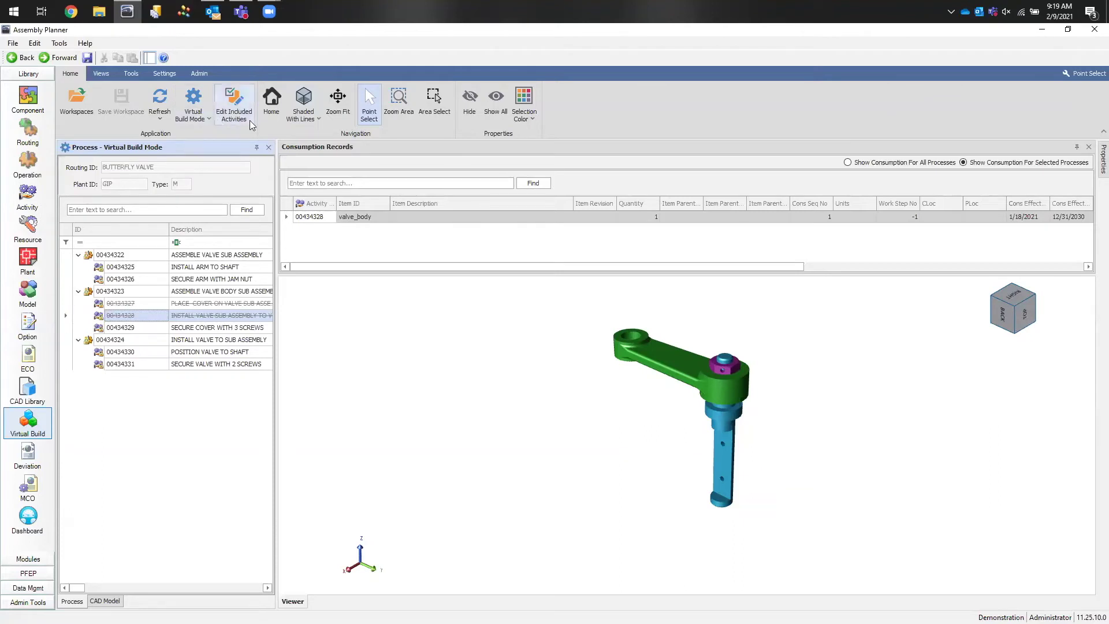
{"action": "left_click", "coordinate": [201, 124]}
{"action": "left_click", "coordinate": [98, 304]}
{"action": "left_click", "coordinate": [98, 316]}
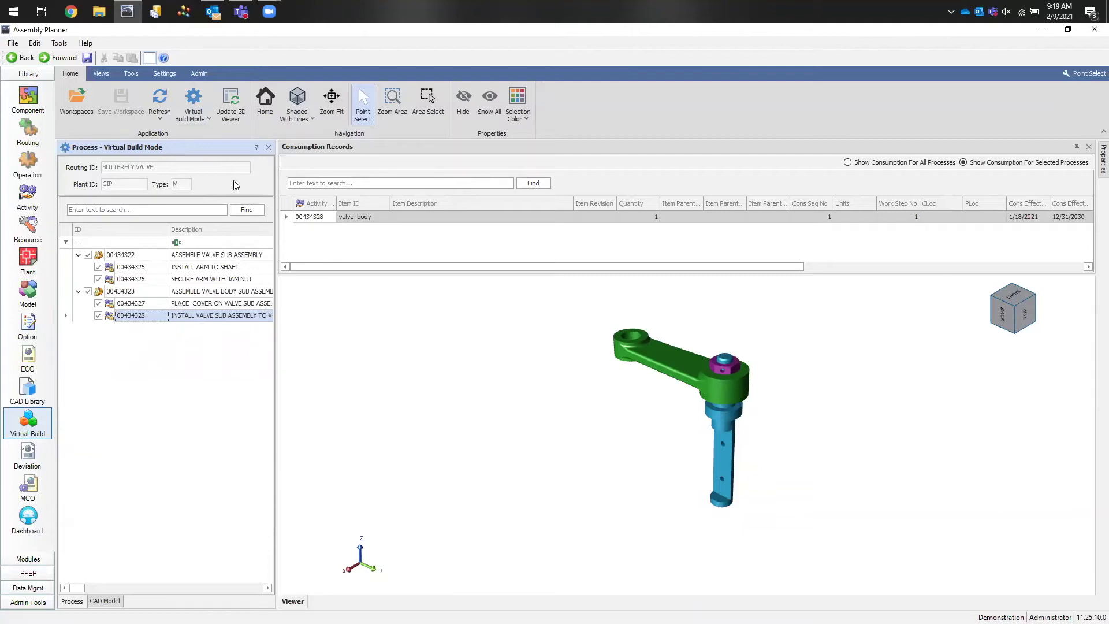
{"action": "left_click", "coordinate": [233, 103]}
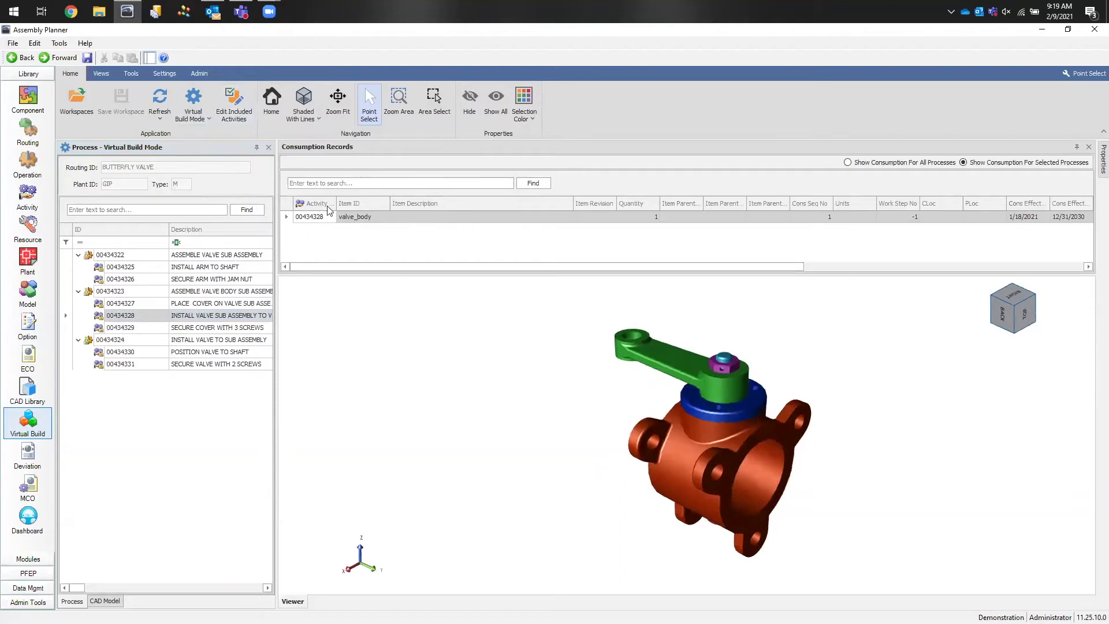
Step: Switch the workspace to Highlight Mode and step through activities 00434325 to 00434331 to examine the parts each one consumes
{"action": "left_click", "coordinate": [186, 115]}
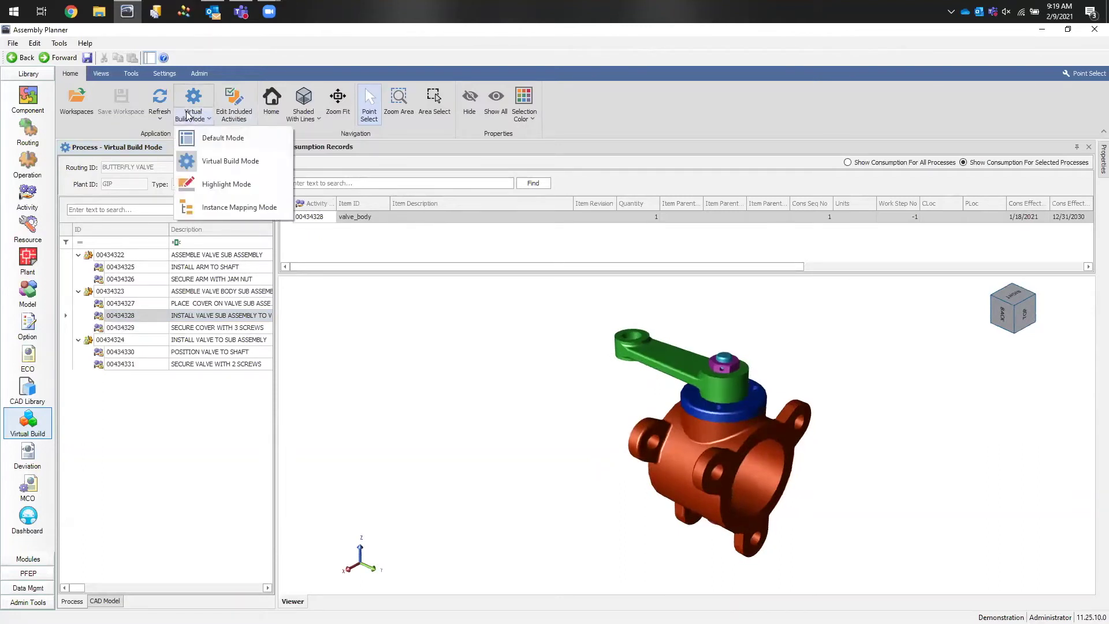
{"action": "left_click", "coordinate": [225, 185]}
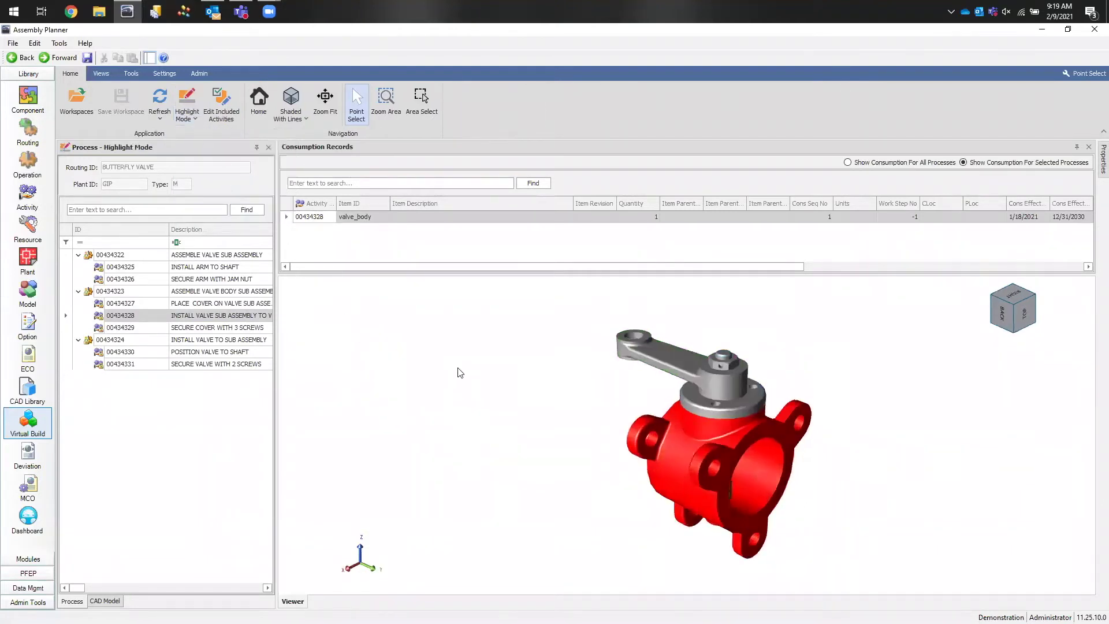
{"action": "left_click", "coordinate": [134, 268]}
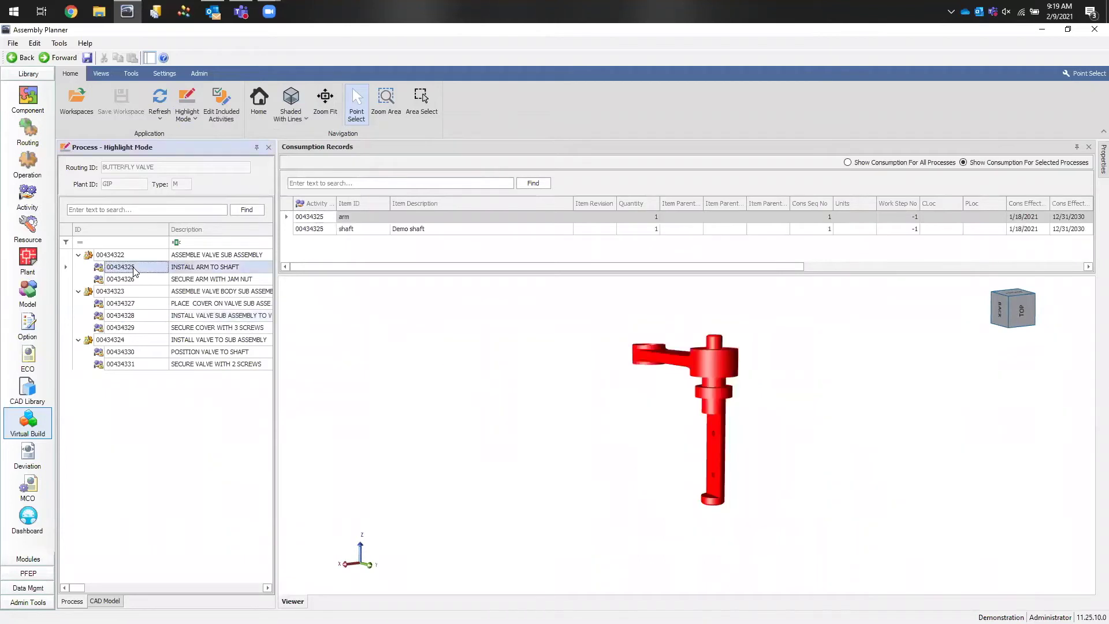
{"action": "left_click", "coordinate": [151, 279]}
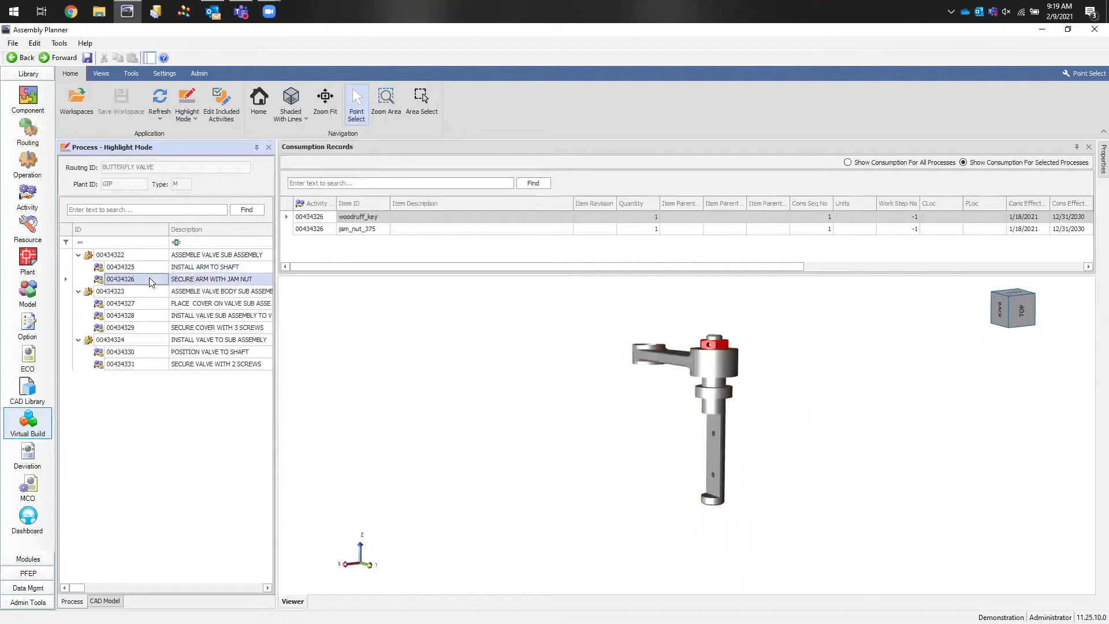
{"action": "left_click", "coordinate": [141, 305]}
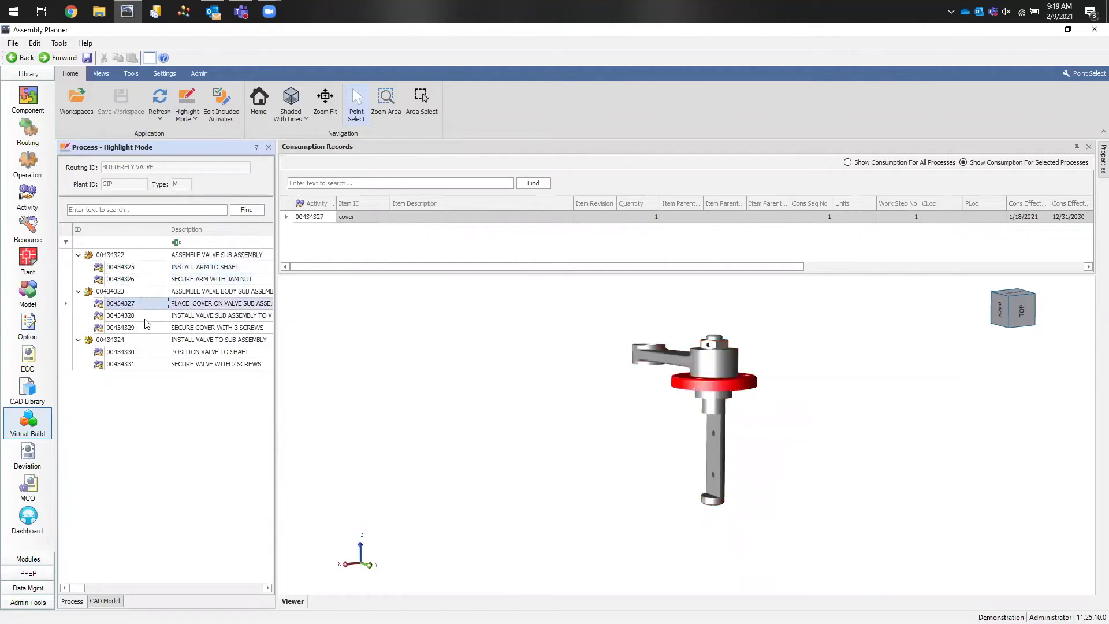
{"action": "left_click", "coordinate": [143, 316]}
{"action": "left_click", "coordinate": [139, 329]}
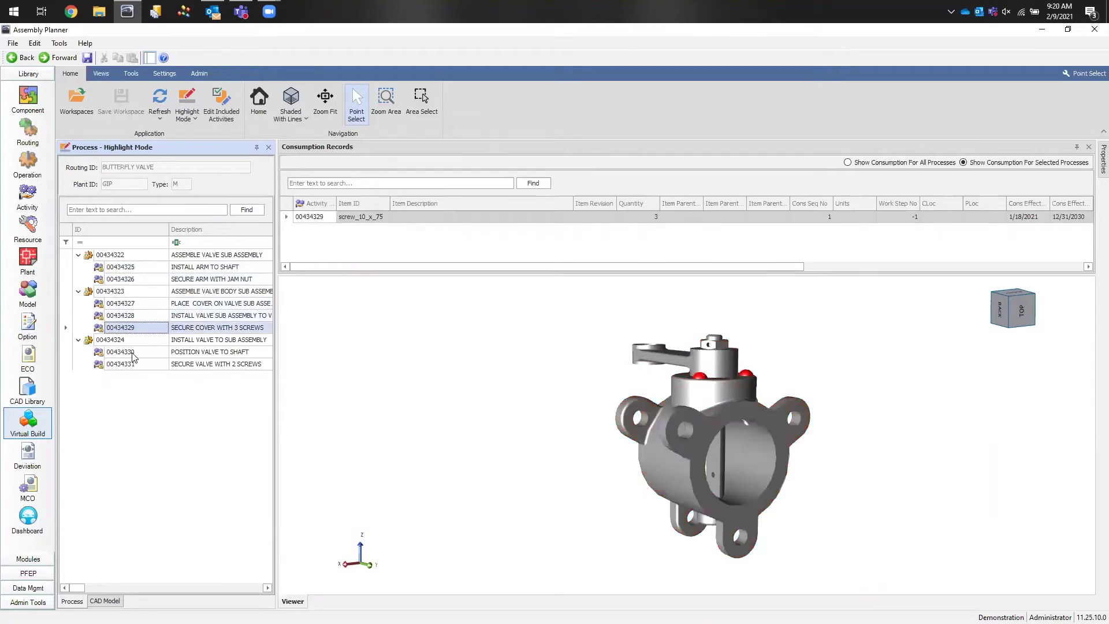
{"action": "left_click", "coordinate": [133, 354]}
{"action": "middle_click_drag", "start_coordinate": [594, 591], "coordinate": [662, 524]}
{"action": "middle_click_drag", "start_coordinate": [979, 362], "coordinate": [872, 351]}
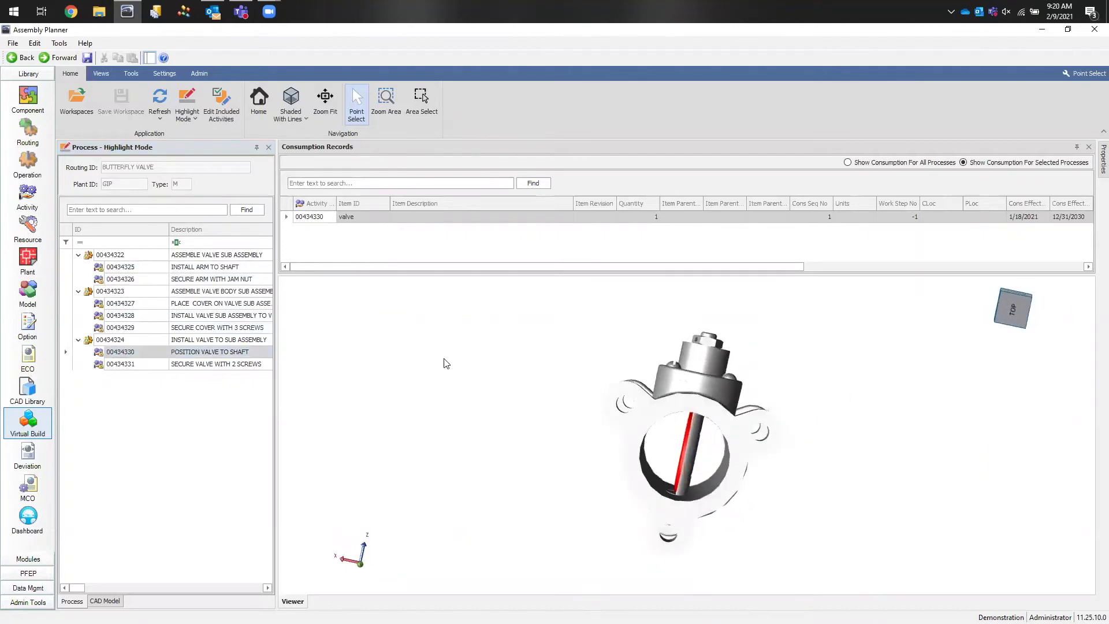
{"action": "left_click", "coordinate": [140, 365]}
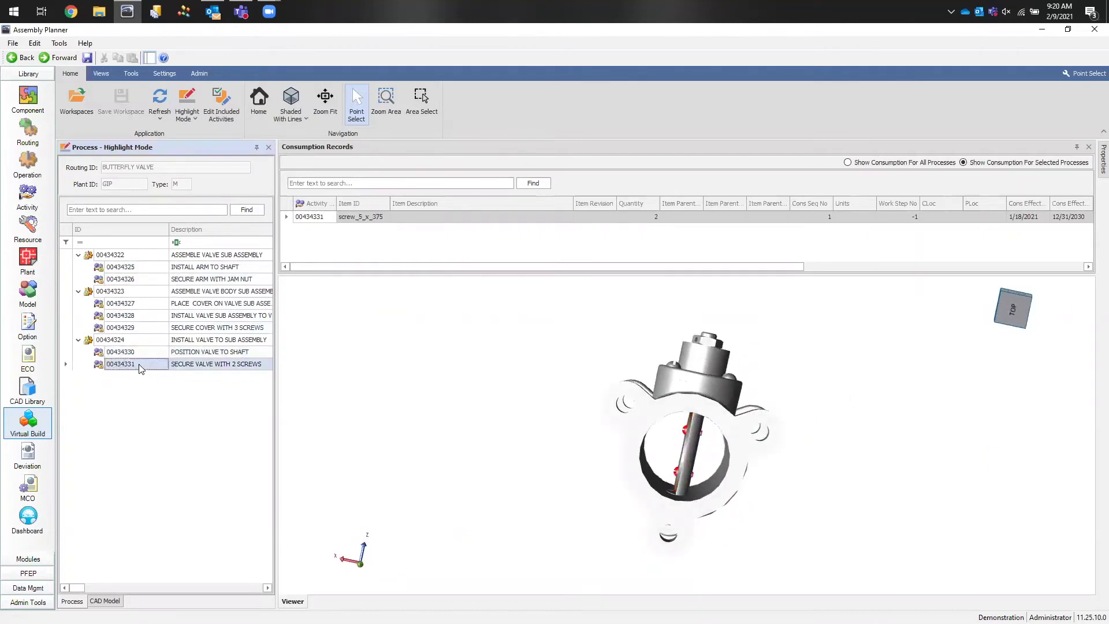
Step: Return the workspace to Default Mode and display the available build modes
{"action": "left_click", "coordinate": [196, 116]}
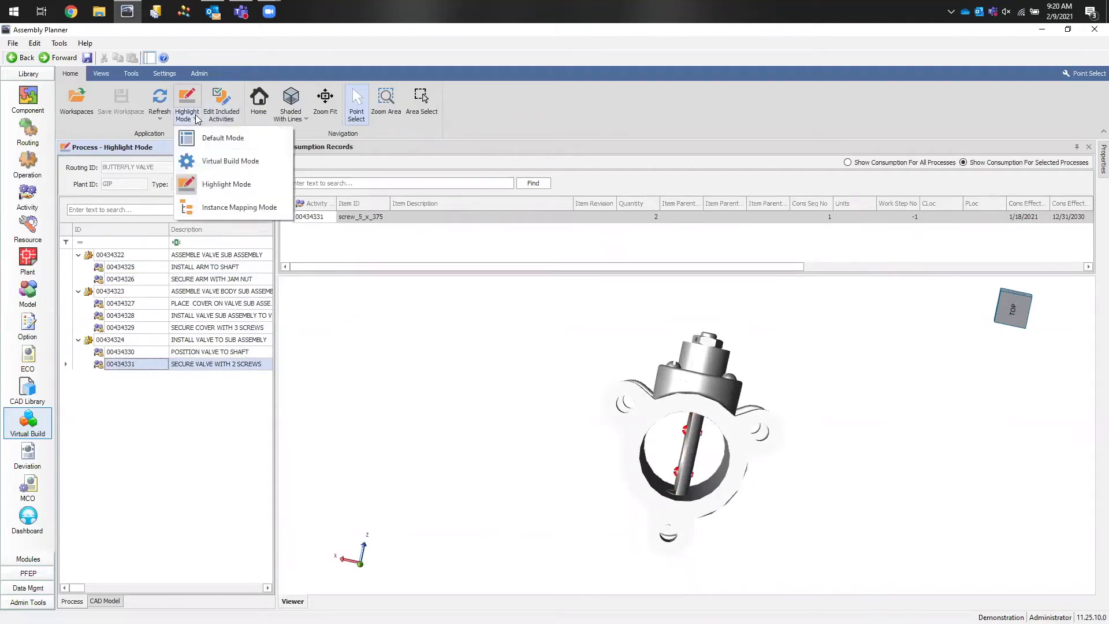
{"action": "left_click", "coordinate": [215, 139]}
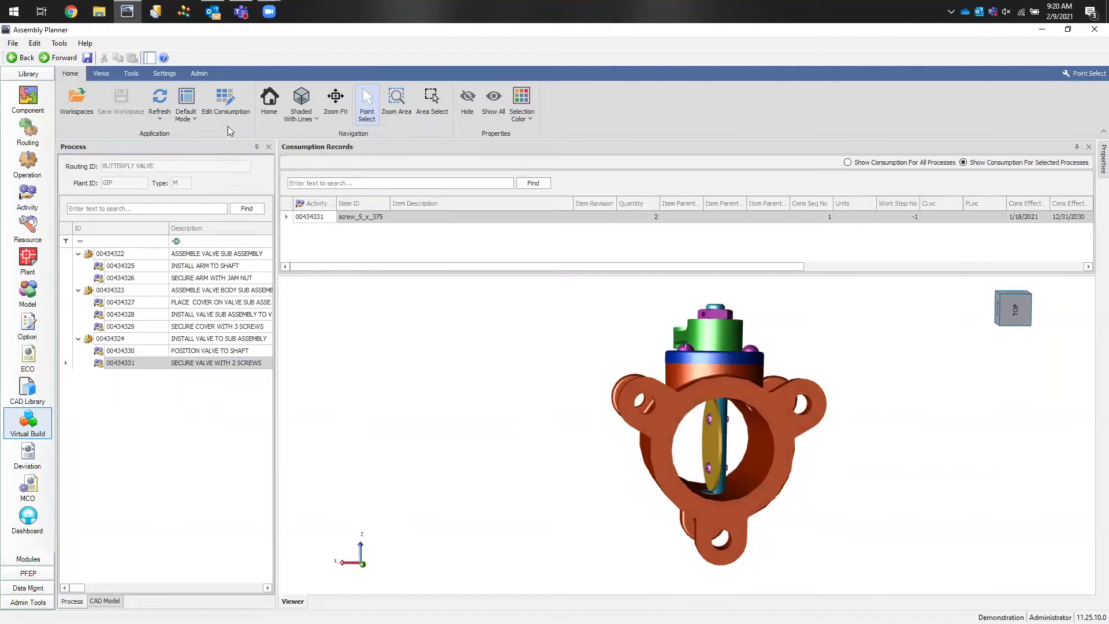
{"action": "left_click", "coordinate": [194, 117]}
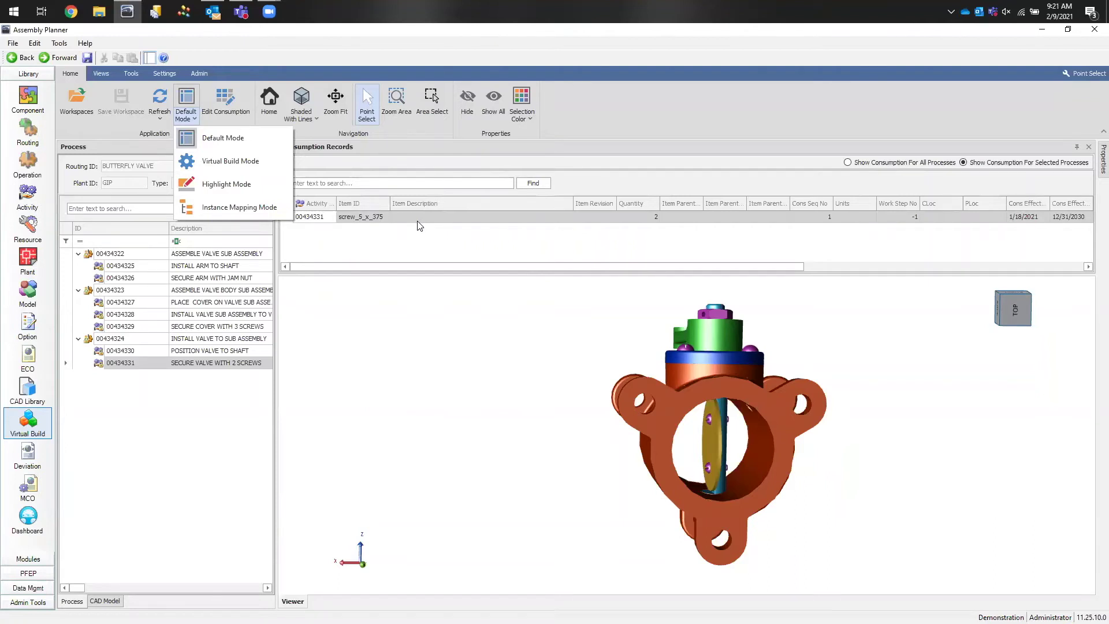
Step: Select activity 00434325 and switch to Instance Mapping Mode to examine its arm instance in the valve model
{"action": "left_click", "coordinate": [148, 267]}
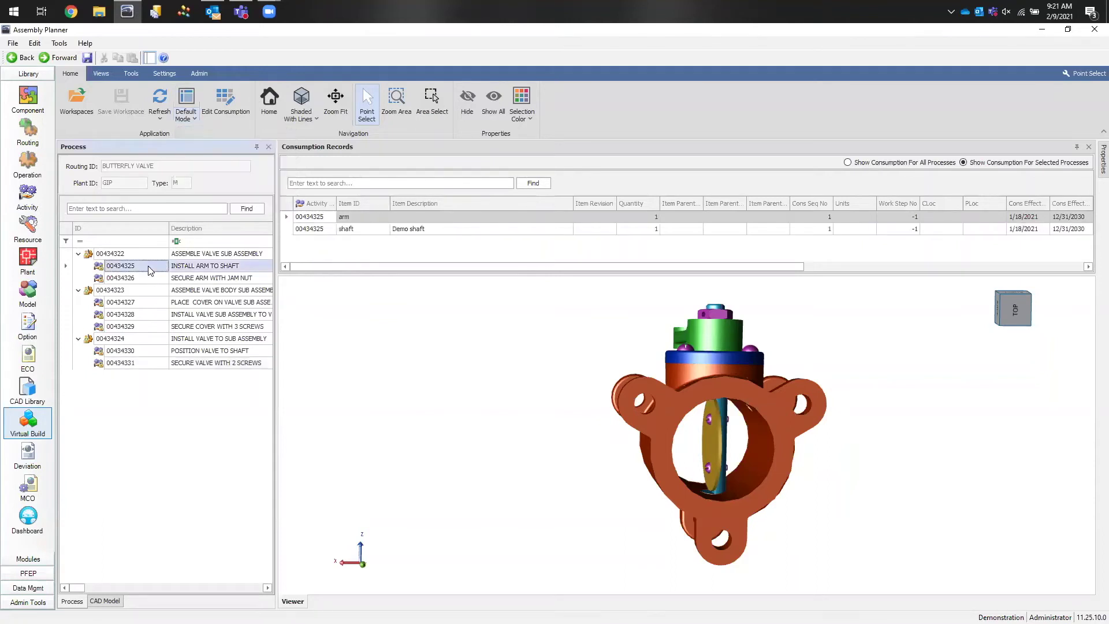
{"action": "left_click", "coordinate": [192, 119]}
{"action": "left_click", "coordinate": [217, 207]}
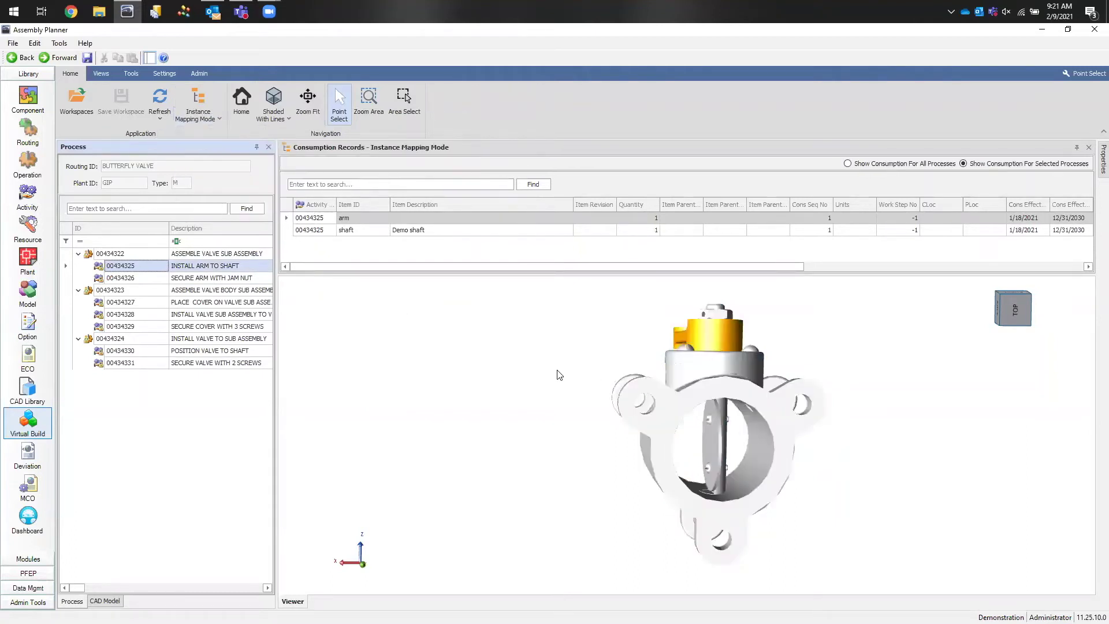
{"action": "middle_click_drag", "start_coordinate": [615, 392], "coordinate": [540, 380]}
{"action": "middle_click_drag", "start_coordinate": [582, 472], "coordinate": [515, 475]}
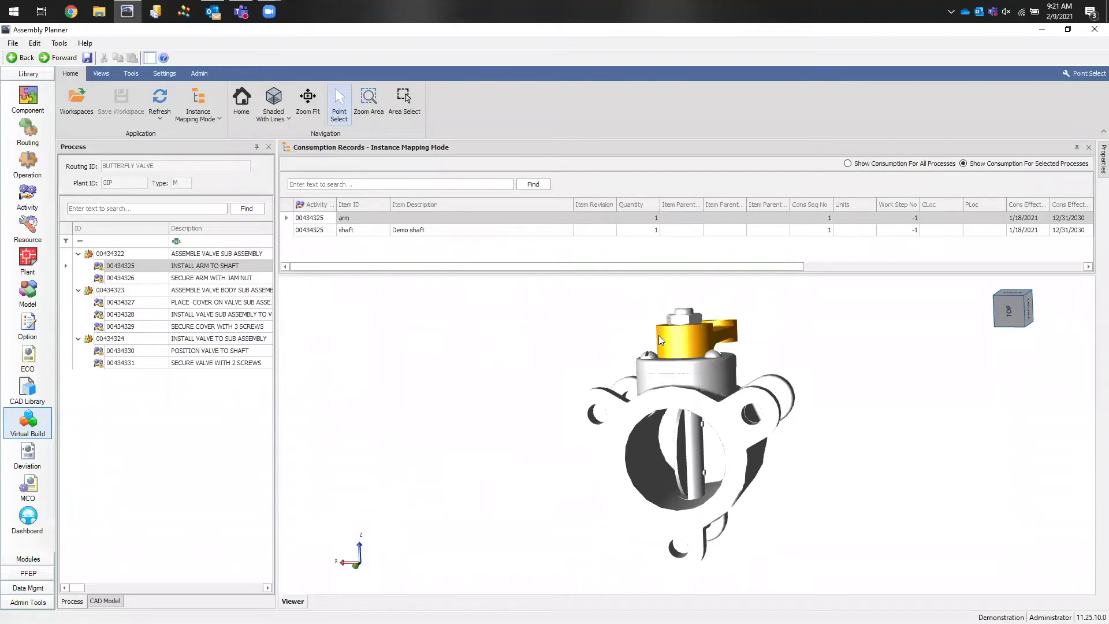
Step: Map the selected cover screw instances to the screw_10_x_75 consumption record of activity 00434329
{"action": "left_click", "coordinate": [205, 329]}
{"action": "middle_click_drag", "start_coordinate": [615, 433], "coordinate": [527, 389]}
{"action": "middle_click_drag", "start_coordinate": [878, 439], "coordinate": [701, 443]}
{"action": "mouse_move", "coordinate": [656, 222]}
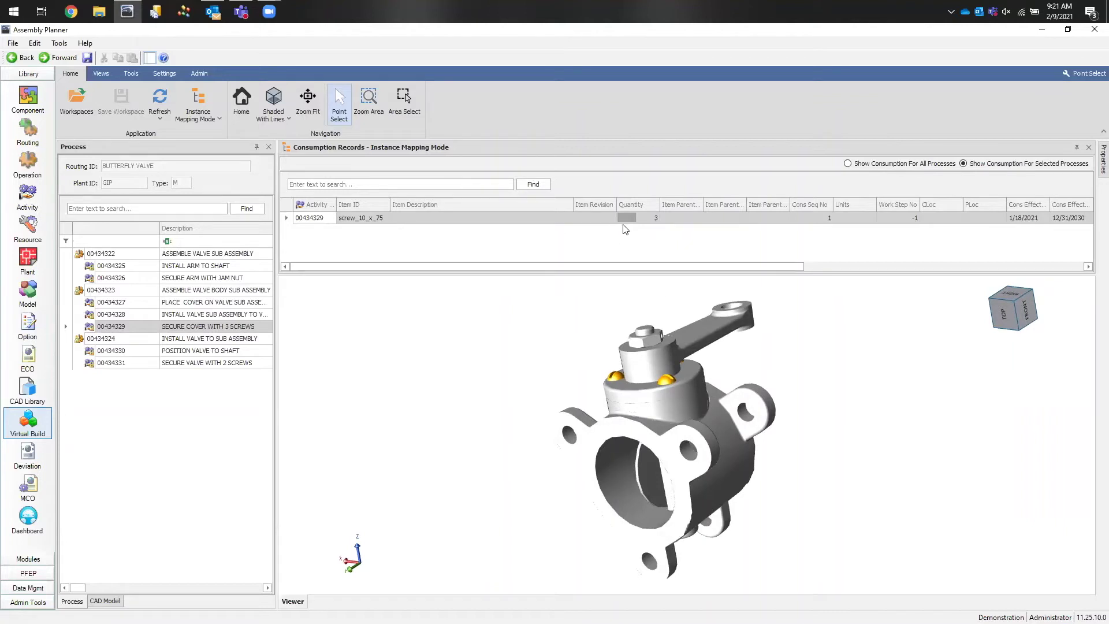
{"action": "left_click", "coordinate": [616, 377]}
{"action": "right_click", "coordinate": [614, 380]}
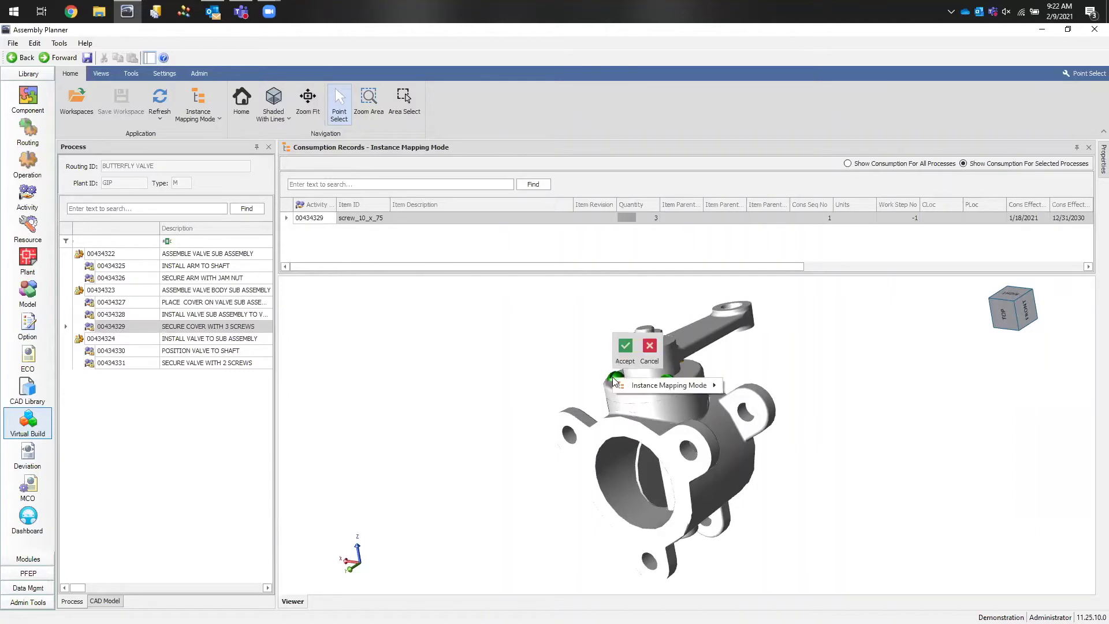
{"action": "left_click", "coordinate": [626, 347]}
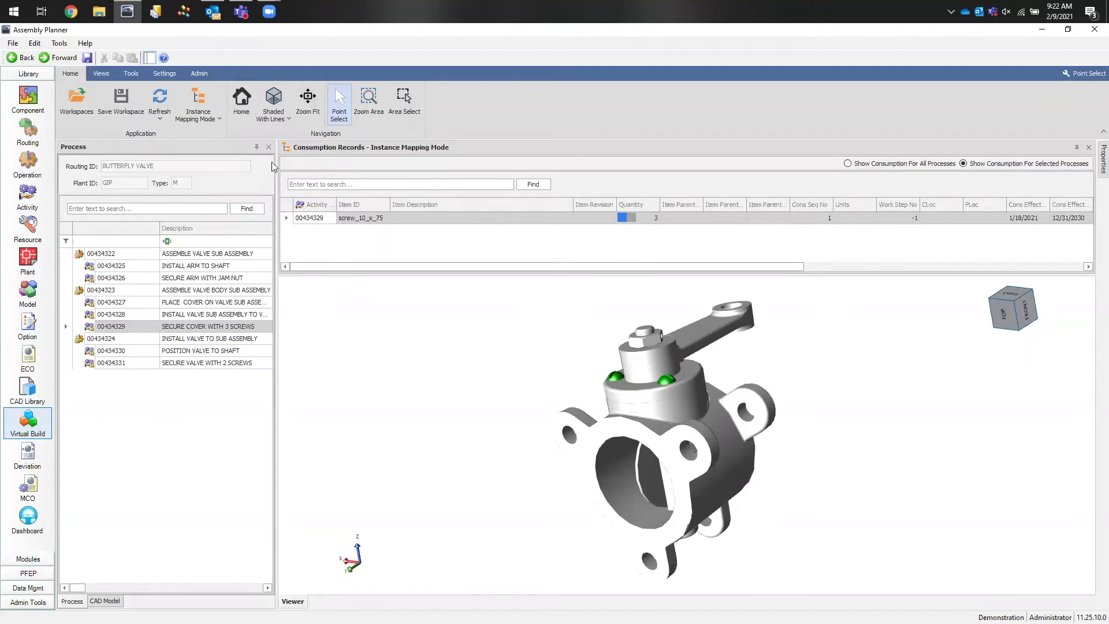
Step: Leave Instance Mapping Mode and put the workspace back in Default Mode
{"action": "left_click", "coordinate": [208, 118]}
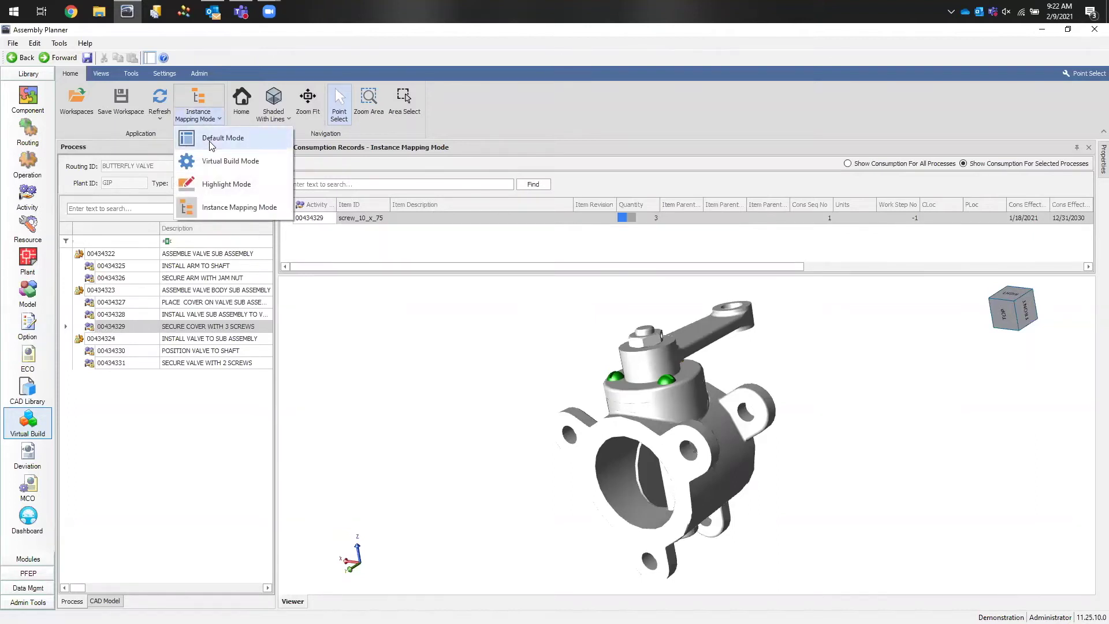
{"action": "left_click", "coordinate": [210, 141]}
{"action": "middle_click_drag", "start_coordinate": [455, 416], "coordinate": [434, 399]}
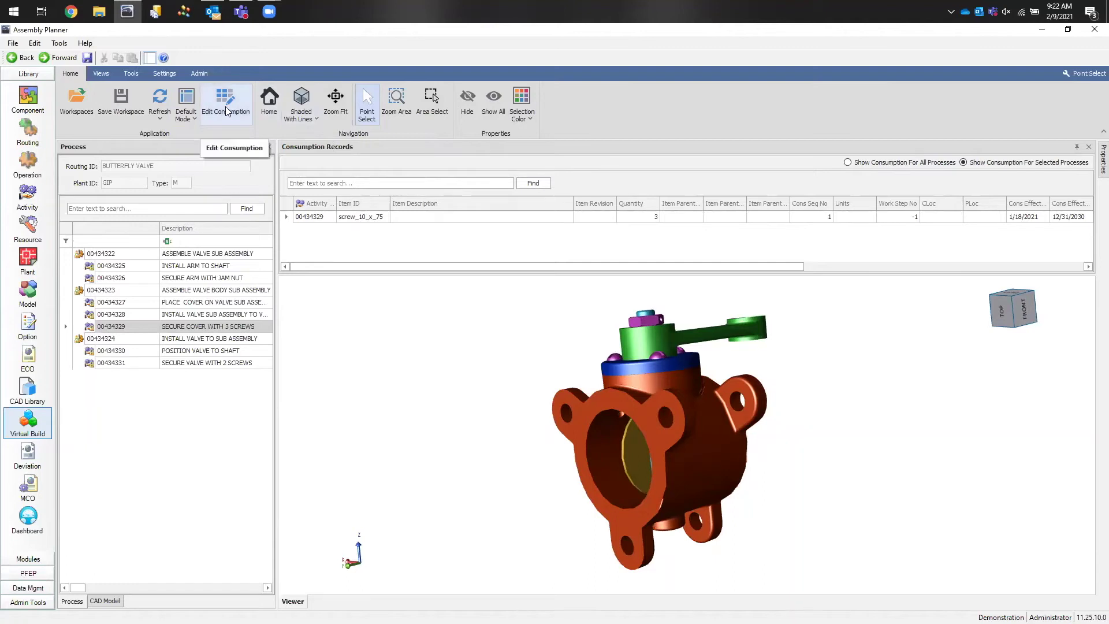
Step: Check out the entire BUTTERFLY VALVE routing, starting from activity 00434325
{"action": "left_click", "coordinate": [121, 269]}
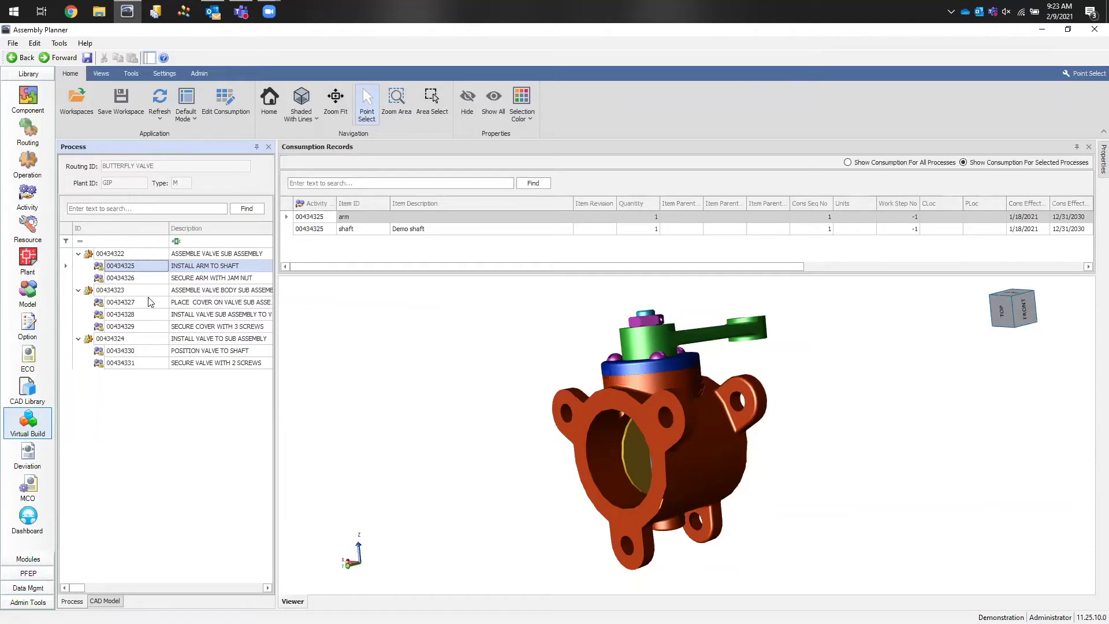
{"action": "right_click", "coordinate": [121, 266]}
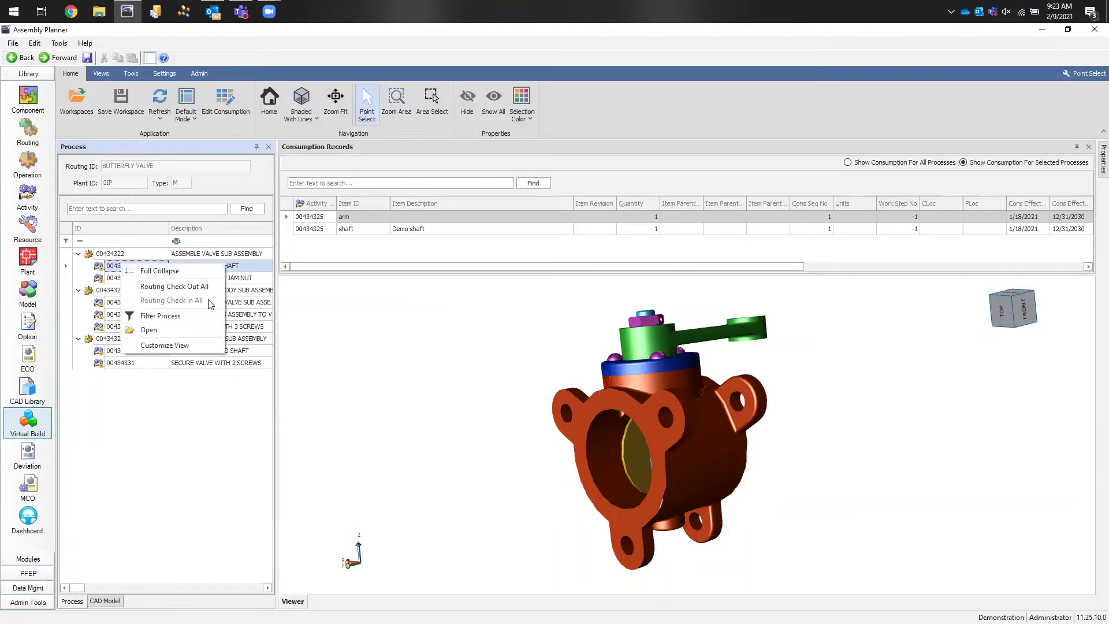
{"action": "left_click", "coordinate": [191, 291]}
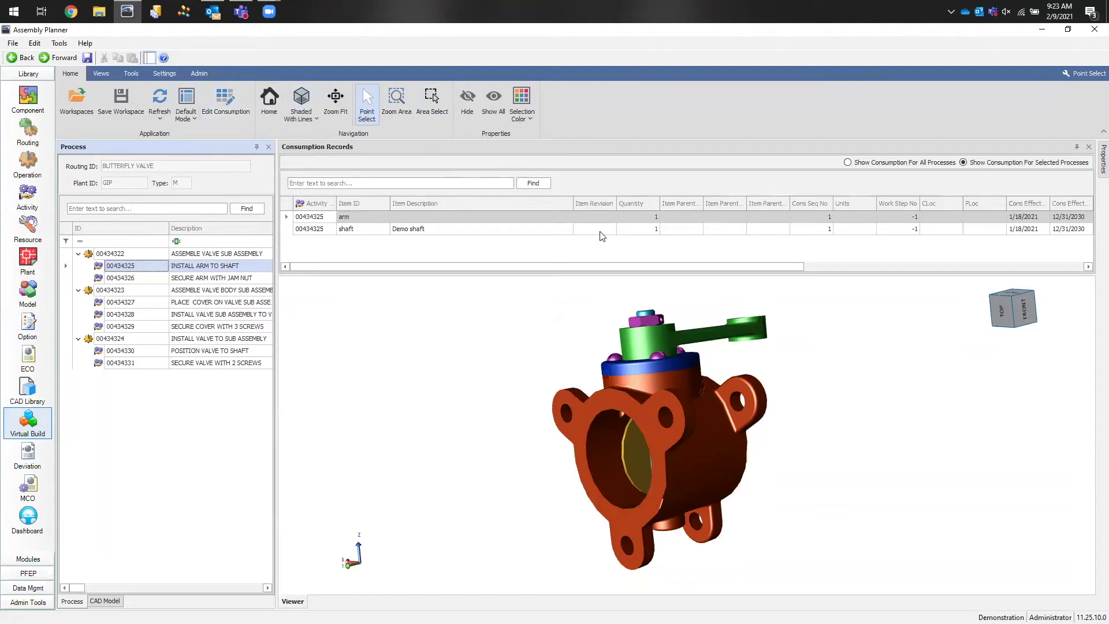
Step: Enable consumption editing and examine which fields of activity 00434325's consumption records are locked or editable
{"action": "left_click", "coordinate": [228, 106]}
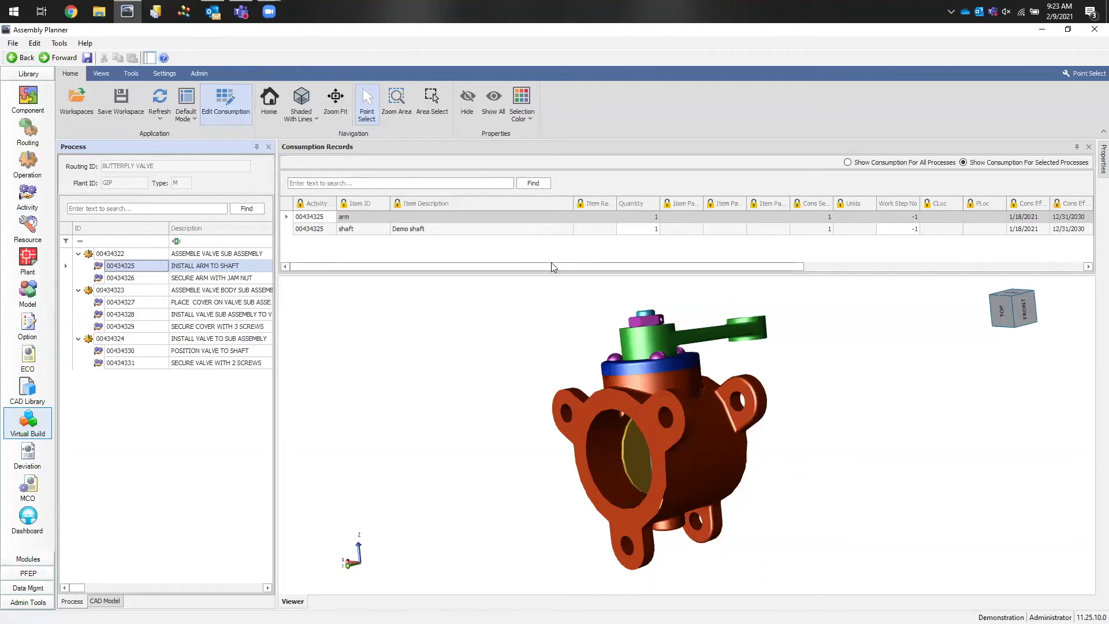
{"action": "left_click_drag", "start_coordinate": [555, 268], "coordinate": [669, 276]}
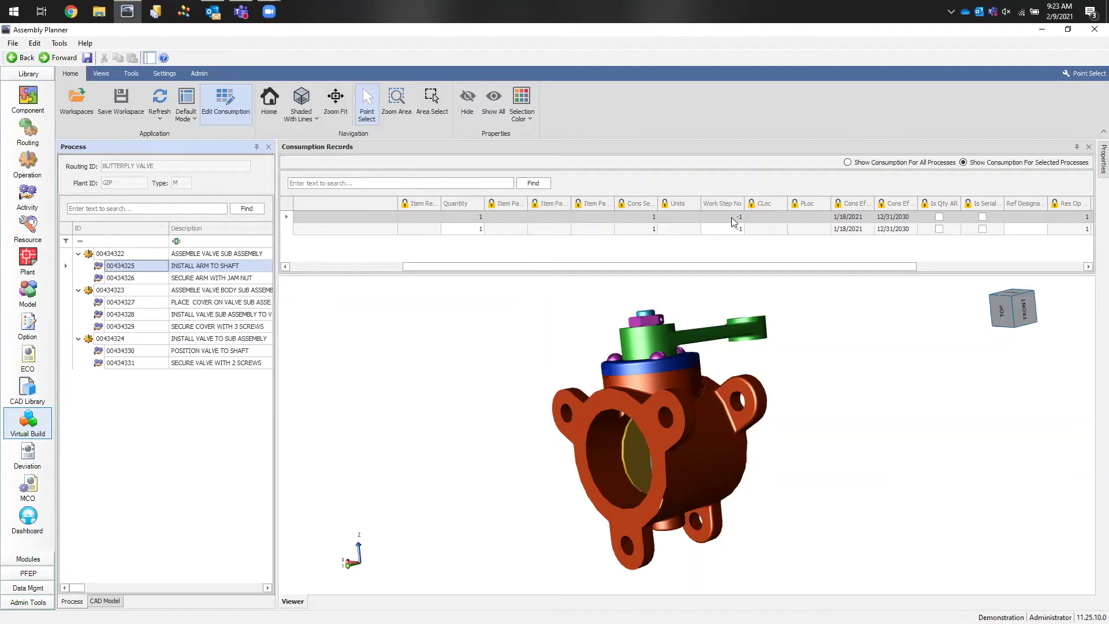
{"action": "left_click_drag", "start_coordinate": [778, 267], "coordinate": [917, 278]}
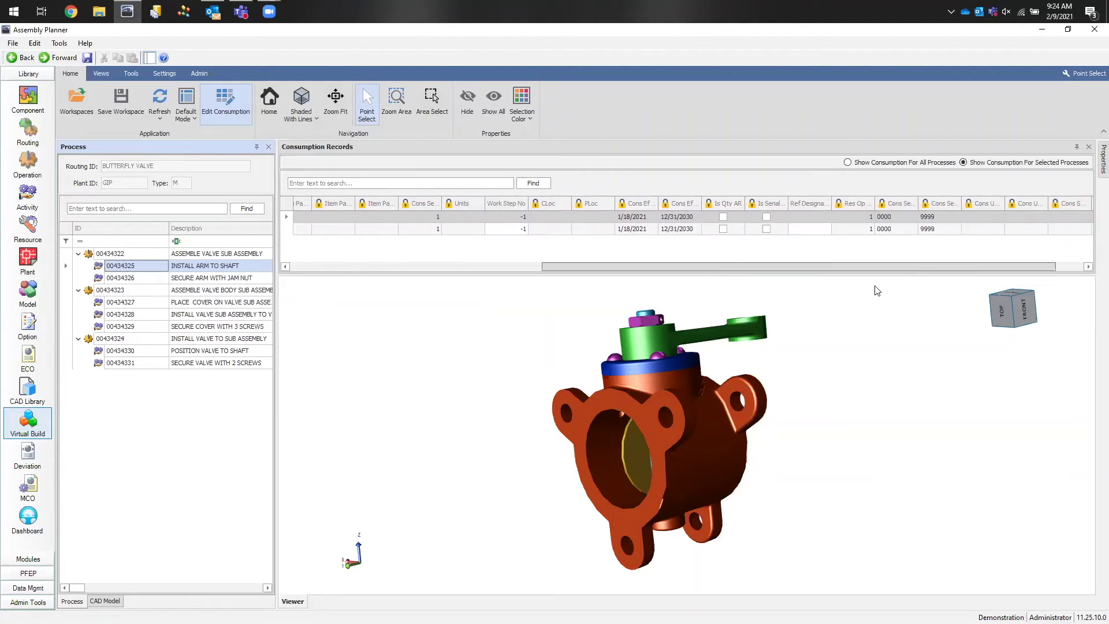
Step: Try entering A as the reference designator of the arm consumption record, and leave consumption editing
{"action": "left_click", "coordinate": [800, 217]}
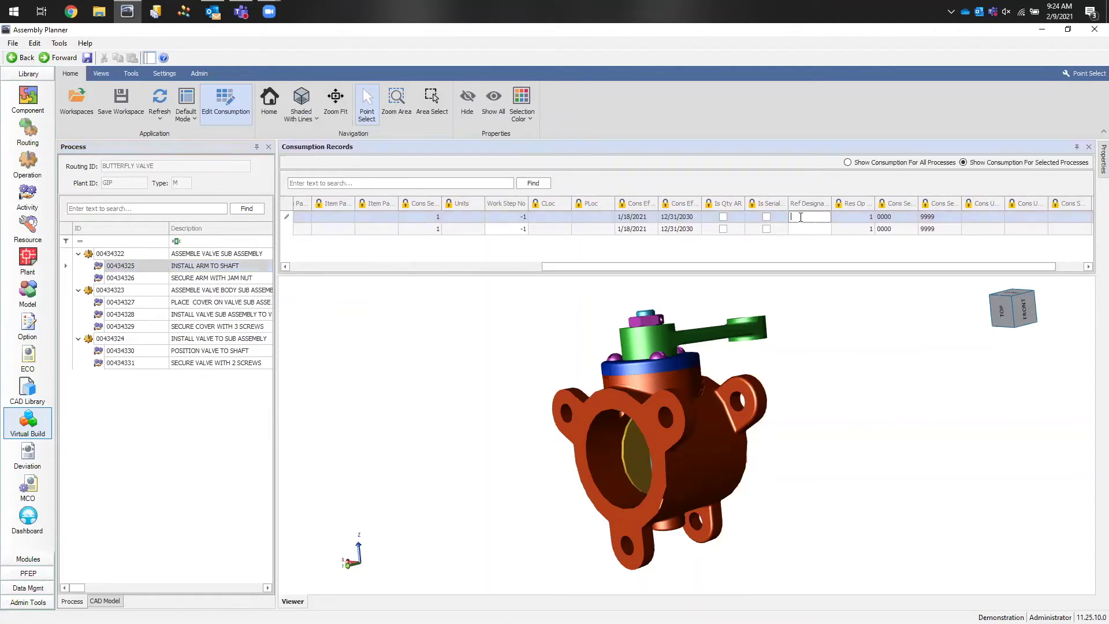
{"action": "type", "text": "A"}
{"action": "key", "text": "BackSpace"}
{"action": "type", "text": "A"}
{"action": "left_click", "coordinate": [233, 111]}
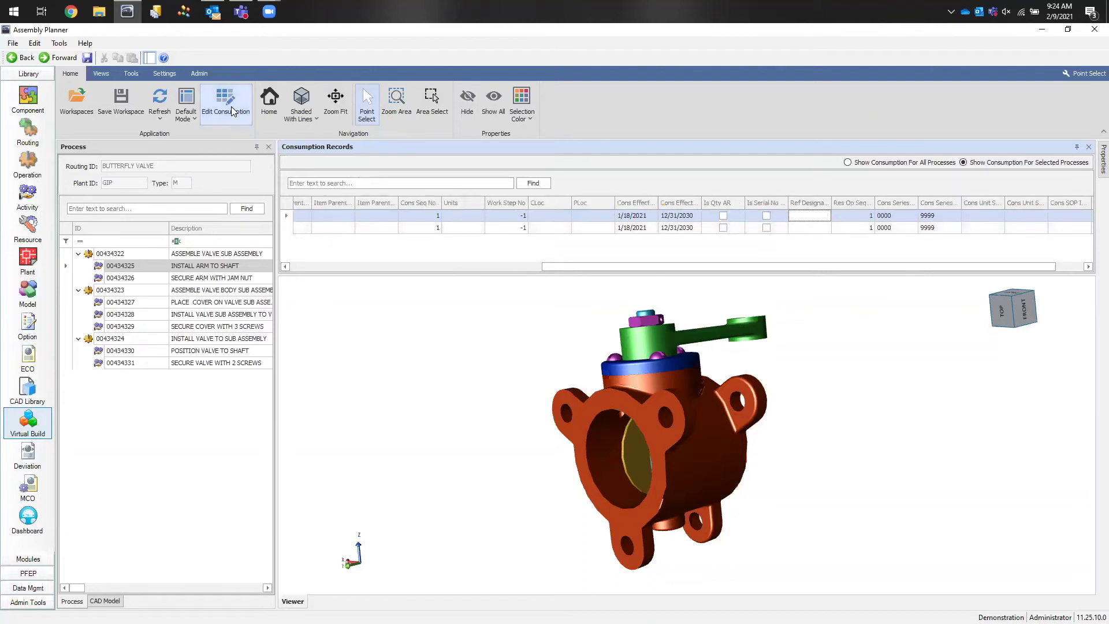
Step: Refresh the workspace and reselect activity 00434325 in the process tree
{"action": "right_click", "coordinate": [208, 266]}
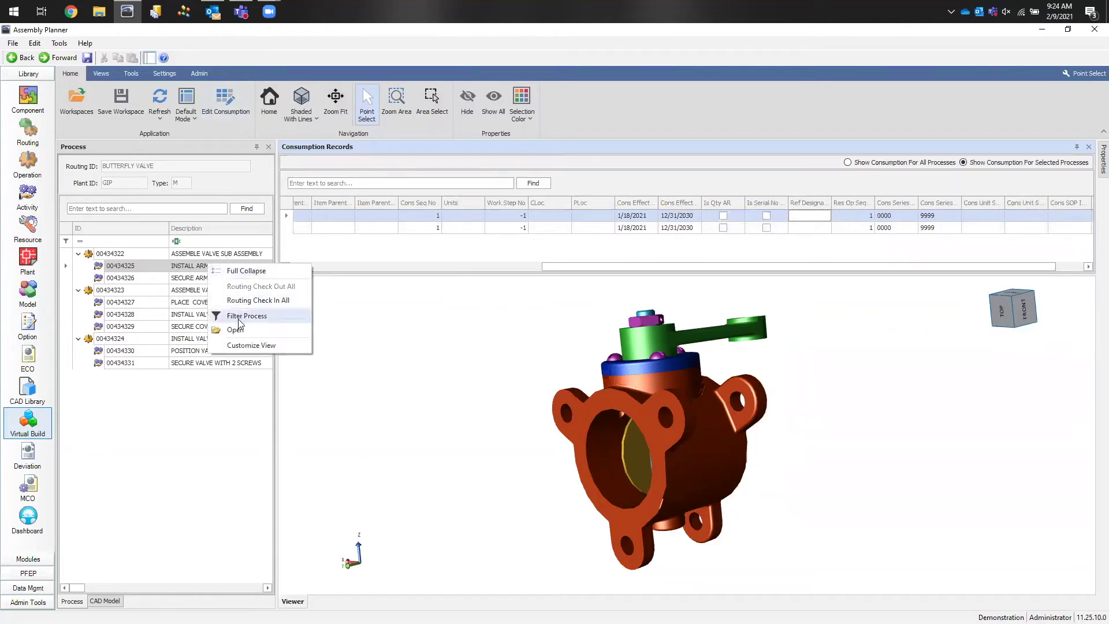
{"action": "left_click", "coordinate": [371, 215]}
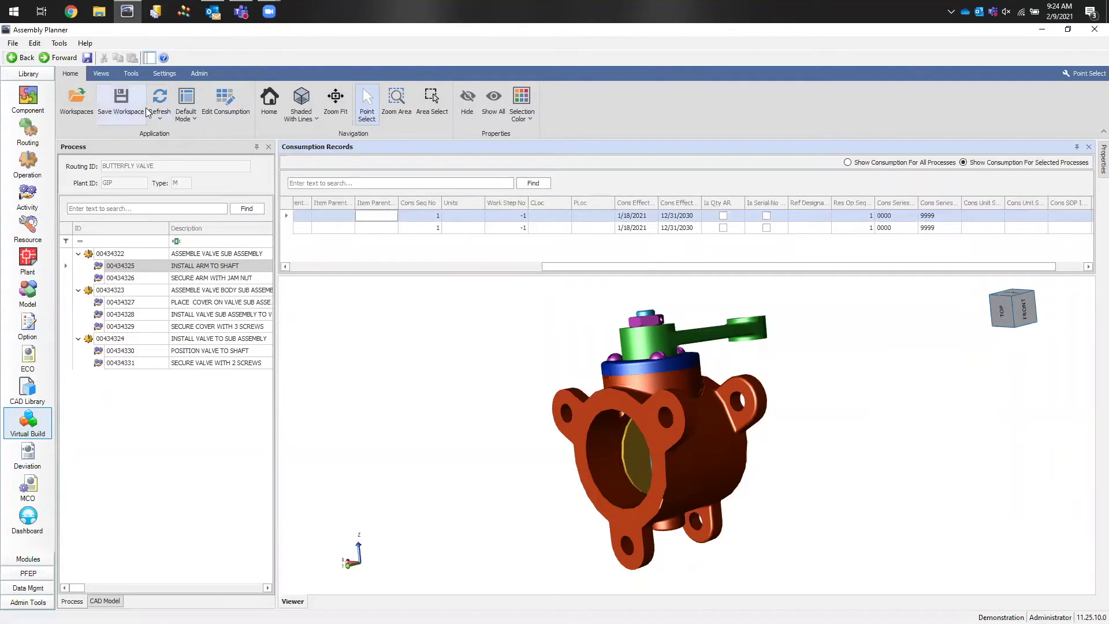
{"action": "left_click", "coordinate": [164, 118]}
{"action": "left_click", "coordinate": [180, 137]}
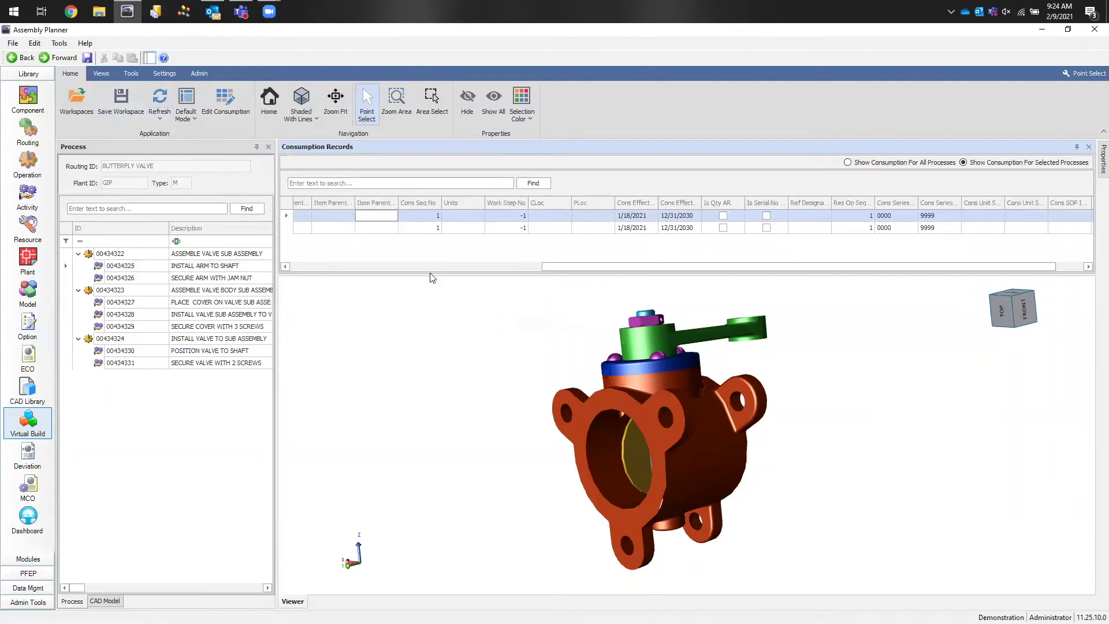
{"action": "left_click", "coordinate": [156, 280]}
{"action": "left_click", "coordinate": [126, 263]}
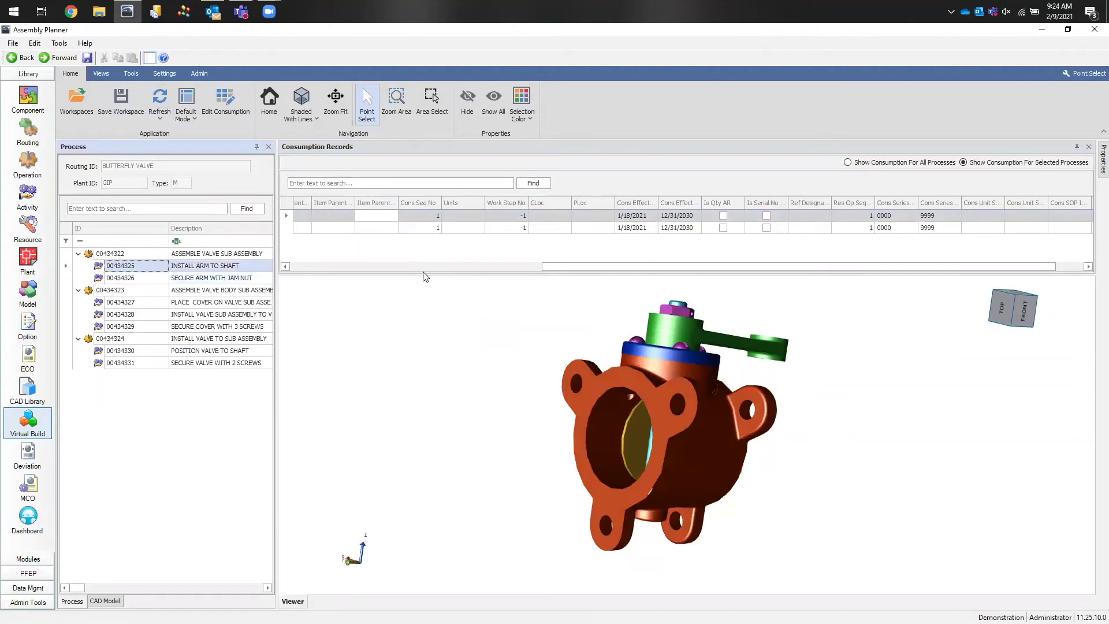
Step: Save the workspace with activity 00434325's consumption records shown from the first column
{"action": "left_click_drag", "start_coordinate": [587, 268], "coordinate": [327, 298]}
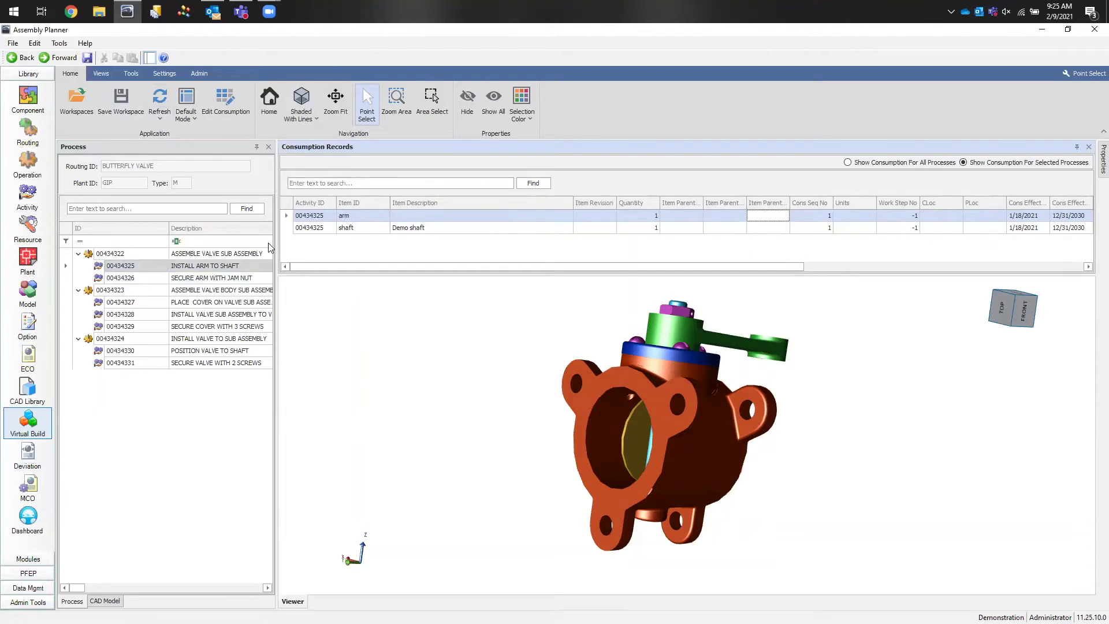
{"action": "left_click", "coordinate": [118, 107]}
{"action": "middle_click_drag", "start_coordinate": [432, 307], "coordinate": [425, 334]}
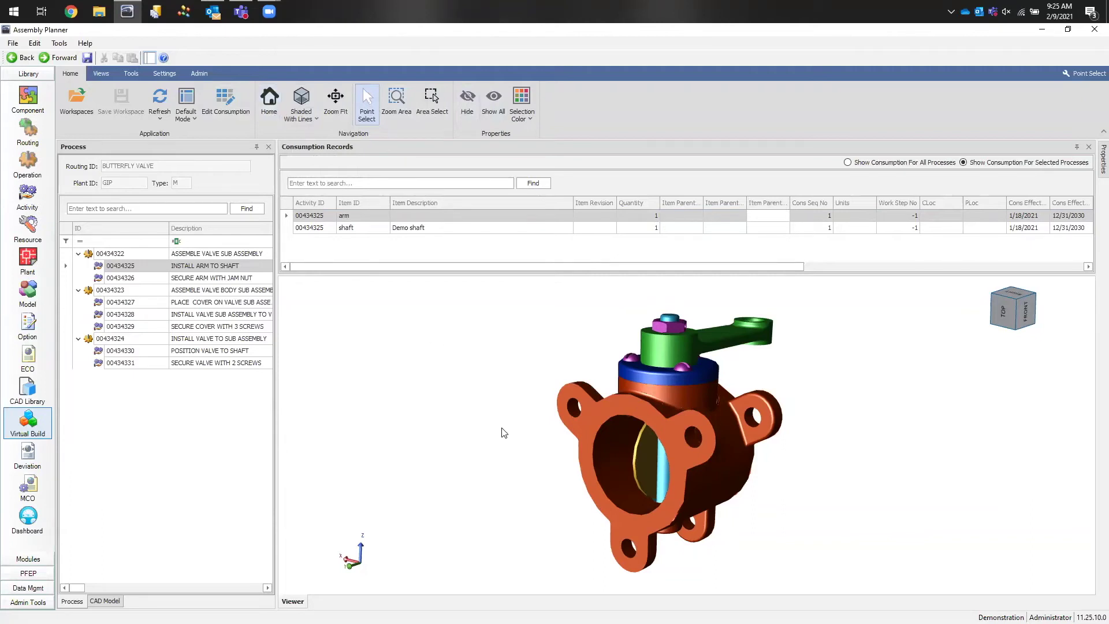
Step: Preview the valve model in the Shaded display style and return it to Shaded With Lines
{"action": "left_click", "coordinate": [301, 121]}
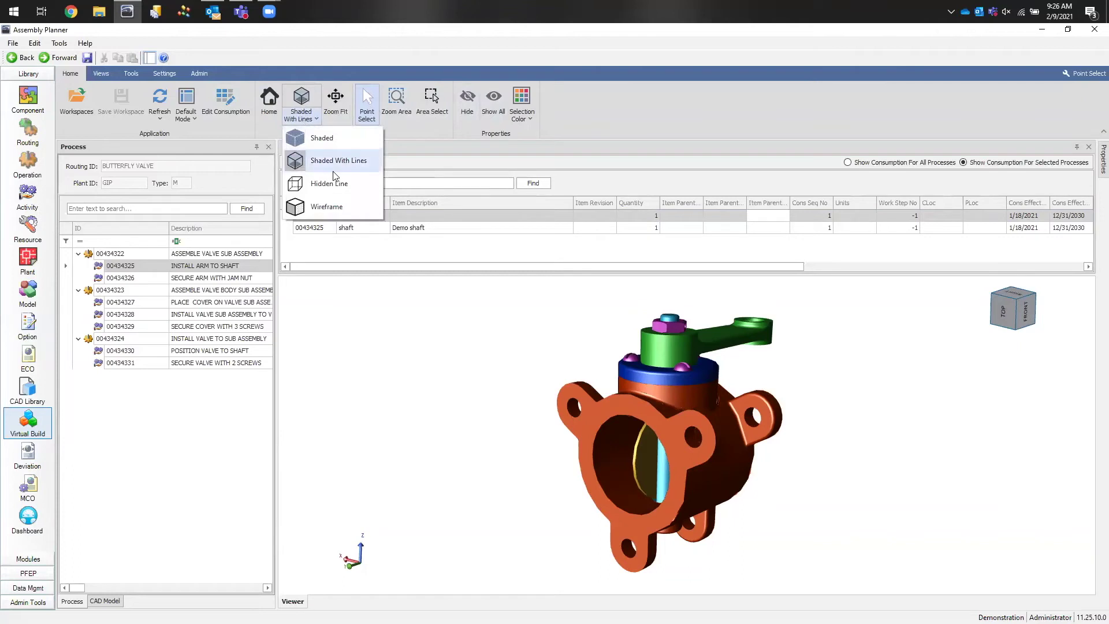
{"action": "left_click", "coordinate": [318, 139]}
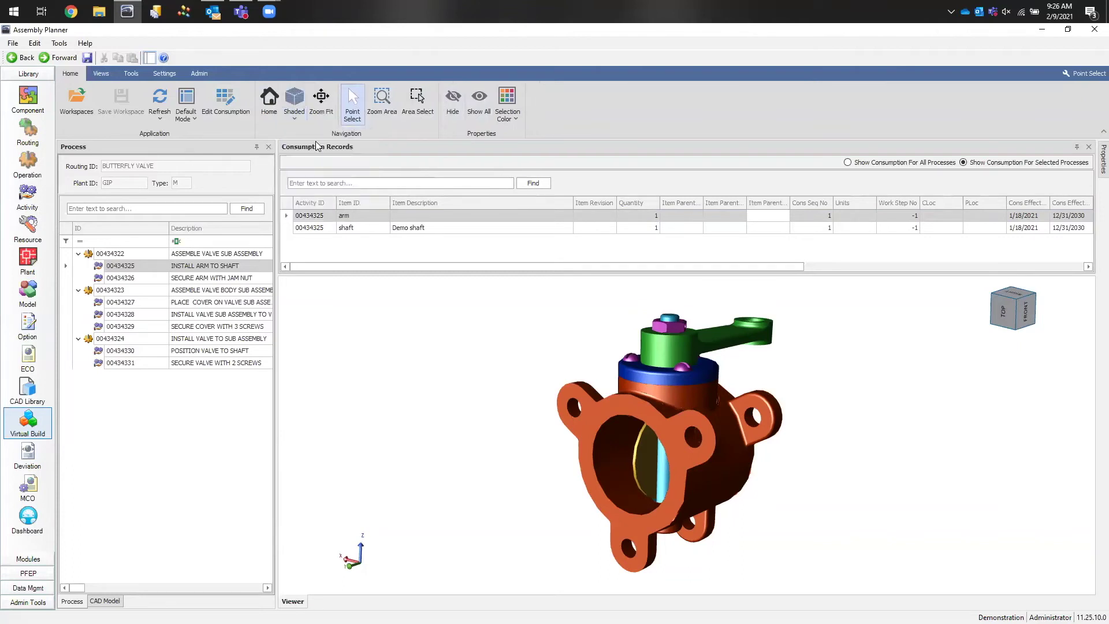
{"action": "left_click", "coordinate": [292, 119]}
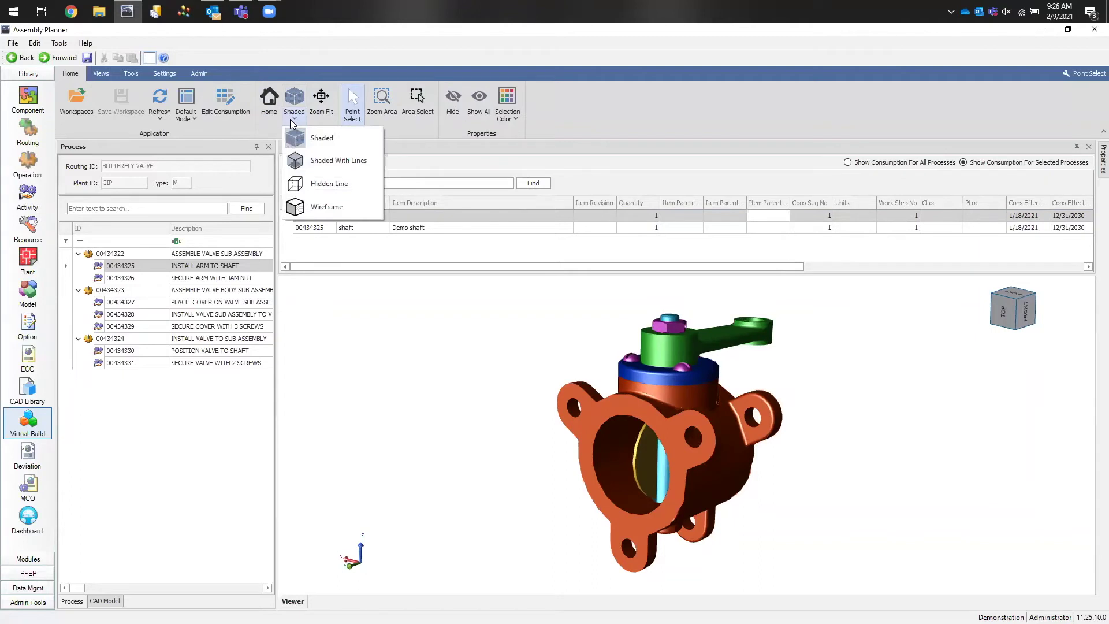
{"action": "left_click", "coordinate": [310, 162]}
Step: Compare the Hidden Line and Wireframe display styles on the valve and restore Shaded With Lines
{"action": "left_click", "coordinate": [315, 120]}
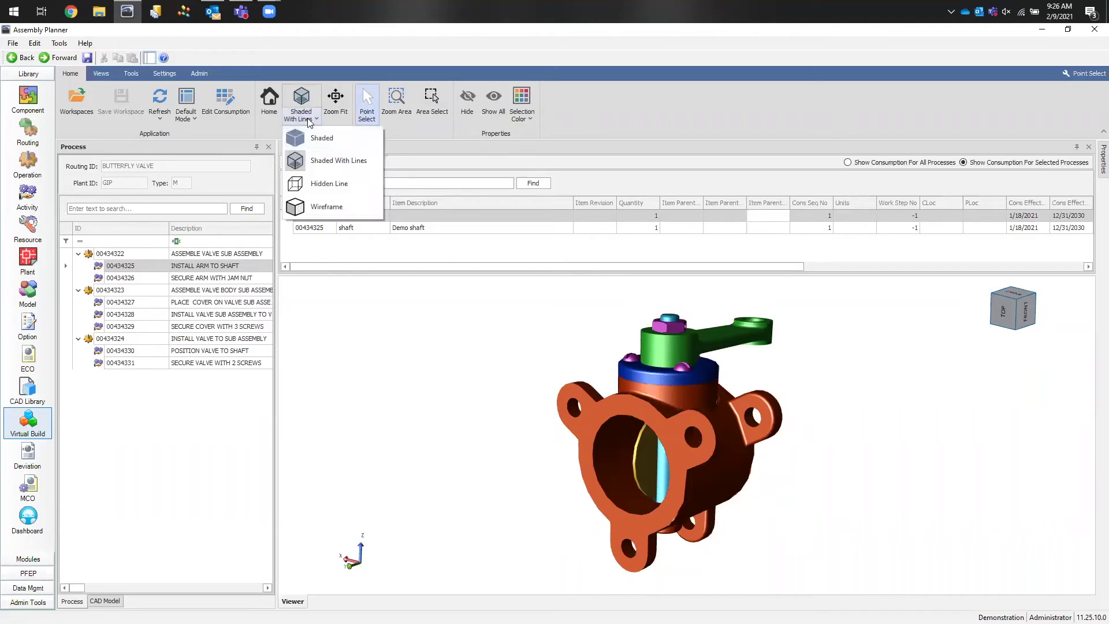
{"action": "left_click", "coordinate": [328, 185]}
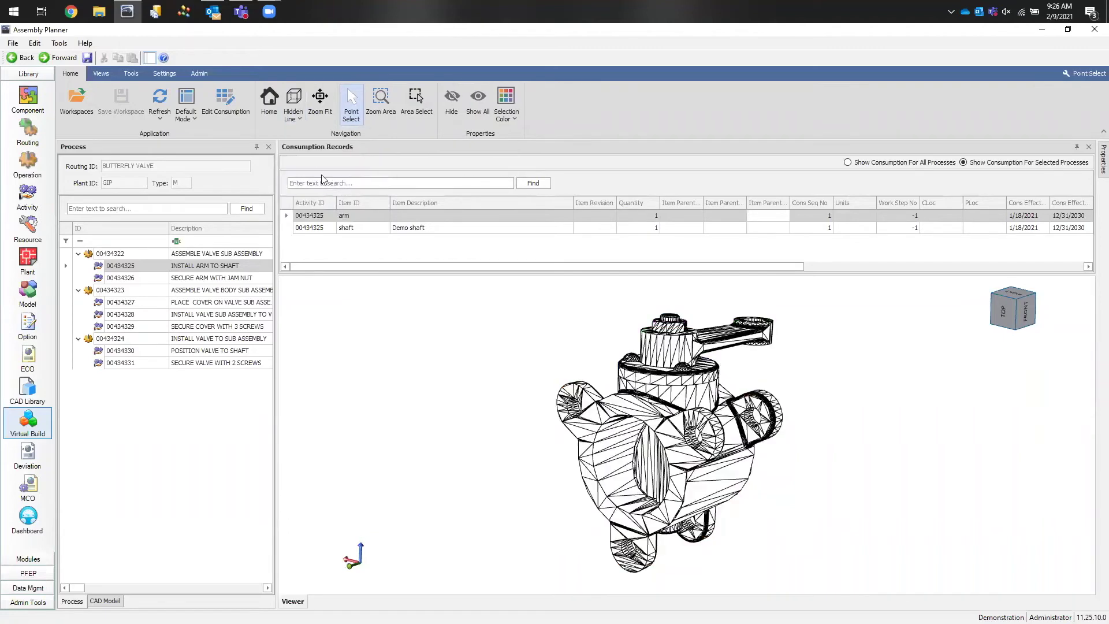
{"action": "left_click", "coordinate": [299, 119]}
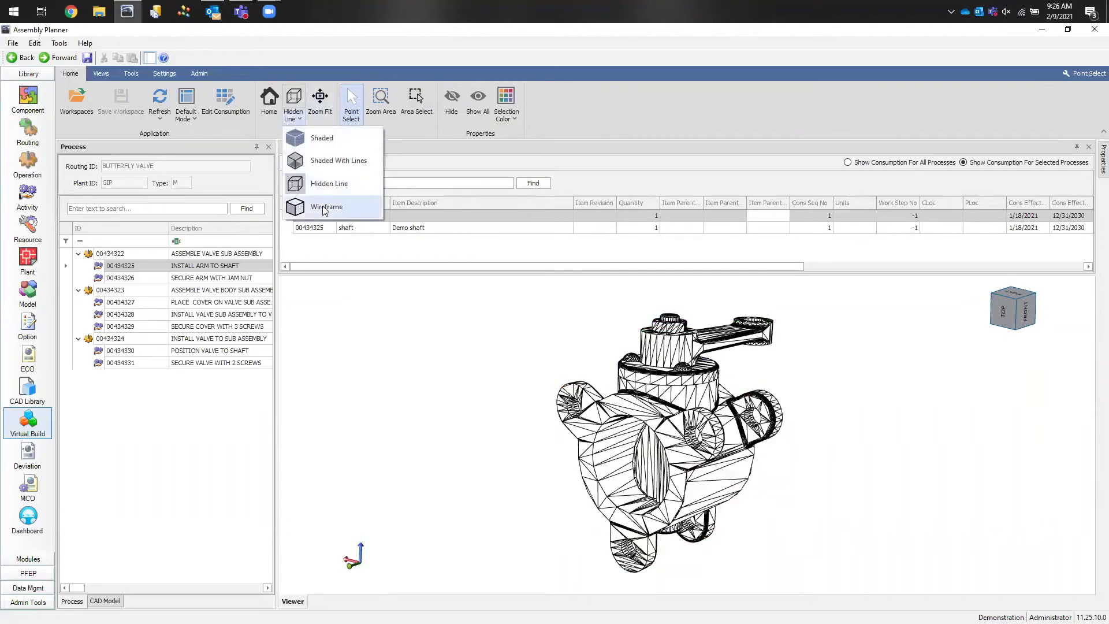
{"action": "left_click", "coordinate": [333, 207]}
{"action": "mouse_move", "coordinate": [370, 316]}
{"action": "middle_mouse_down"}
{"action": "mouse_move", "coordinate": [481, 362]}
{"action": "mouse_move", "coordinate": [346, 316]}
{"action": "mouse_move", "coordinate": [293, 202]}
{"action": "mouse_move", "coordinate": [303, 167]}
{"action": "middle_mouse_up"}
{"action": "left_click", "coordinate": [307, 119]}
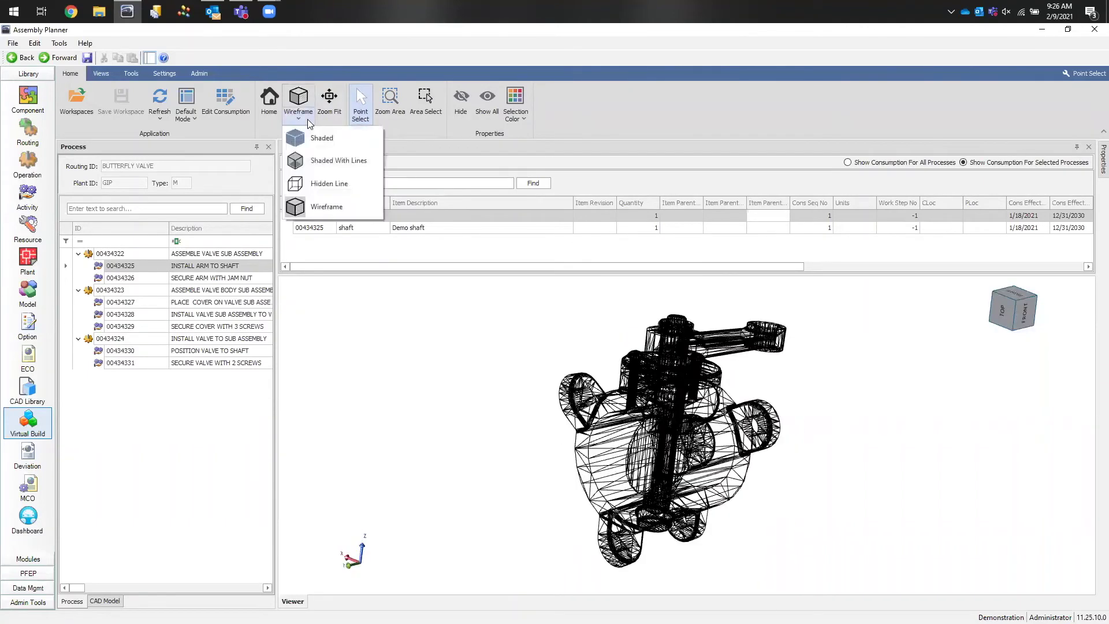
{"action": "left_click", "coordinate": [330, 162]}
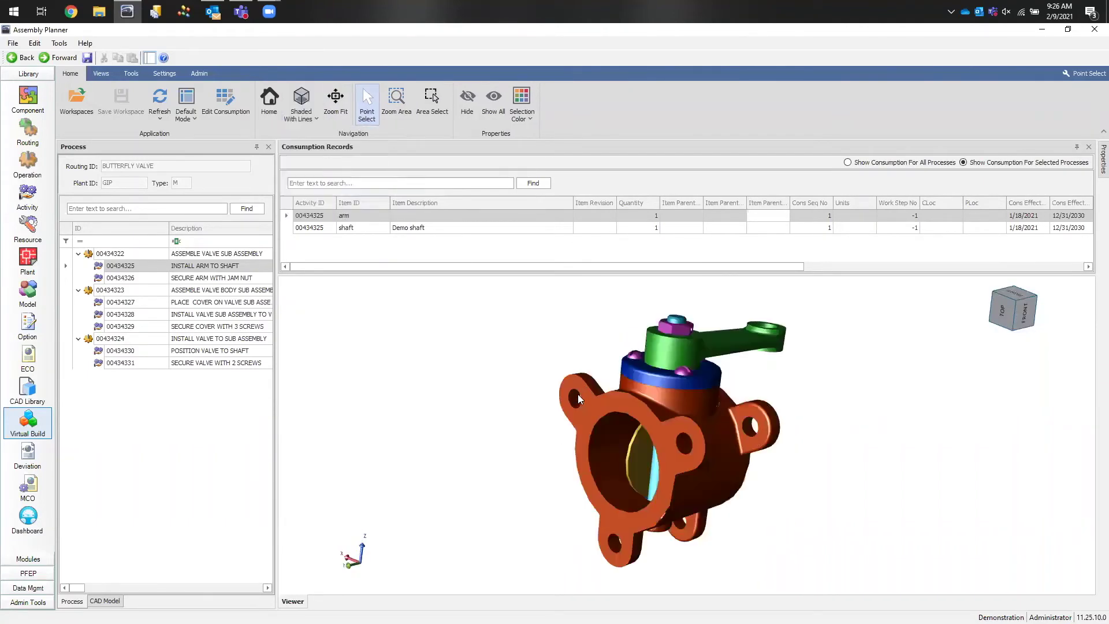
Step: Zoom far out from the valve, fit the whole assembly back into view, and view its open bore
{"action": "middle_click_drag", "start_coordinate": [517, 342], "coordinate": [423, 323]}
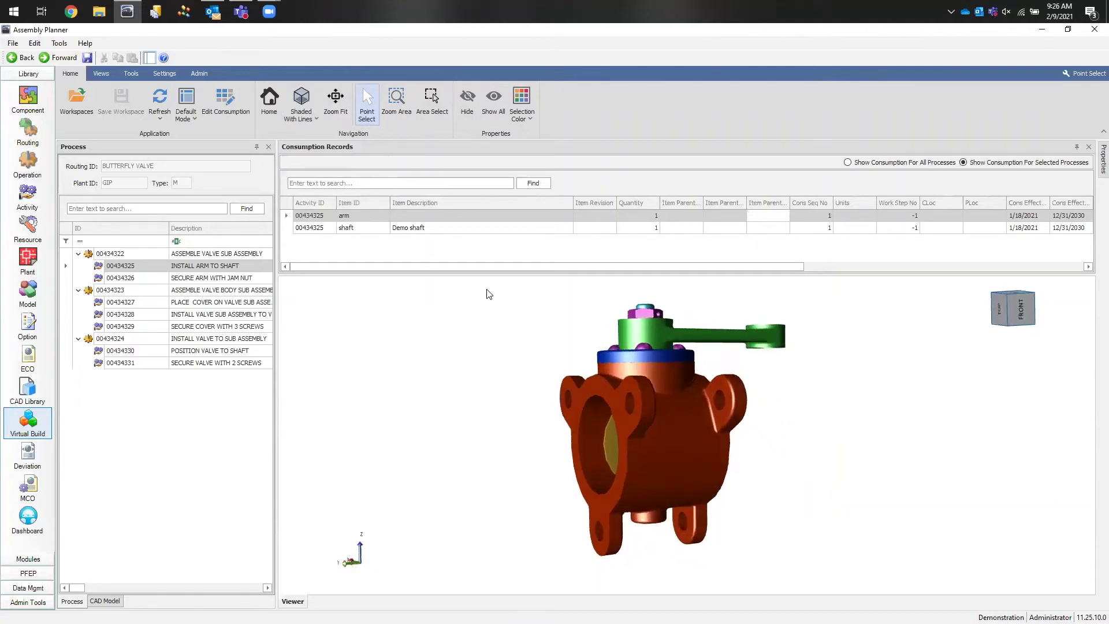
{"action": "scroll", "coordinate": [500, 315], "scroll_direction": "down", "scroll_amount": 4}
{"action": "scroll", "coordinate": [450, 373], "scroll_direction": "down", "scroll_amount": 3}
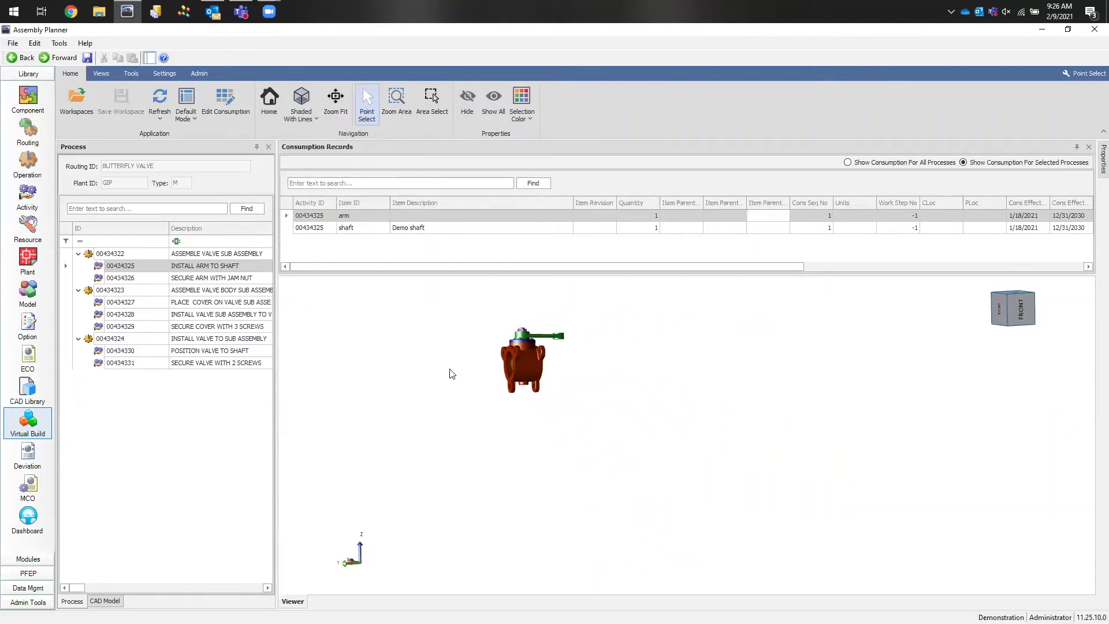
{"action": "left_click", "coordinate": [334, 112]}
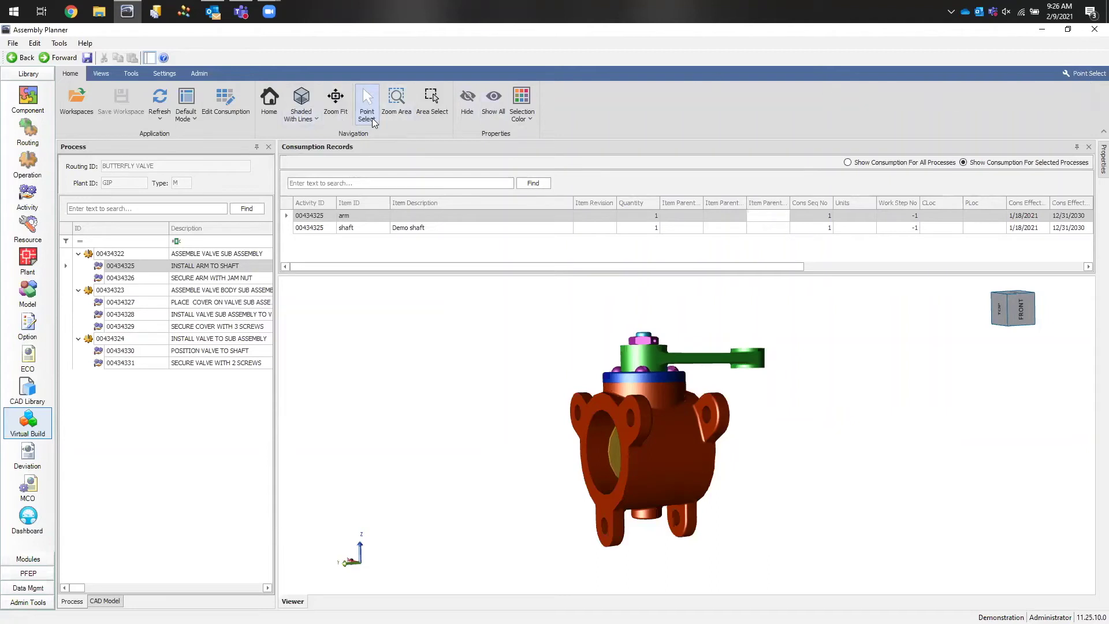
{"action": "left_click_drag", "start_coordinate": [397, 399], "coordinate": [510, 425]}
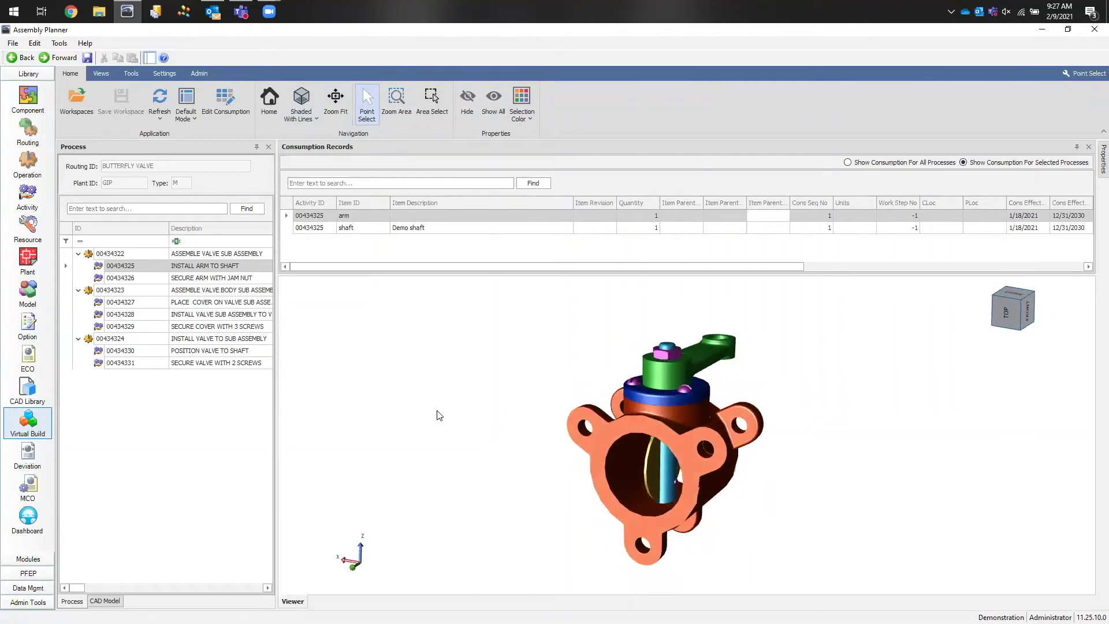
{"action": "mouse_move", "coordinate": [436, 413]}
{"action": "middle_mouse_down"}
{"action": "mouse_move", "coordinate": [515, 403]}
{"action": "mouse_move", "coordinate": [351, 387]}
{"action": "mouse_move", "coordinate": [527, 391]}
{"action": "mouse_move", "coordinate": [376, 379]}
{"action": "mouse_move", "coordinate": [518, 378]}
{"action": "mouse_move", "coordinate": [425, 391]}
{"action": "mouse_move", "coordinate": [354, 384]}
{"action": "mouse_move", "coordinate": [510, 389]}
{"action": "mouse_move", "coordinate": [383, 391]}
{"action": "mouse_move", "coordinate": [426, 398]}
{"action": "middle_mouse_up"}
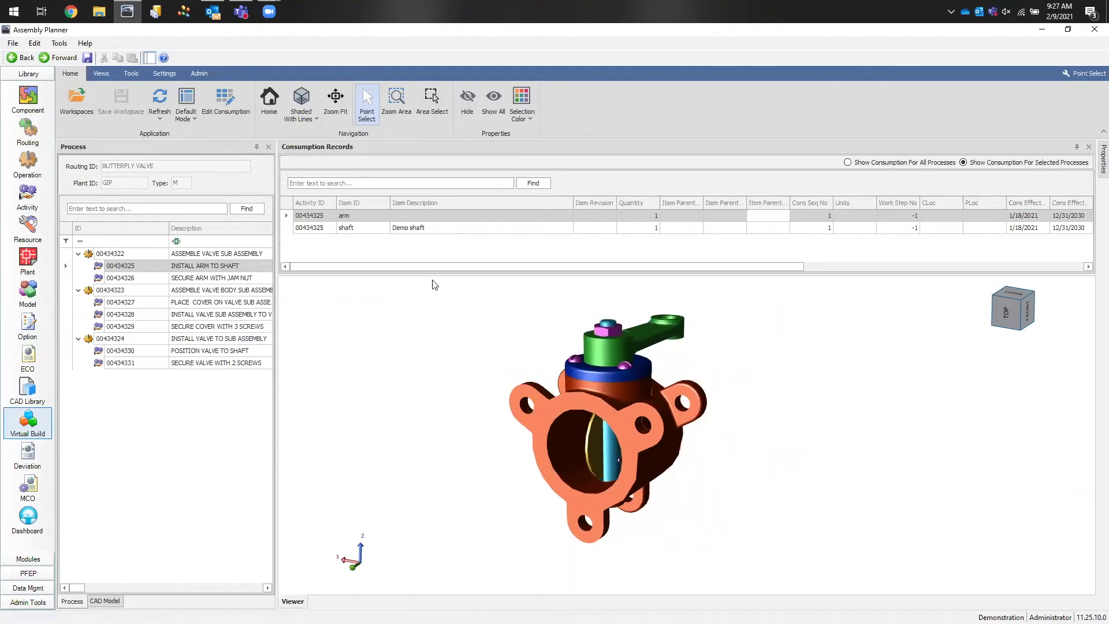
Step: Magnify the jam nut on the arm using Zoom Area, and pick the nut with Point Select
{"action": "left_click", "coordinate": [406, 115]}
{"action": "left_click_drag", "start_coordinate": [564, 305], "coordinate": [656, 349]}
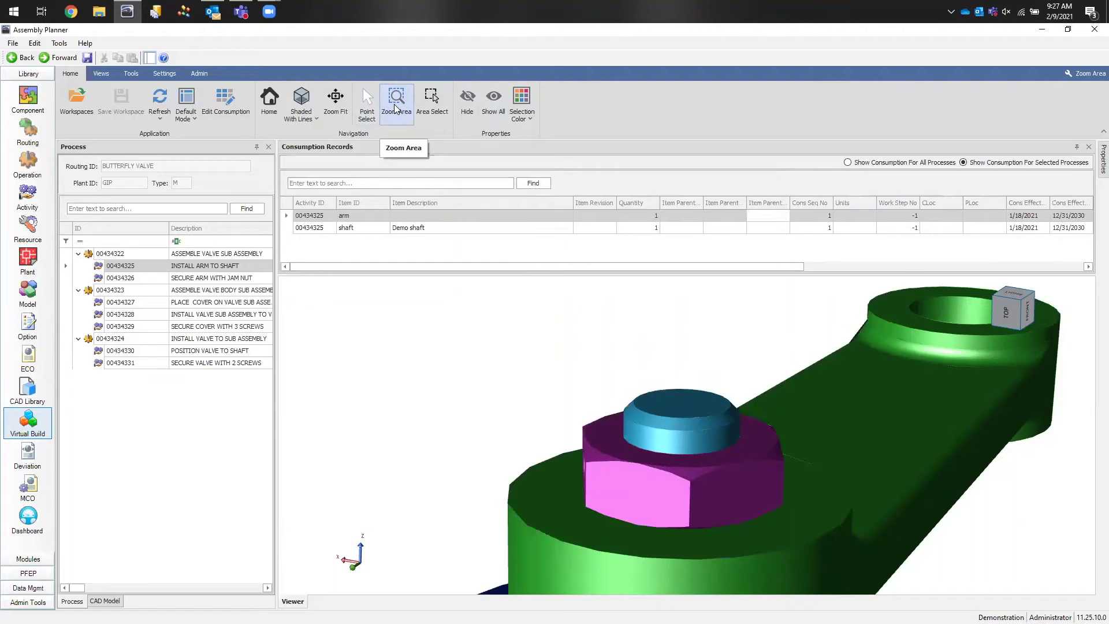
{"action": "left_click", "coordinate": [366, 106]}
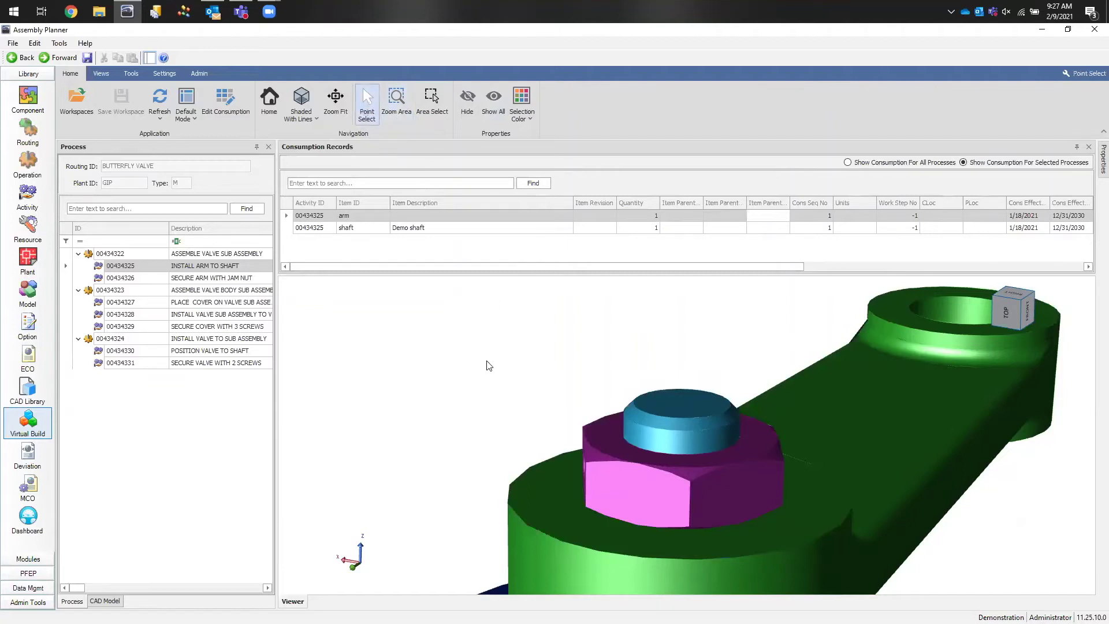
{"action": "scroll", "coordinate": [500, 374], "scroll_direction": "down", "scroll_amount": 2}
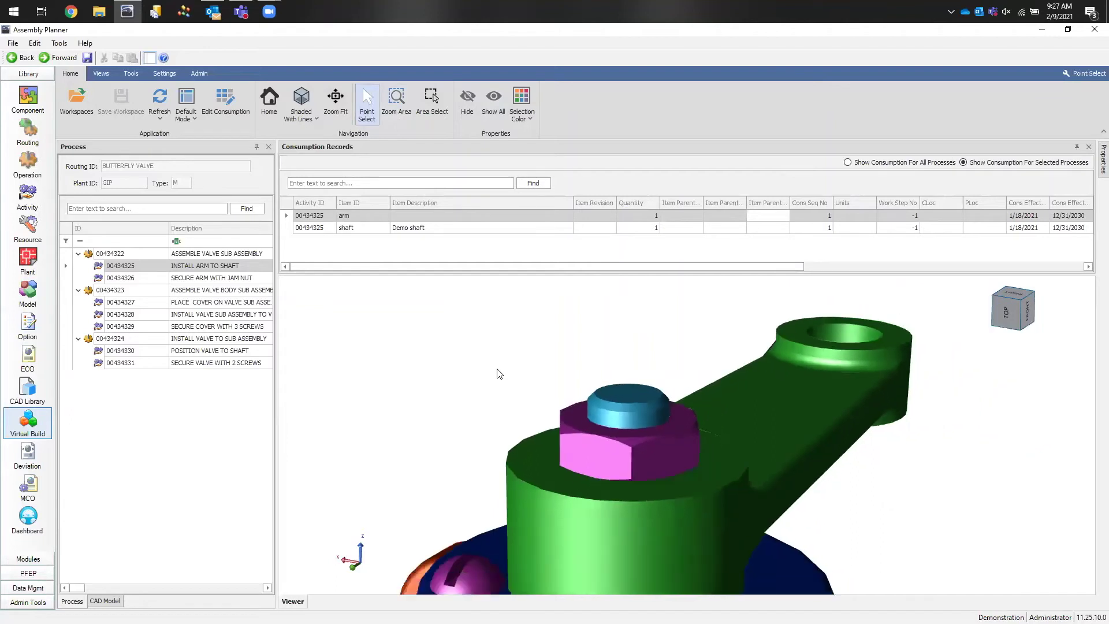
{"action": "scroll", "coordinate": [499, 374], "scroll_direction": "down", "scroll_amount": 1}
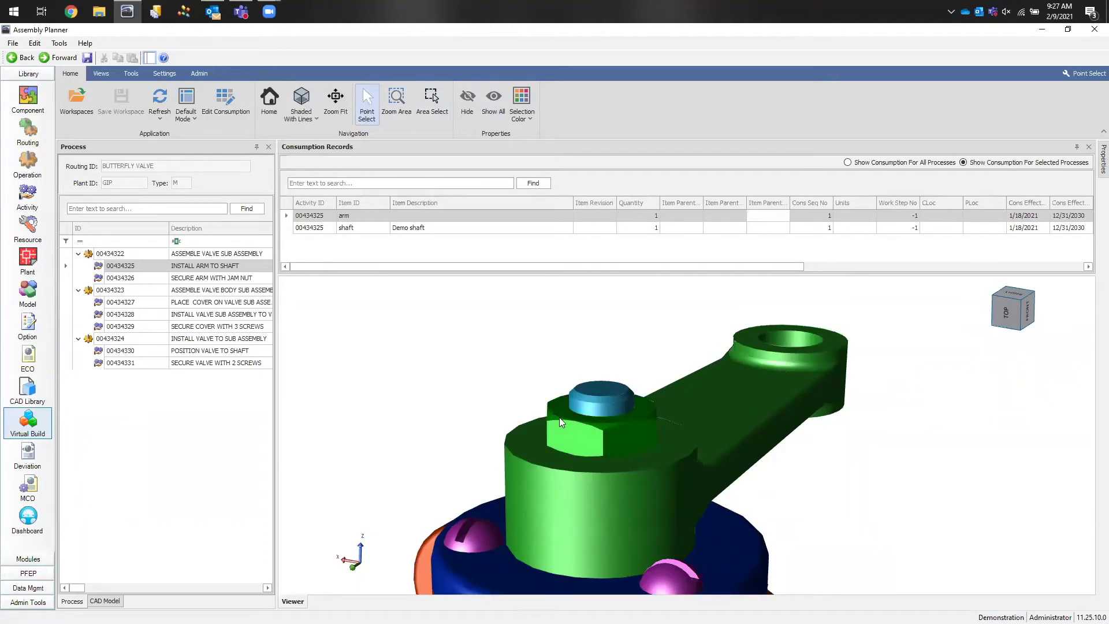
Step: Select the parts around the valve's cover and shaft with Area Select, and clear the selection
{"action": "scroll", "coordinate": [404, 353], "scroll_direction": "down", "scroll_amount": 2}
{"action": "scroll", "coordinate": [406, 350], "scroll_direction": "down", "scroll_amount": 1}
{"action": "middle_click_drag", "start_coordinate": [405, 349], "coordinate": [499, 312]}
{"action": "left_click", "coordinate": [439, 118]}
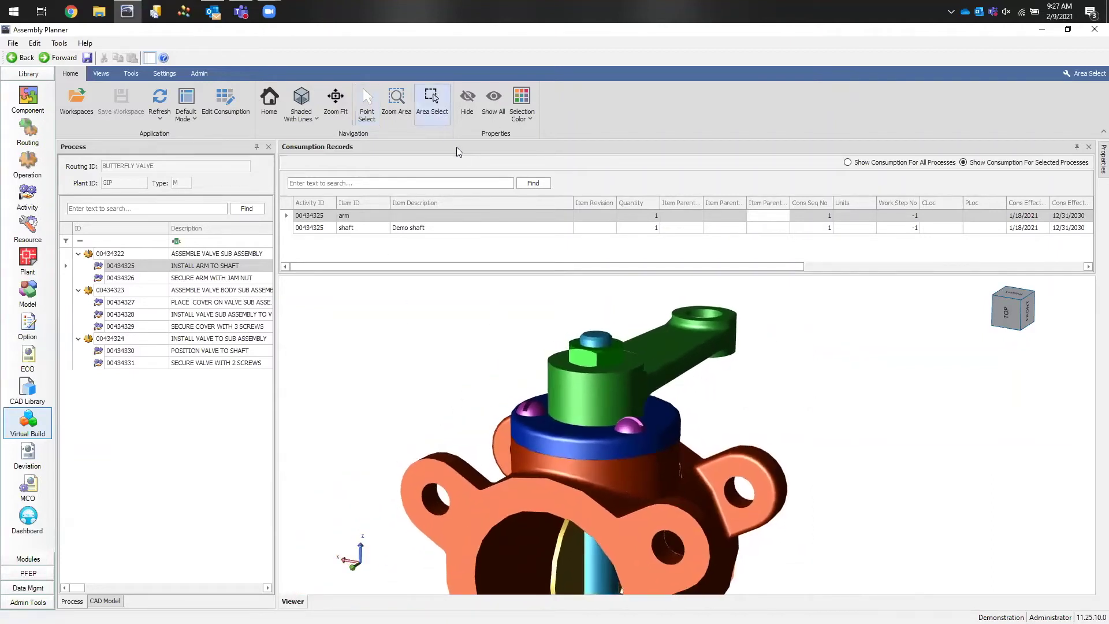
{"action": "left_click_drag", "start_coordinate": [488, 360], "coordinate": [689, 465]}
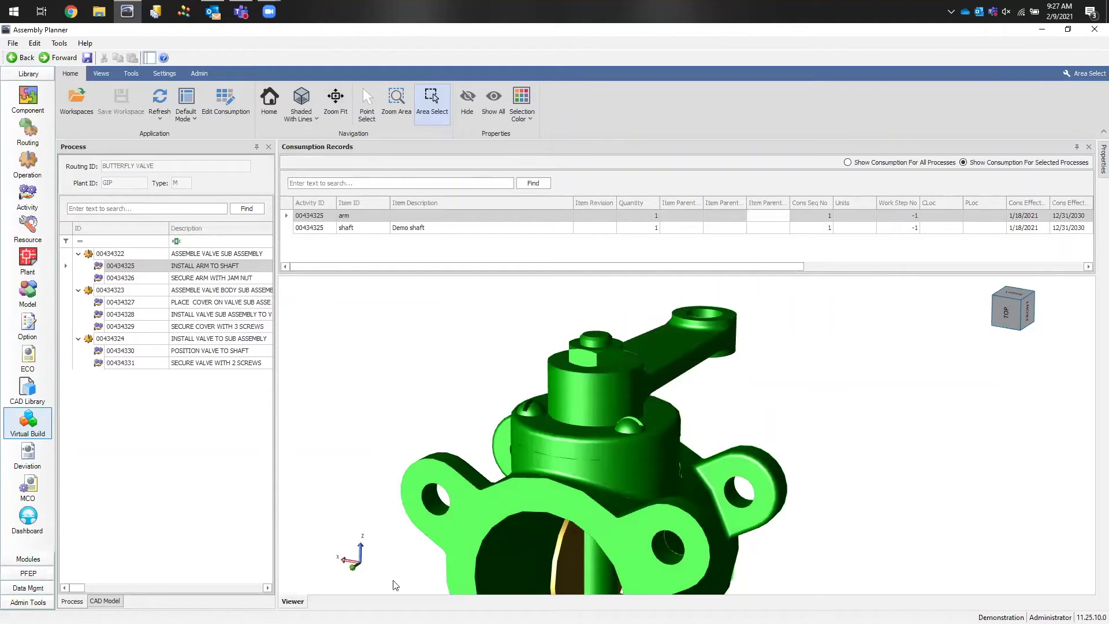
{"action": "middle_click_drag", "start_coordinate": [392, 583], "coordinate": [421, 503]}
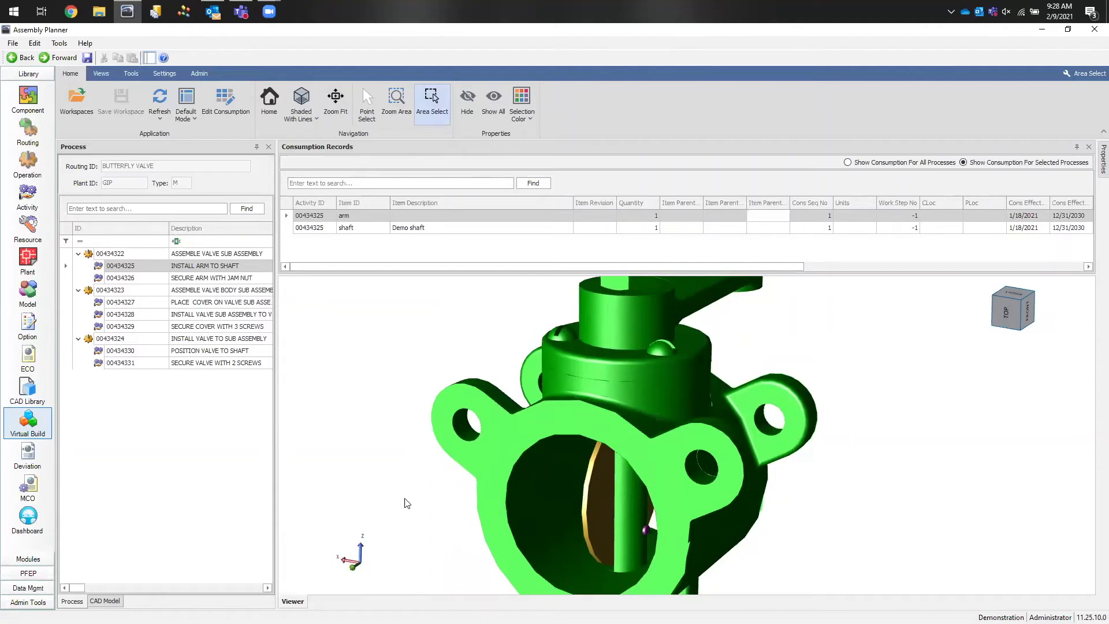
{"action": "left_click", "coordinate": [428, 505]}
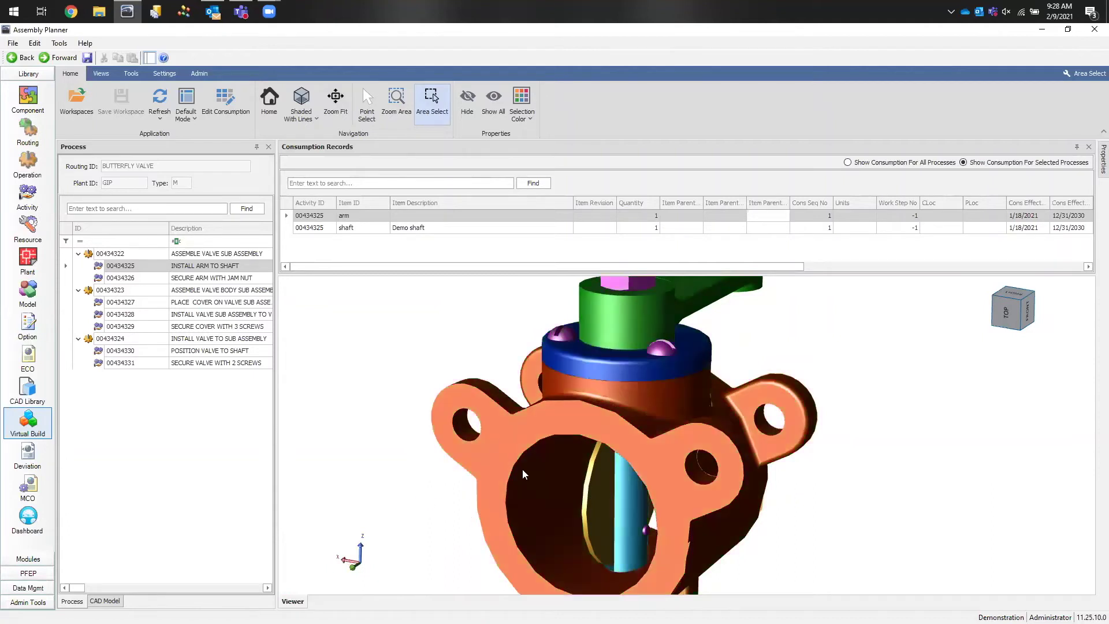
Step: Hide the area-selected valve body, cover, arm and shaft parts, and show all parts again
{"action": "left_click_drag", "start_coordinate": [397, 348], "coordinate": [760, 566]}
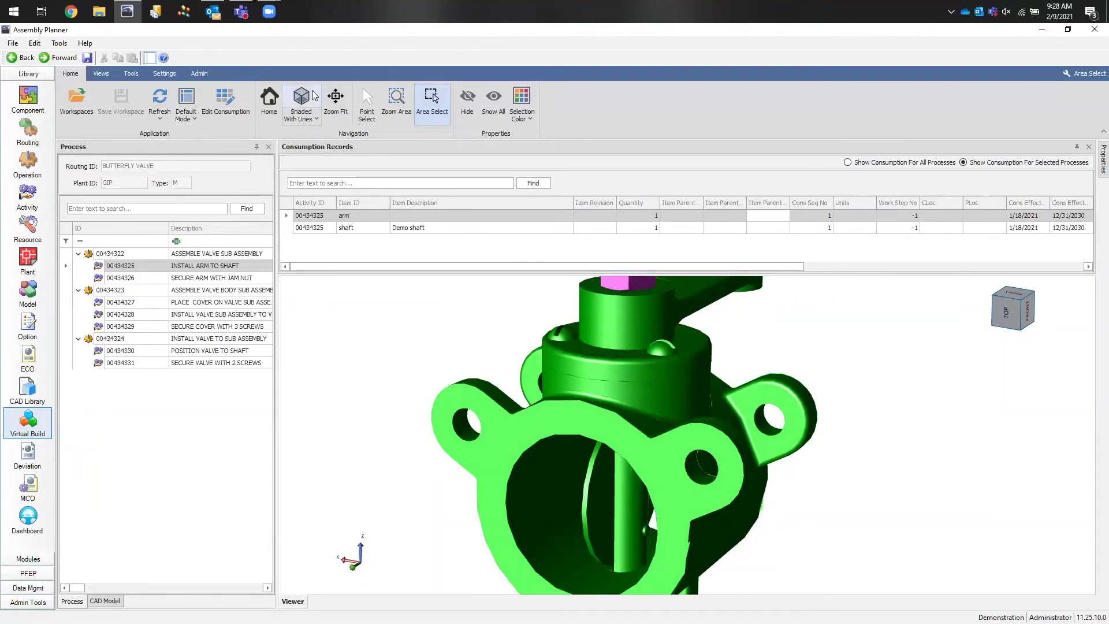
{"action": "left_click", "coordinate": [367, 103]}
{"action": "mouse_move", "coordinate": [389, 312]}
{"action": "middle_mouse_down"}
{"action": "mouse_move", "coordinate": [386, 383]}
{"action": "mouse_move", "coordinate": [408, 389]}
{"action": "mouse_move", "coordinate": [349, 324]}
{"action": "mouse_move", "coordinate": [560, 345]}
{"action": "mouse_move", "coordinate": [379, 313]}
{"action": "mouse_move", "coordinate": [372, 326]}
{"action": "middle_mouse_up"}
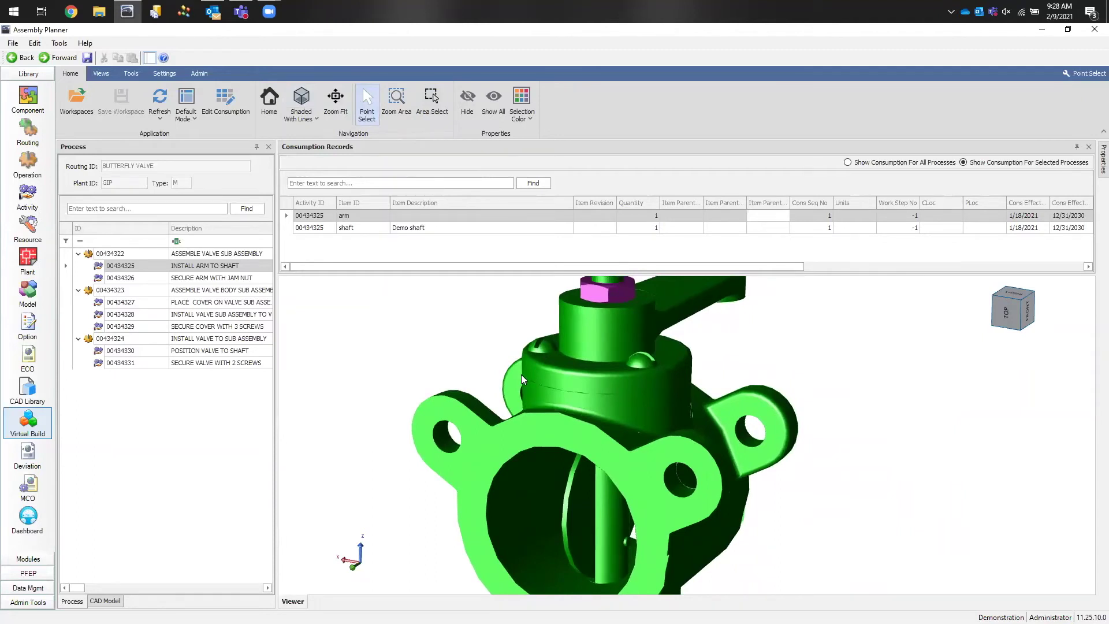
{"action": "left_click", "coordinate": [465, 120]}
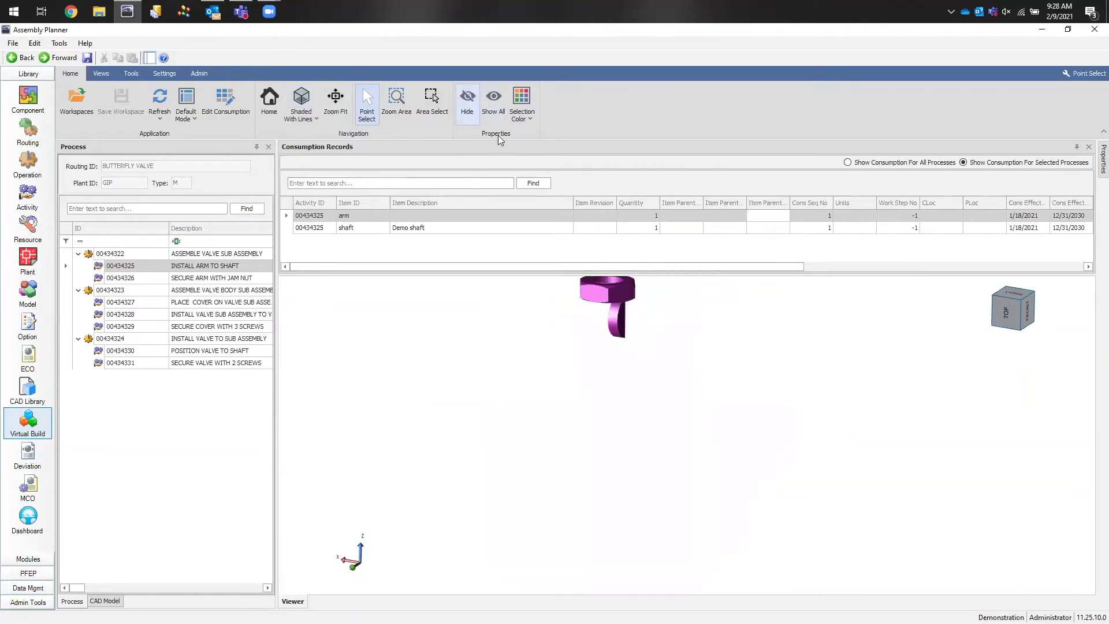
{"action": "left_click", "coordinate": [485, 101]}
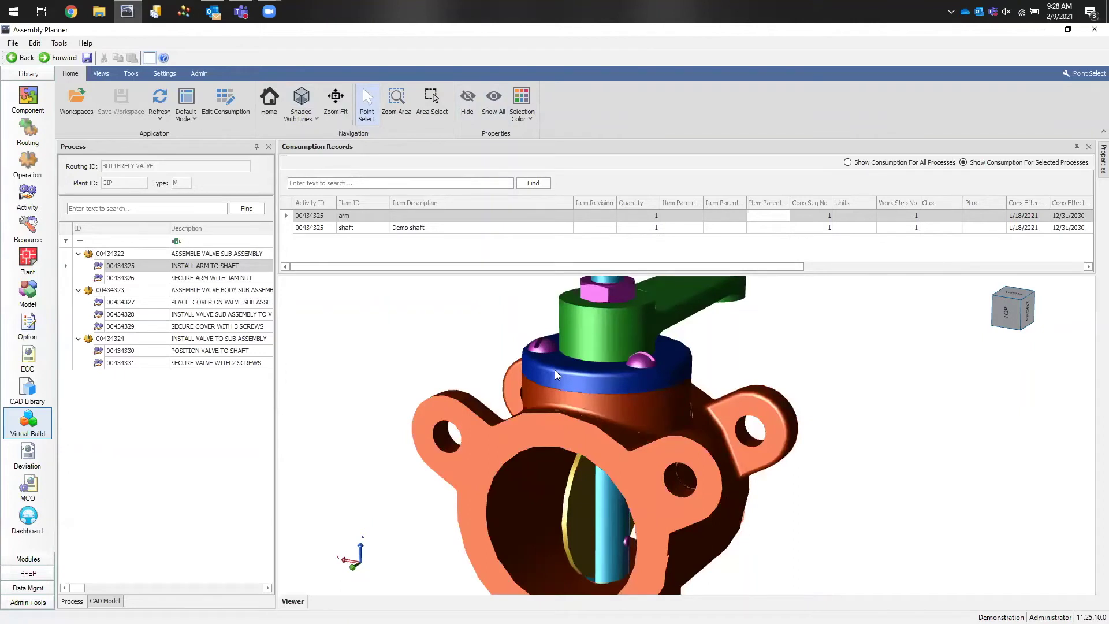
Step: Select the valve body in the viewer and change its selection color to magenta
{"action": "left_click", "coordinate": [514, 424]}
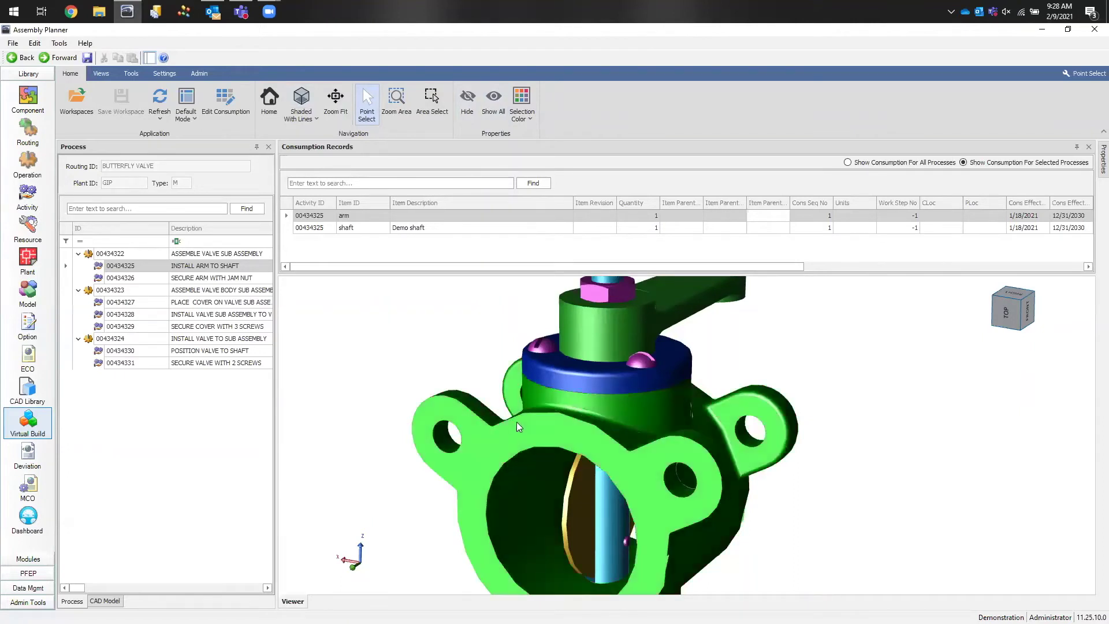
{"action": "left_click", "coordinate": [527, 118]}
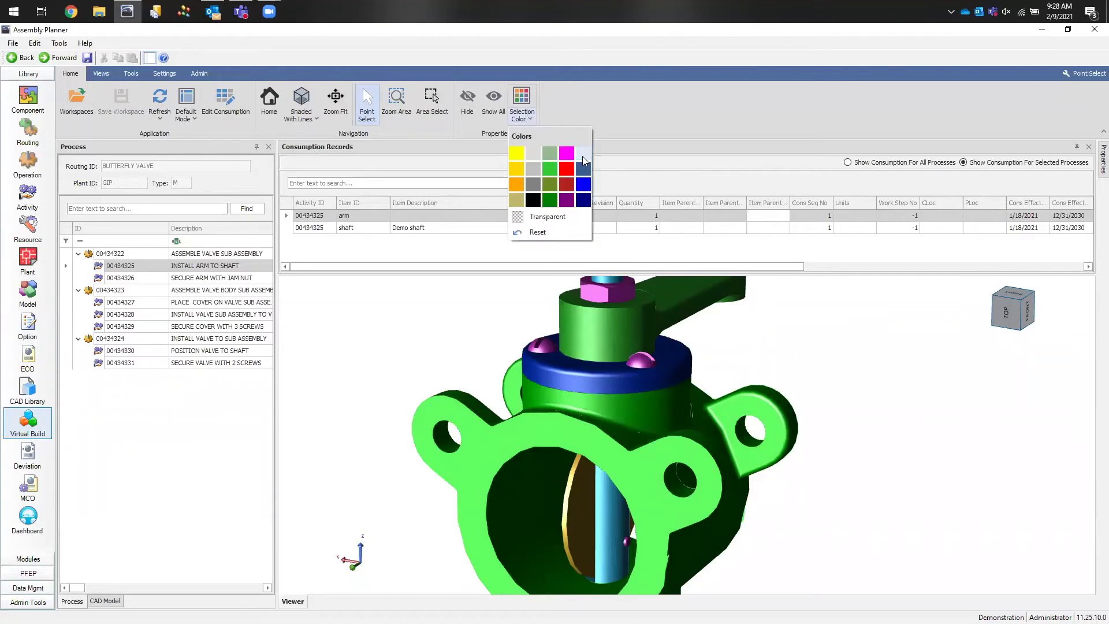
{"action": "left_click", "coordinate": [572, 155]}
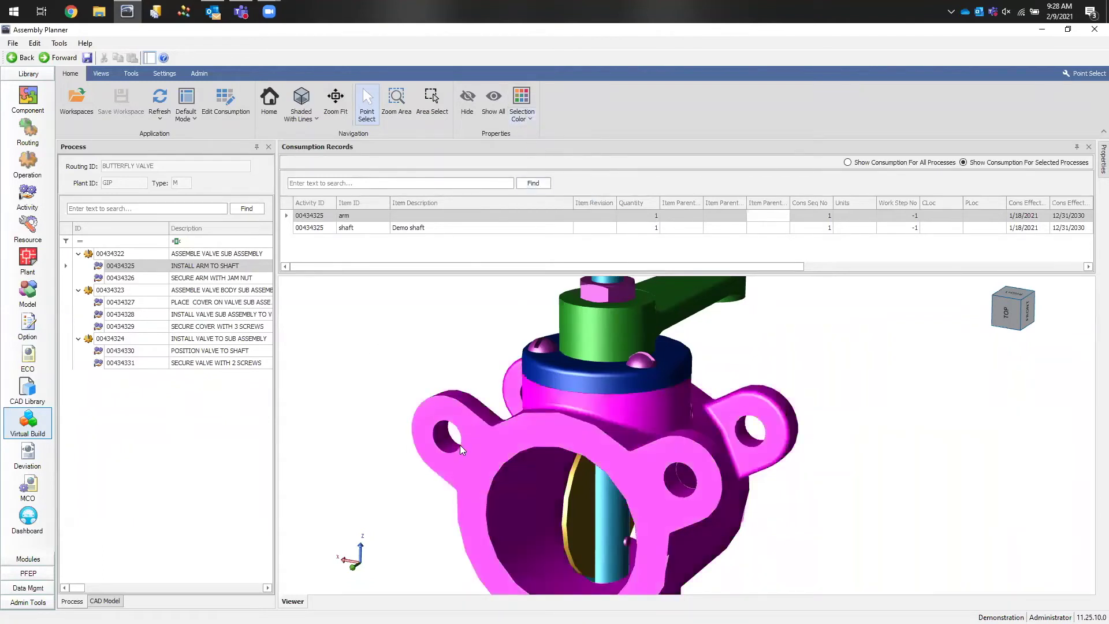
Step: Try to reset the valve body's selection color, and view the colored assembly from several angles
{"action": "left_click", "coordinate": [522, 118]}
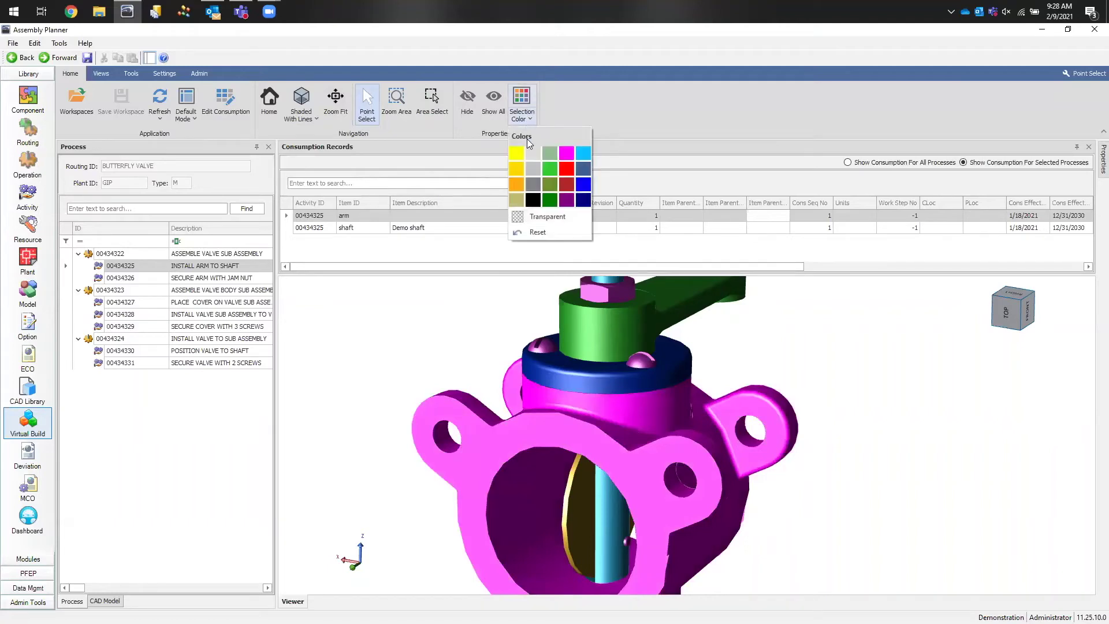
{"action": "left_click", "coordinate": [544, 234]}
{"action": "middle_click_drag", "start_coordinate": [481, 426], "coordinate": [695, 351]}
{"action": "middle_click_drag", "start_coordinate": [785, 335], "coordinate": [479, 421]}
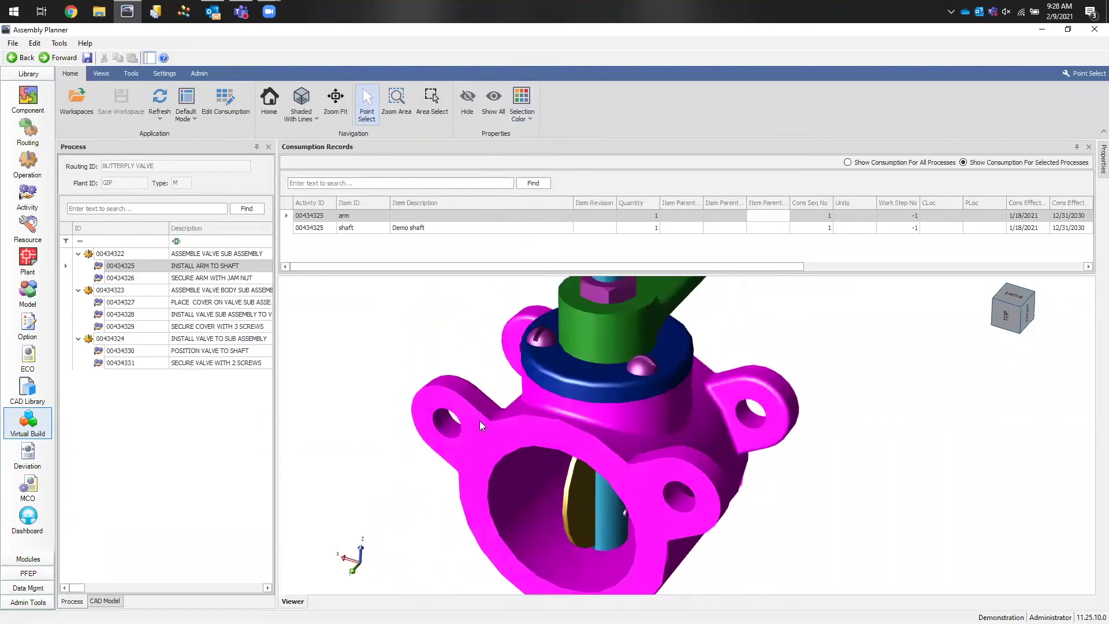
{"action": "left_click", "coordinate": [517, 120]}
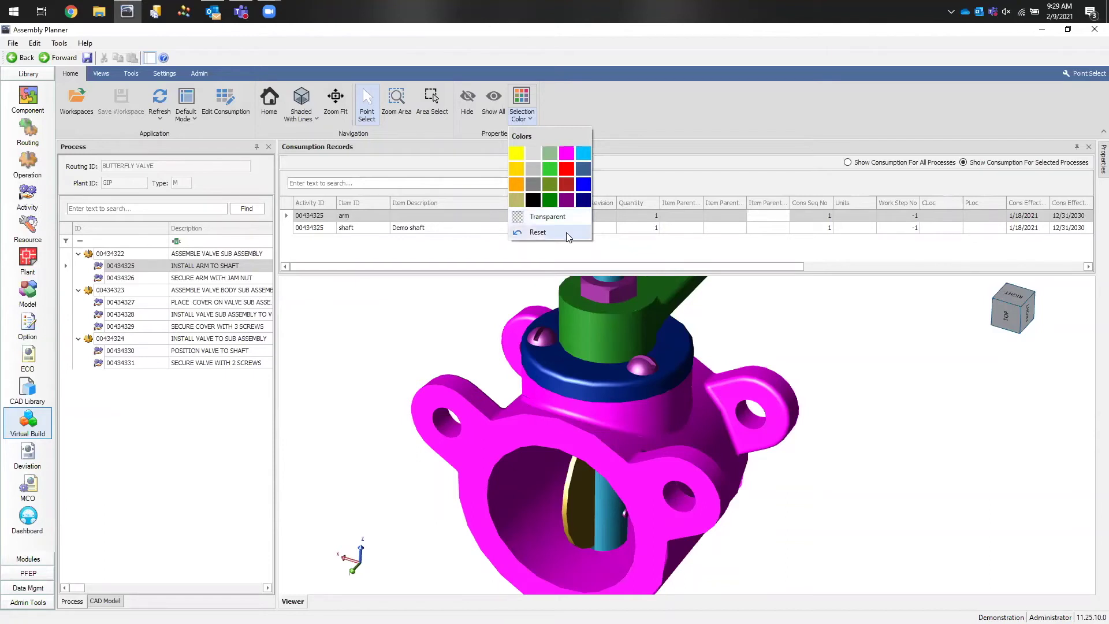
{"action": "middle_click_drag", "start_coordinate": [348, 384], "coordinate": [770, 418]}
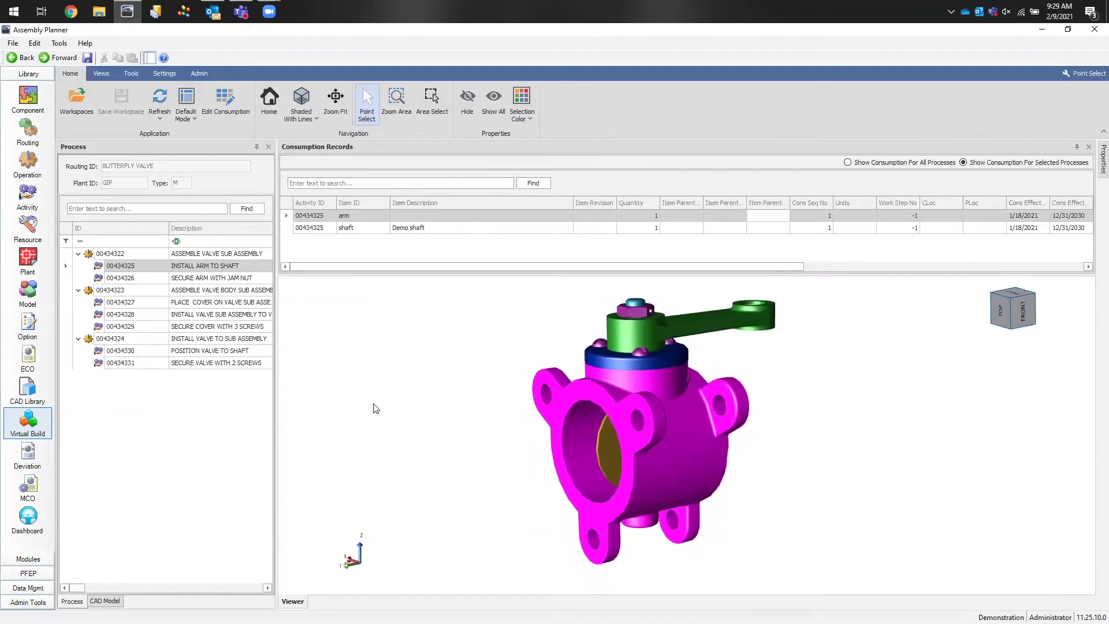
{"action": "middle_click_drag", "start_coordinate": [434, 399], "coordinate": [450, 401]}
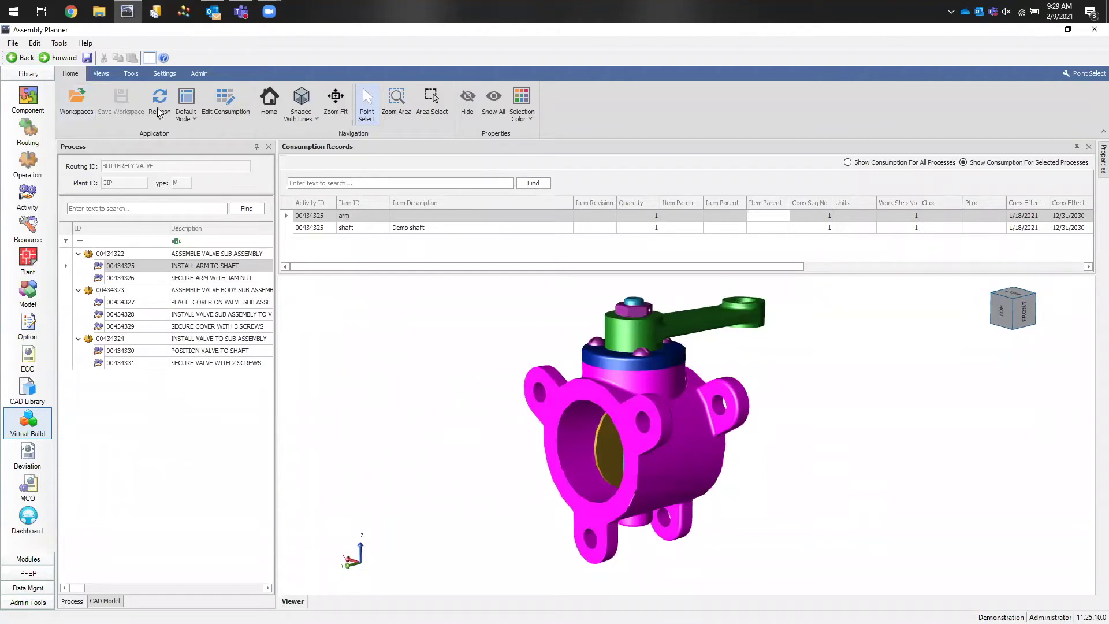
Step: Bring up the named view tools and close the Breakout Meetings Time reminder covering the viewer
{"action": "left_click", "coordinate": [100, 74]}
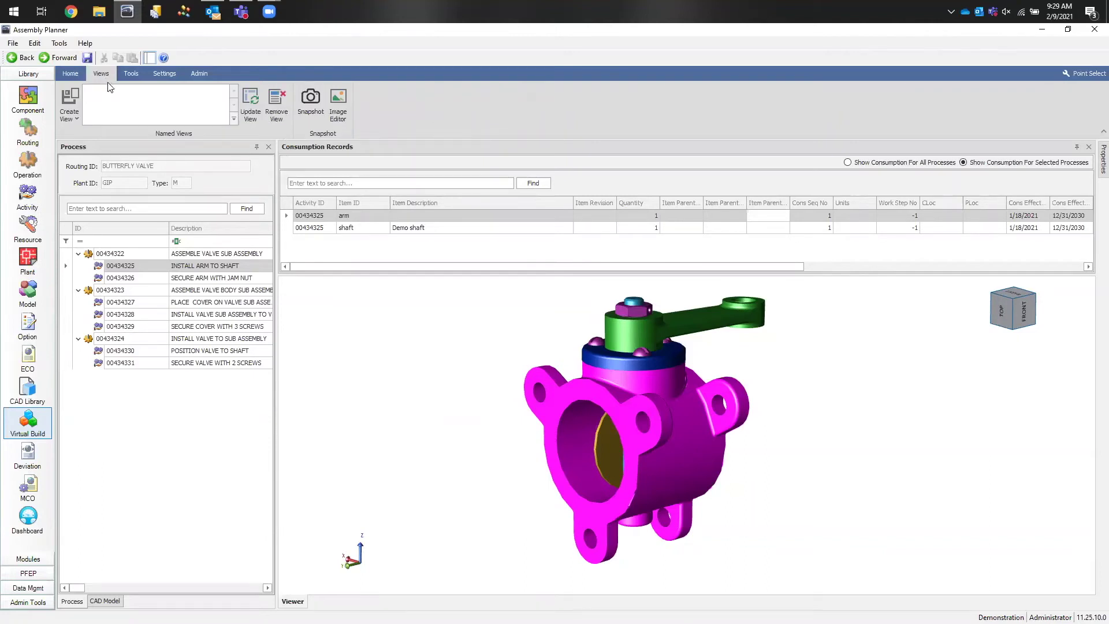
{"action": "middle_click_drag", "start_coordinate": [477, 477], "coordinate": [562, 486]}
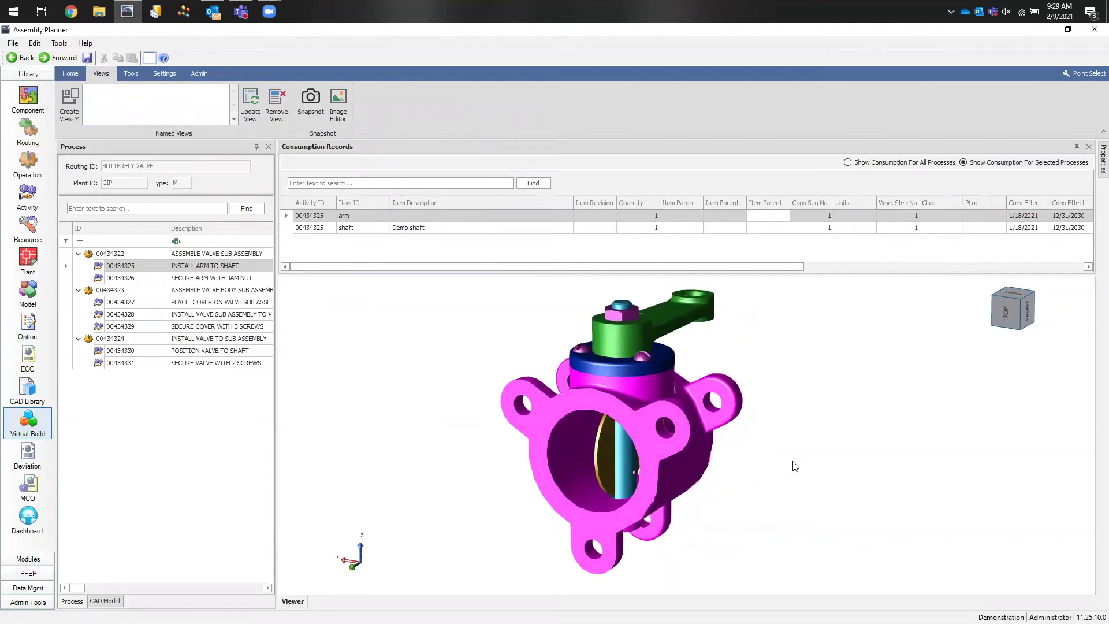
{"action": "scroll", "coordinate": [795, 466], "scroll_direction": "up", "scroll_amount": 1}
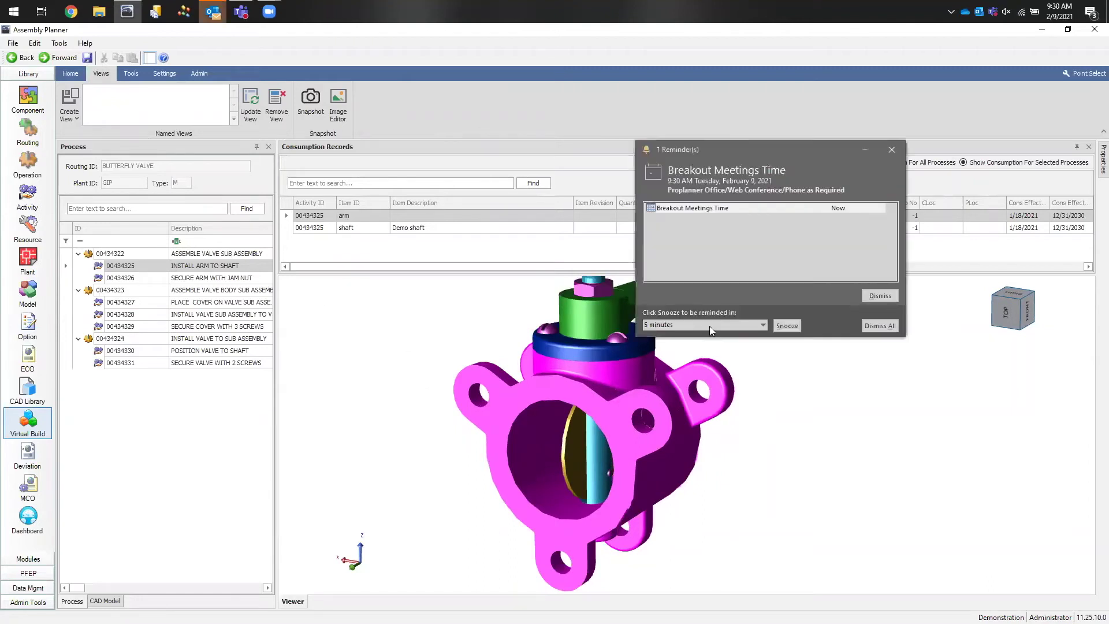
{"action": "left_click", "coordinate": [812, 161]}
{"action": "key", "text": "Escape"}
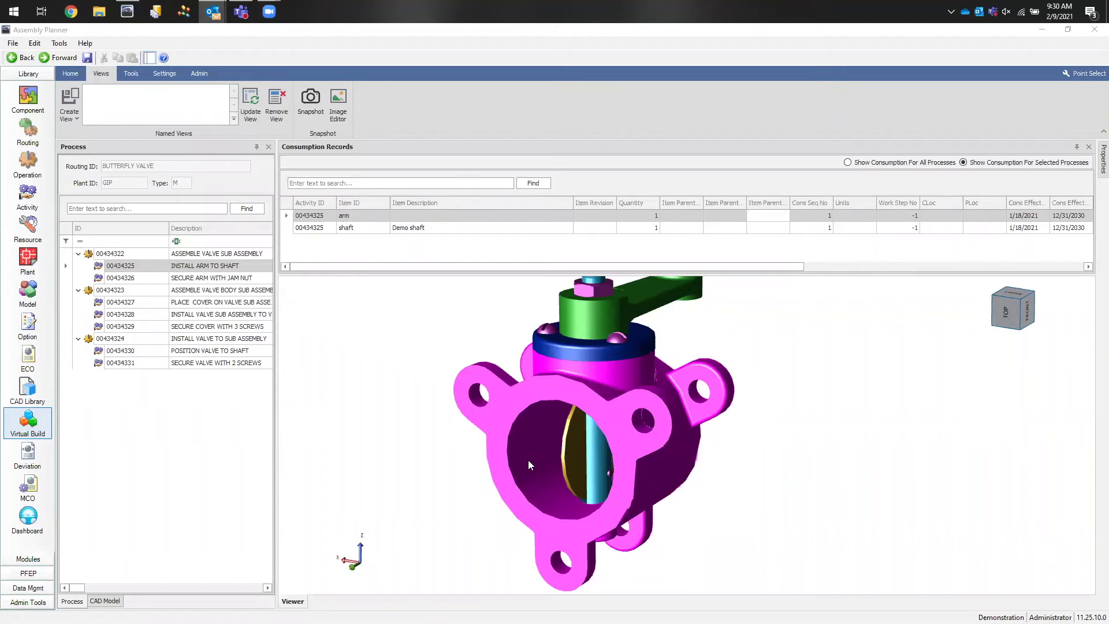
{"action": "left_click_drag", "start_coordinate": [418, 504], "coordinate": [460, 498]}
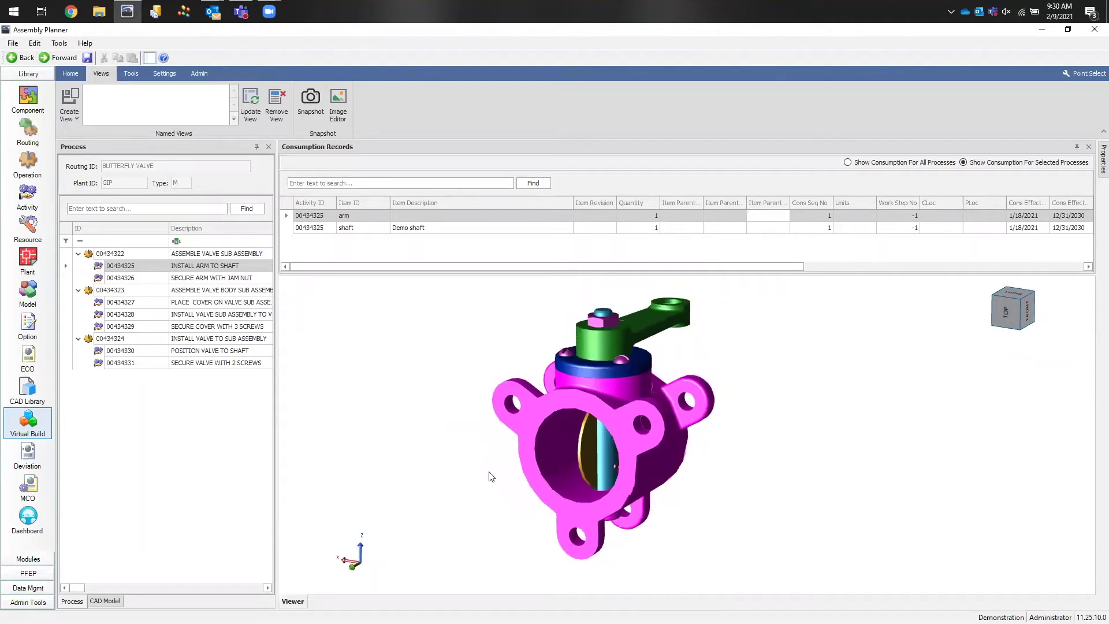
Step: Hide the valve disc inside the bore and the valve body so the shaft assembly is exposed
{"action": "left_click", "coordinate": [587, 442]}
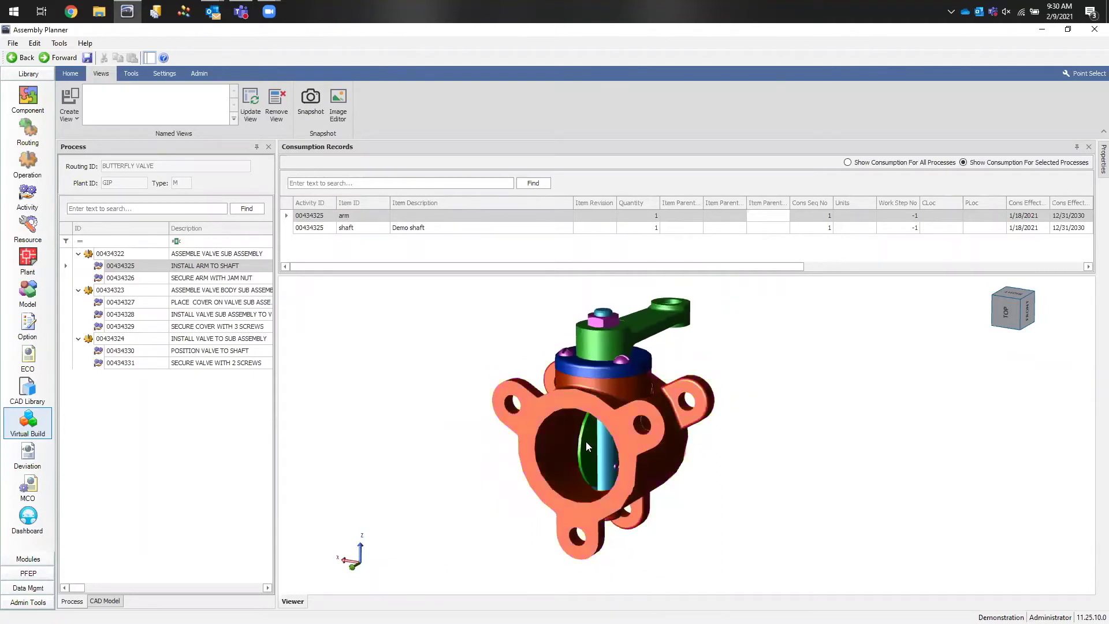
{"action": "right_click", "coordinate": [582, 441]}
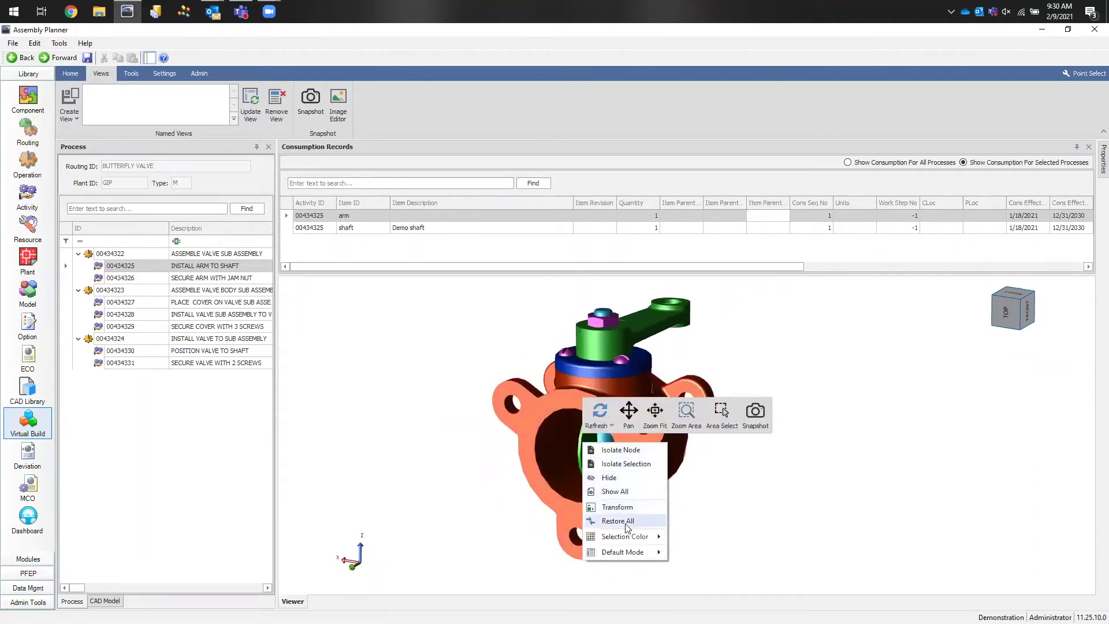
{"action": "left_click", "coordinate": [636, 477]}
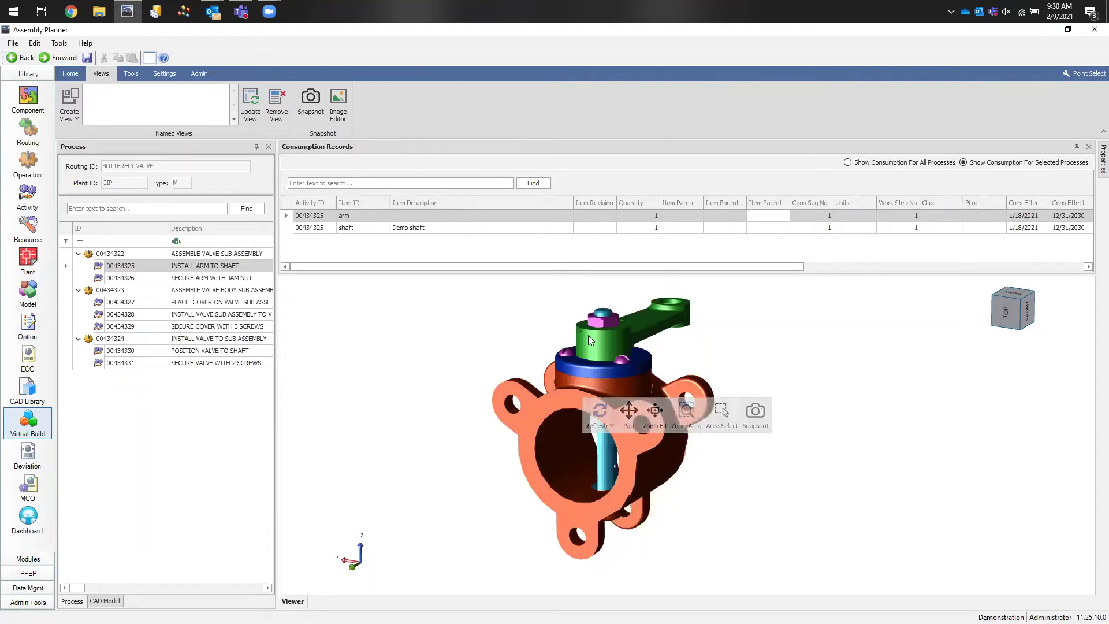
{"action": "left_click", "coordinate": [563, 402]}
{"action": "right_click", "coordinate": [564, 403]}
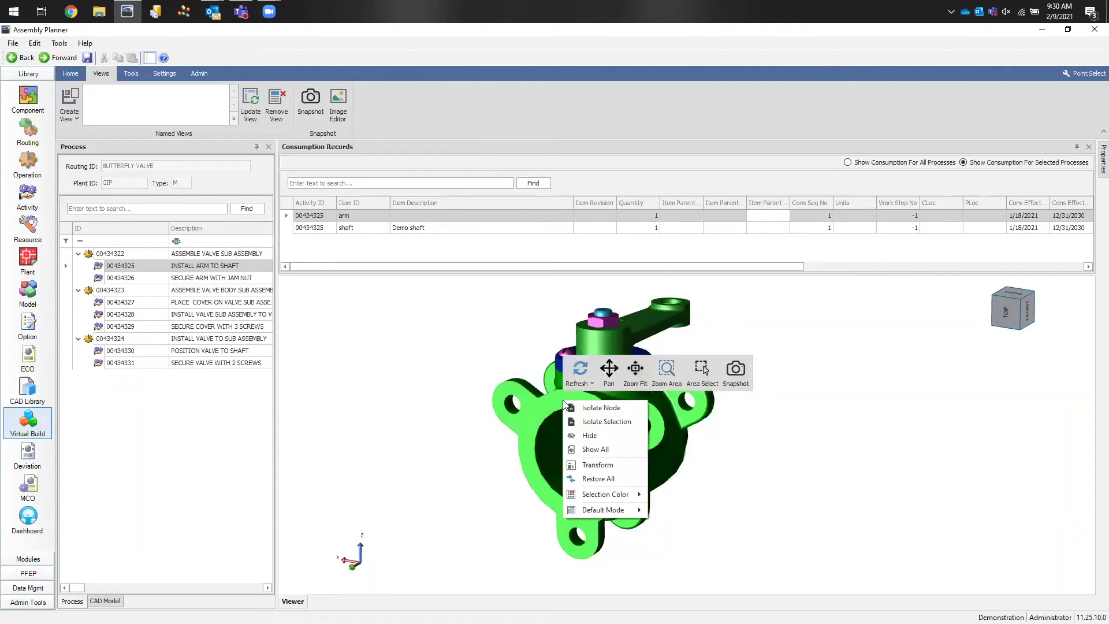
{"action": "left_click", "coordinate": [584, 436]}
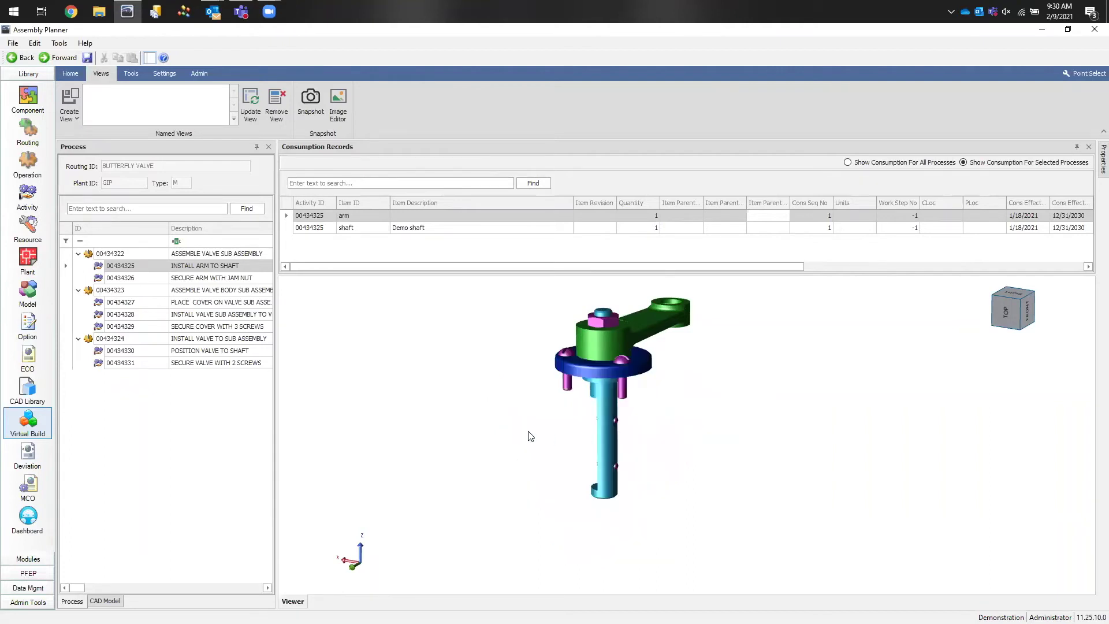
Step: Frame the exposed arm, cover and shaft, and save the display as a named view called TEST
{"action": "middle_click_drag", "start_coordinate": [527, 436], "coordinate": [504, 473]}
{"action": "scroll", "coordinate": [486, 451], "scroll_direction": "up", "scroll_amount": 2}
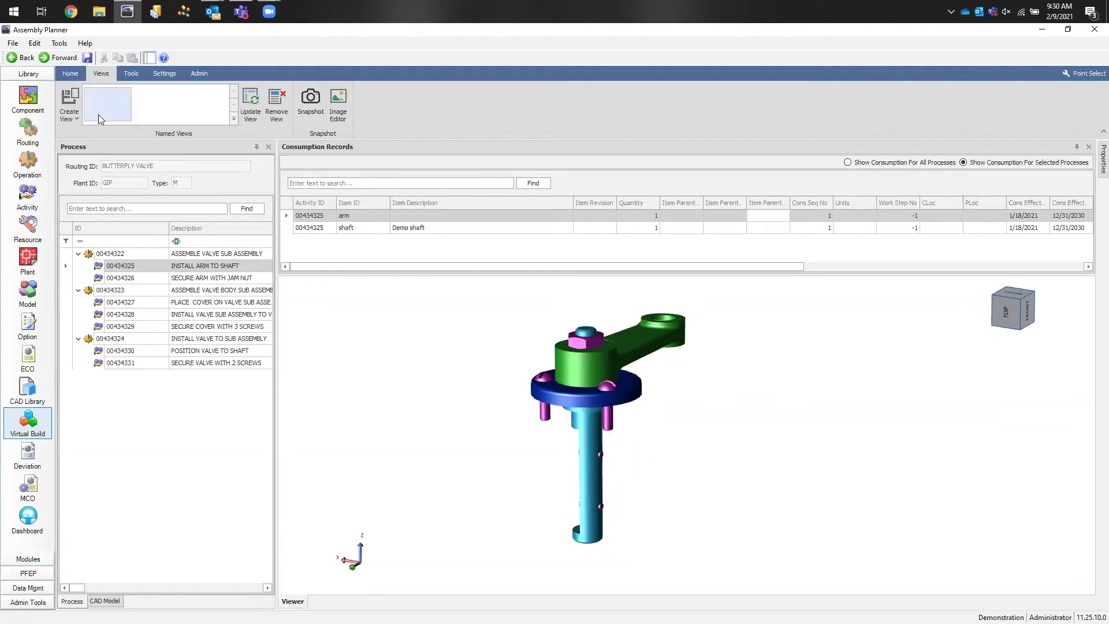
{"action": "left_click", "coordinate": [70, 109]}
{"action": "left_click", "coordinate": [116, 134]}
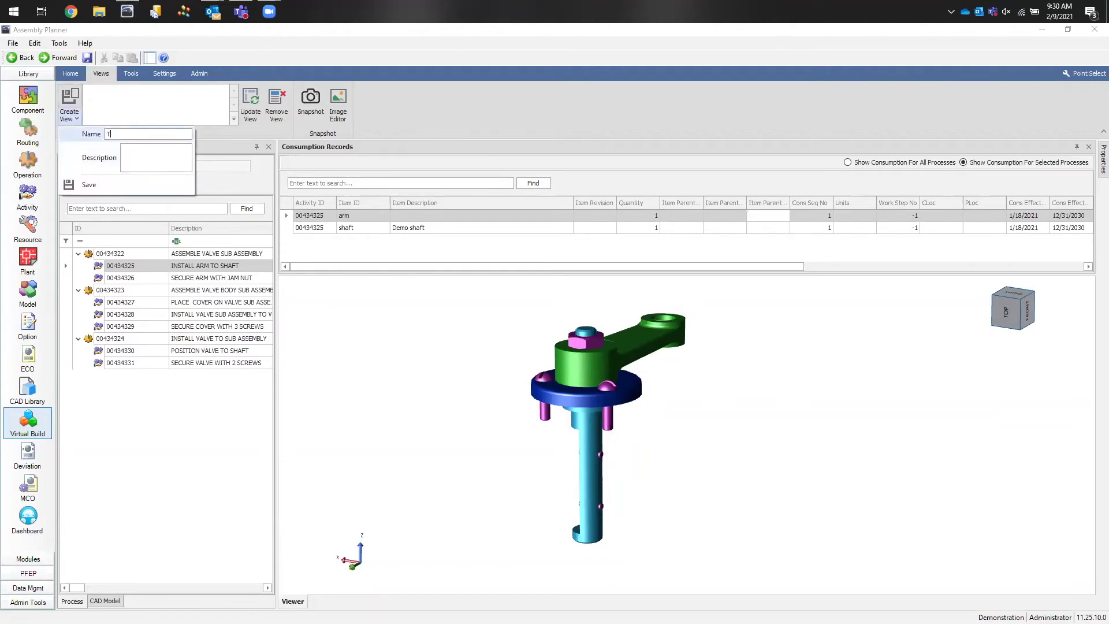
{"action": "type", "text": "ST"}
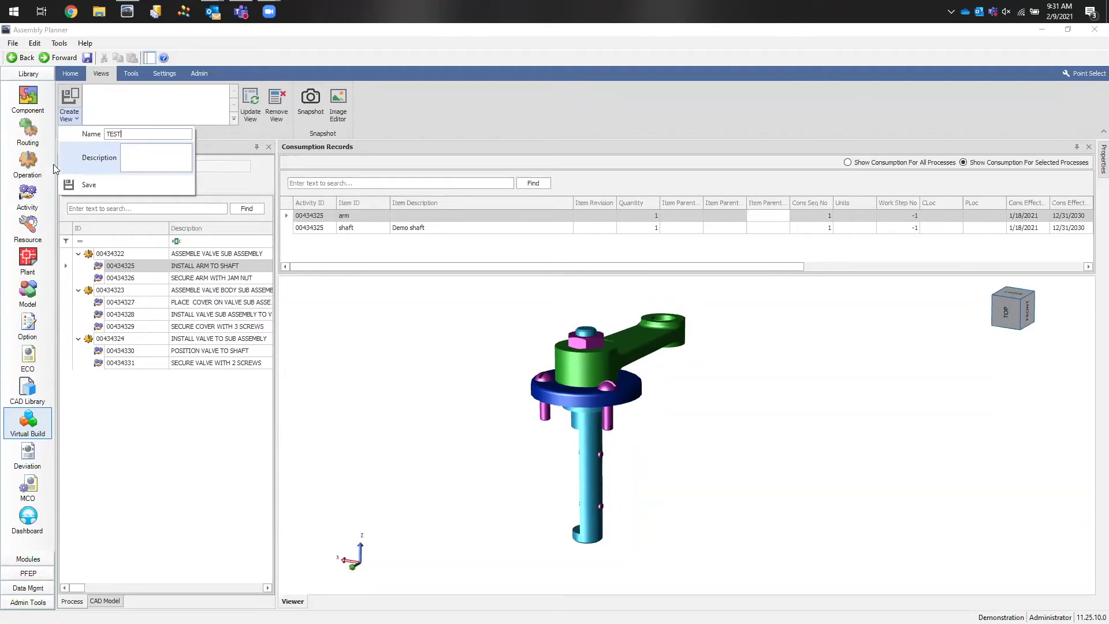
{"action": "left_click", "coordinate": [80, 186]}
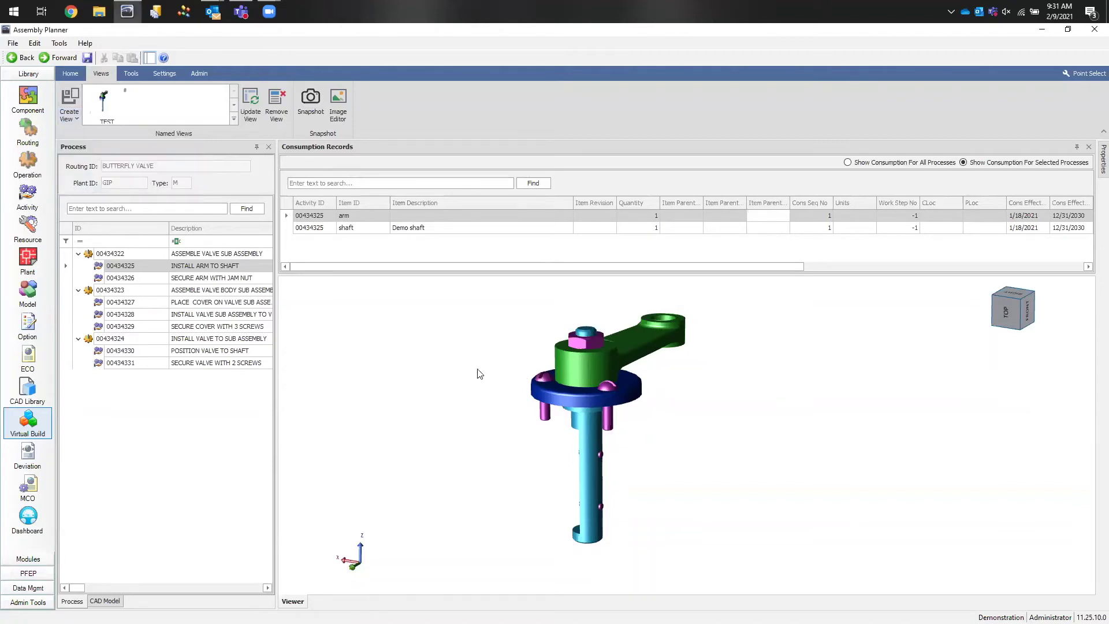
Step: Show all parts with the assembly zoomed far out, and recall the TEST named view
{"action": "scroll", "coordinate": [470, 365], "scroll_direction": "down", "scroll_amount": 2}
{"action": "middle_click_drag", "start_coordinate": [461, 358], "coordinate": [534, 362]}
{"action": "scroll", "coordinate": [533, 363], "scroll_direction": "down", "scroll_amount": 2}
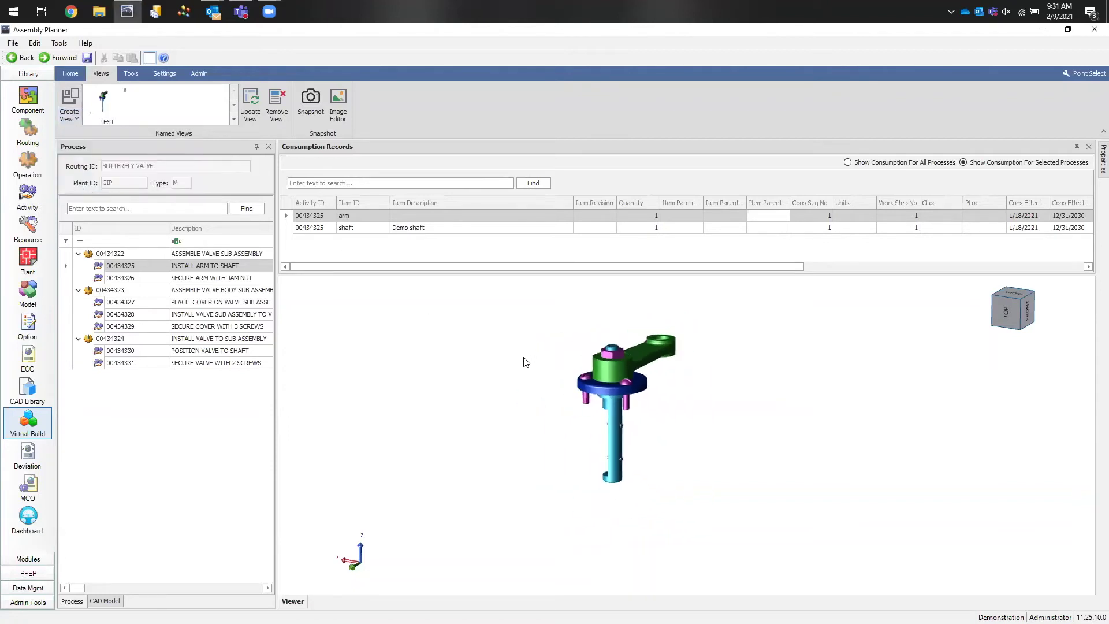
{"action": "scroll", "coordinate": [527, 362], "scroll_direction": "down", "scroll_amount": 2}
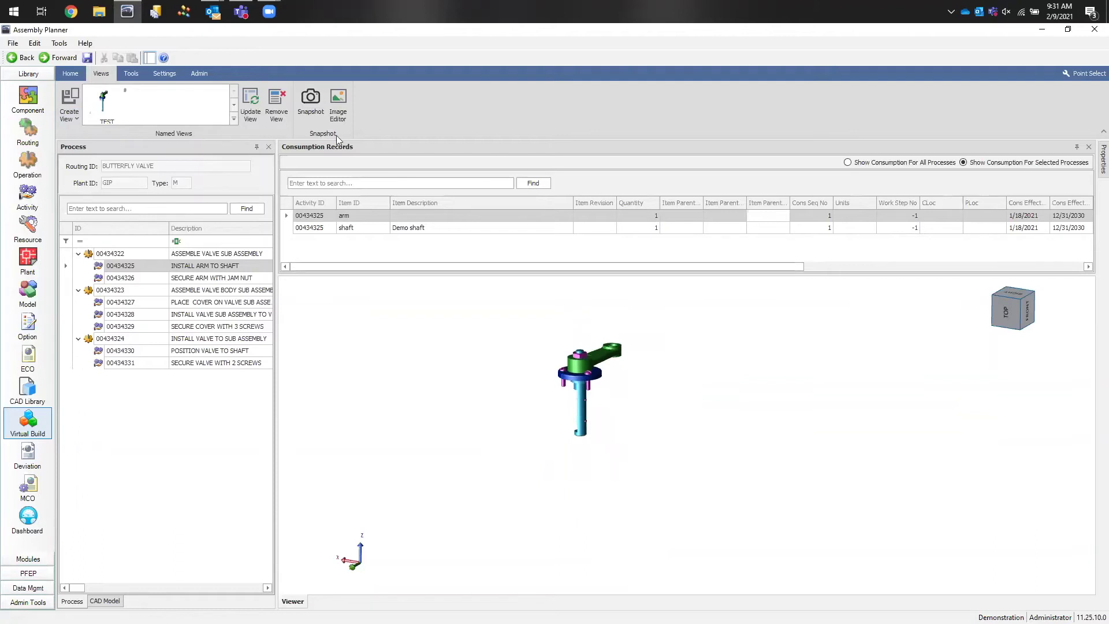
{"action": "scroll", "coordinate": [420, 319], "scroll_direction": "down", "scroll_amount": 3}
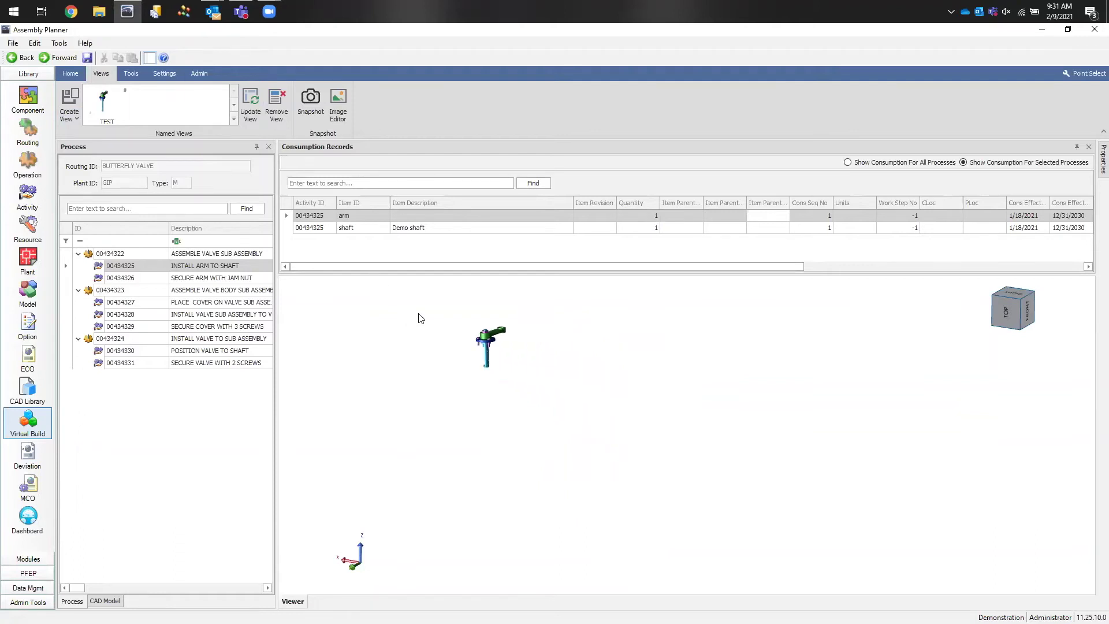
{"action": "left_click", "coordinate": [70, 73]}
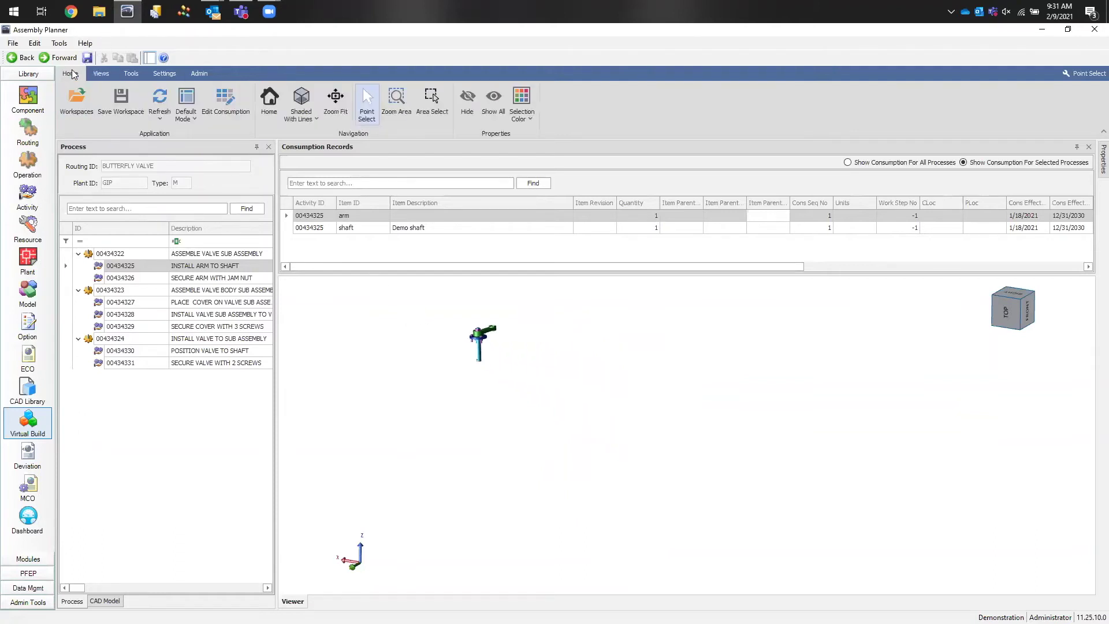
{"action": "left_click", "coordinate": [492, 107]}
{"action": "left_click", "coordinate": [101, 74]}
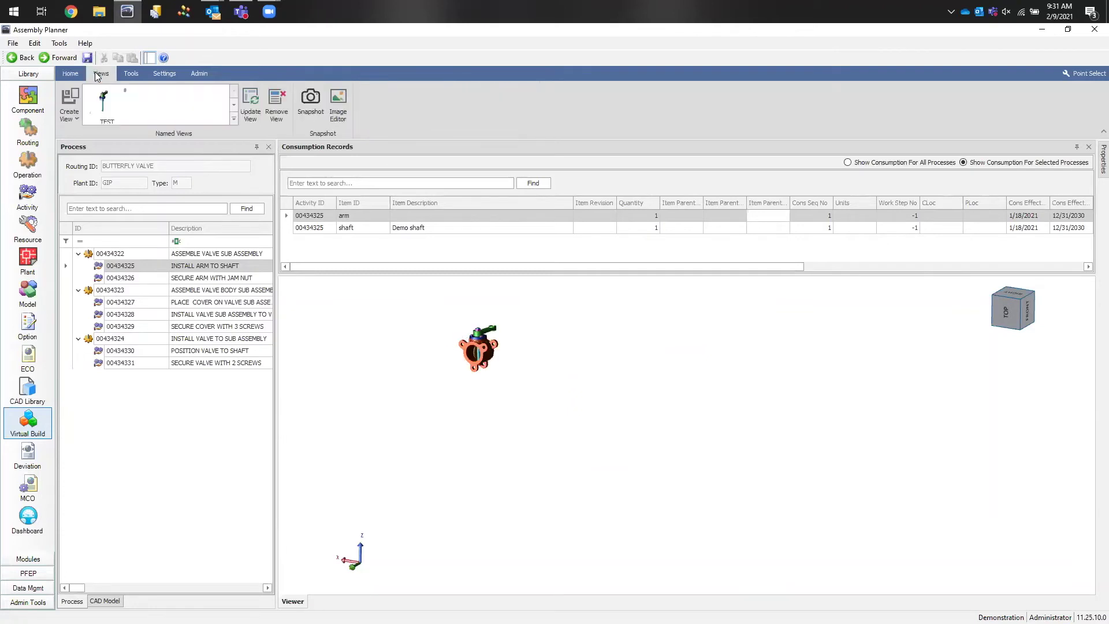
{"action": "left_click", "coordinate": [106, 111]}
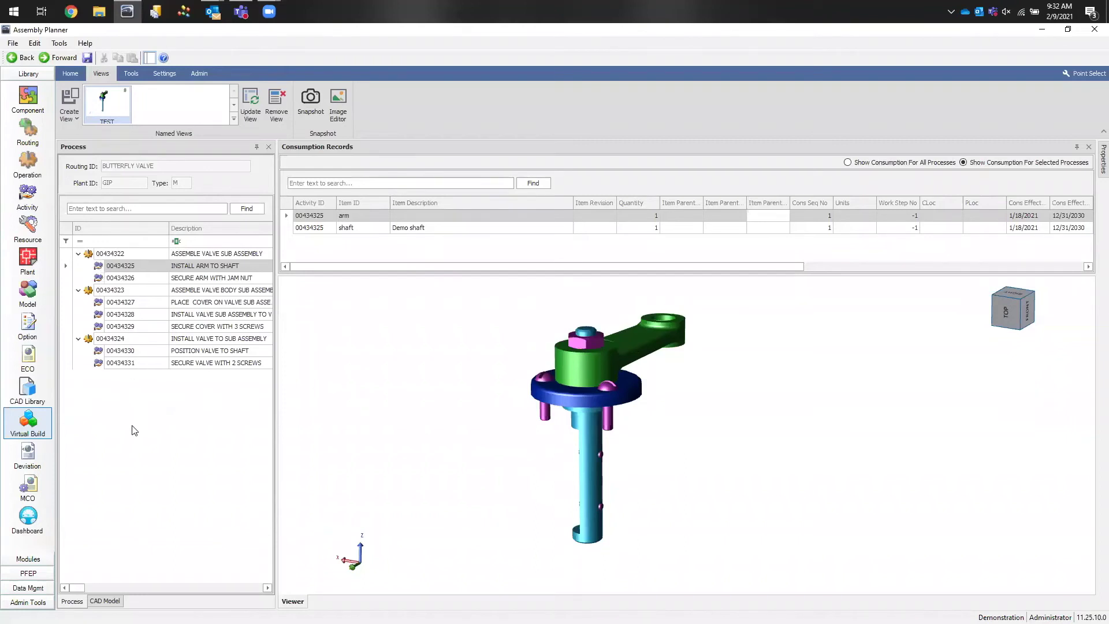
Step: Turn on visibility for the whole Models node in the CAD model tree
{"action": "left_click", "coordinate": [105, 601]}
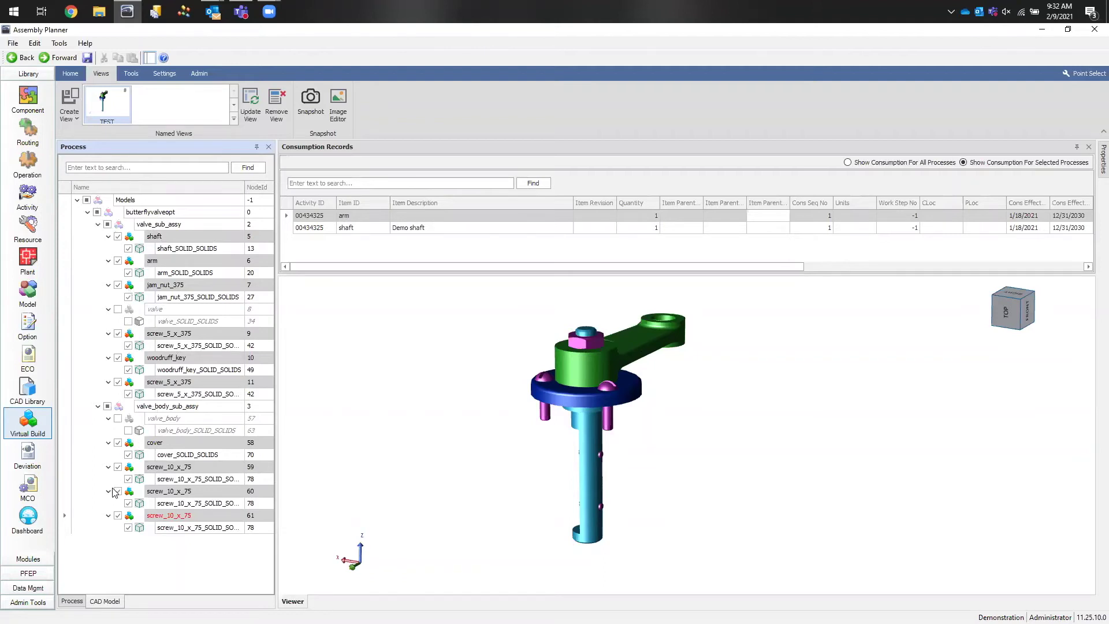
{"action": "left_click", "coordinate": [87, 199]}
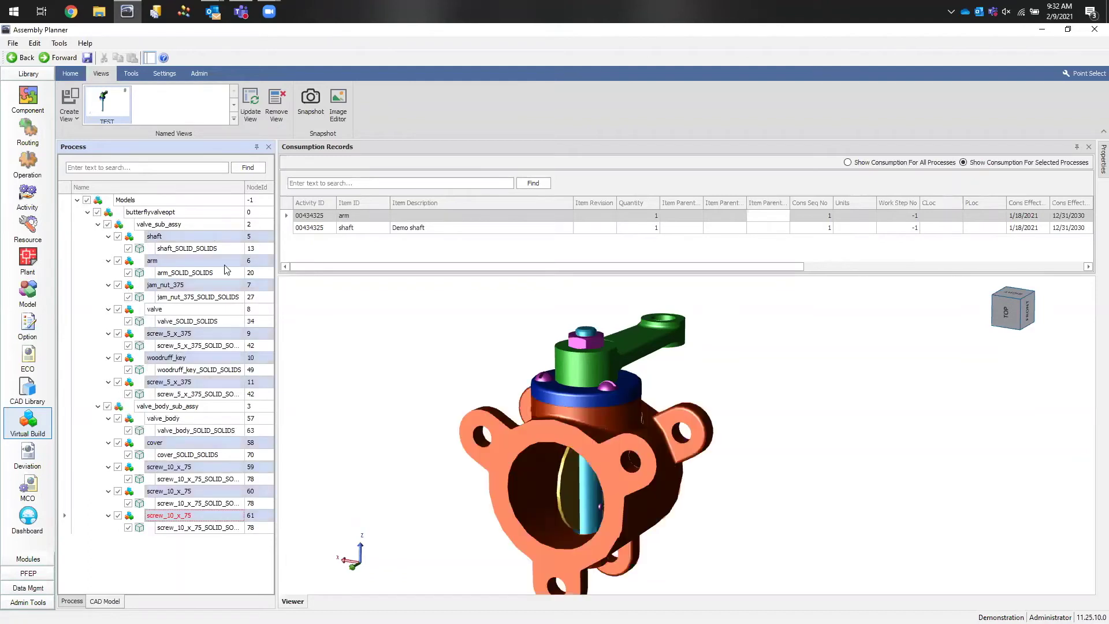
{"action": "middle_click_drag", "start_coordinate": [386, 408], "coordinate": [416, 369]}
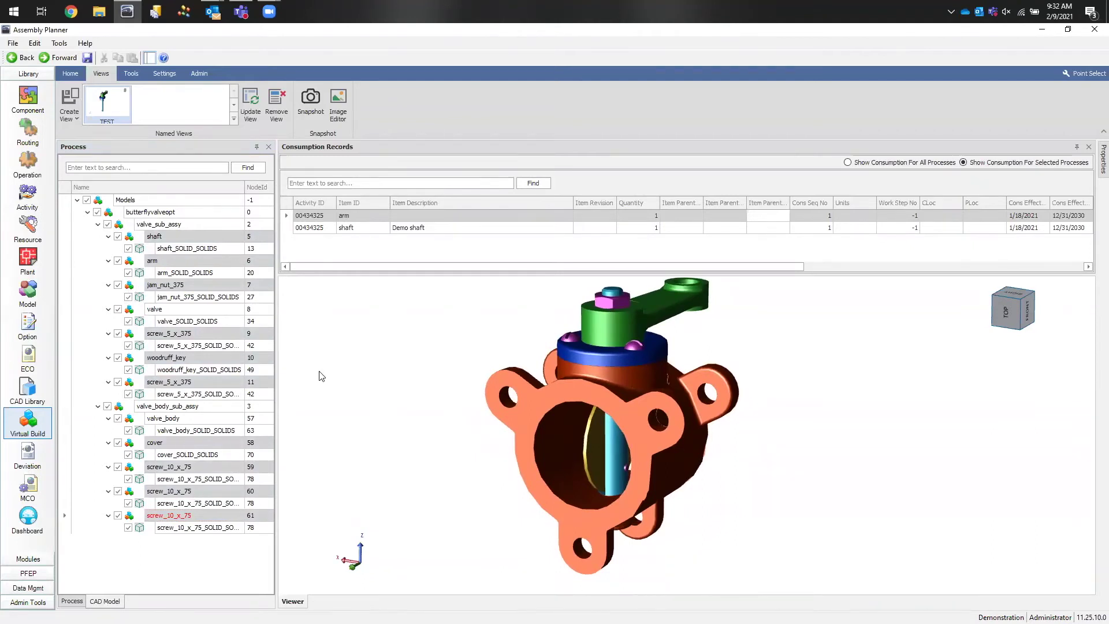
Step: Highlight valve_sub_assy and its shaft from the CAD model tree, and keep the shaft's properties pinned open
{"action": "left_click", "coordinate": [175, 225]}
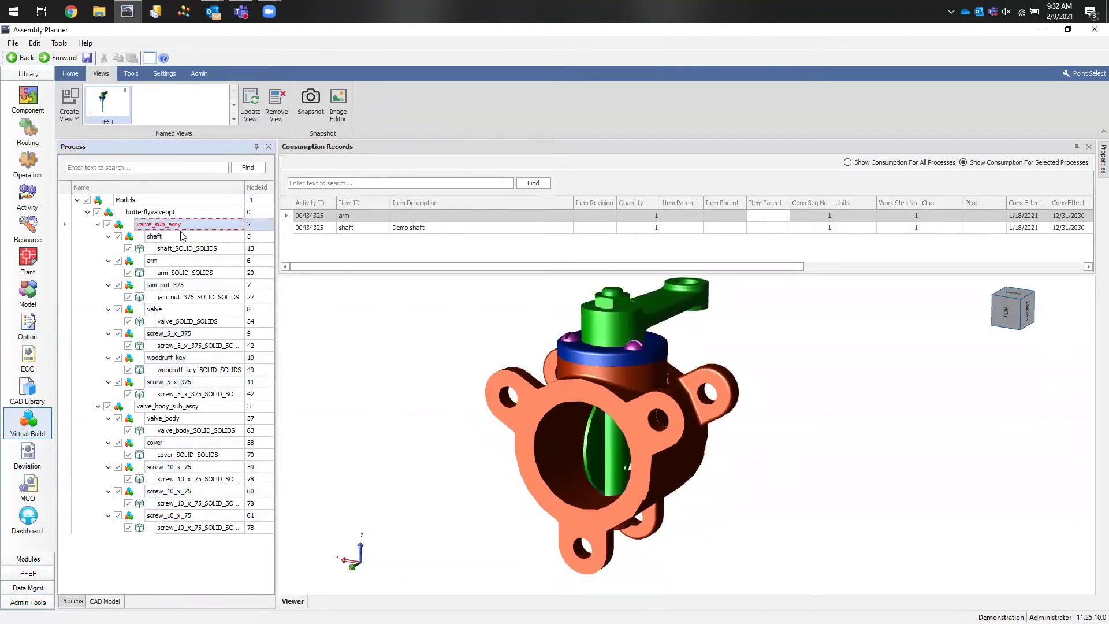
{"action": "left_click", "coordinate": [177, 241]}
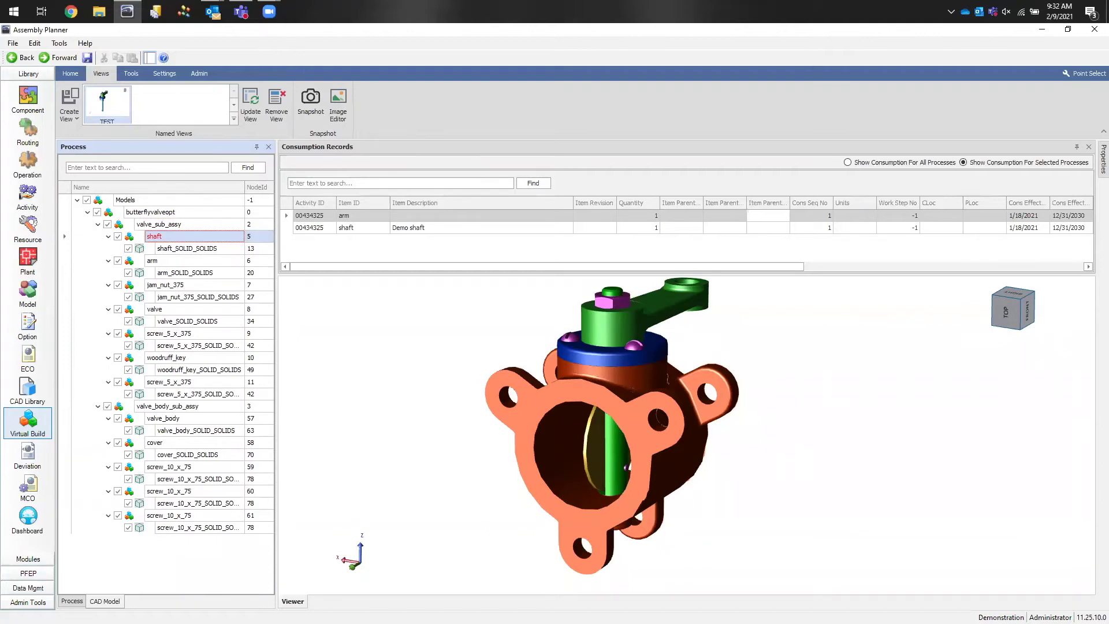
{"action": "mouse_move", "coordinate": [1093, 171]}
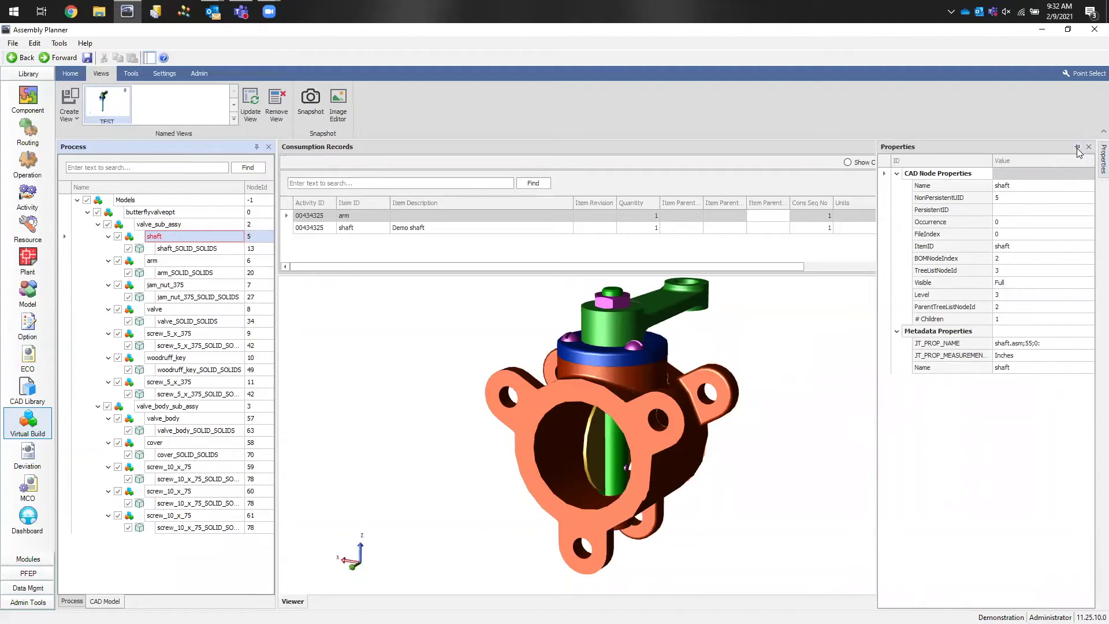
{"action": "left_click", "coordinate": [1077, 146]}
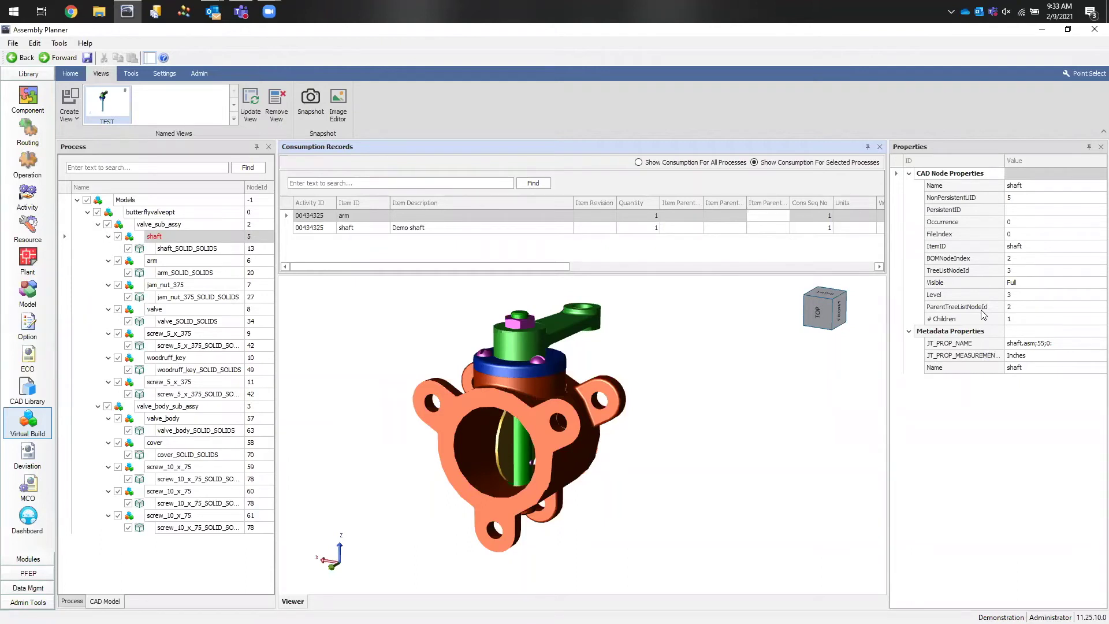
Step: Collapse the pinned node properties, shift the valve within the viewer, and bring back the process tree
{"action": "left_click", "coordinate": [1090, 146]}
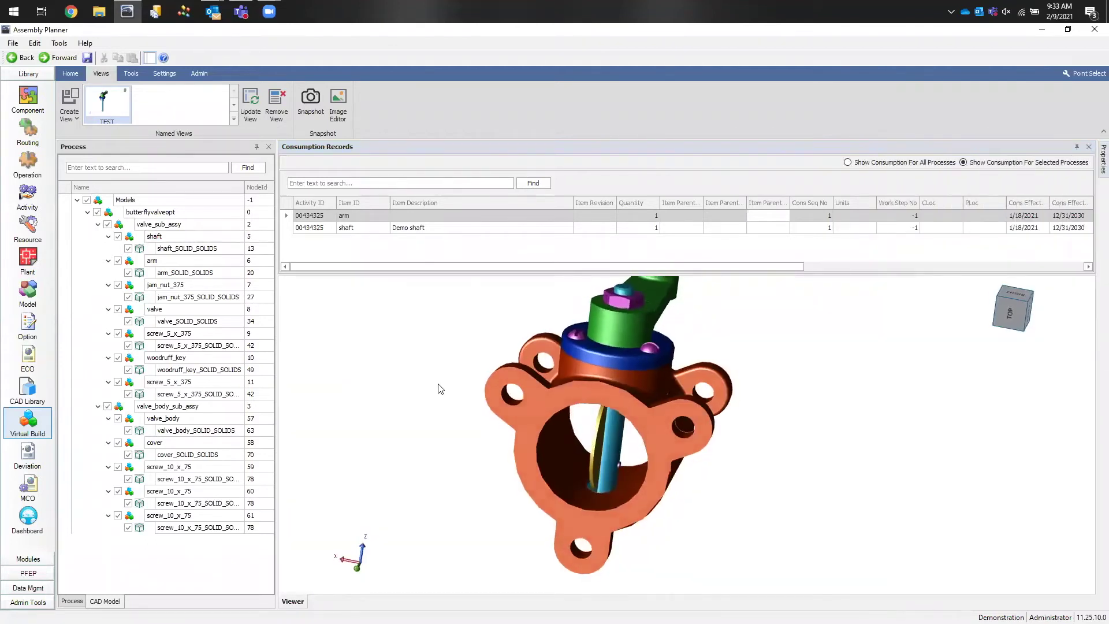
{"action": "middle_click_drag", "start_coordinate": [440, 388], "coordinate": [525, 388]}
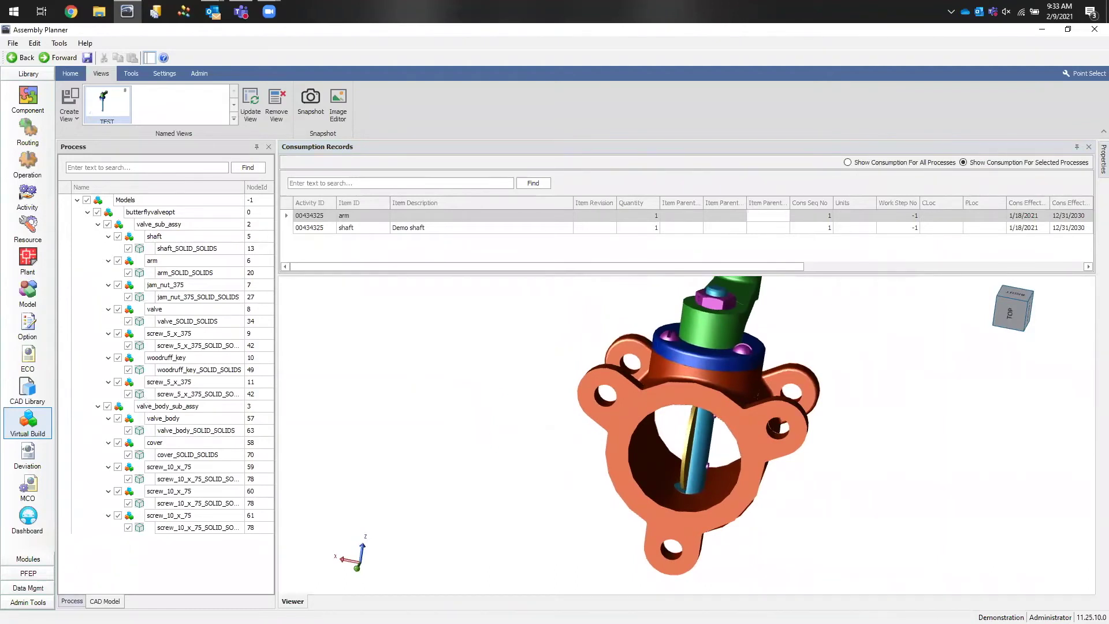
{"action": "left_click", "coordinate": [72, 601]}
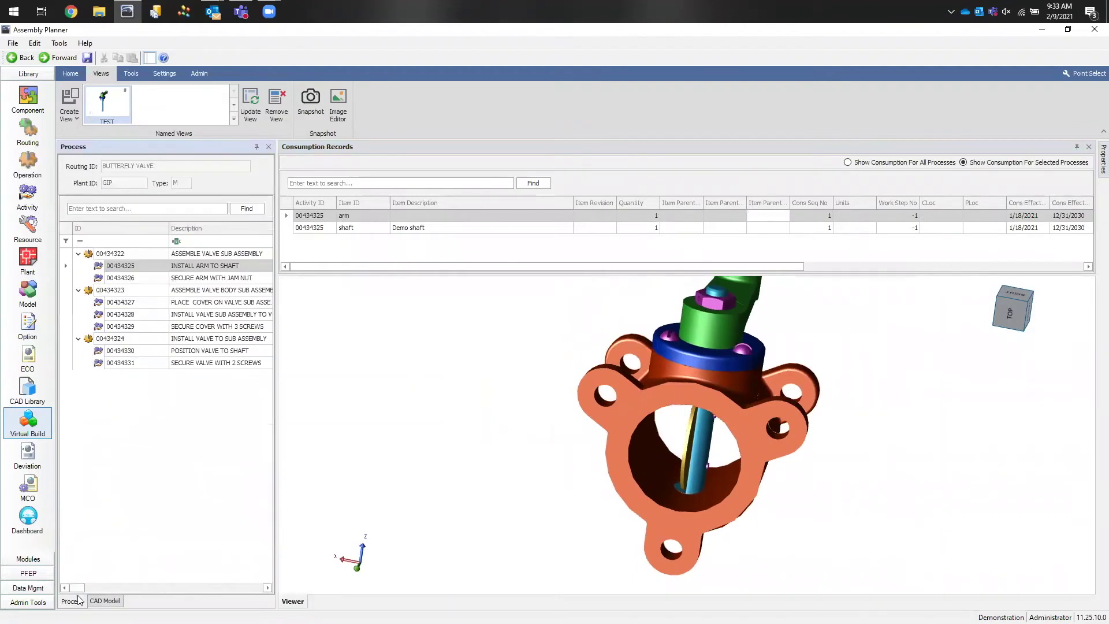
Step: Locate the arm consumption record's node in the CAD model tree, and return to the process tree
{"action": "left_click", "coordinate": [345, 218]}
{"action": "right_click", "coordinate": [348, 220]}
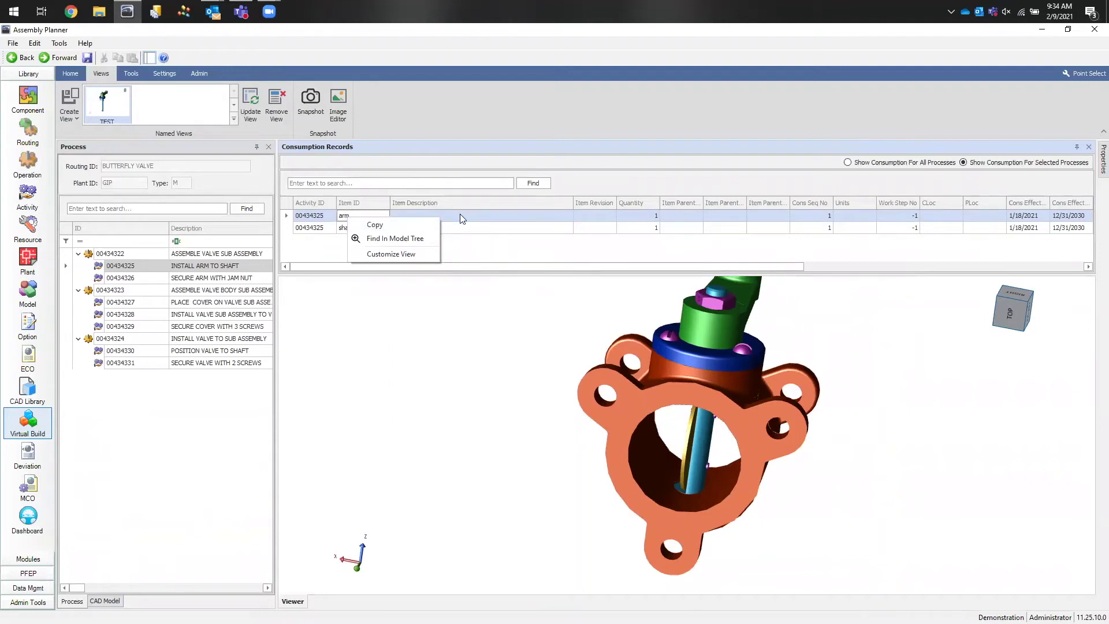
{"action": "left_click", "coordinate": [379, 246]}
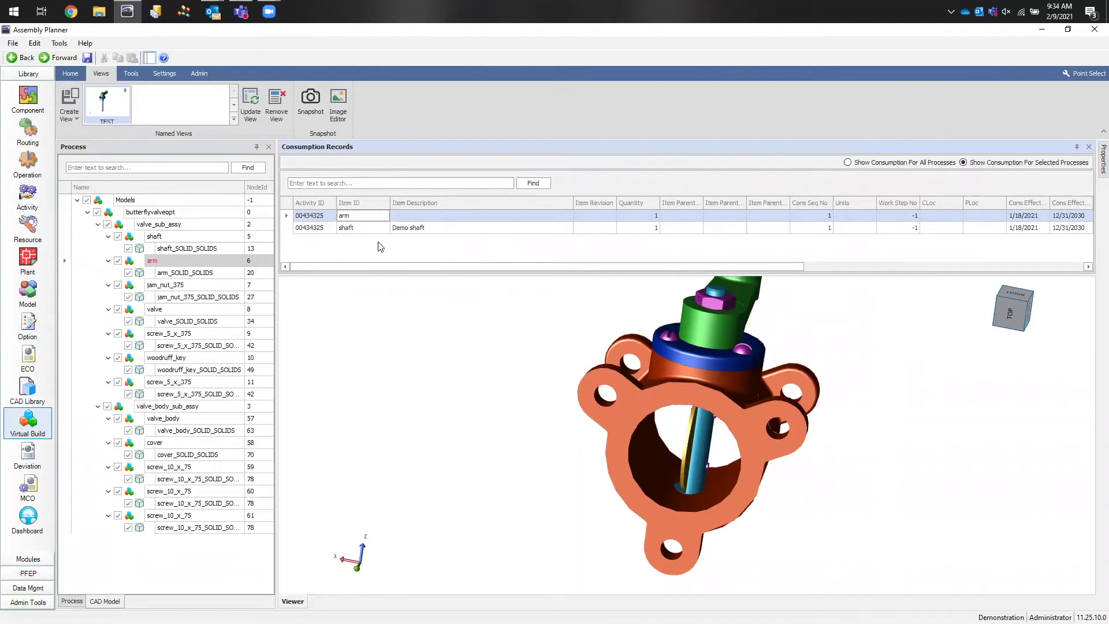
{"action": "left_click", "coordinate": [166, 261]}
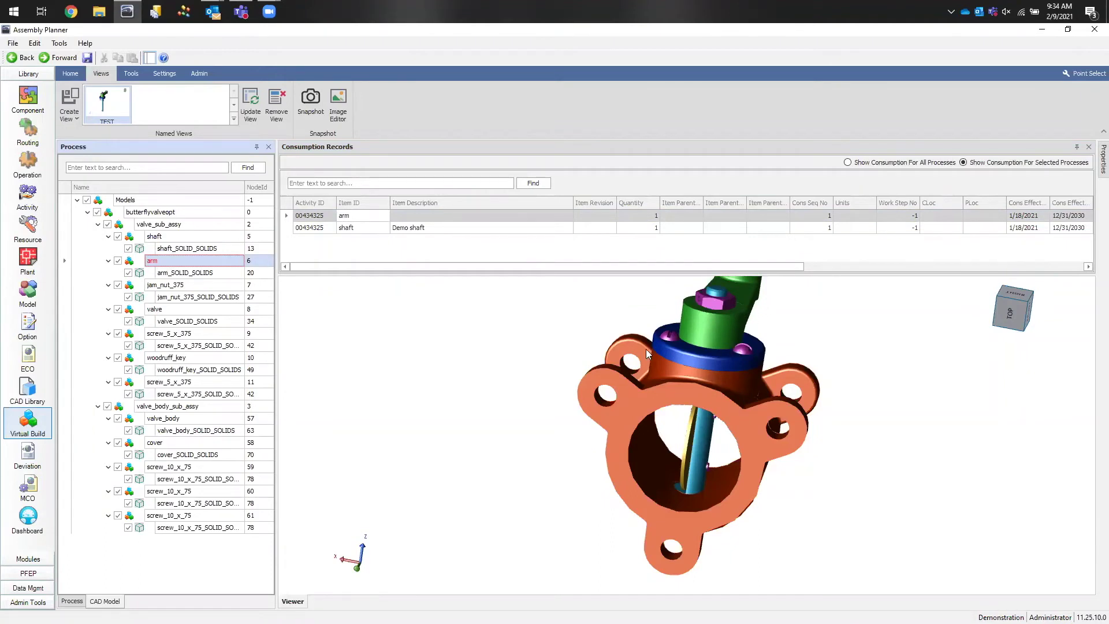
{"action": "left_click", "coordinate": [72, 601]}
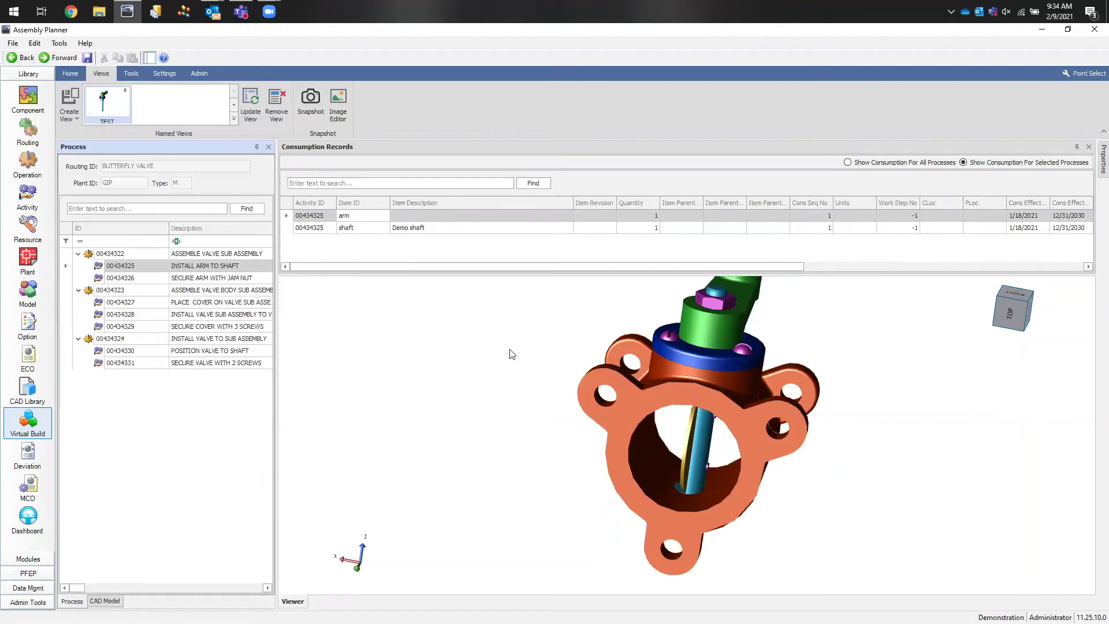
Step: Orient the complete valve assembly so its front flange and arm are in view, and capture a snapshot for INSTALL ARM TO SHAFT
{"action": "middle_click_drag", "start_coordinate": [465, 385], "coordinate": [421, 371]}
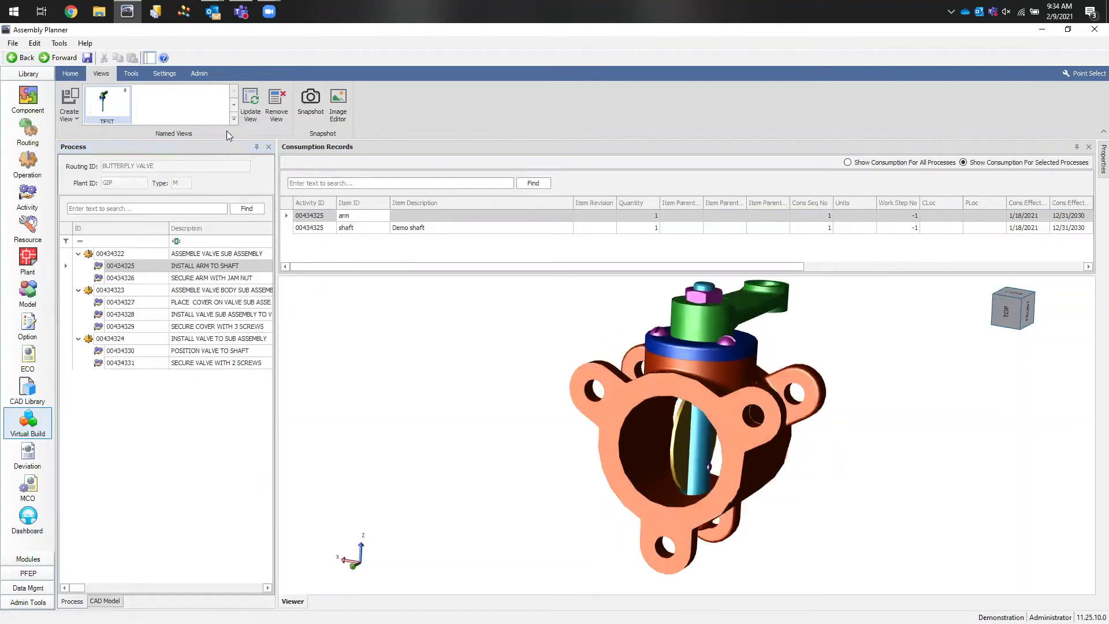
{"action": "scroll", "coordinate": [462, 396], "scroll_direction": "down", "scroll_amount": 3}
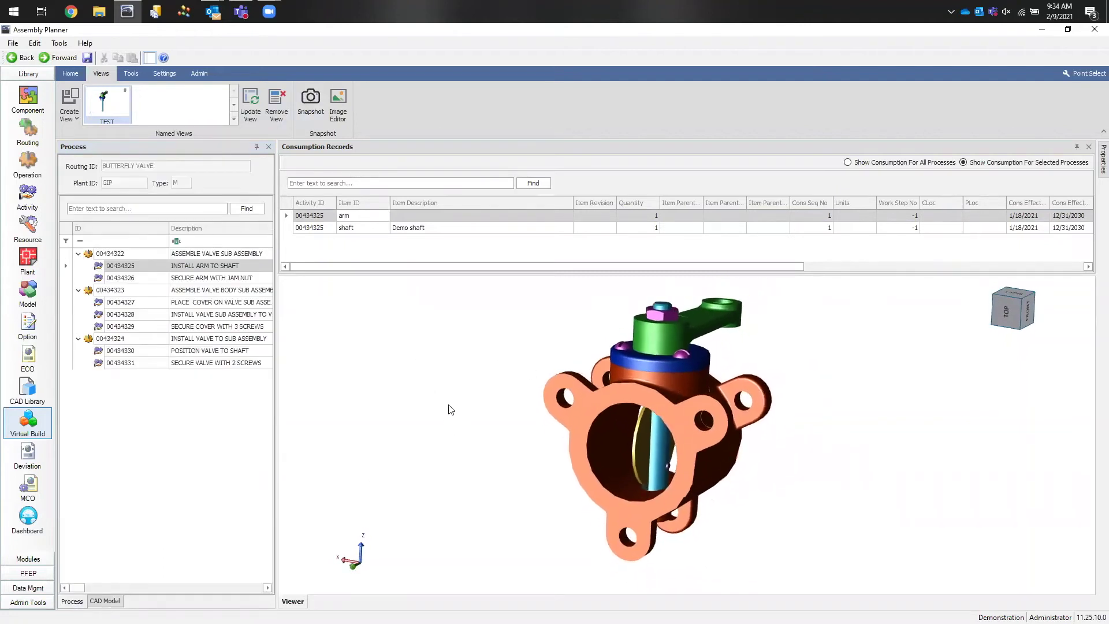
{"action": "middle_click_drag", "start_coordinate": [452, 408], "coordinate": [414, 416]}
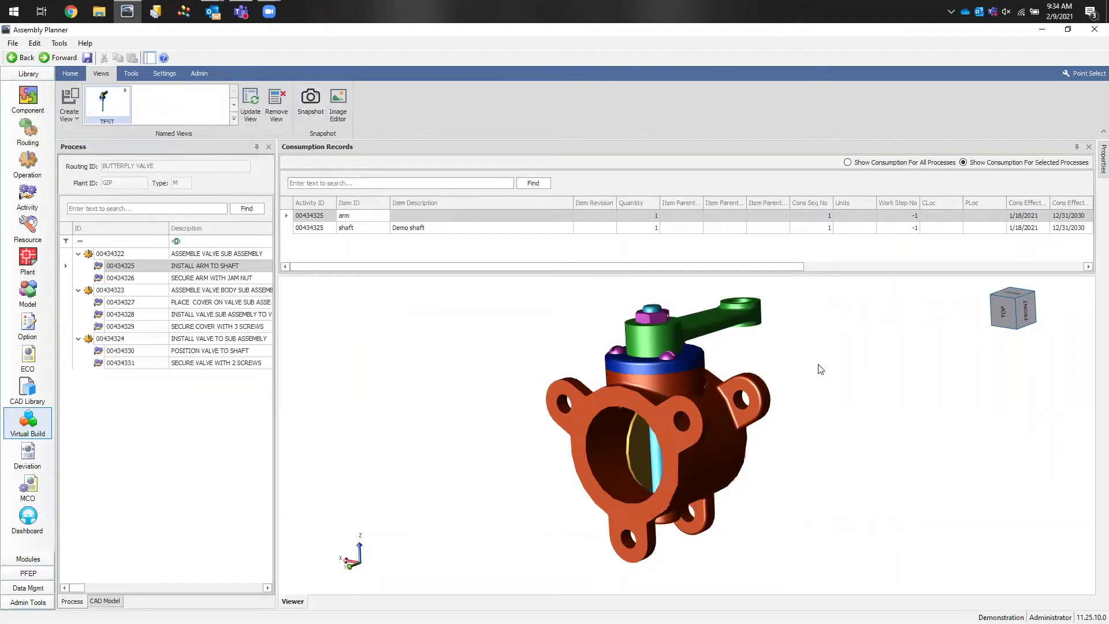
{"action": "left_click", "coordinate": [312, 110]}
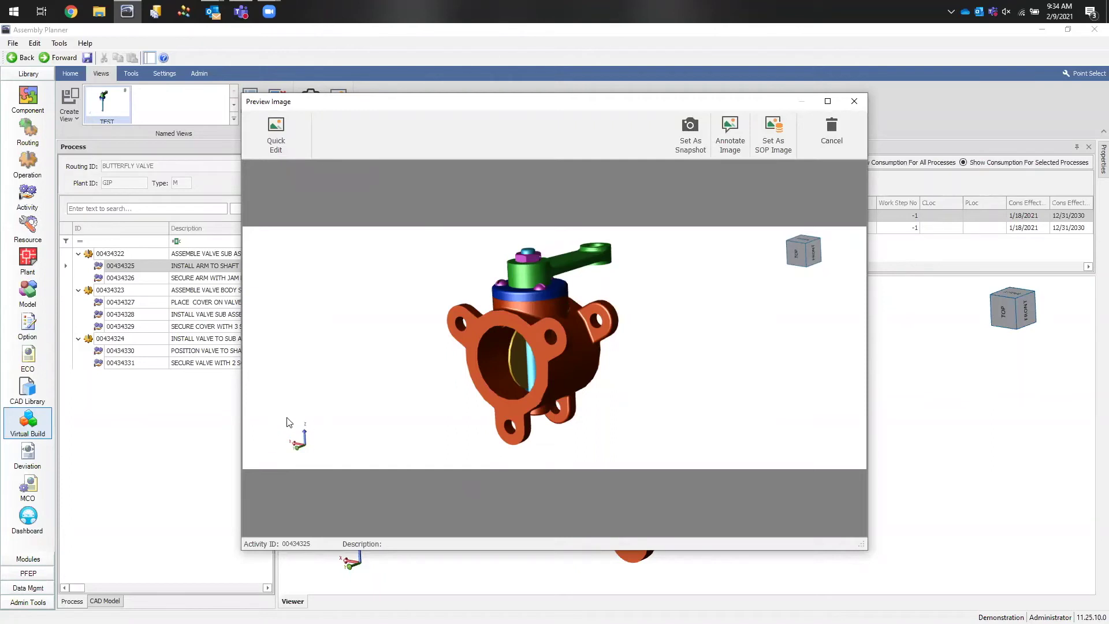
Step: Crop the snapshot to 848 by 551 around the valve, leaving out the view cube and axis triad, and save the edit
{"action": "left_click", "coordinate": [276, 151]}
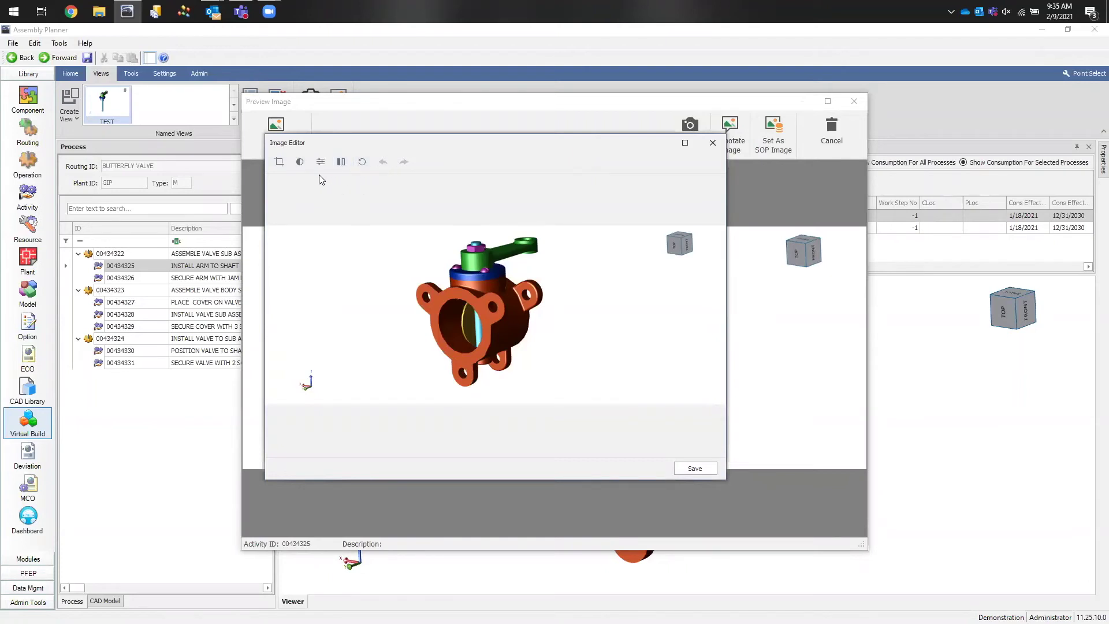
{"action": "left_click", "coordinate": [277, 163]}
{"action": "left_click_drag", "start_coordinate": [434, 306], "coordinate": [430, 268]}
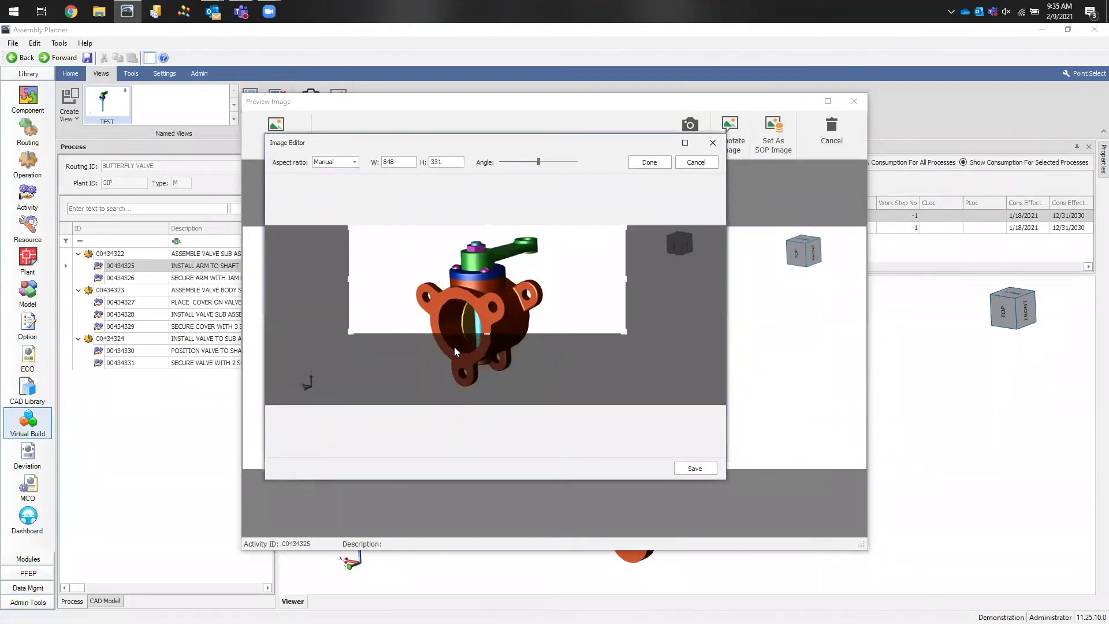
{"action": "left_click_drag", "start_coordinate": [484, 334], "coordinate": [478, 405]}
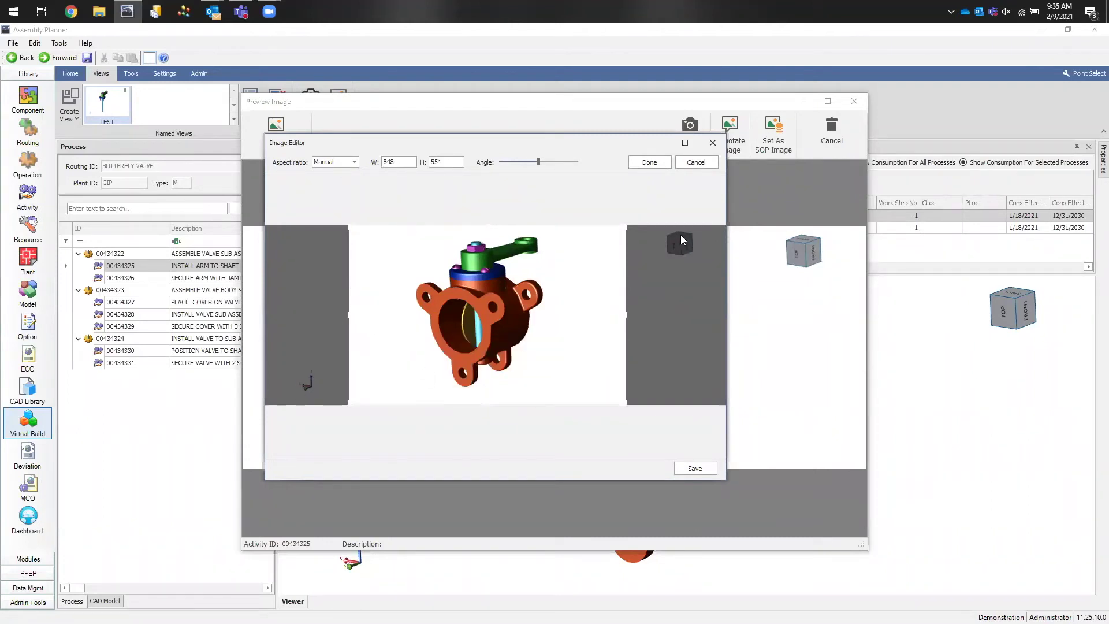
{"action": "left_click", "coordinate": [647, 165]}
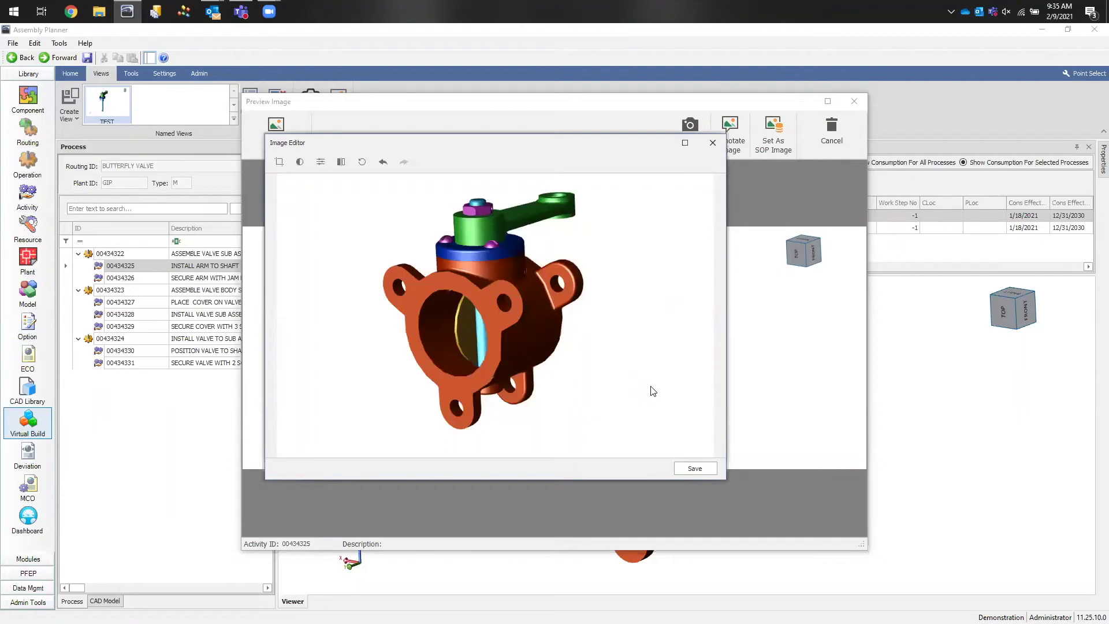
{"action": "left_click", "coordinate": [692, 470]}
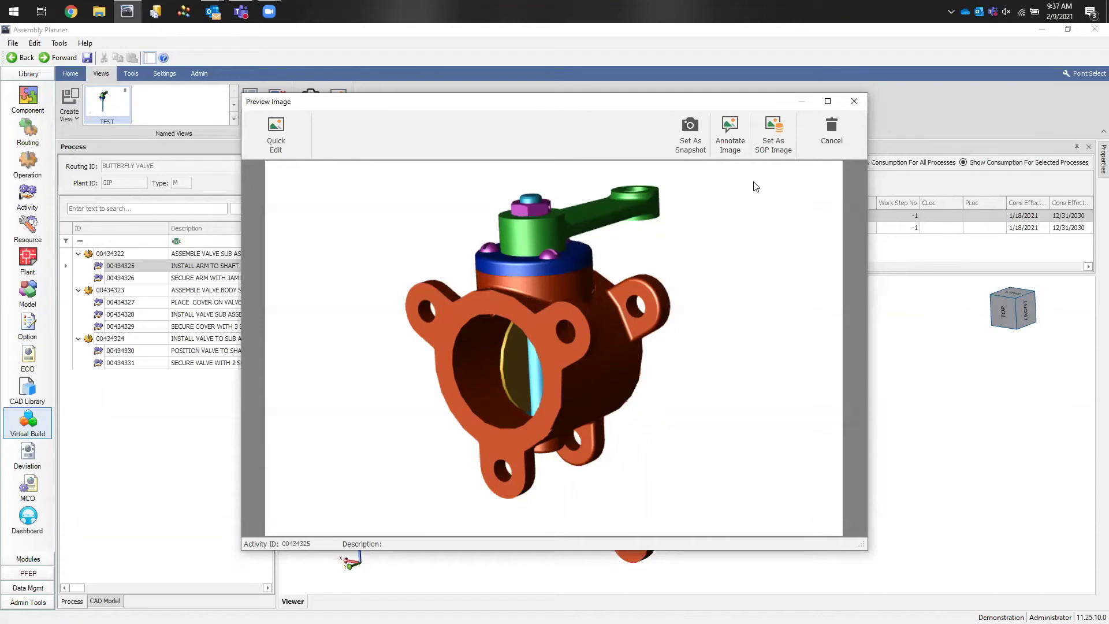
Step: Send the cropped snapshot to annotation, shrink it to about 554 by 360, and place it near the canvas centre
{"action": "left_click", "coordinate": [732, 149]}
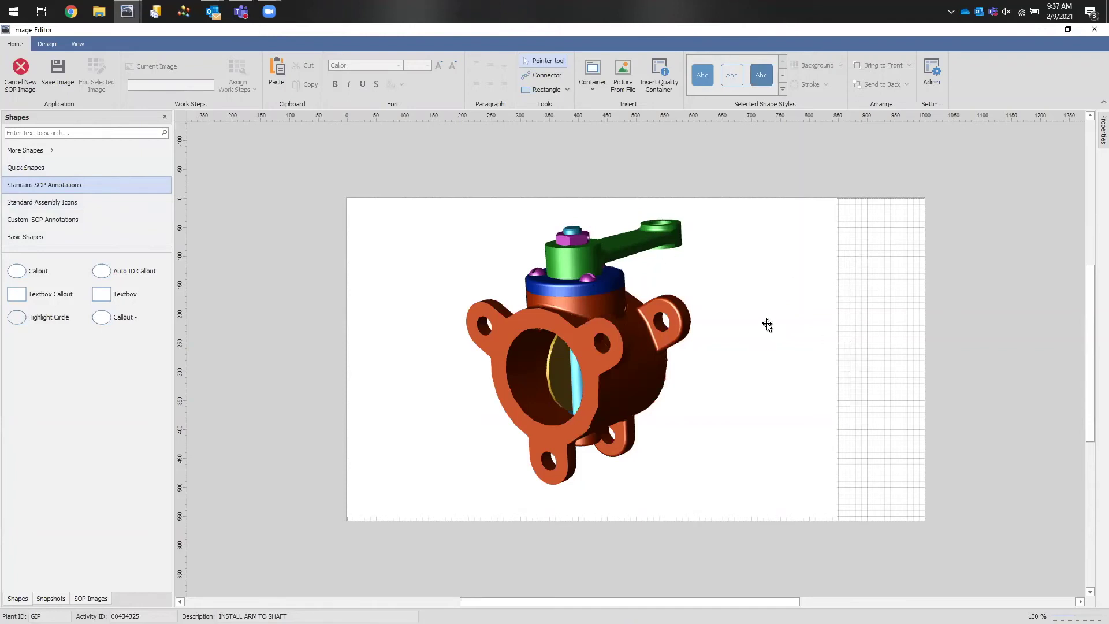
{"action": "left_click", "coordinate": [809, 370]}
{"action": "left_click_drag", "start_coordinate": [839, 513], "coordinate": [661, 406]}
{"action": "left_click_drag", "start_coordinate": [580, 355], "coordinate": [727, 412]}
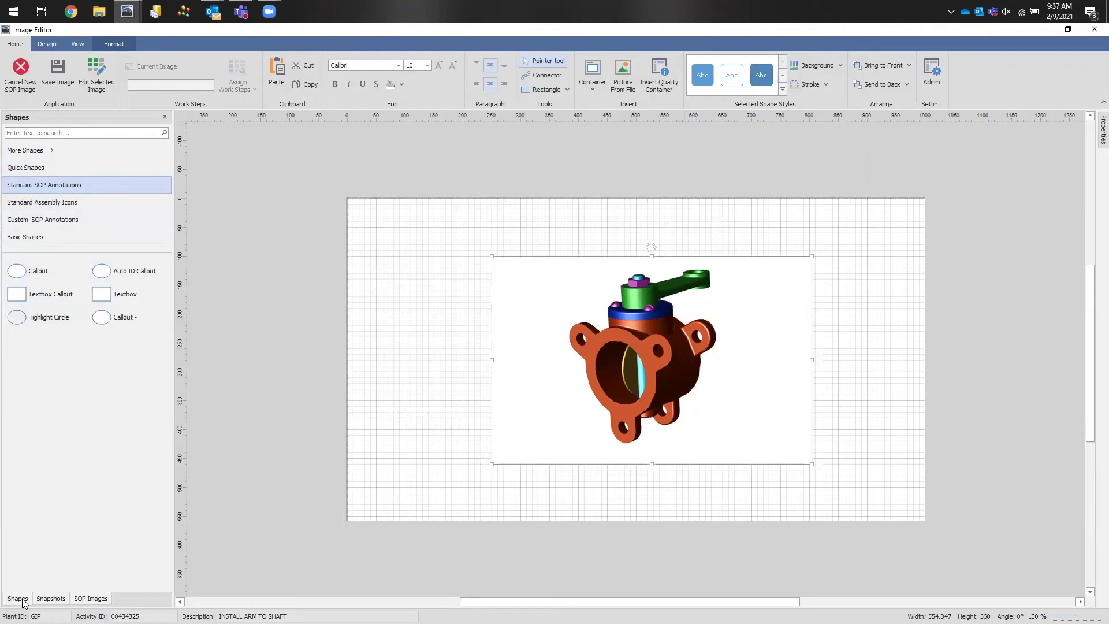
Step: Look through the activity's snapshot gallery and SOP image gallery, and return to the annotation shapes
{"action": "left_click", "coordinate": [51, 599]}
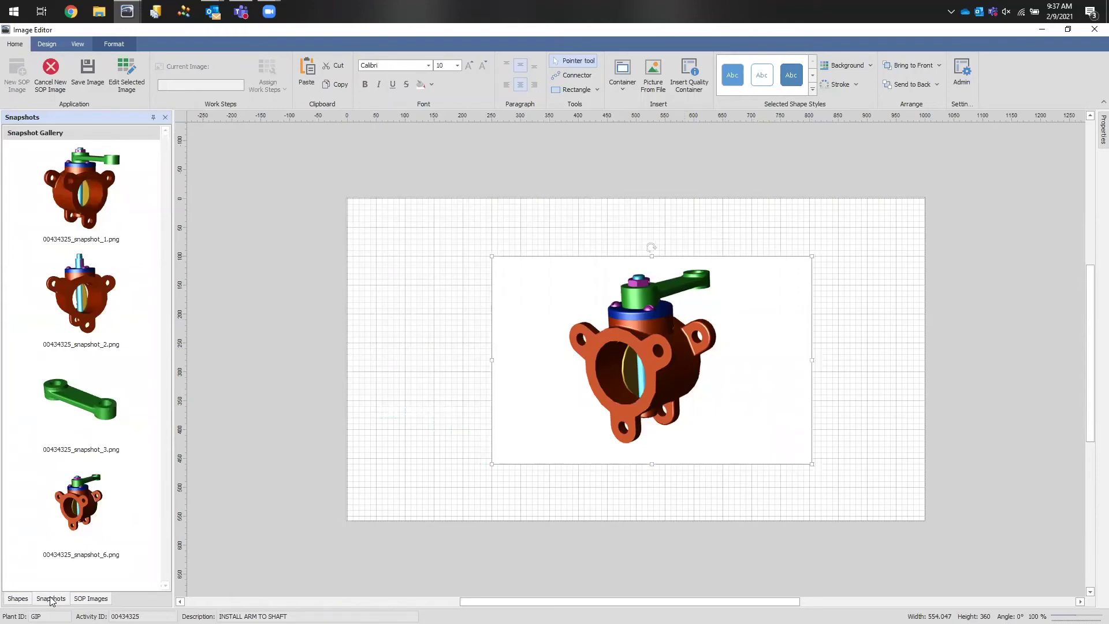
{"action": "left_click", "coordinate": [90, 599]}
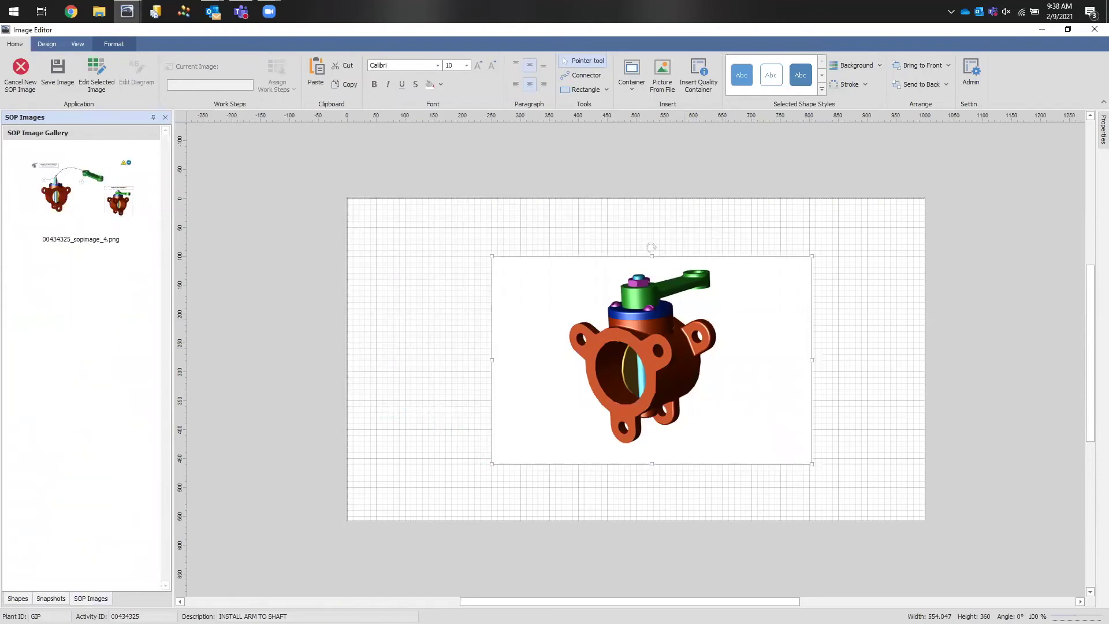
{"action": "left_click", "coordinate": [18, 599]}
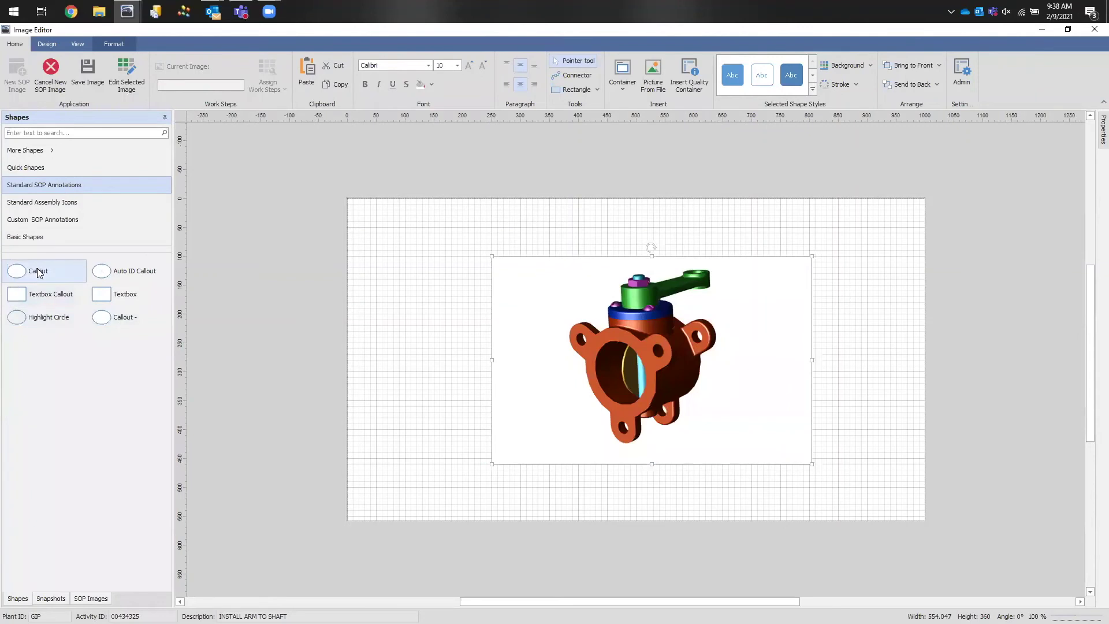
Step: Add two Auto ID Callouts, one pointing at the valve body's flange and one at the green arm
{"action": "left_click", "coordinate": [103, 273]}
{"action": "left_click_drag", "start_coordinate": [106, 278], "coordinate": [530, 312]}
{"action": "left_click", "coordinate": [451, 339]}
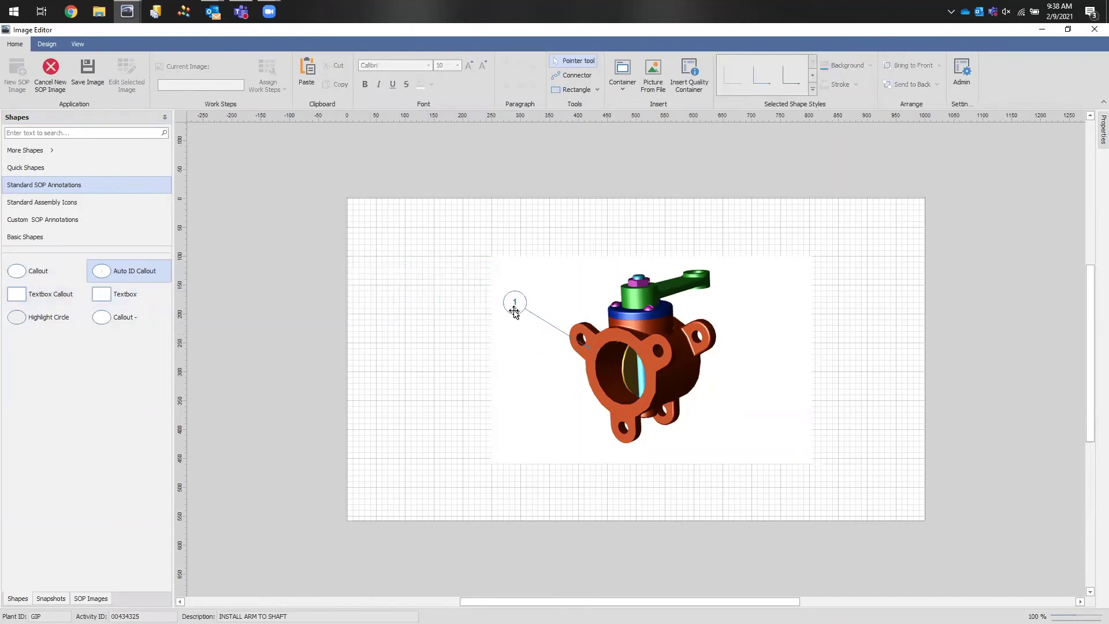
{"action": "left_click_drag", "start_coordinate": [134, 275], "coordinate": [591, 274]}
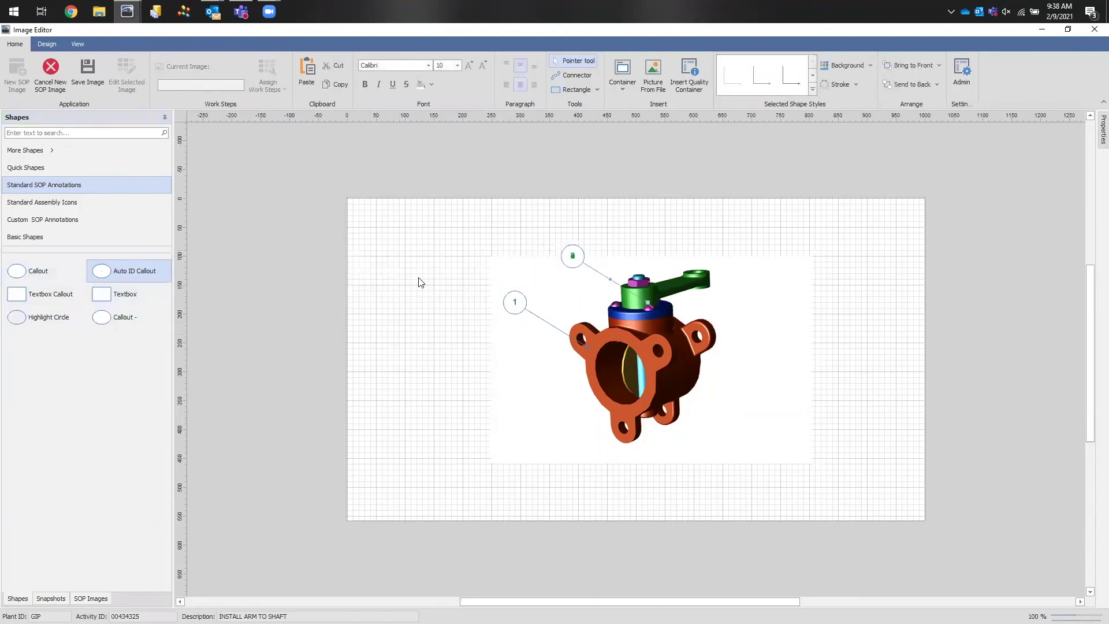
{"action": "left_click", "coordinate": [439, 279]}
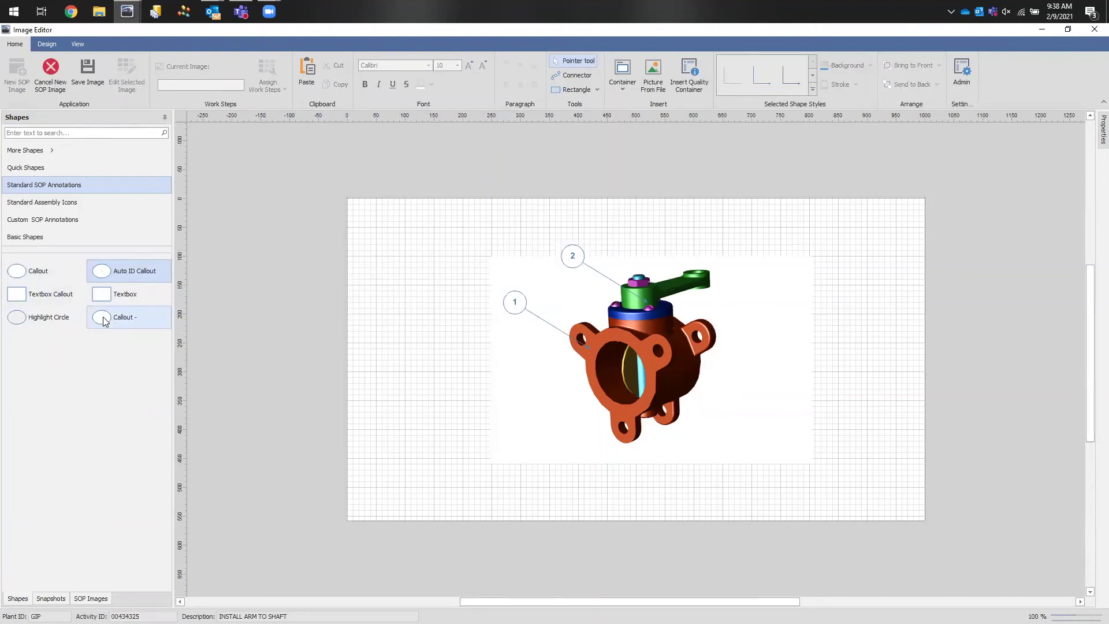
Step: Add a Textbox annotation above and left of the valve image containing the text "Important"
{"action": "left_click_drag", "start_coordinate": [127, 296], "coordinate": [411, 255]}
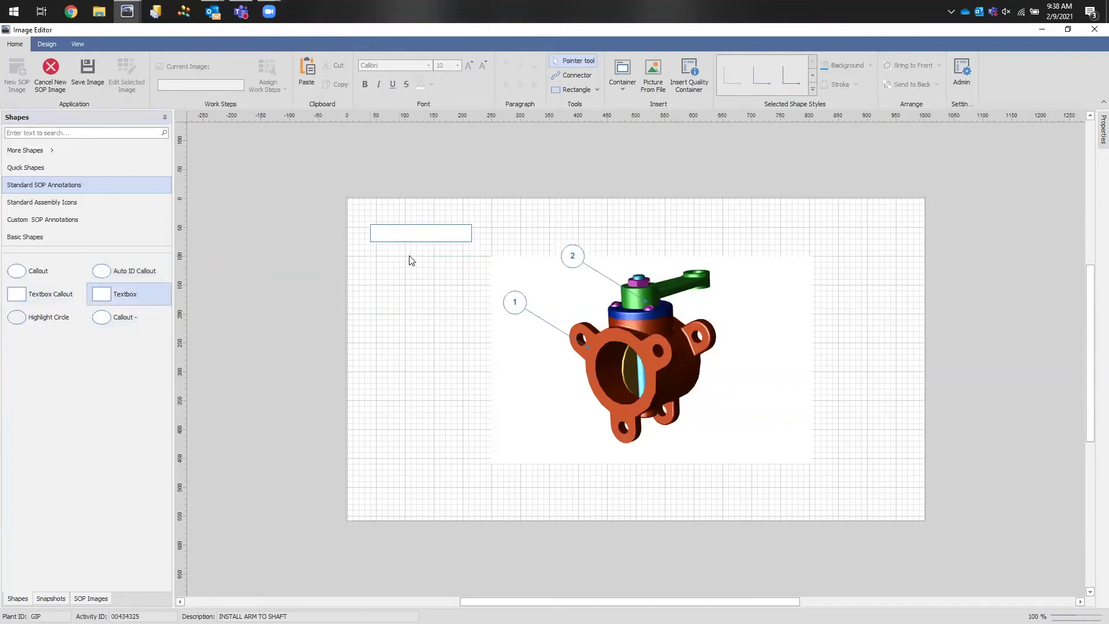
{"action": "left_click", "coordinate": [377, 234]}
{"action": "double_click", "coordinate": [396, 235]}
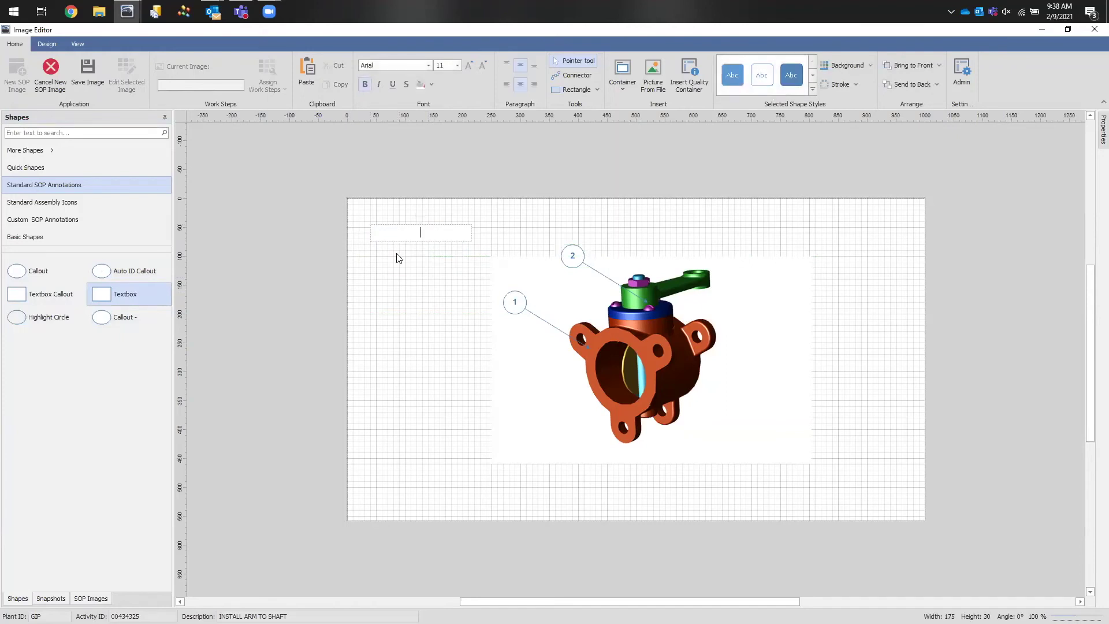
{"action": "type", "text": "Important"}
{"action": "left_click", "coordinate": [435, 290]}
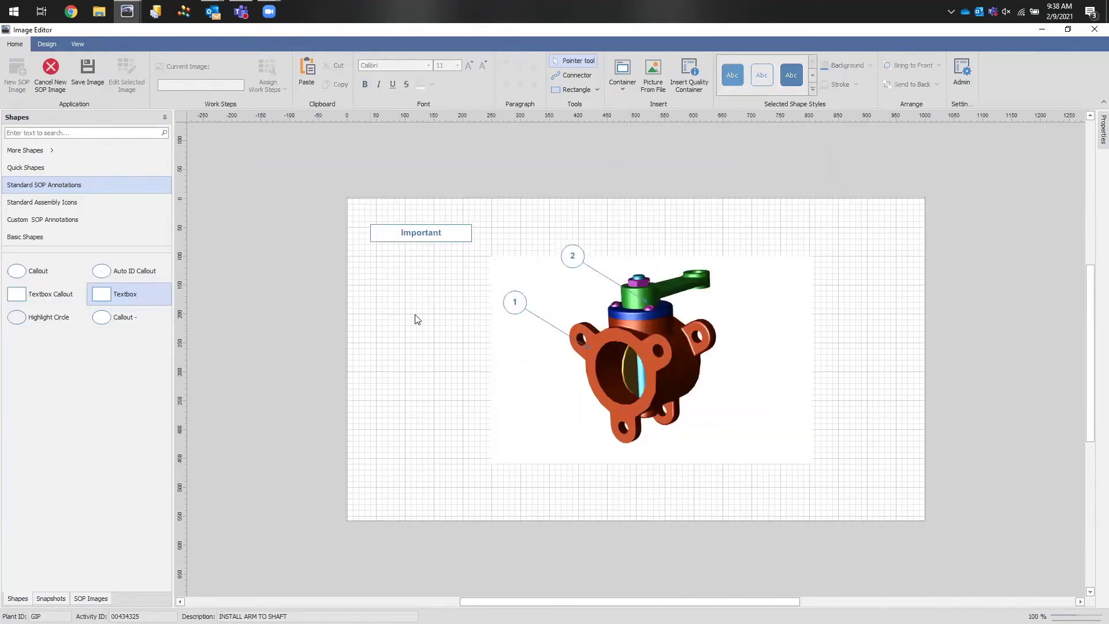
Step: Give the Important text box a dark red outline with a stroke thickness of 3
{"action": "left_click", "coordinate": [407, 242]}
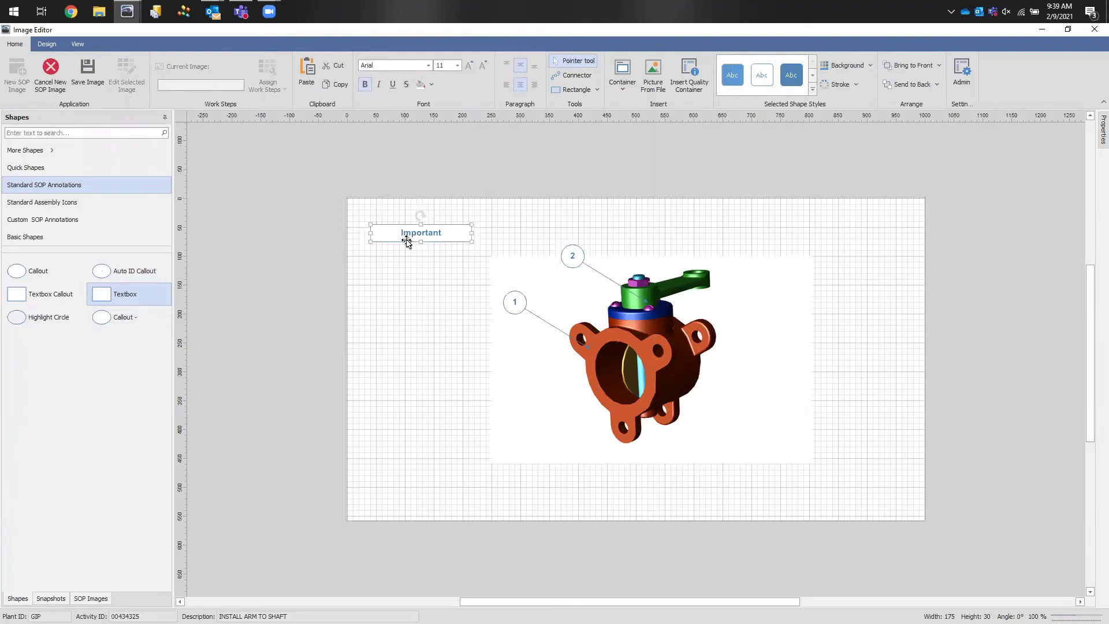
{"action": "left_click", "coordinate": [857, 86]}
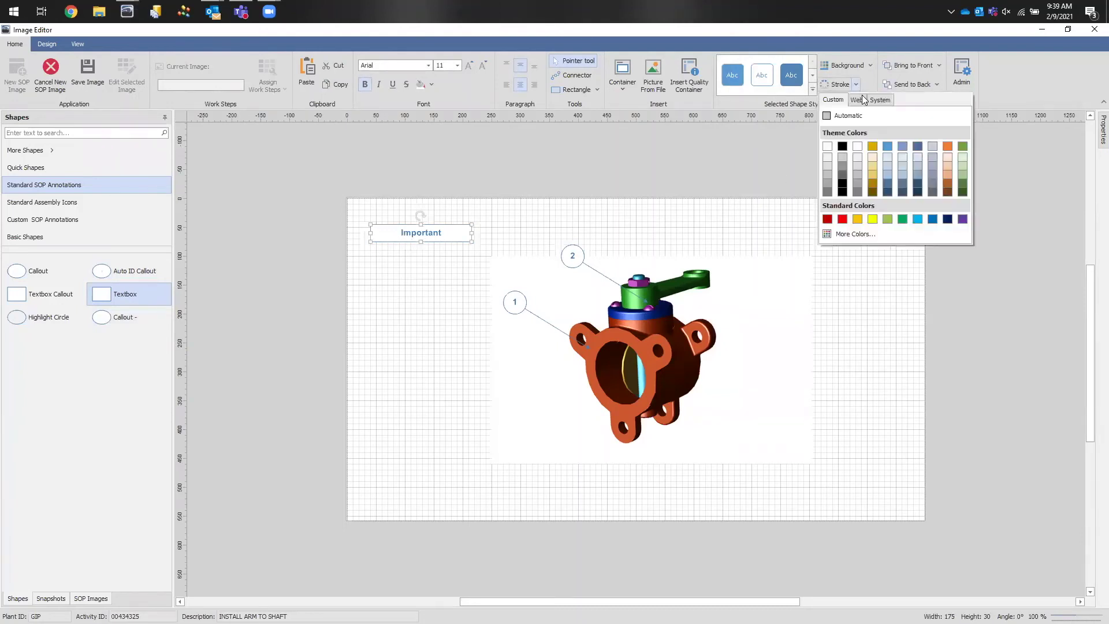
{"action": "left_click", "coordinate": [827, 220]}
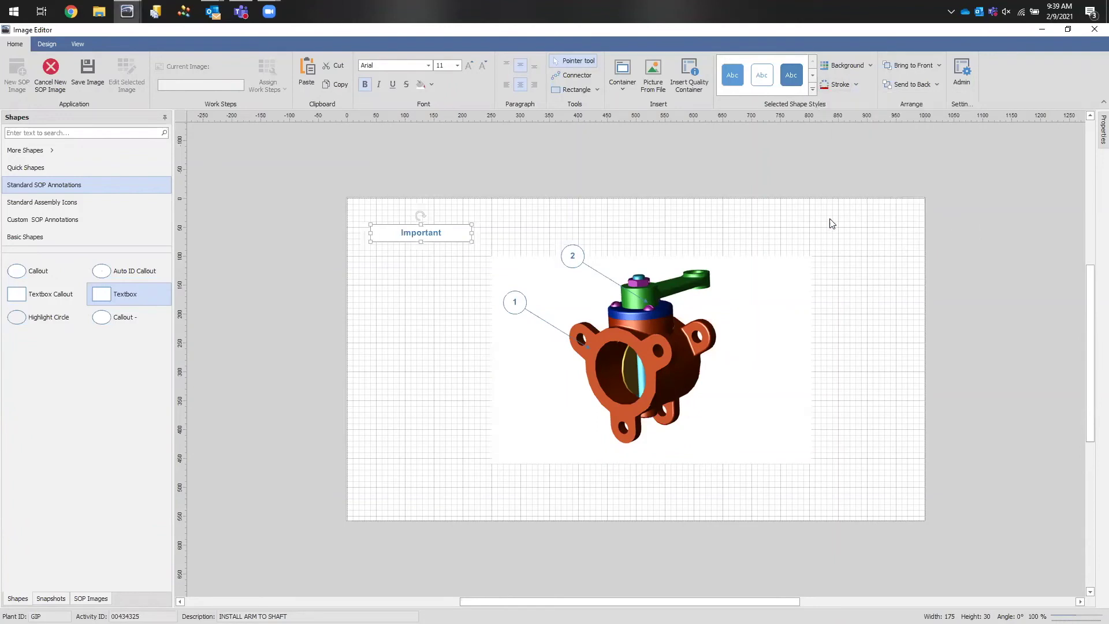
{"action": "mouse_move", "coordinate": [1102, 133]}
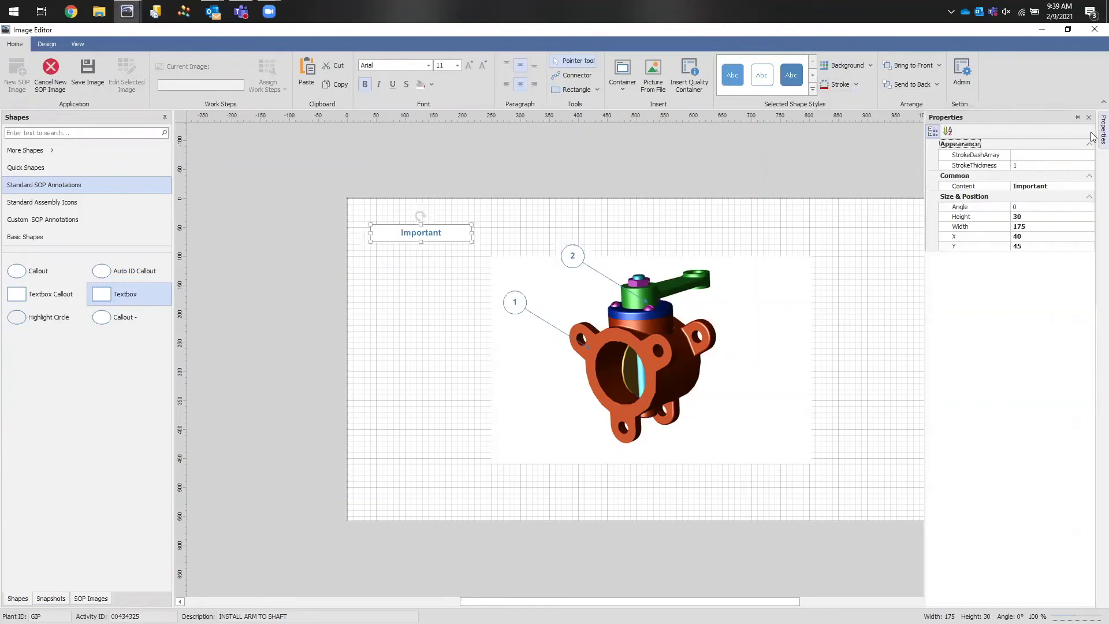
{"action": "left_click", "coordinate": [1078, 118]}
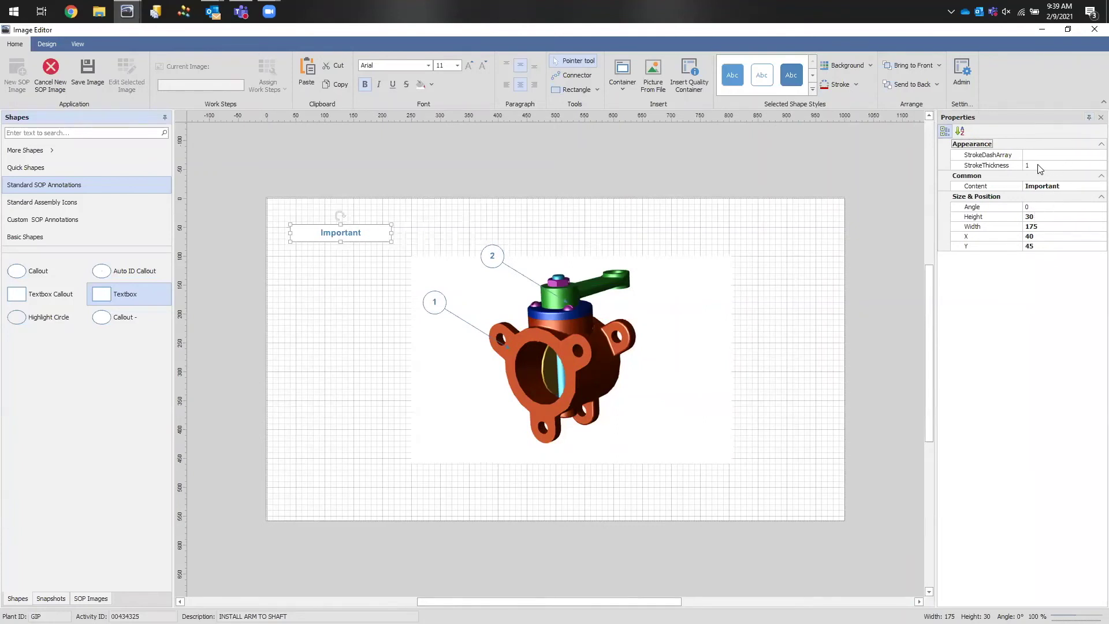
{"action": "left_click", "coordinate": [1039, 167]}
{"action": "type", "text": "3"}
{"action": "key", "text": "Return"}
{"action": "left_click", "coordinate": [373, 349]}
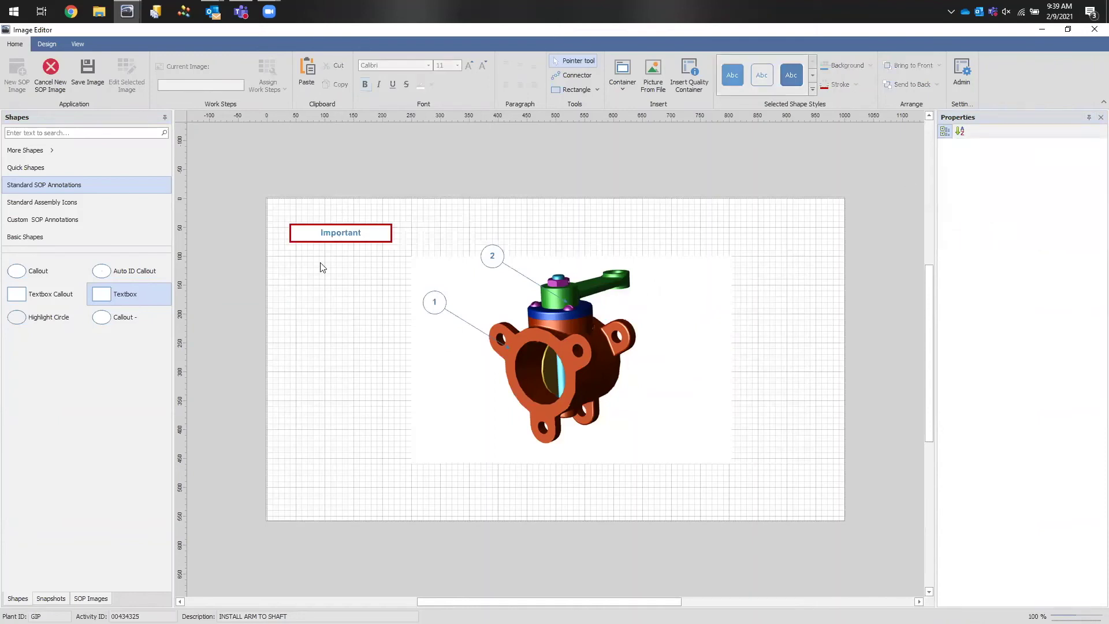
Step: Set the font color of the Important text box to the standard dark red
{"action": "left_click", "coordinate": [341, 237]}
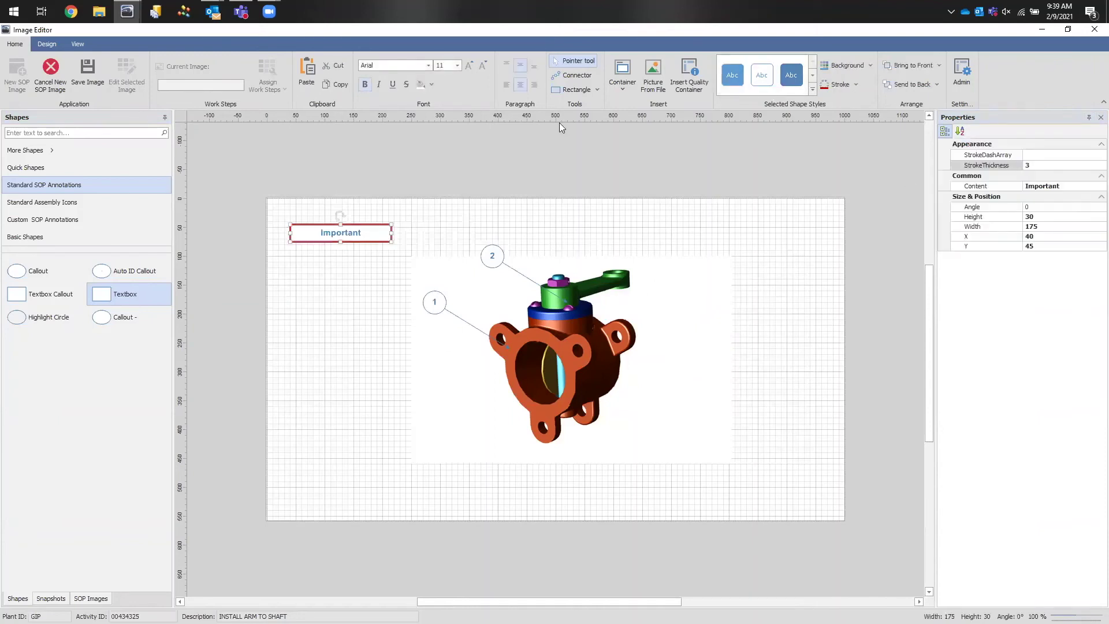
{"action": "left_click", "coordinate": [432, 84]}
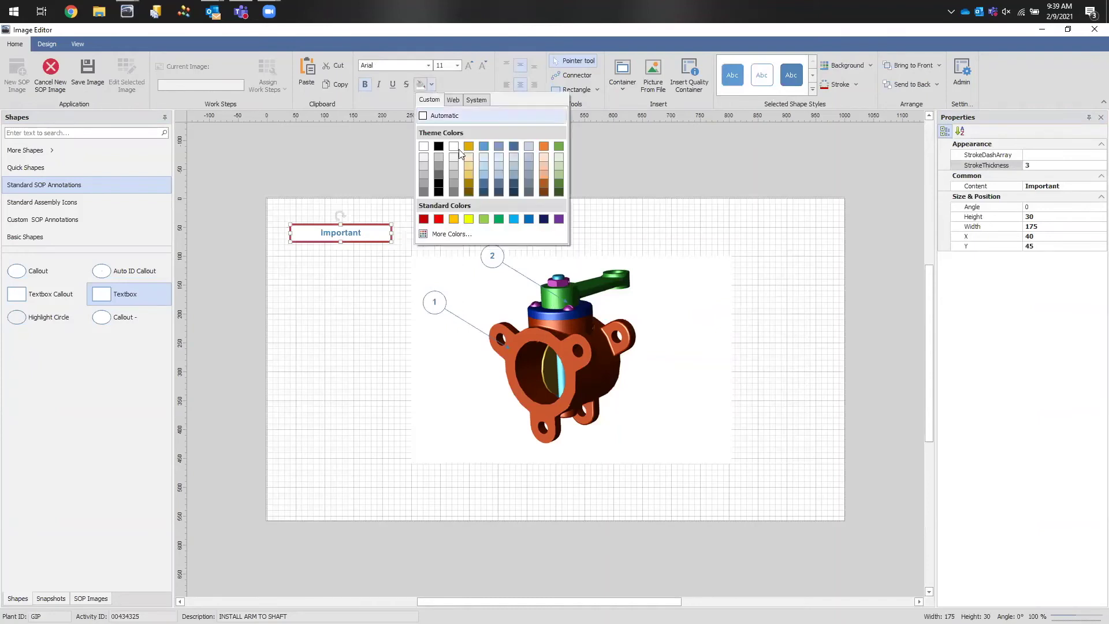
{"action": "left_click", "coordinate": [424, 219]}
{"action": "left_click", "coordinate": [335, 314]}
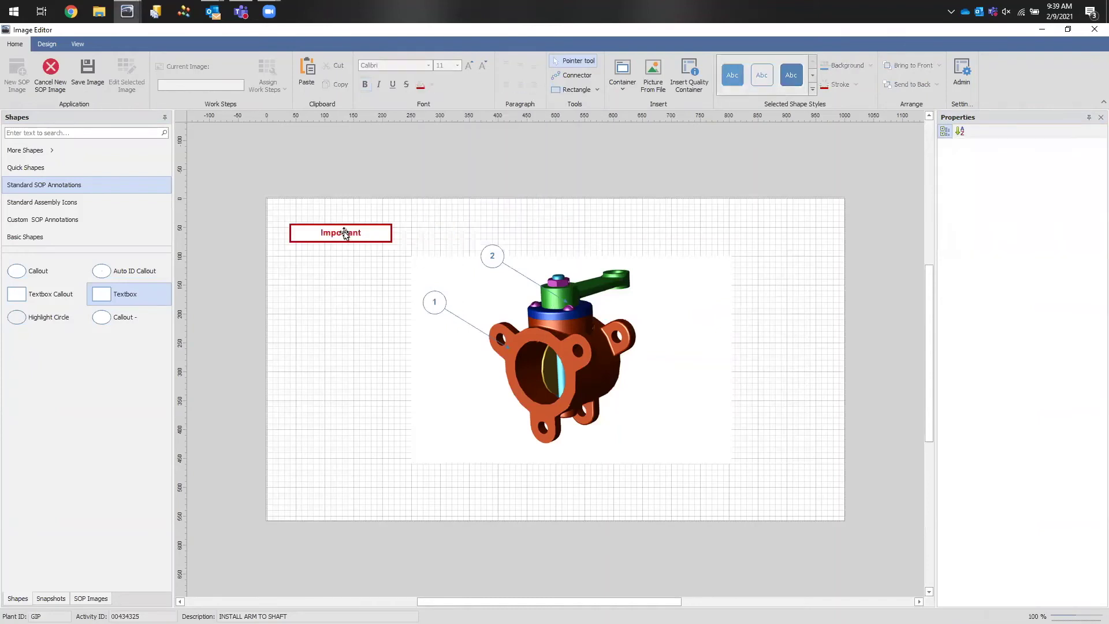
{"action": "left_click", "coordinate": [331, 234]}
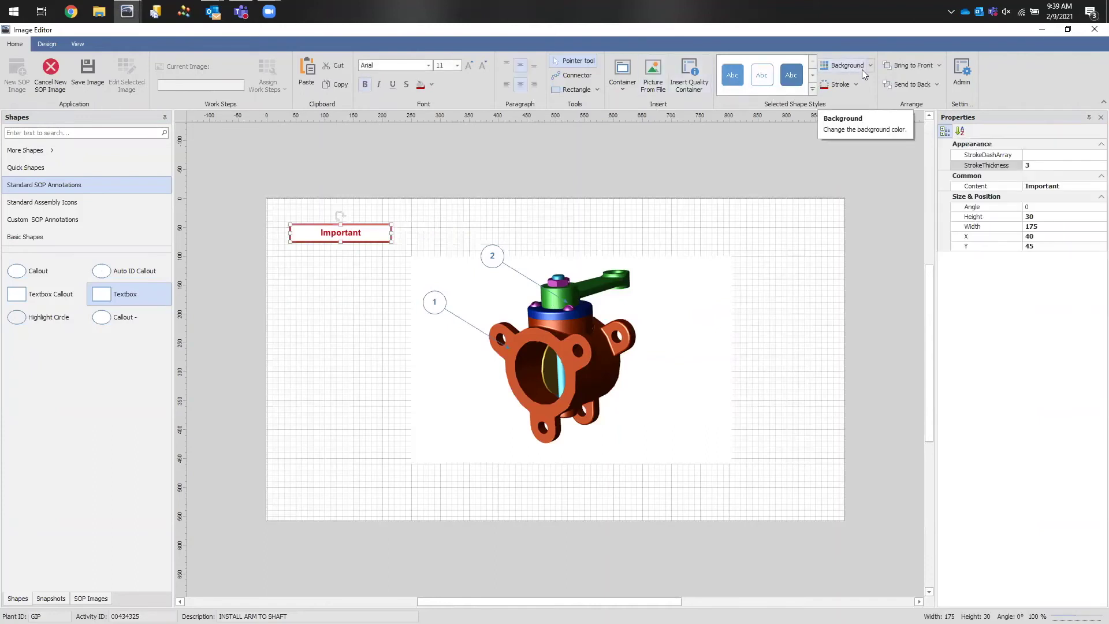
{"action": "left_click", "coordinate": [341, 355]}
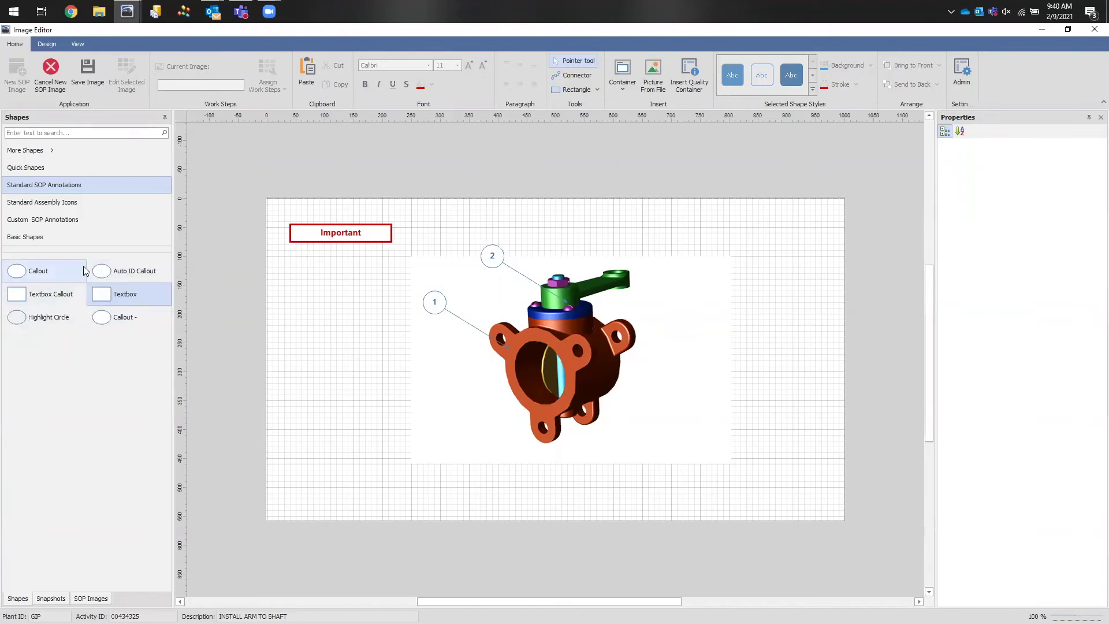
Step: Add a Warning icon and a Stop icon from the Standard Assembly Icons, one above the other below the Important box
{"action": "left_click", "coordinate": [127, 207]}
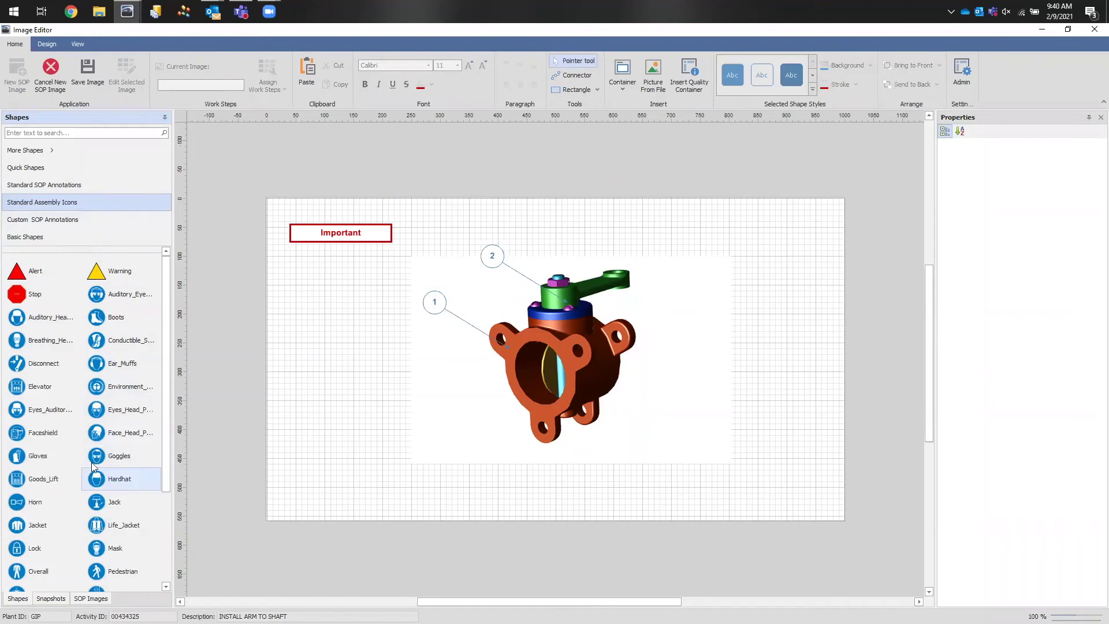
{"action": "left_click_drag", "start_coordinate": [96, 272], "coordinate": [335, 298]}
{"action": "left_click_drag", "start_coordinate": [54, 294], "coordinate": [329, 352]}
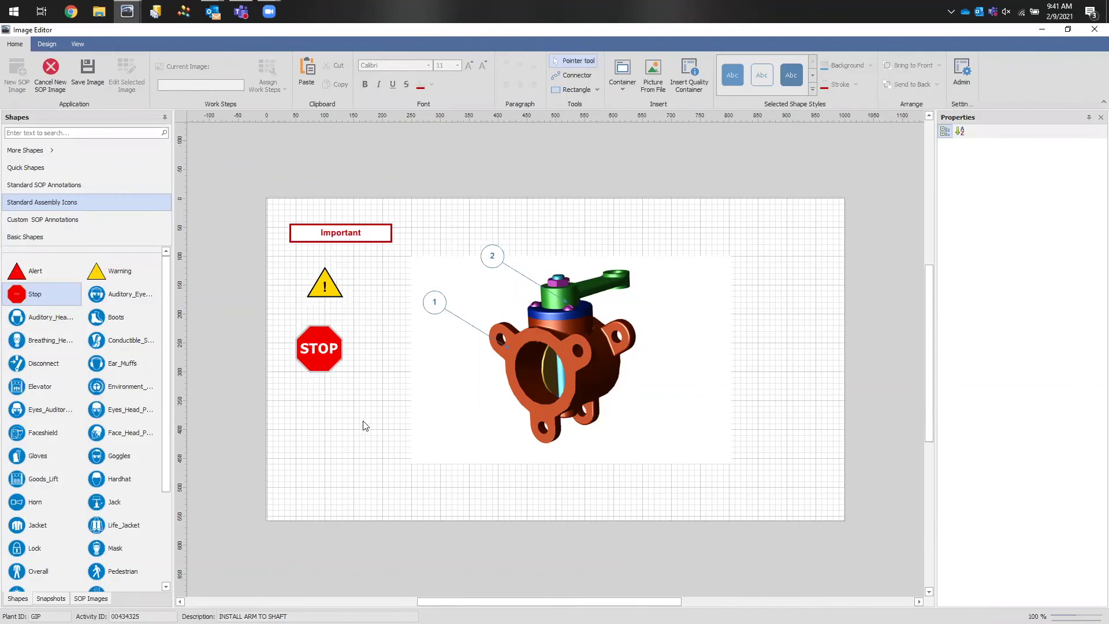
Step: Insert the green arm snapshot 00434325_snapshot_3.png, shrink it to about 381 by 212, and place it below the Stop icon
{"action": "left_click", "coordinate": [51, 599]}
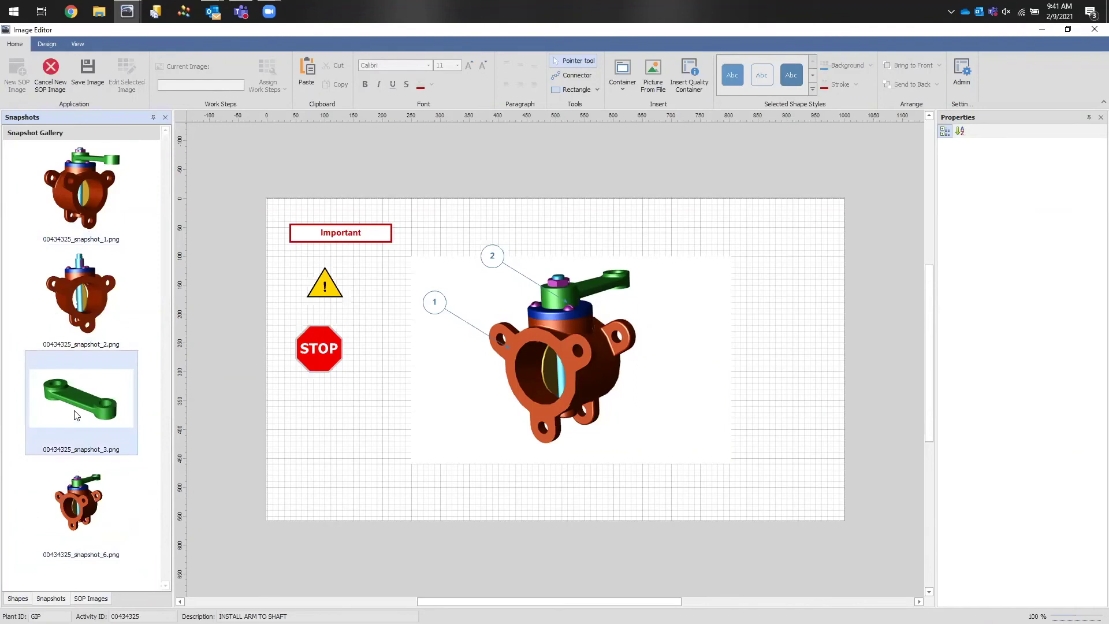
{"action": "left_click_drag", "start_coordinate": [74, 415], "coordinate": [333, 408]}
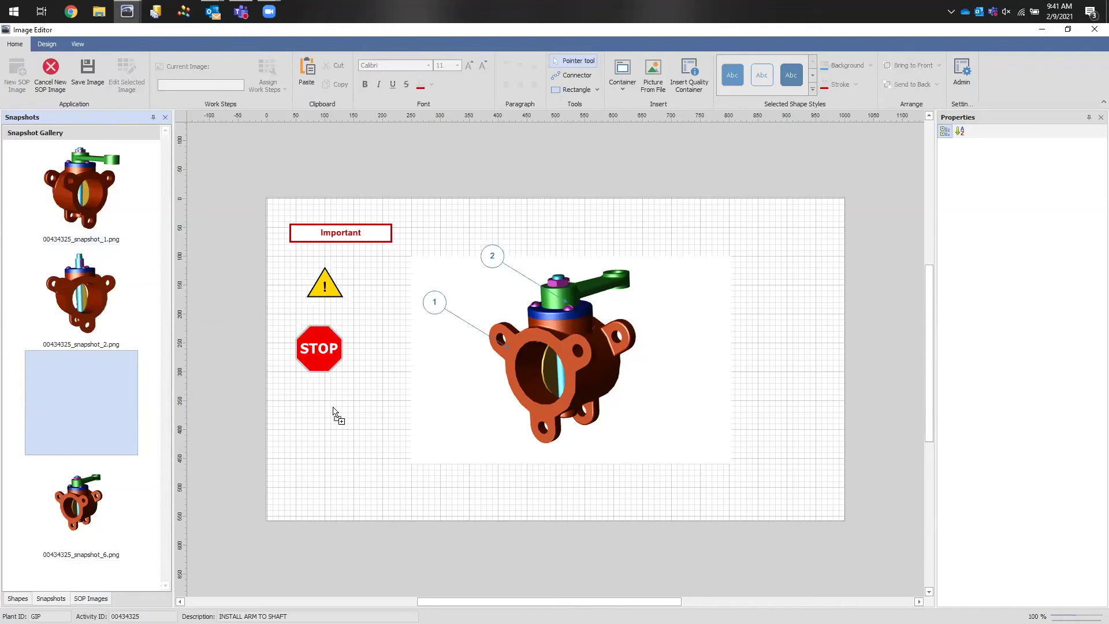
{"action": "left_click_drag", "start_coordinate": [333, 408], "coordinate": [333, 406]}
{"action": "left_click", "coordinate": [409, 325]}
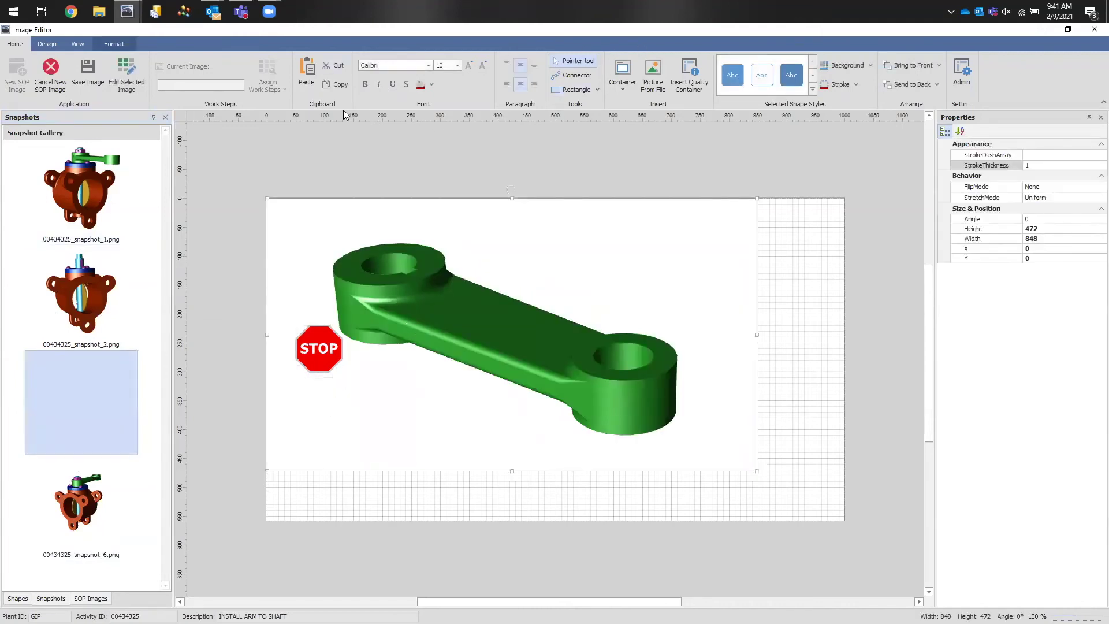
{"action": "left_click_drag", "start_coordinate": [267, 200], "coordinate": [620, 349]}
{"action": "left_click_drag", "start_coordinate": [638, 386], "coordinate": [386, 418]}
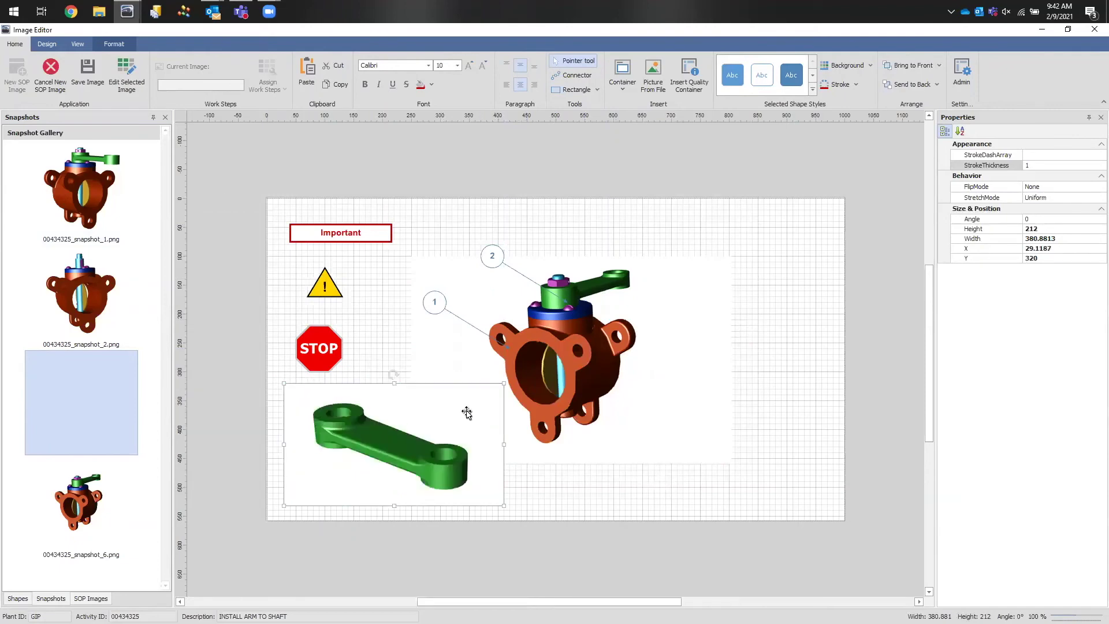
Step: Send the green arm picture behind the valve picture
{"action": "left_click", "coordinate": [906, 90]}
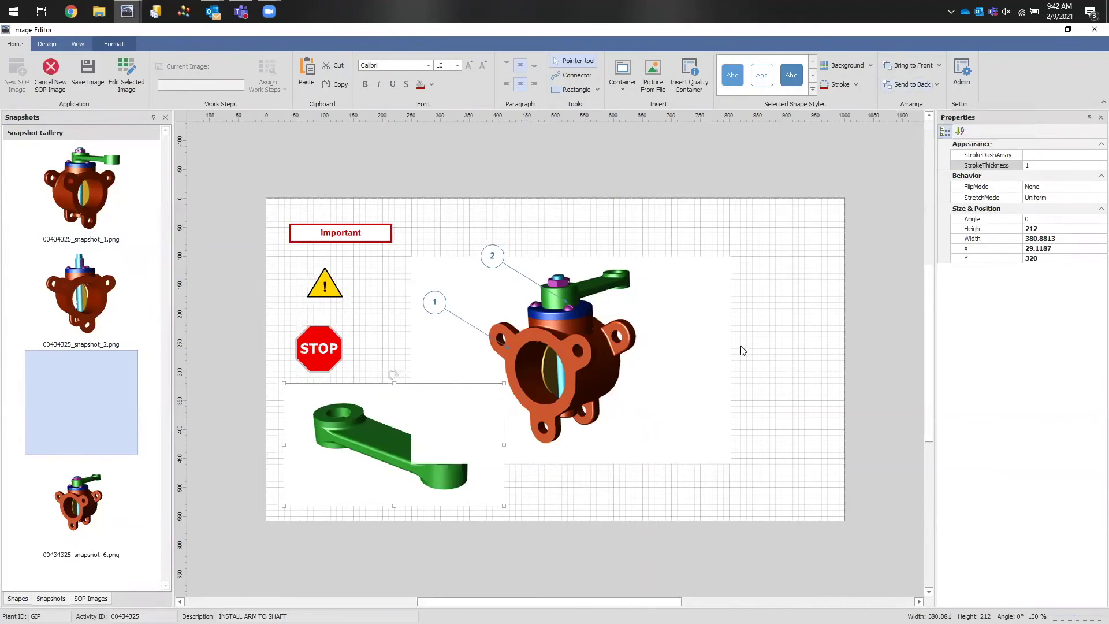
{"action": "left_click", "coordinate": [723, 338]}
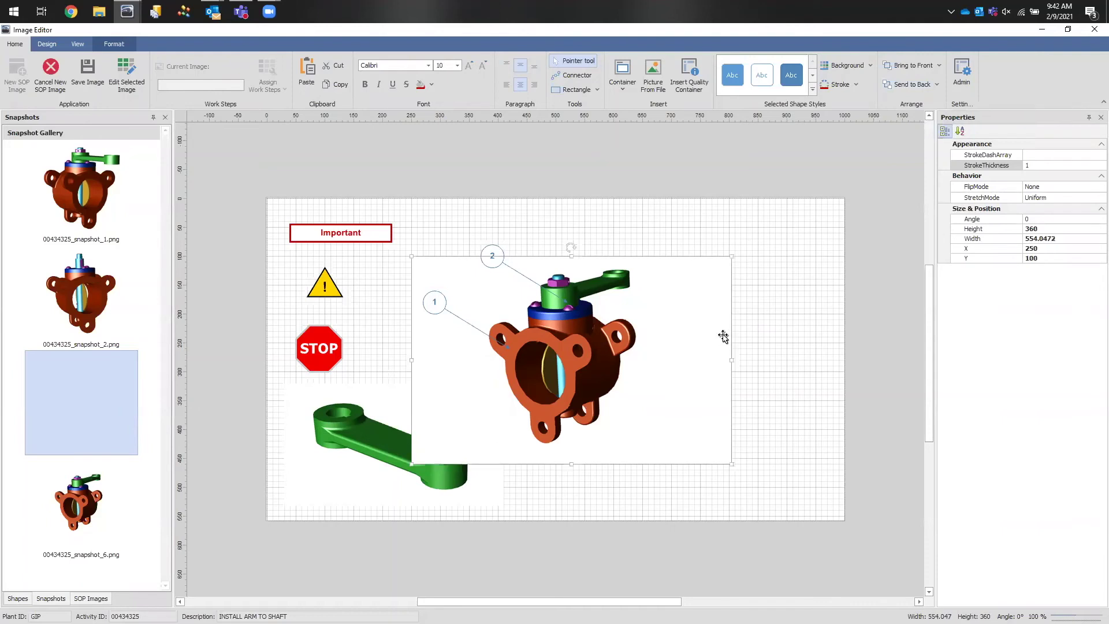
{"action": "key", "text": "Escape"}
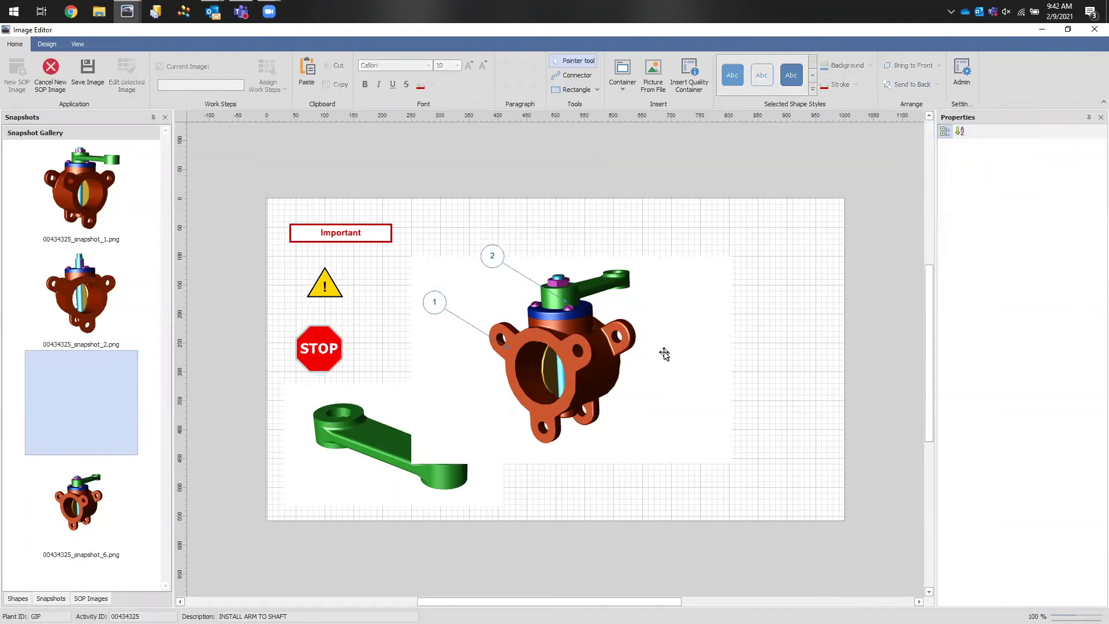
{"action": "left_click", "coordinate": [664, 354]}
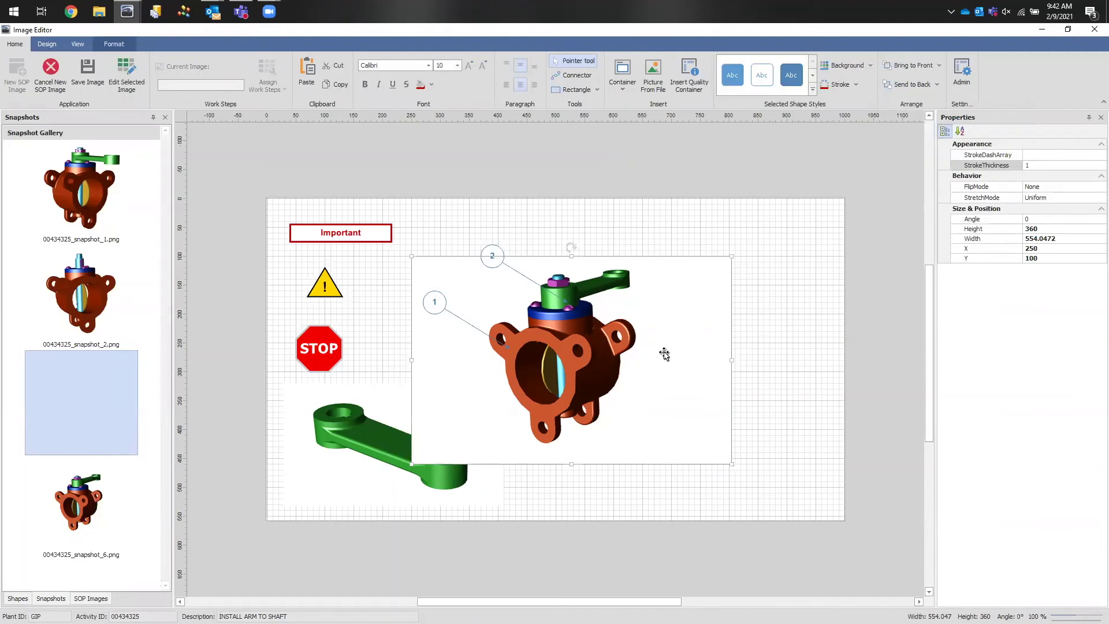
Step: Bring the green arm picture in front of the valve picture
{"action": "left_click", "coordinate": [334, 451]}
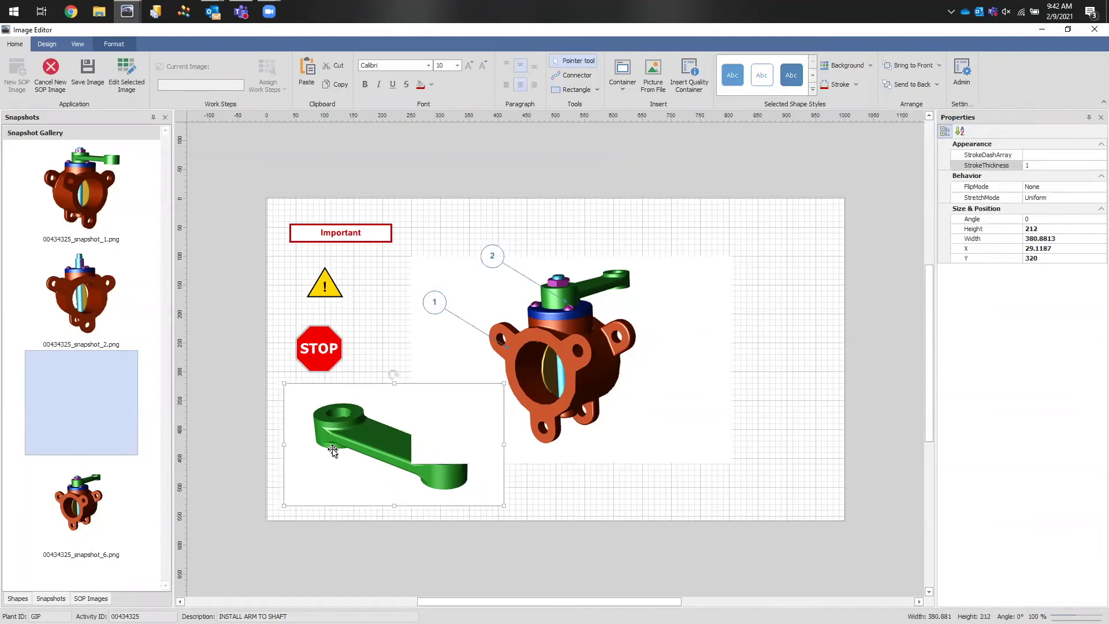
{"action": "left_click", "coordinate": [915, 68]}
{"action": "left_click", "coordinate": [798, 297]}
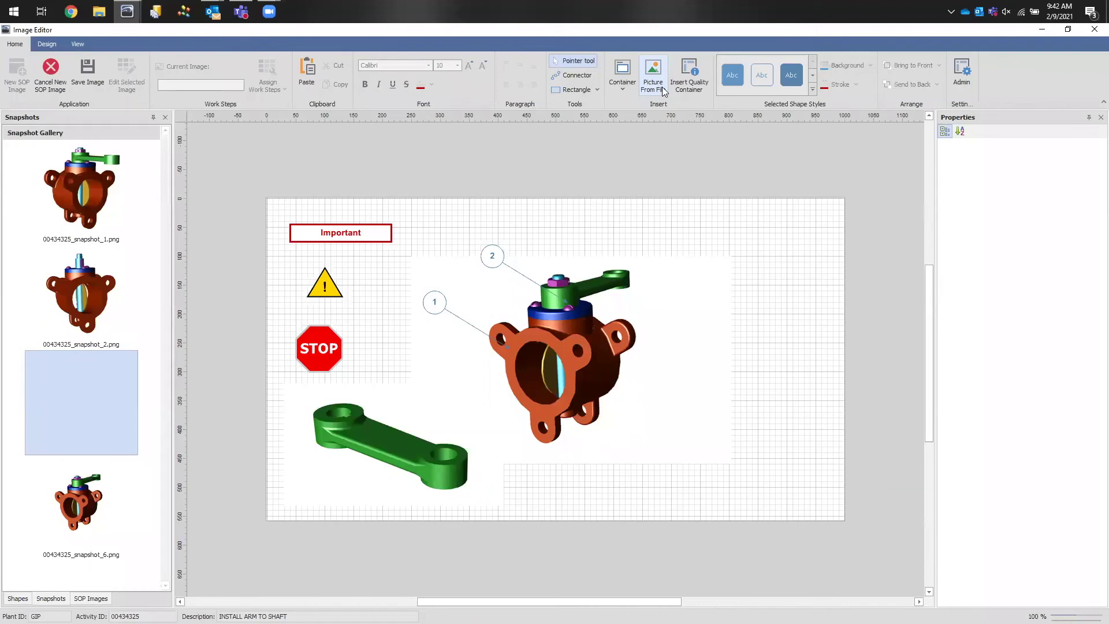
Step: View the file browser for inserting a picture from file and close it without inserting anything
{"action": "left_click", "coordinate": [663, 87]}
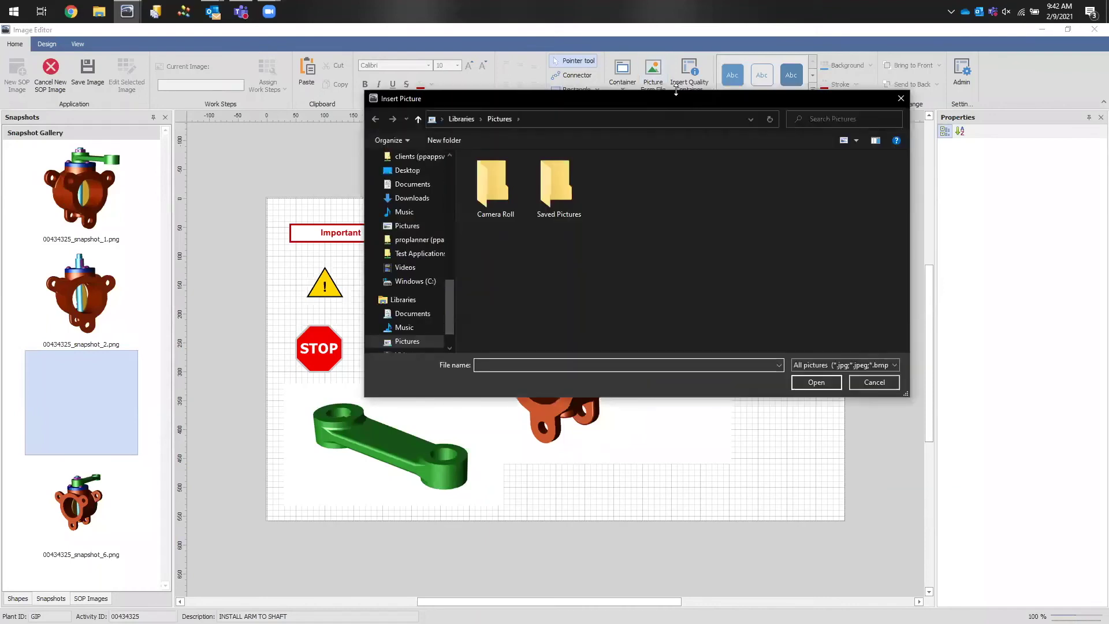
{"action": "left_click_drag", "start_coordinate": [660, 105], "coordinate": [613, 123]}
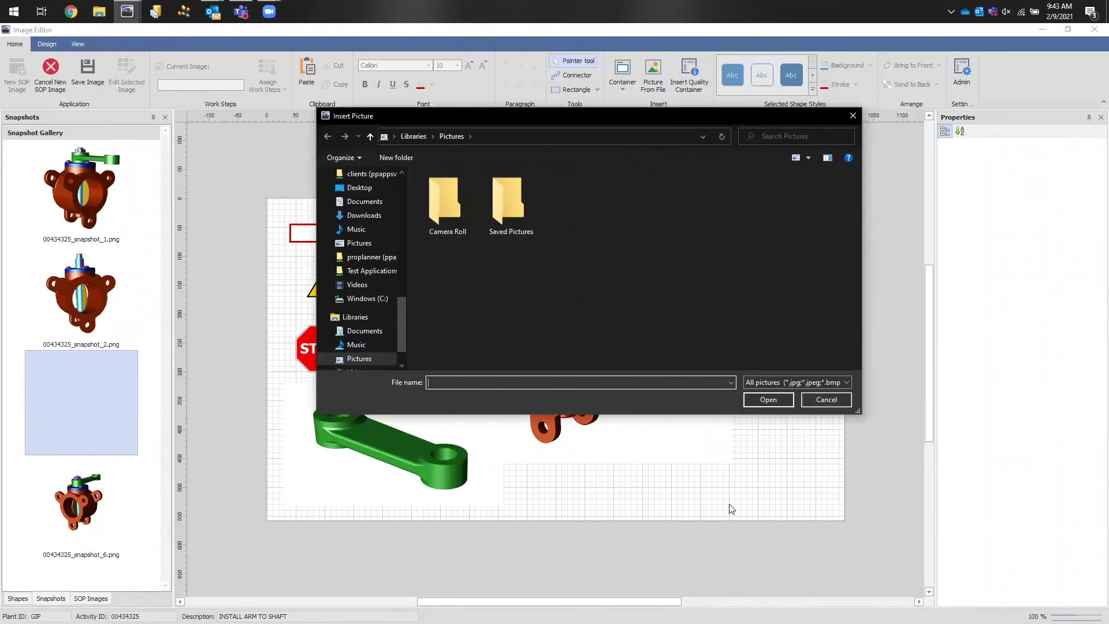
{"action": "left_click", "coordinate": [816, 401]}
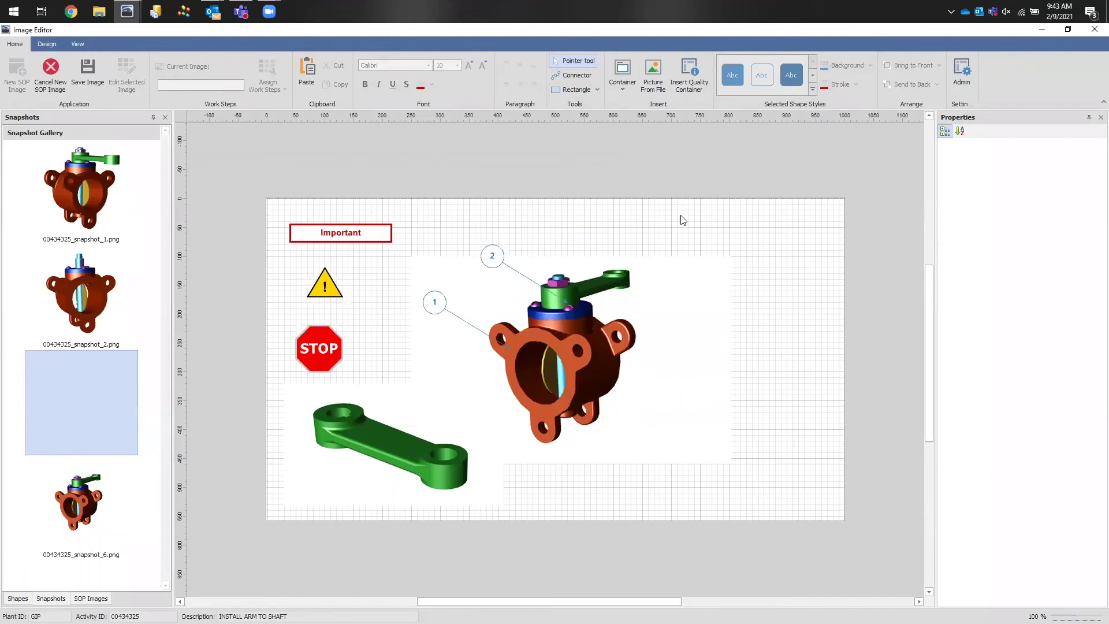
Step: Save the annotated SOP image to the activity documents and show the SOP Image Gallery
{"action": "left_click", "coordinate": [88, 81]}
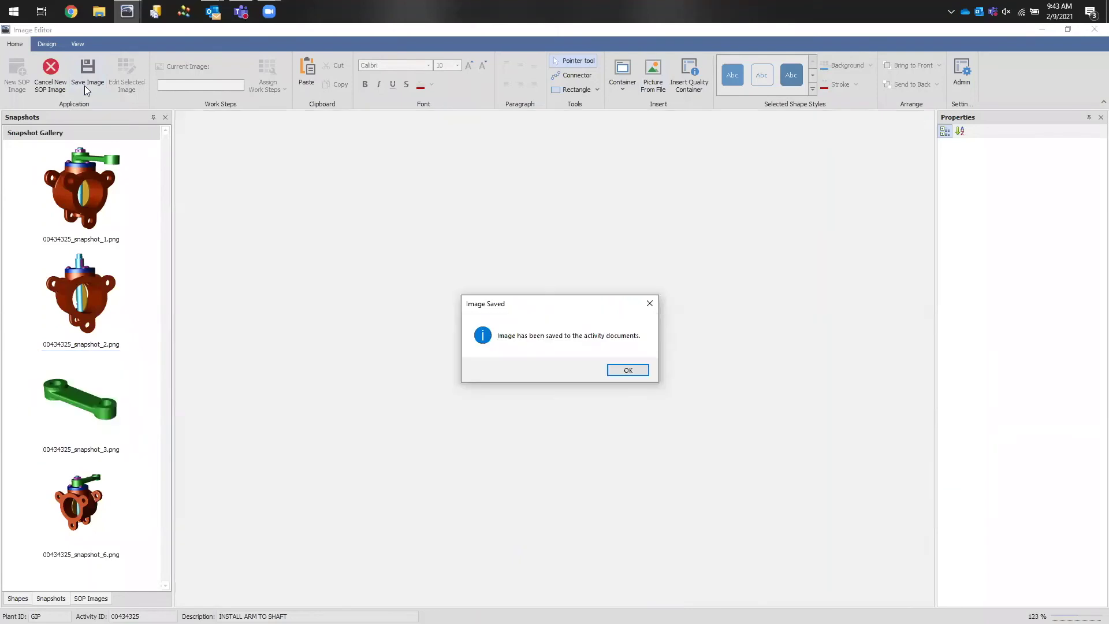
{"action": "left_click", "coordinate": [610, 373]}
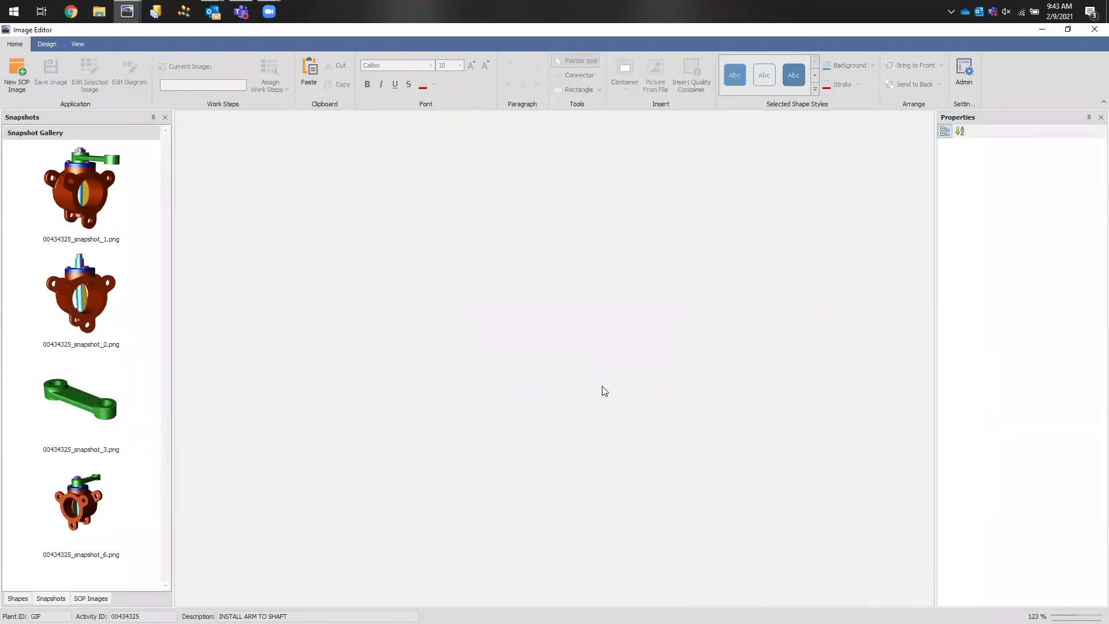
{"action": "left_click", "coordinate": [93, 599]}
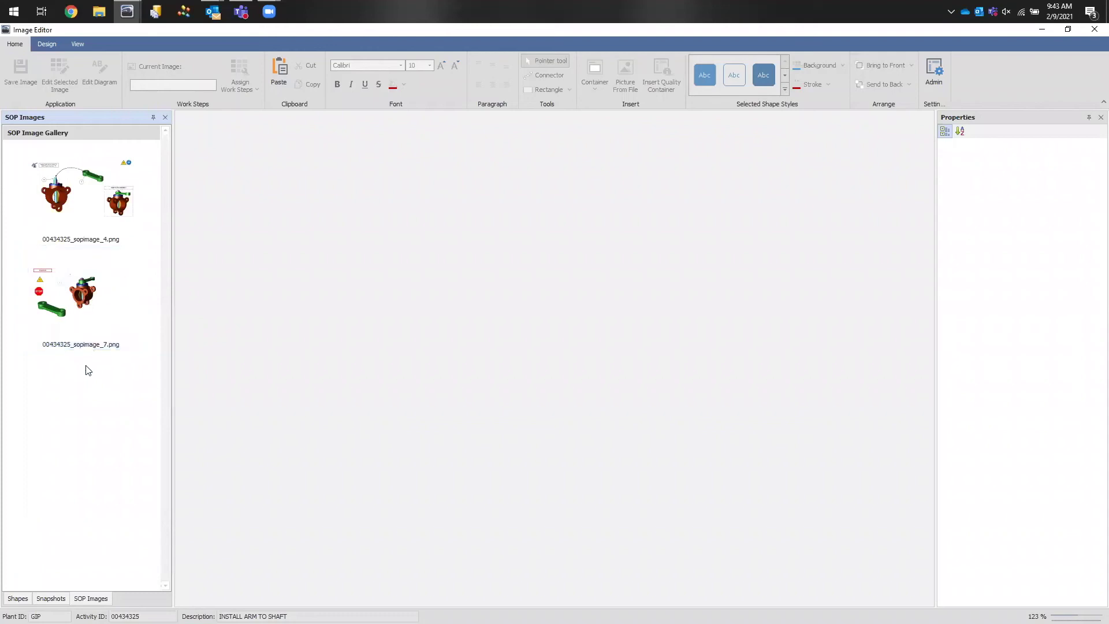
Step: Reopen 00434325_sopimage_7.png for diagram editing and delete its Stop icon
{"action": "left_click", "coordinate": [104, 292]}
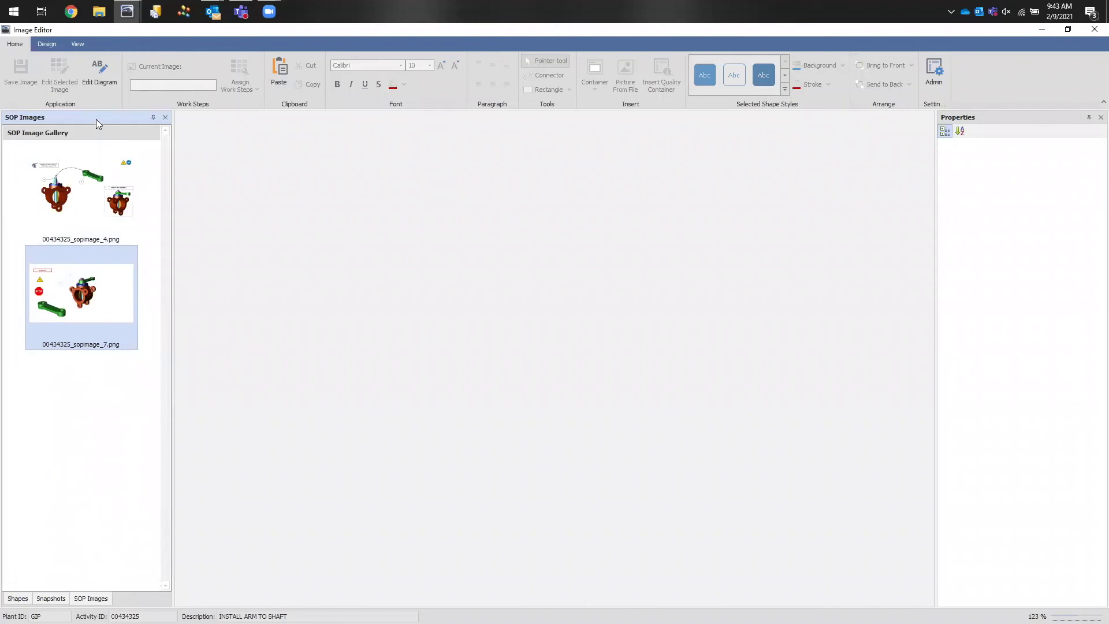
{"action": "left_click", "coordinate": [100, 84]}
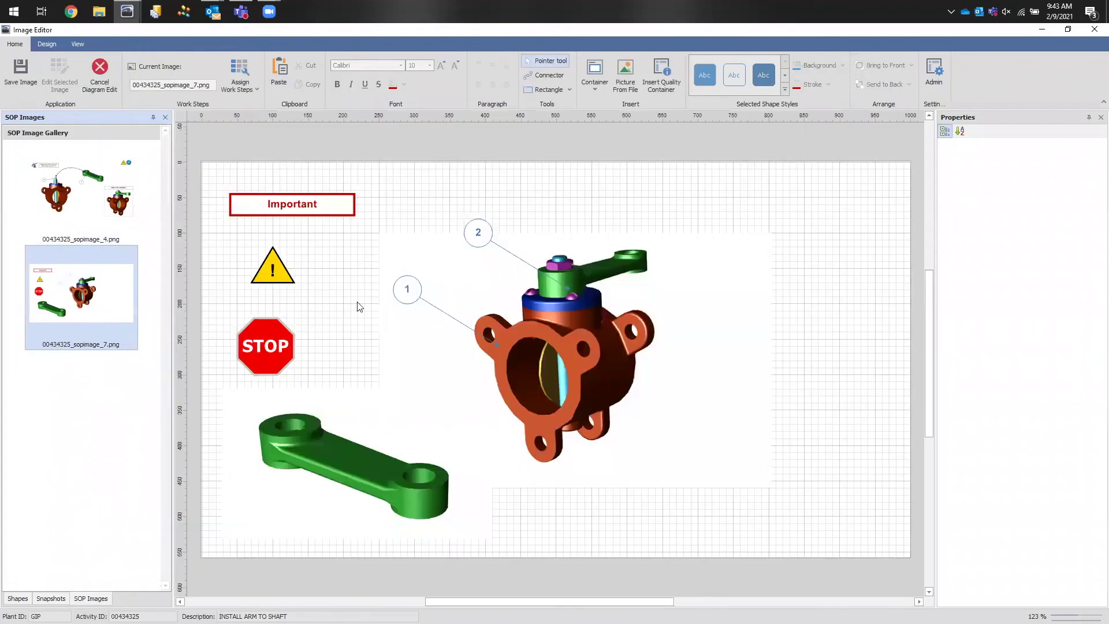
{"action": "left_click", "coordinate": [250, 346]}
{"action": "key", "text": "Delete"}
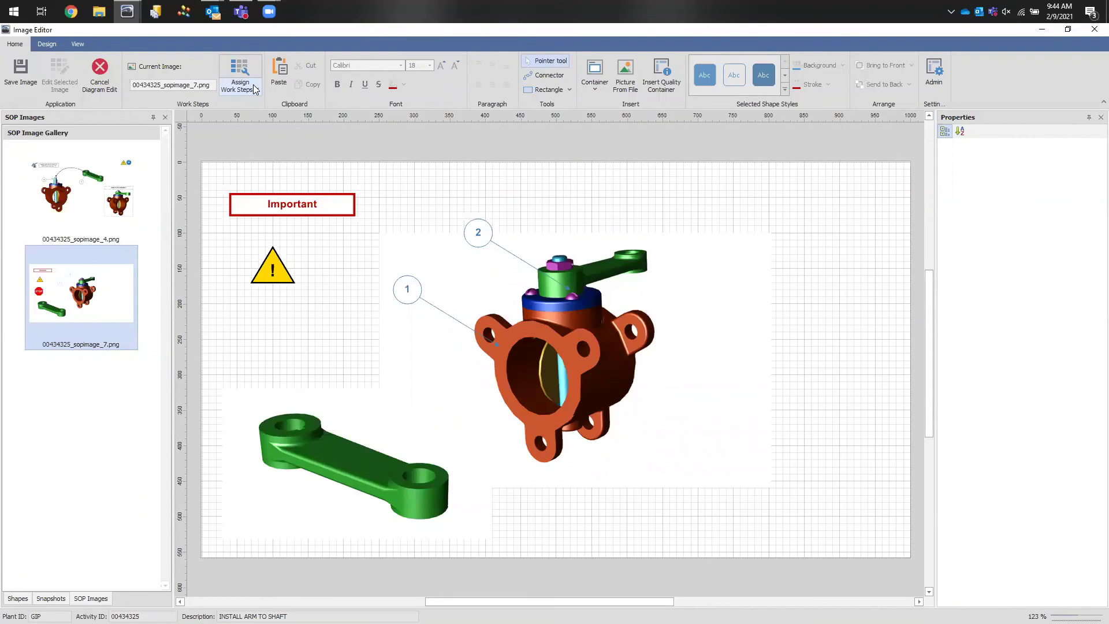
Step: Save the edited SOP image and close the Image Editor to return to Virtual Build
{"action": "left_click", "coordinate": [25, 86]}
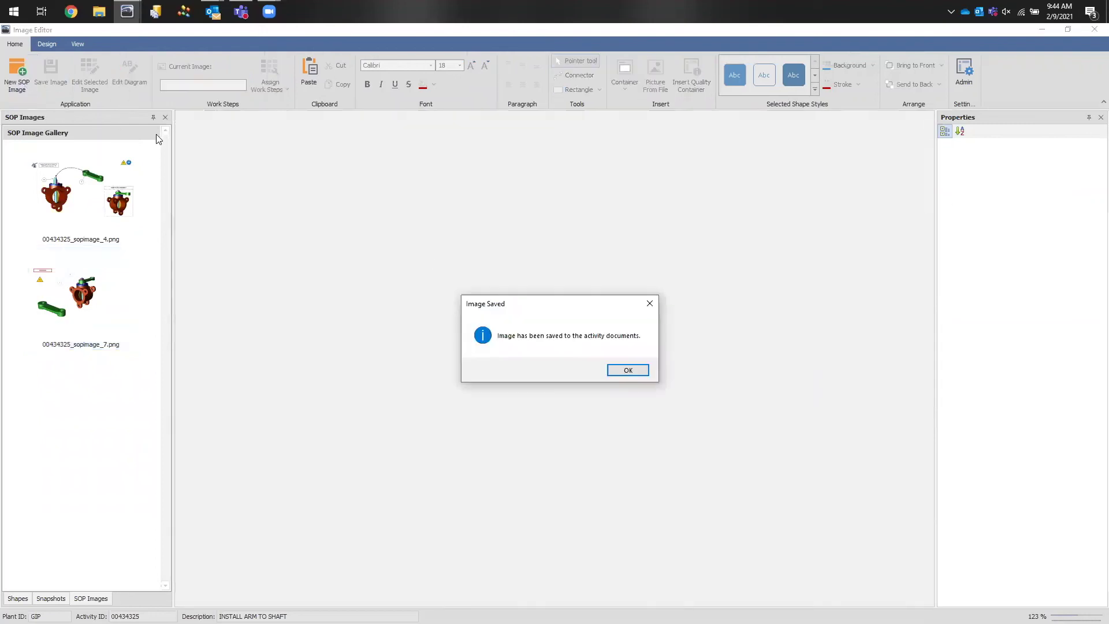
{"action": "left_click", "coordinate": [622, 373]}
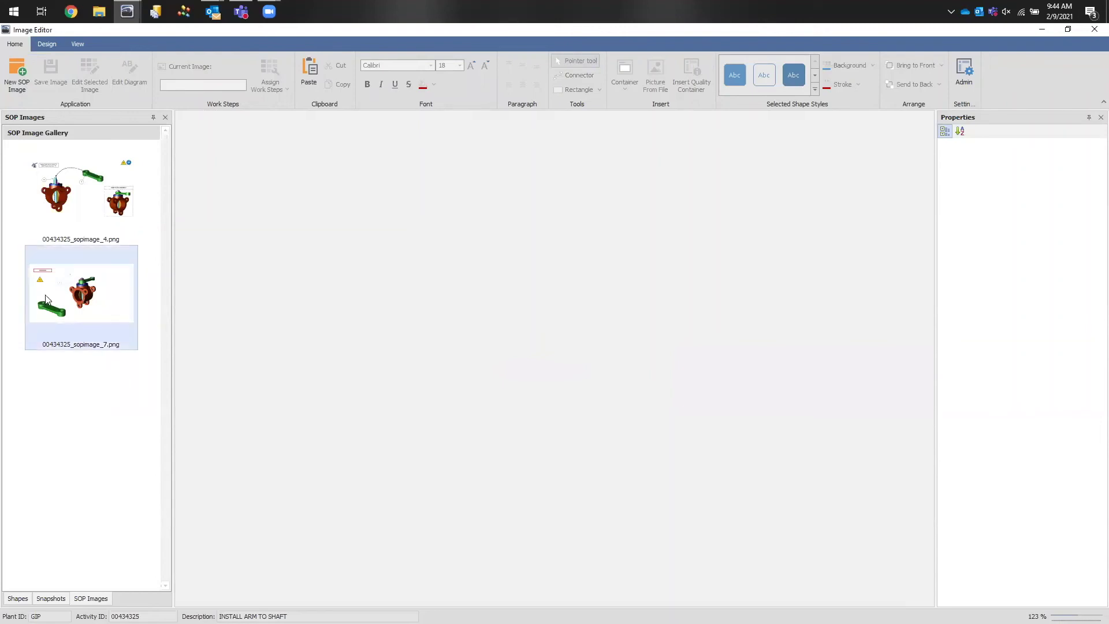
{"action": "left_click", "coordinate": [63, 302]}
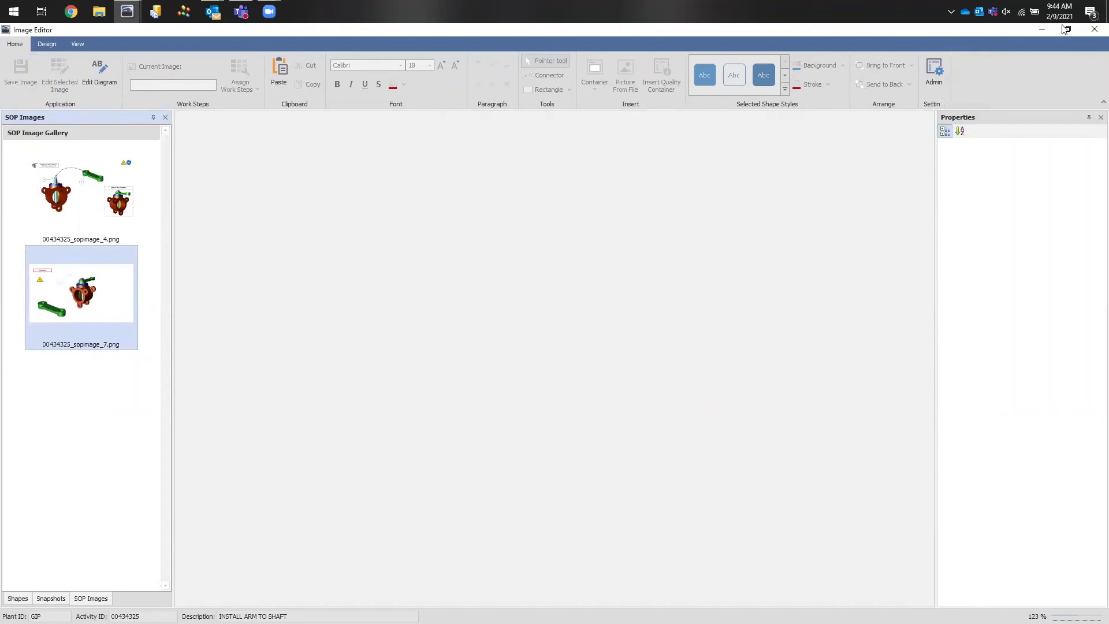
{"action": "left_click", "coordinate": [1093, 32]}
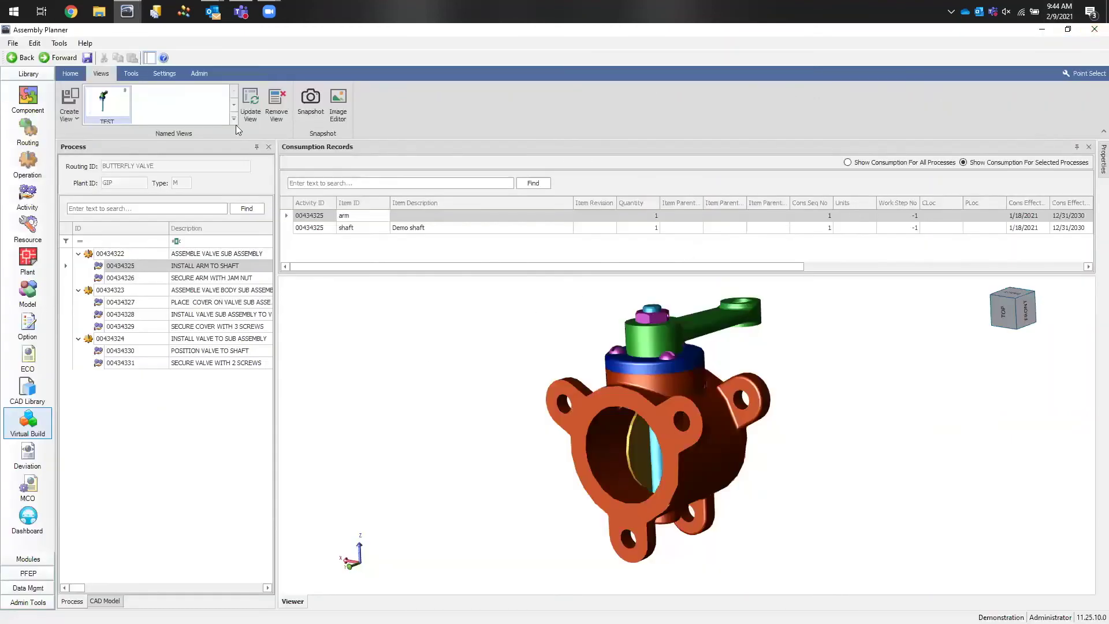
Step: Use Transform to move one of the purple screws out of the blue cover, along the red axis, clear of the valve
{"action": "left_click", "coordinate": [138, 74]}
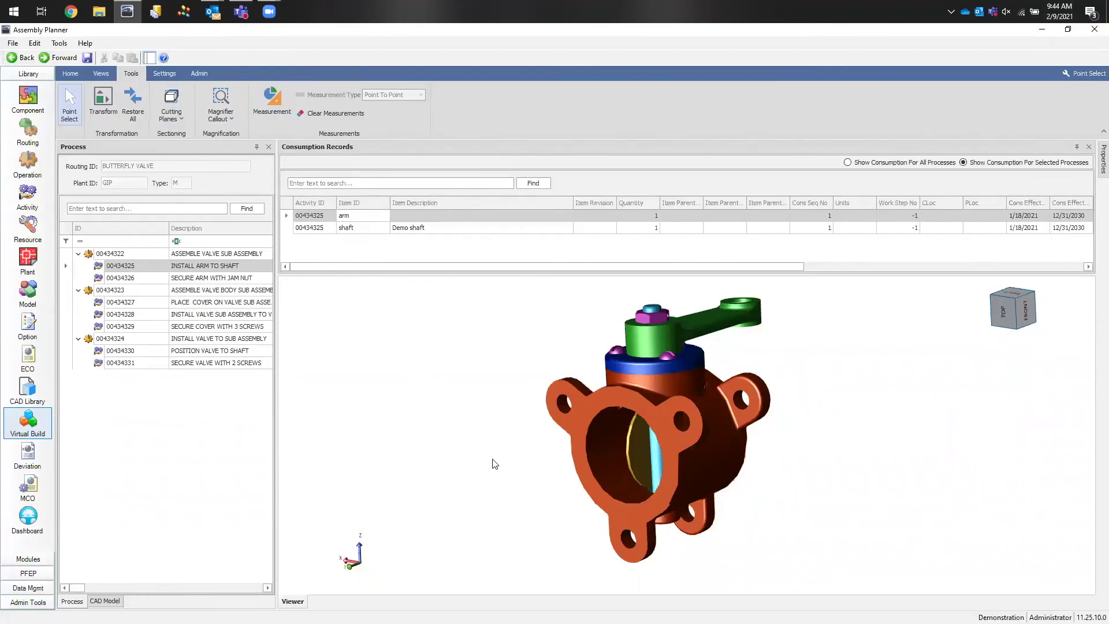
{"action": "middle_click_drag", "start_coordinate": [488, 502], "coordinate": [487, 537]}
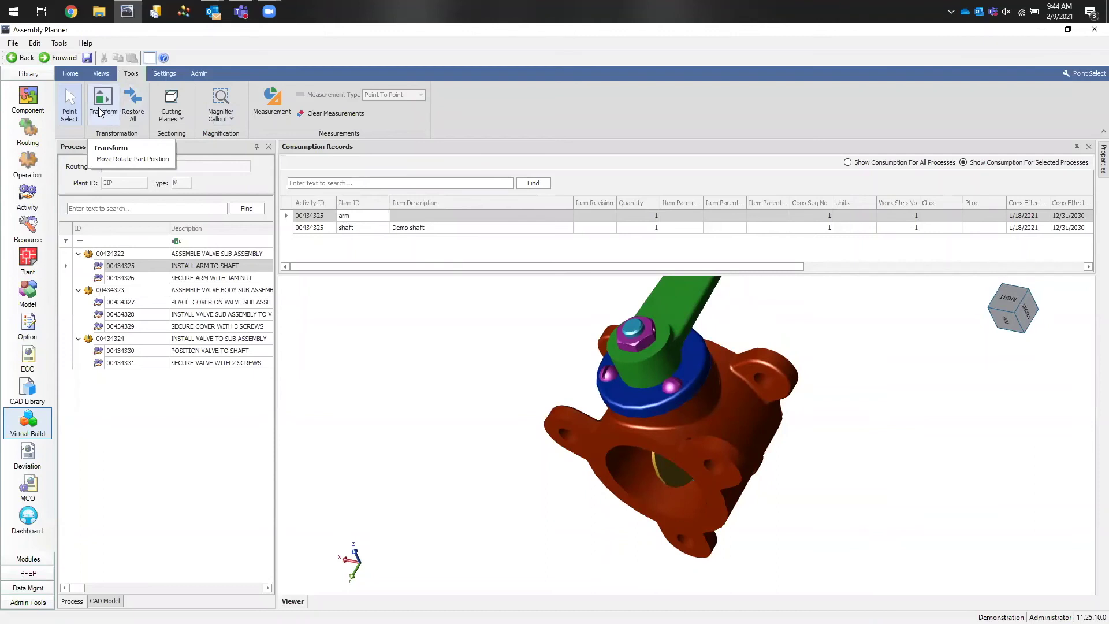
{"action": "left_click", "coordinate": [100, 112]}
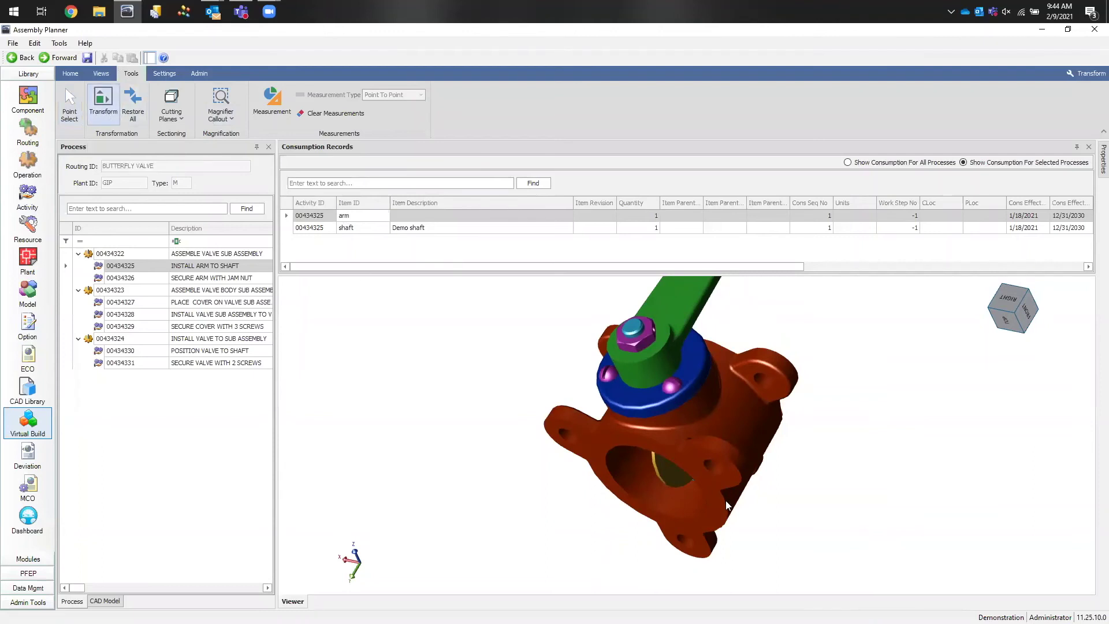
{"action": "left_click", "coordinate": [609, 381]}
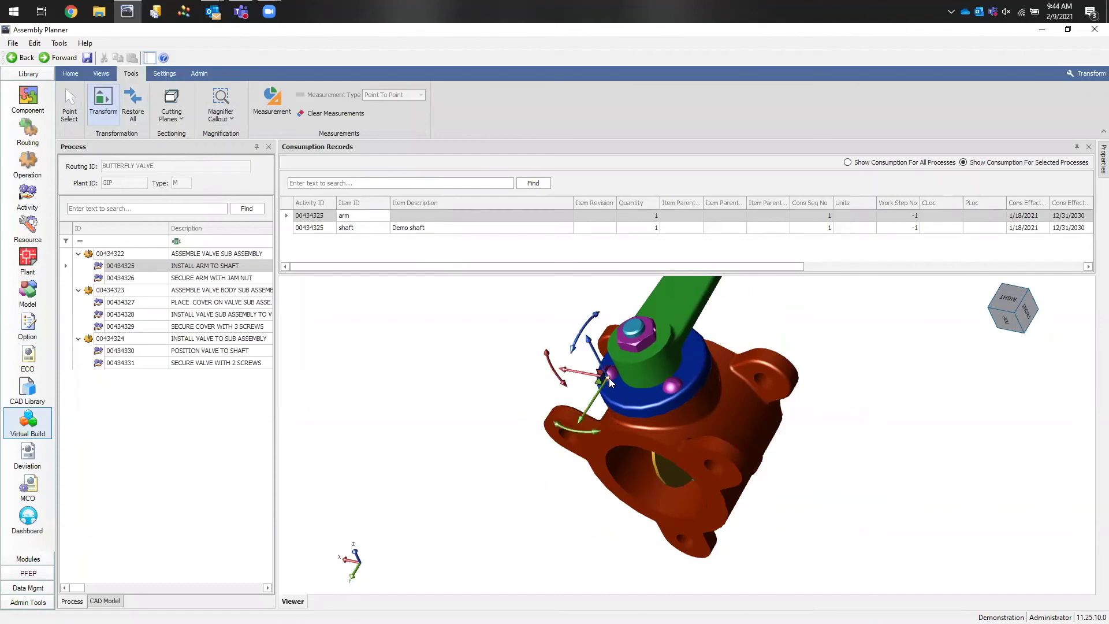
{"action": "left_click_drag", "start_coordinate": [581, 372], "coordinate": [447, 352]}
{"action": "left_click", "coordinate": [439, 436]}
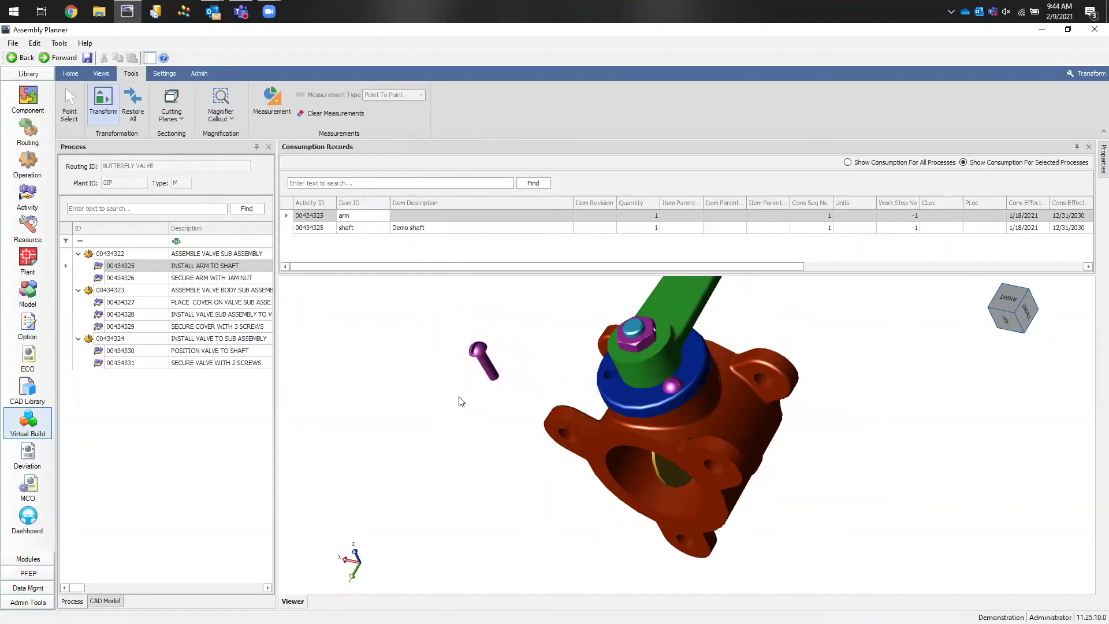
Step: Restore all transformed parts so the displaced purple screw goes back into the blue cover
{"action": "left_click", "coordinate": [138, 110]}
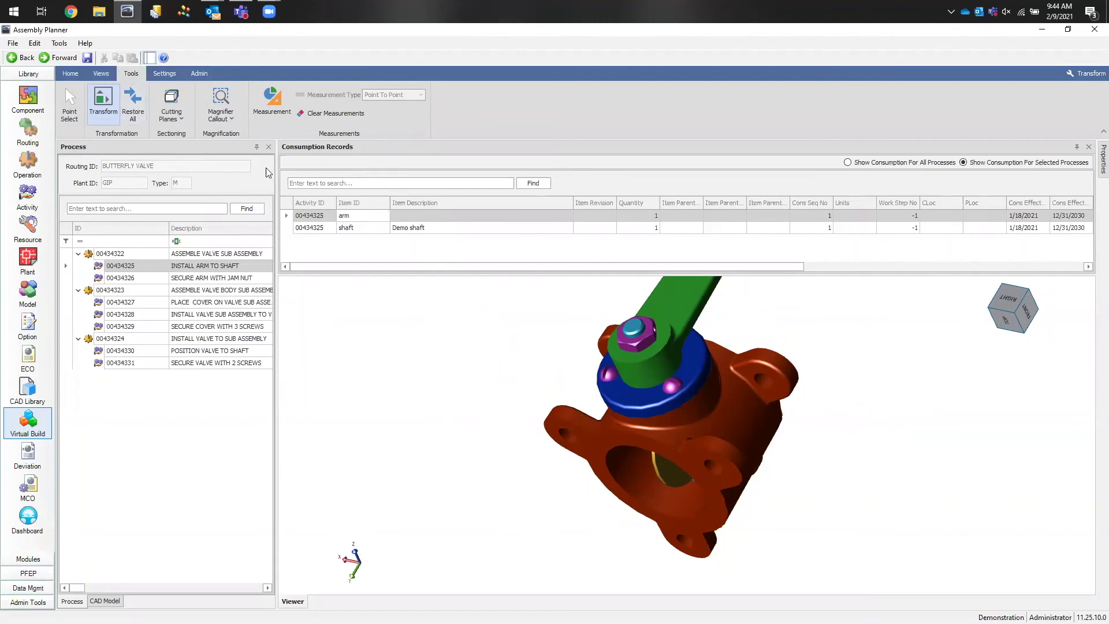
{"action": "middle_click_drag", "start_coordinate": [446, 380], "coordinate": [474, 309]}
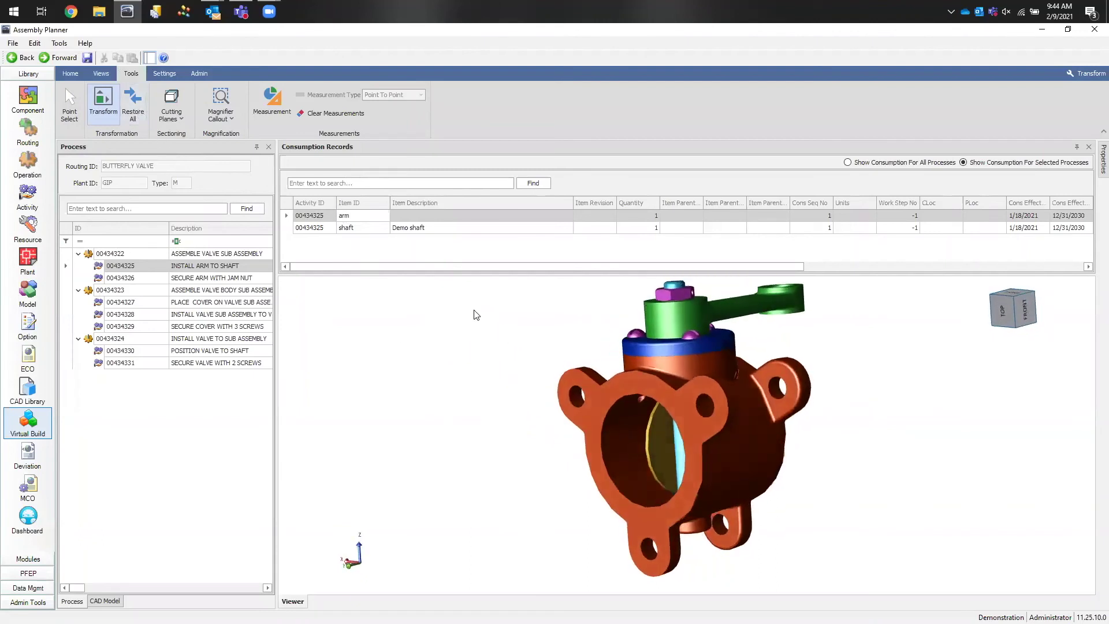
Step: Section the valve assembly with a Y-axis cutting plane and inspect its interior from the cut side
{"action": "left_click", "coordinate": [182, 119]}
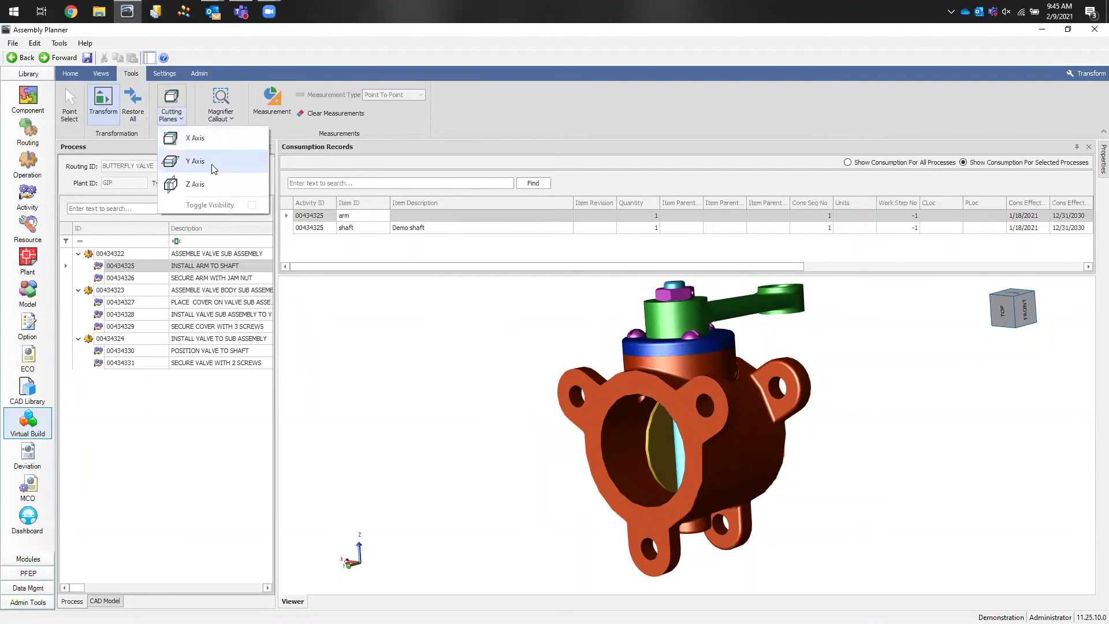
{"action": "left_click", "coordinate": [194, 161]}
{"action": "middle_click_drag", "start_coordinate": [403, 364], "coordinate": [591, 407]}
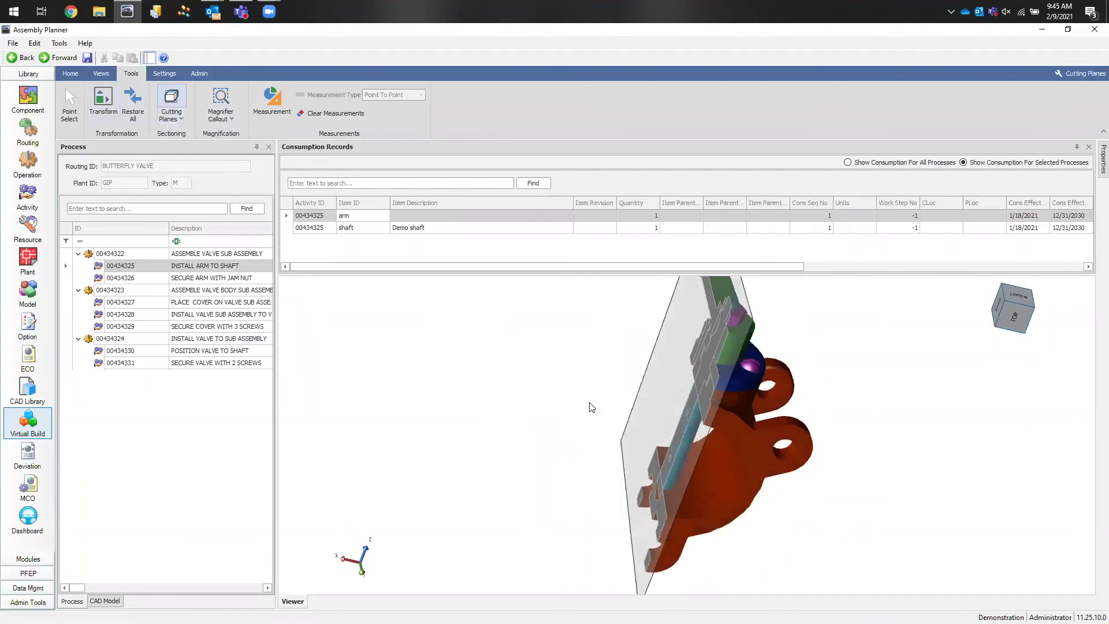
{"action": "middle_click_drag", "start_coordinate": [990, 386], "coordinate": [1074, 317]}
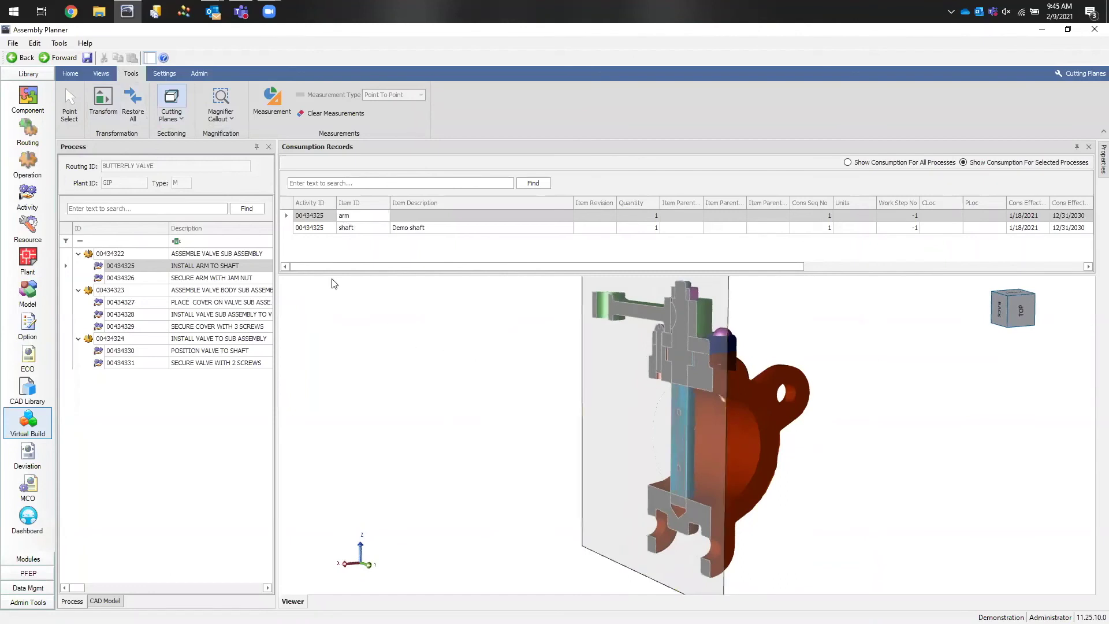
Step: Hide the cutting plane's display while keeping the valve sectioned, and inspect the cut faces
{"action": "left_click", "coordinate": [183, 120]}
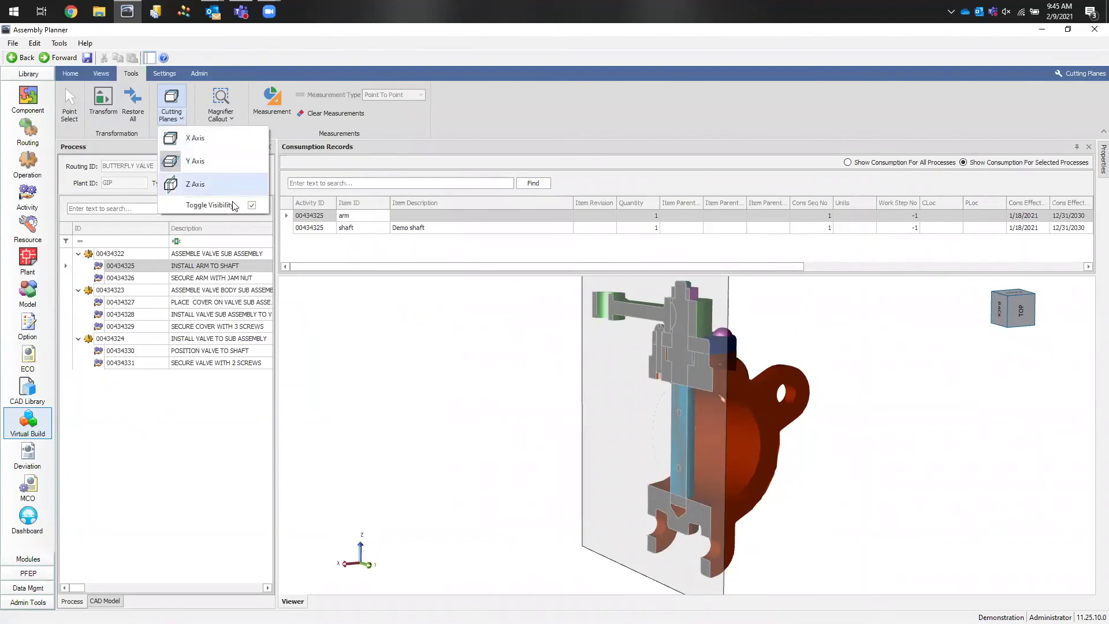
{"action": "left_click", "coordinate": [252, 206]}
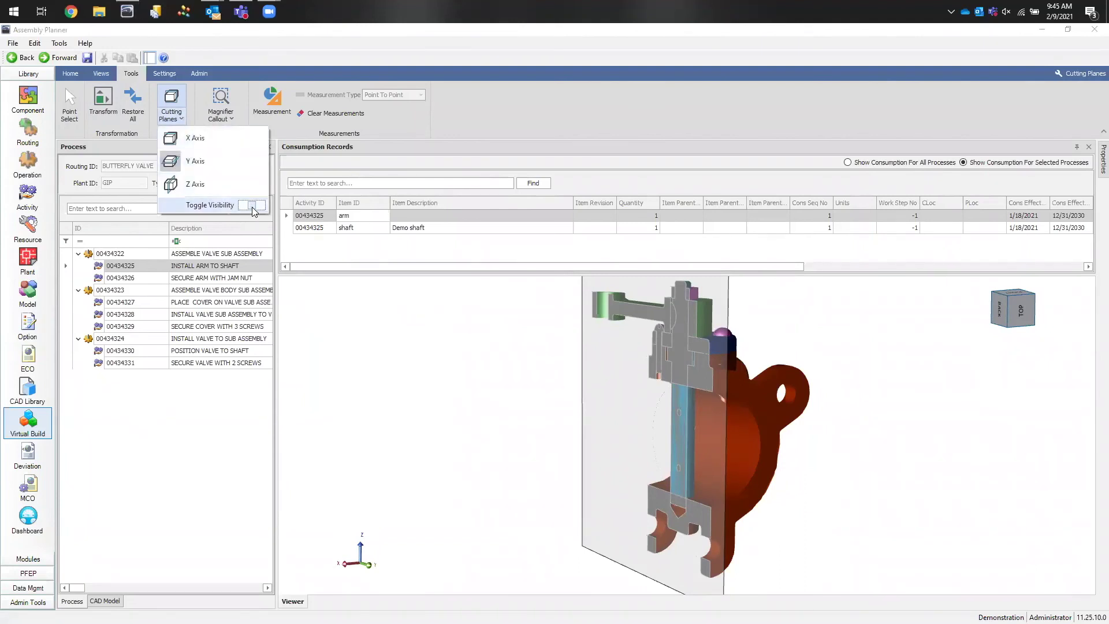
{"action": "left_click_drag", "start_coordinate": [415, 374], "coordinate": [443, 396]}
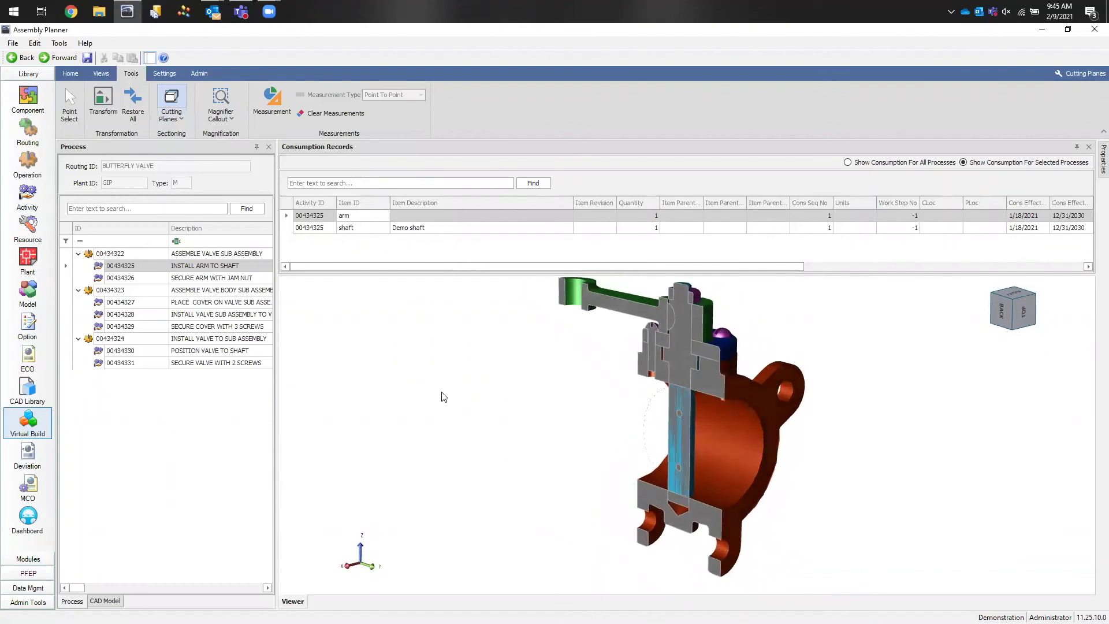
Step: Remove the Y-axis section and turn the whole valve to show the screws on the blue cover
{"action": "left_click", "coordinate": [179, 108]}
{"action": "left_click", "coordinate": [212, 170]}
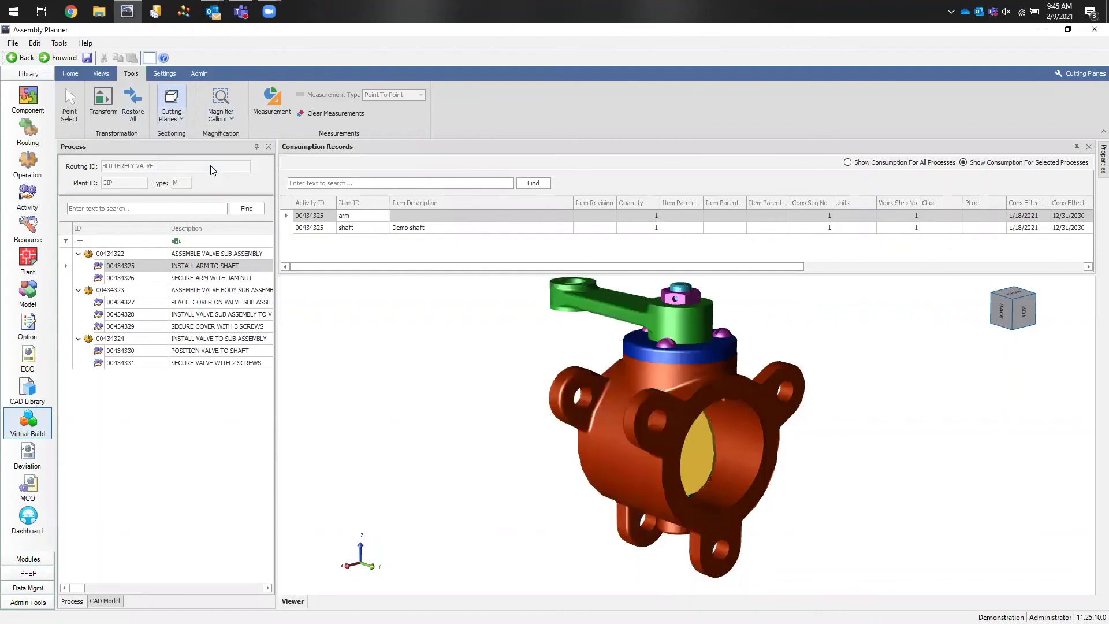
{"action": "left_click_drag", "start_coordinate": [441, 356], "coordinate": [416, 356]}
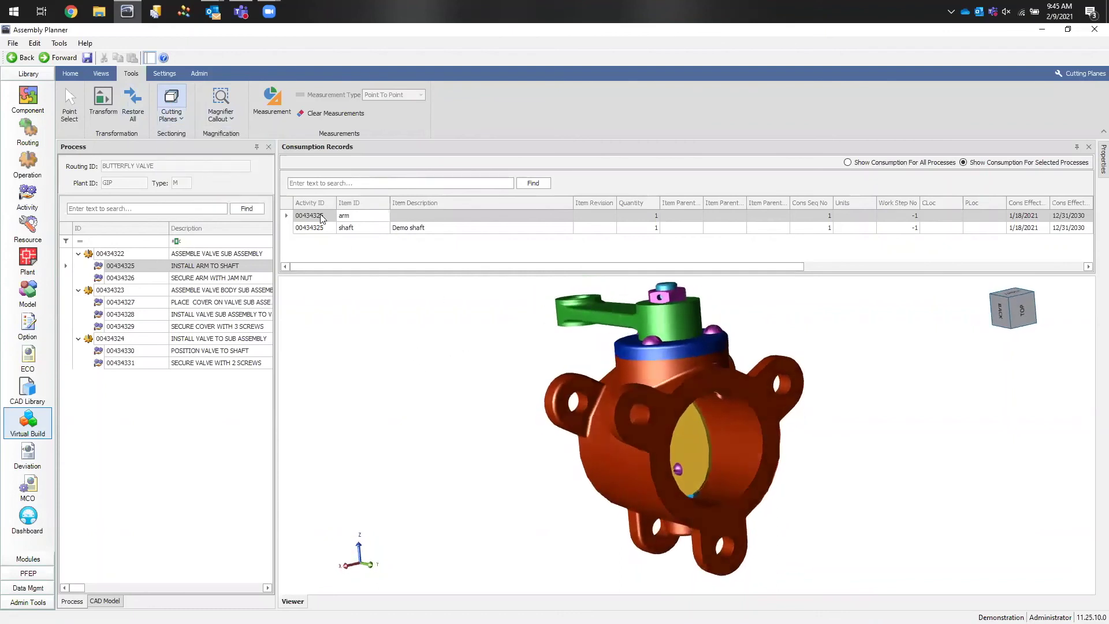
{"action": "left_click_drag", "start_coordinate": [403, 310], "coordinate": [419, 385]}
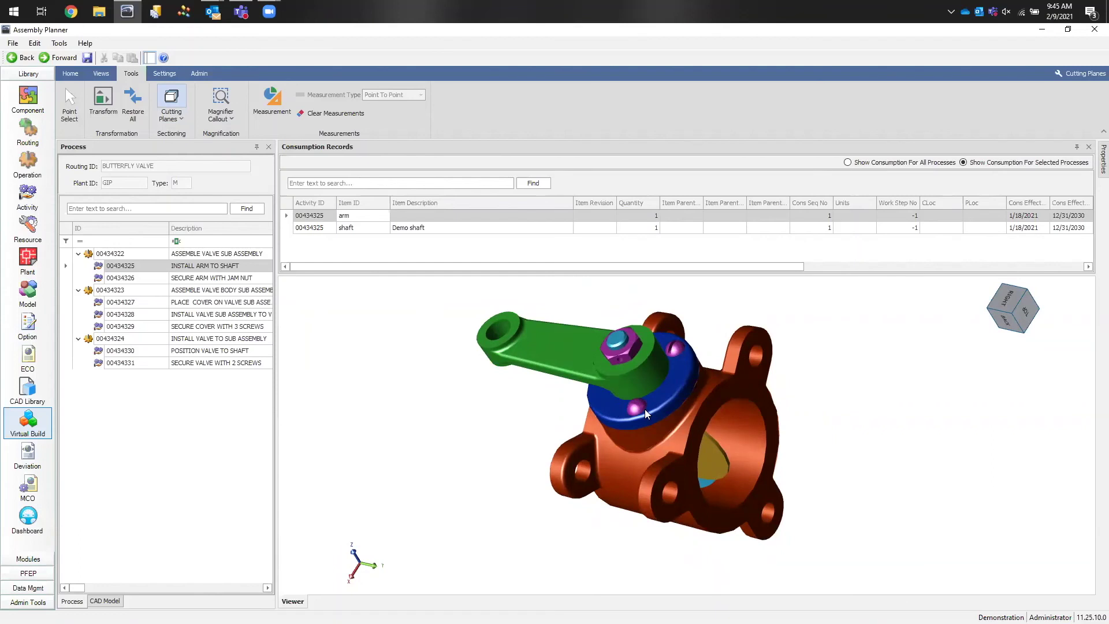
Step: Add a magnifier callout of the front purple screw on the blue cover, placed in the empty space beside the arm
{"action": "left_click", "coordinate": [232, 118]}
{"action": "left_click", "coordinate": [219, 99]}
{"action": "left_click_drag", "start_coordinate": [565, 389], "coordinate": [407, 420]}
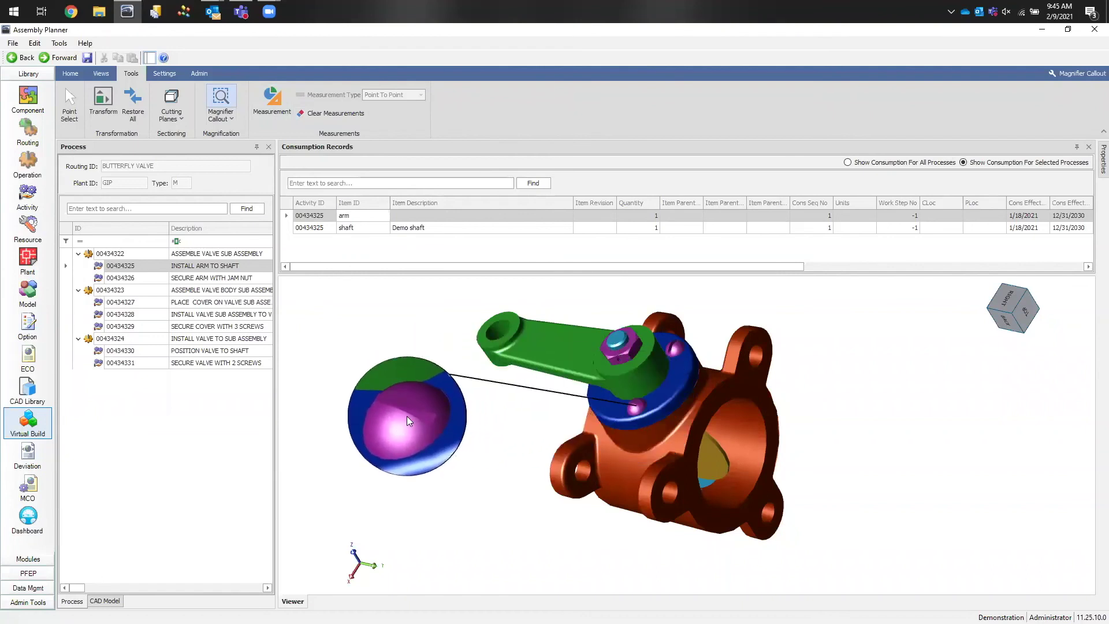
{"action": "left_click", "coordinate": [407, 417]}
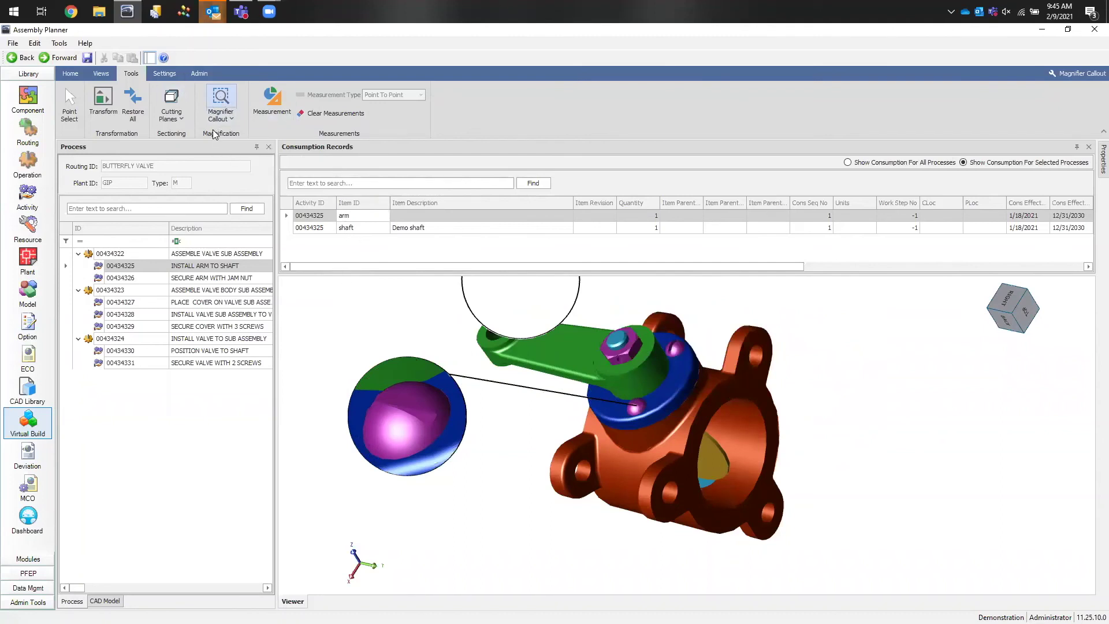
Step: Exit the magnifier operator and clear all magnifier callouts from the valve view
{"action": "left_click", "coordinate": [227, 120]}
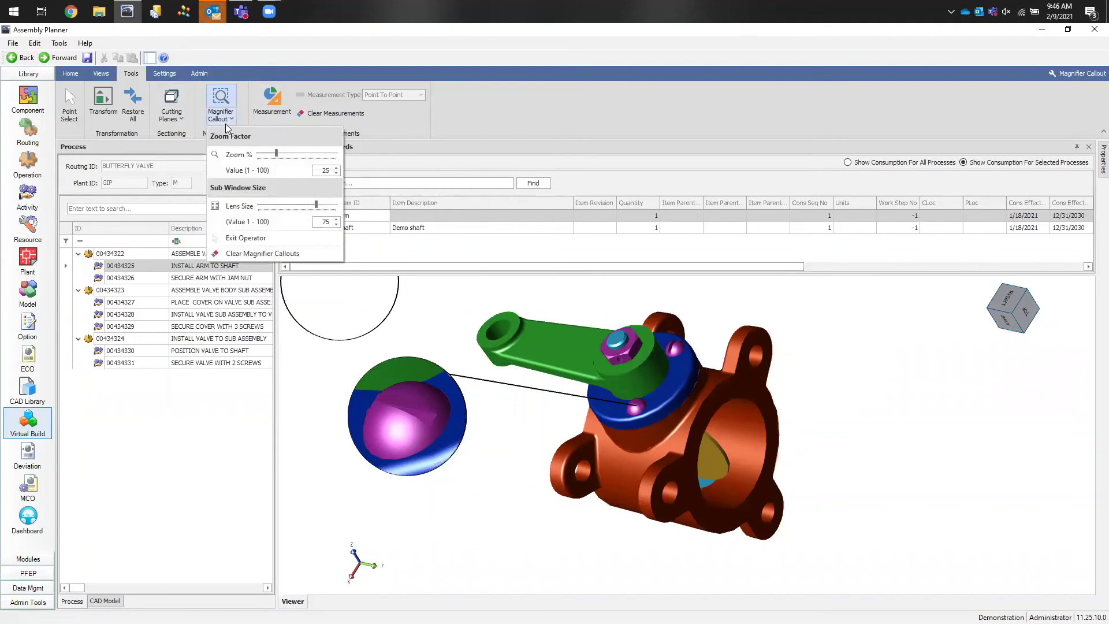
{"action": "left_click", "coordinate": [234, 241]}
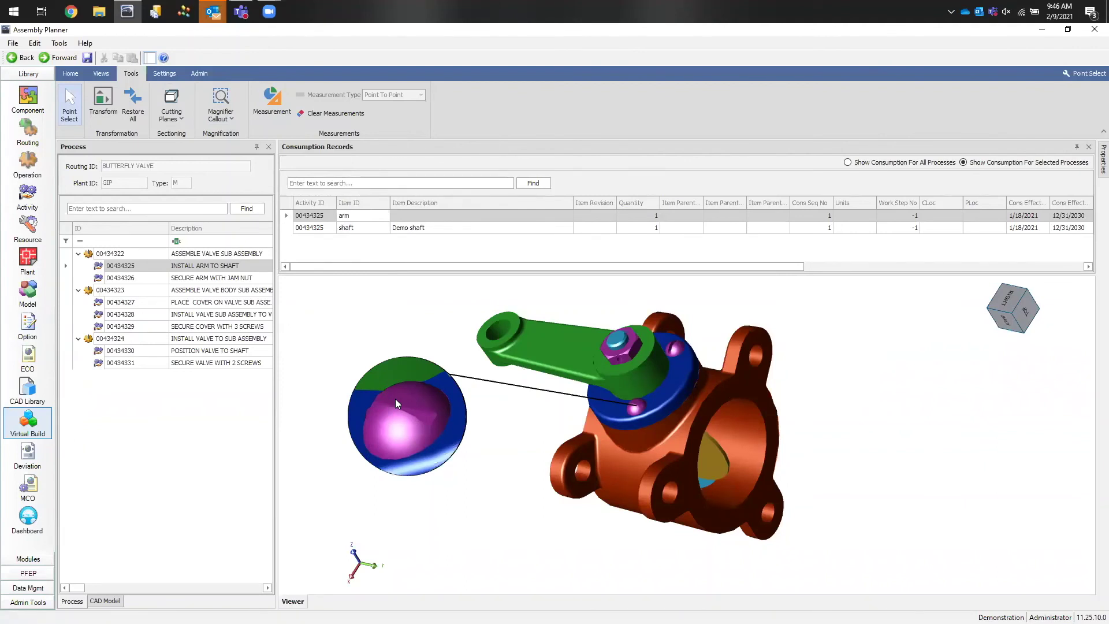
{"action": "left_click", "coordinate": [218, 120]}
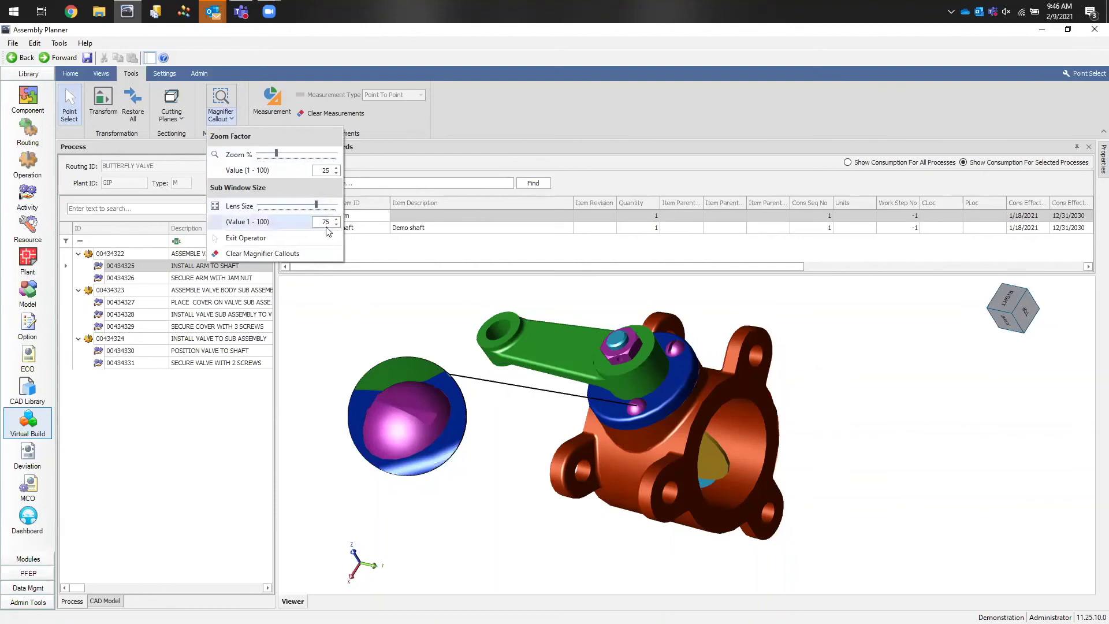
{"action": "left_click", "coordinate": [283, 255]}
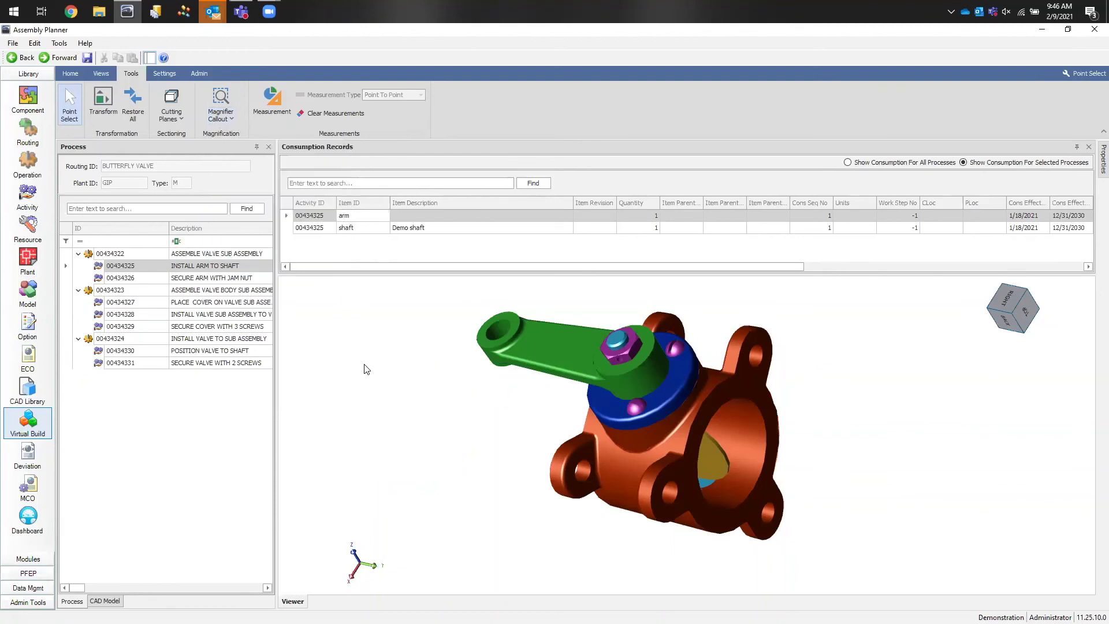
Step: Add a point-to-point measurement between the two visible purple screws on the blue cover, with its label placed clear of the valve
{"action": "left_click_drag", "start_coordinate": [369, 373], "coordinate": [340, 321]}
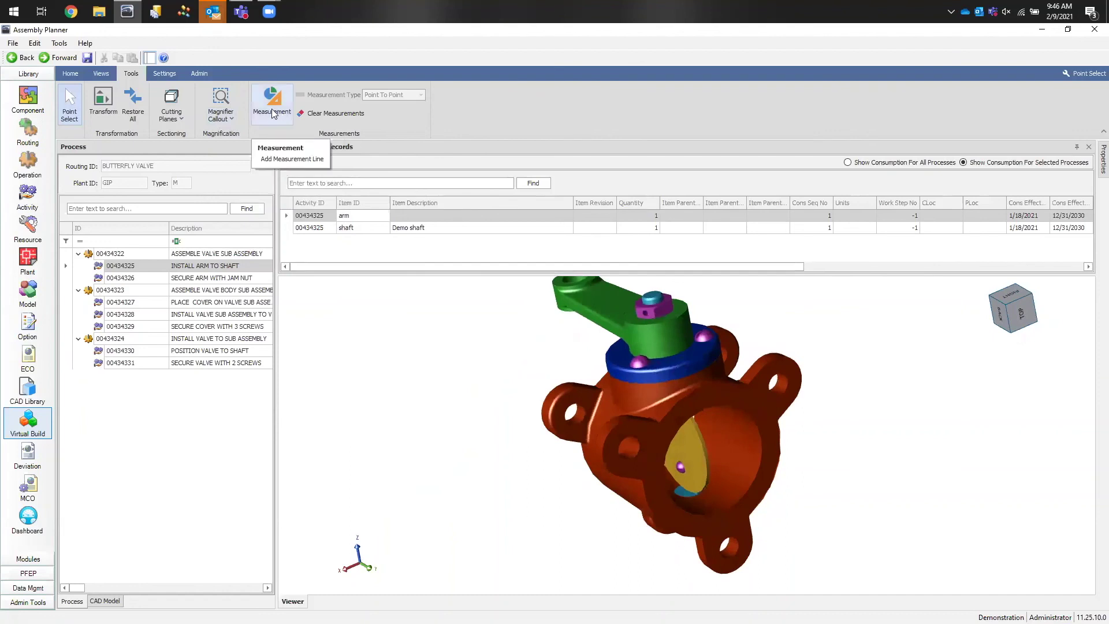
{"action": "left_click_drag", "start_coordinate": [379, 289], "coordinate": [364, 314]}
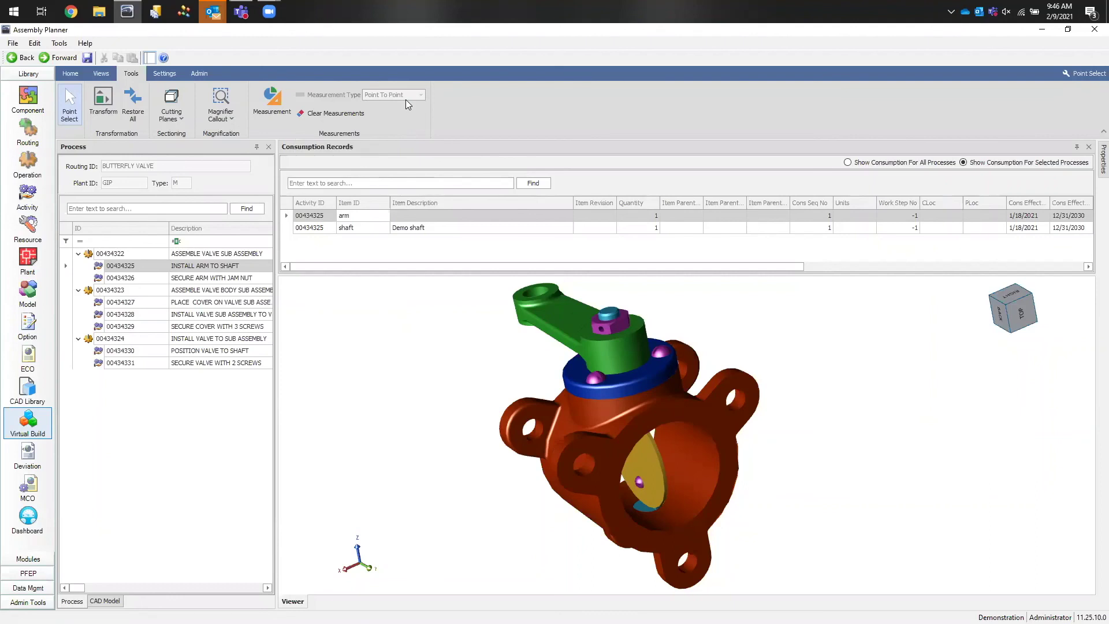
{"action": "left_click", "coordinate": [274, 106]}
{"action": "left_click", "coordinate": [595, 381]}
{"action": "left_click", "coordinate": [662, 355]}
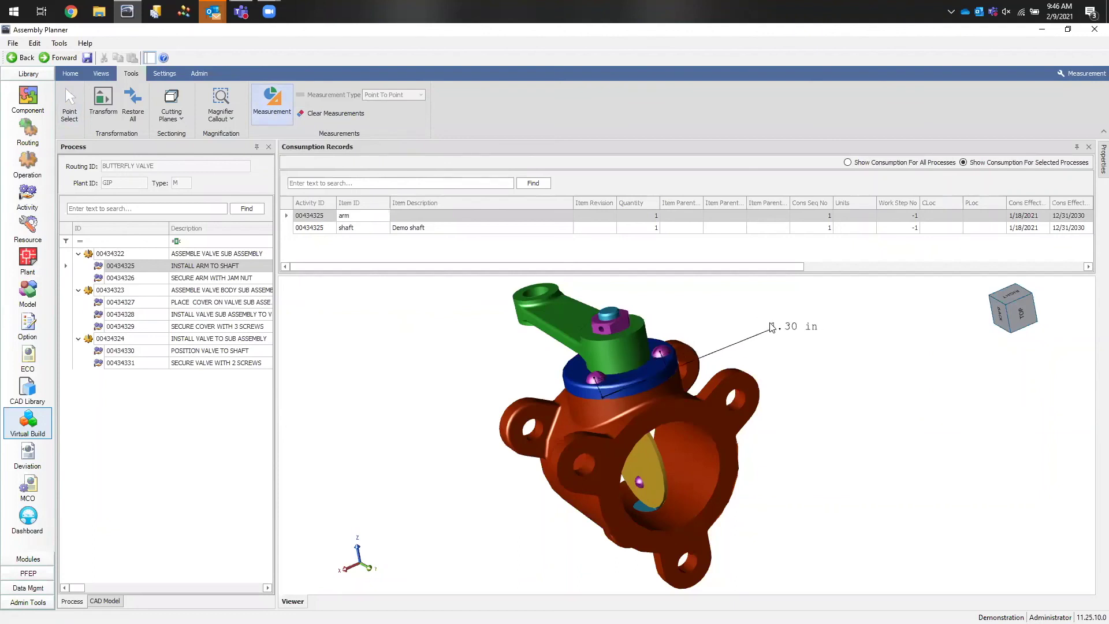
{"action": "left_click", "coordinate": [771, 327]}
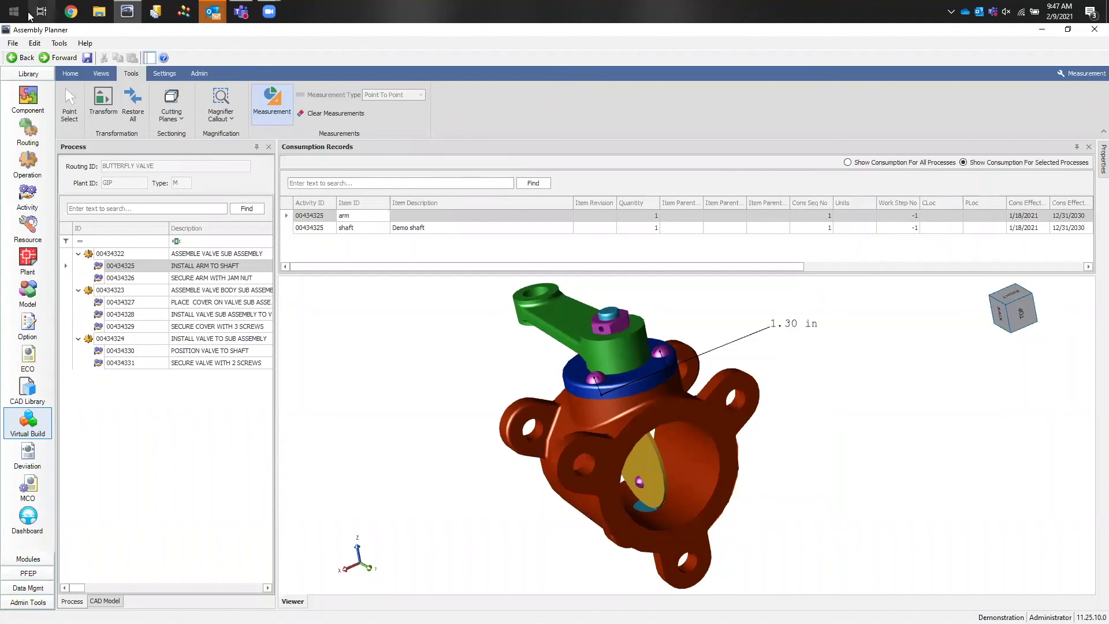
Step: Set the measurement text font to Bodoni MT Black in the measurement settings
{"action": "left_click", "coordinate": [162, 74]}
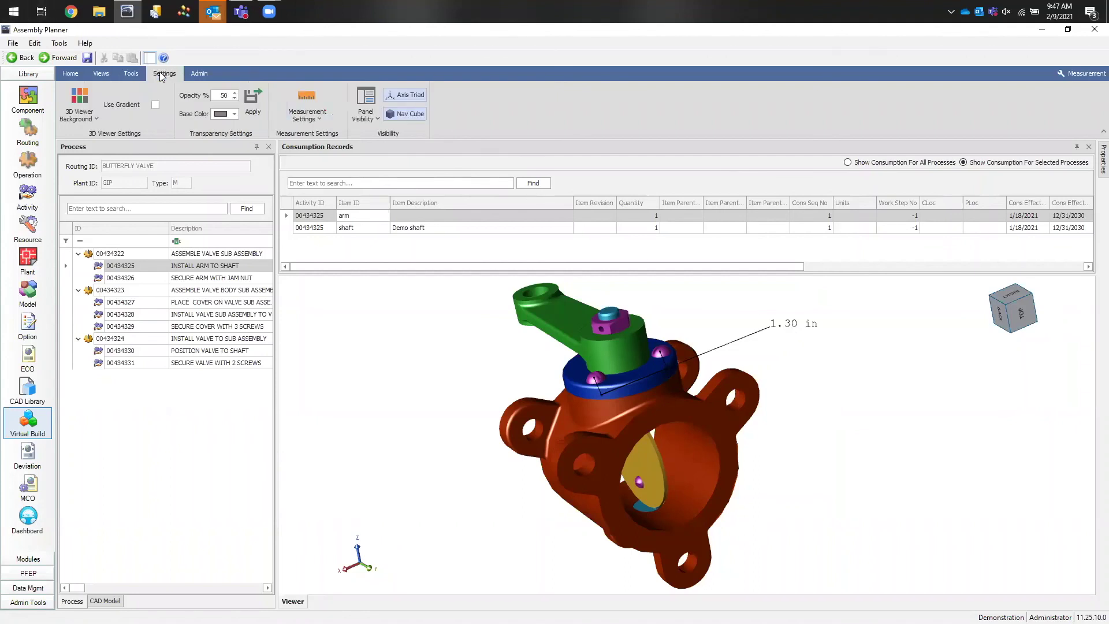
{"action": "left_click", "coordinate": [316, 121]}
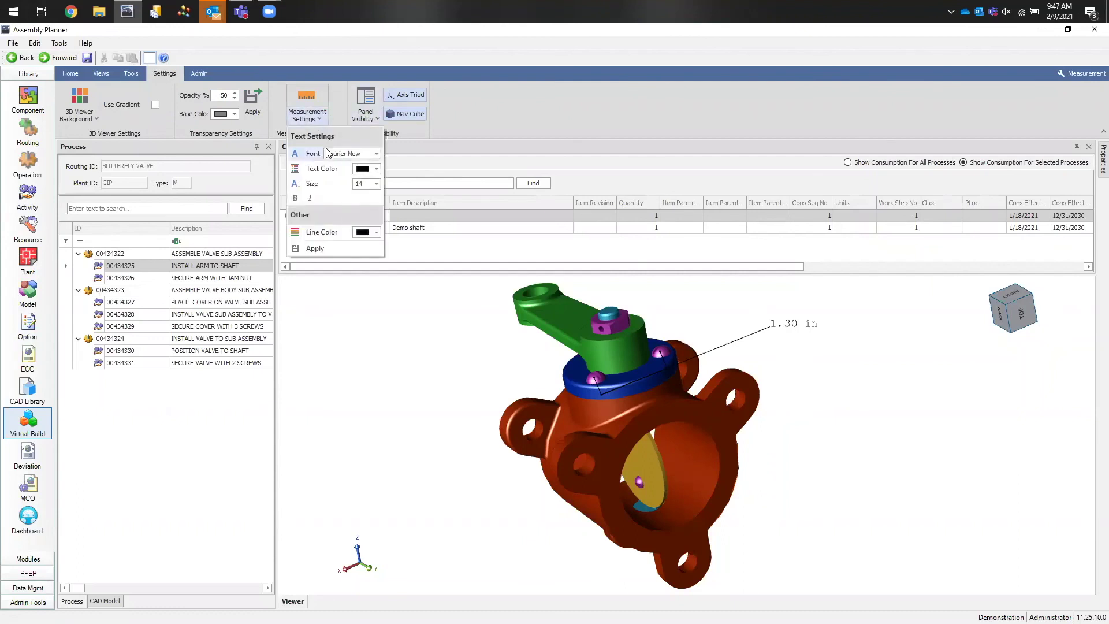
{"action": "left_click", "coordinate": [376, 154]}
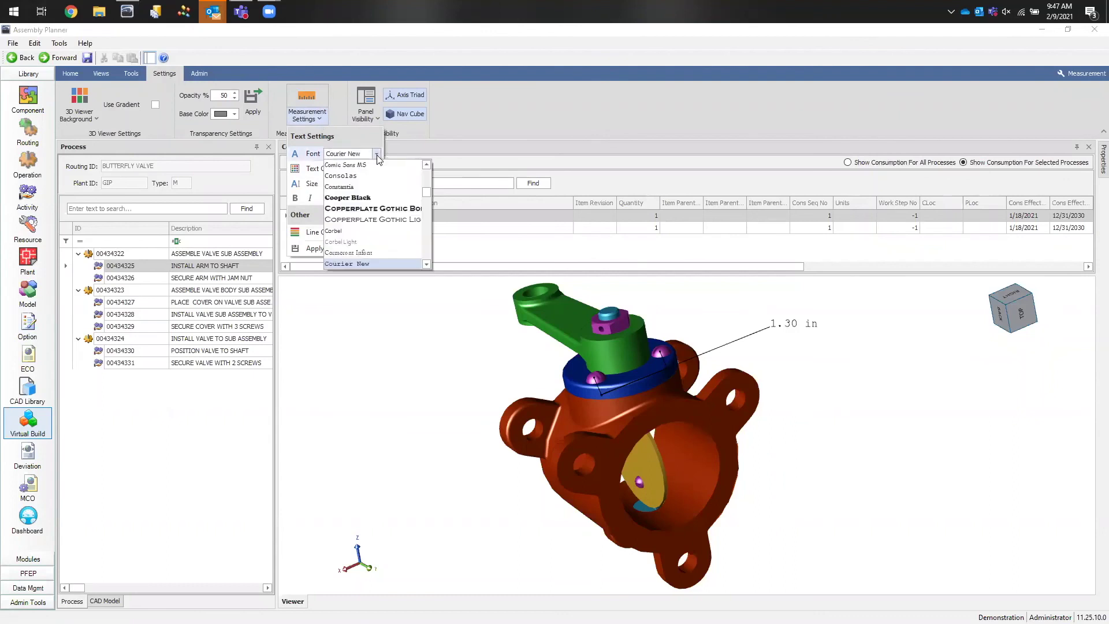
{"action": "scroll", "coordinate": [384, 205], "scroll_direction": "up", "scroll_amount": 4}
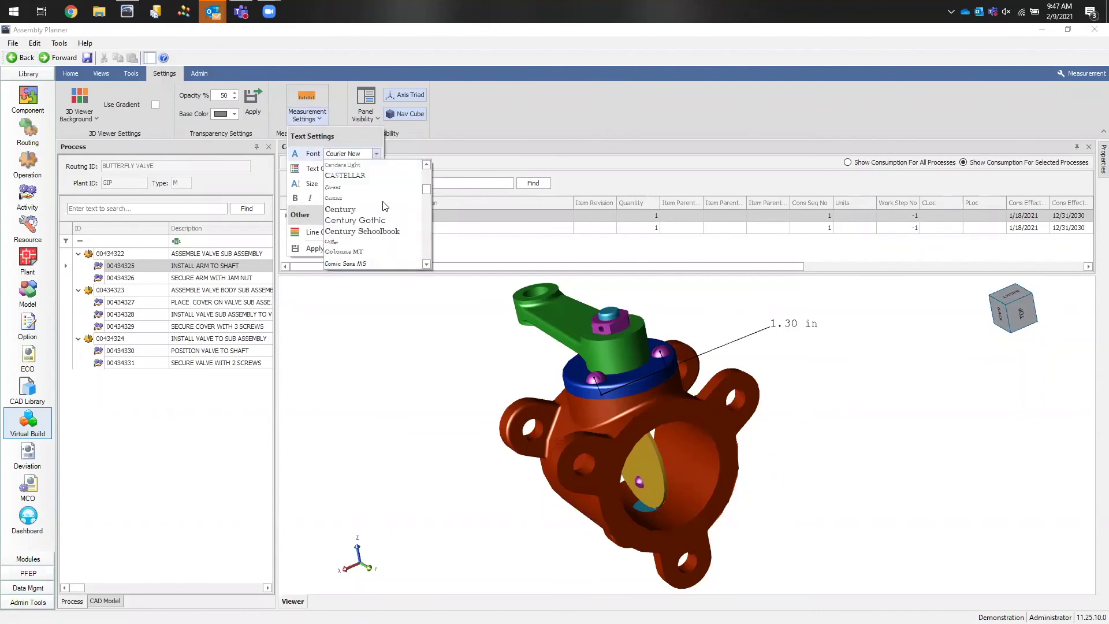
{"action": "scroll", "coordinate": [387, 206], "scroll_direction": "up", "scroll_amount": 1}
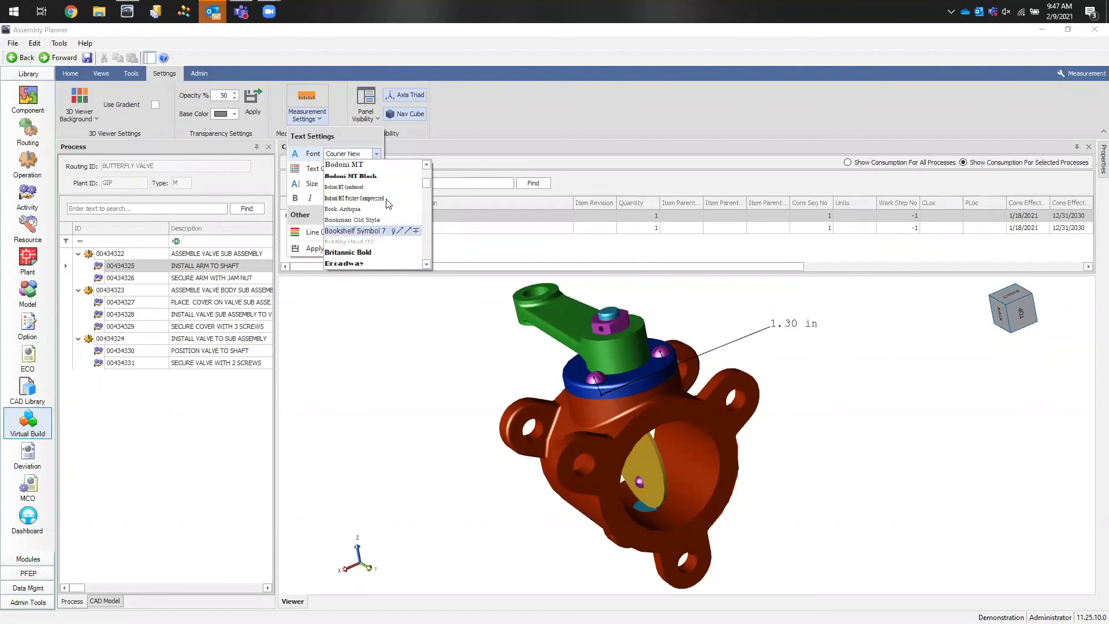
{"action": "left_click", "coordinate": [370, 176]}
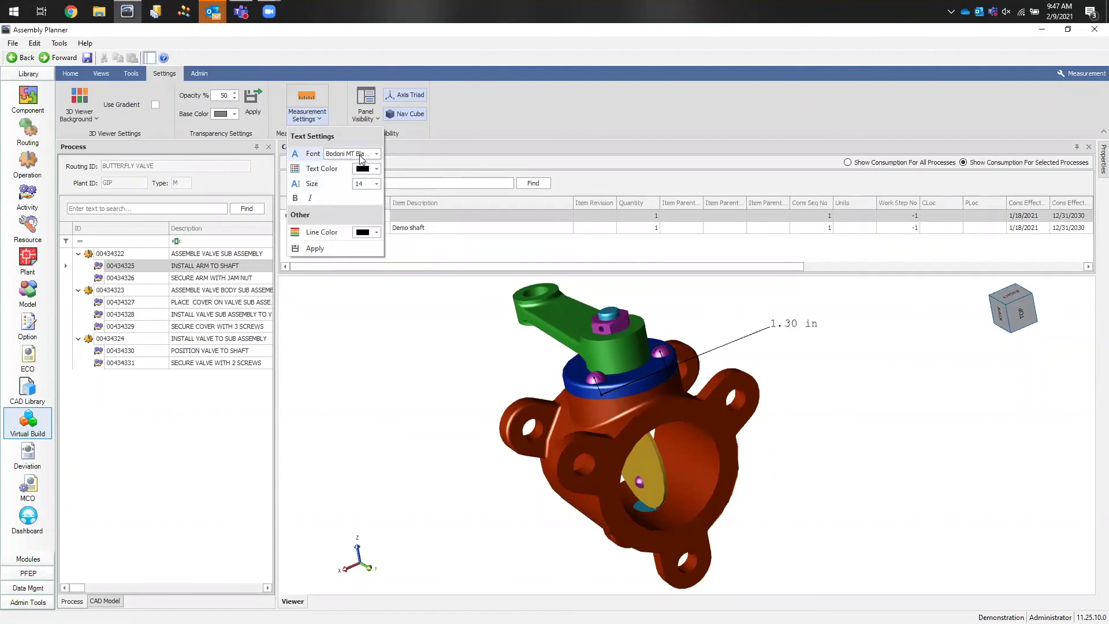
Step: Set the measurement text colour to RosyBrown and the text size to 16
{"action": "left_click", "coordinate": [376, 168]}
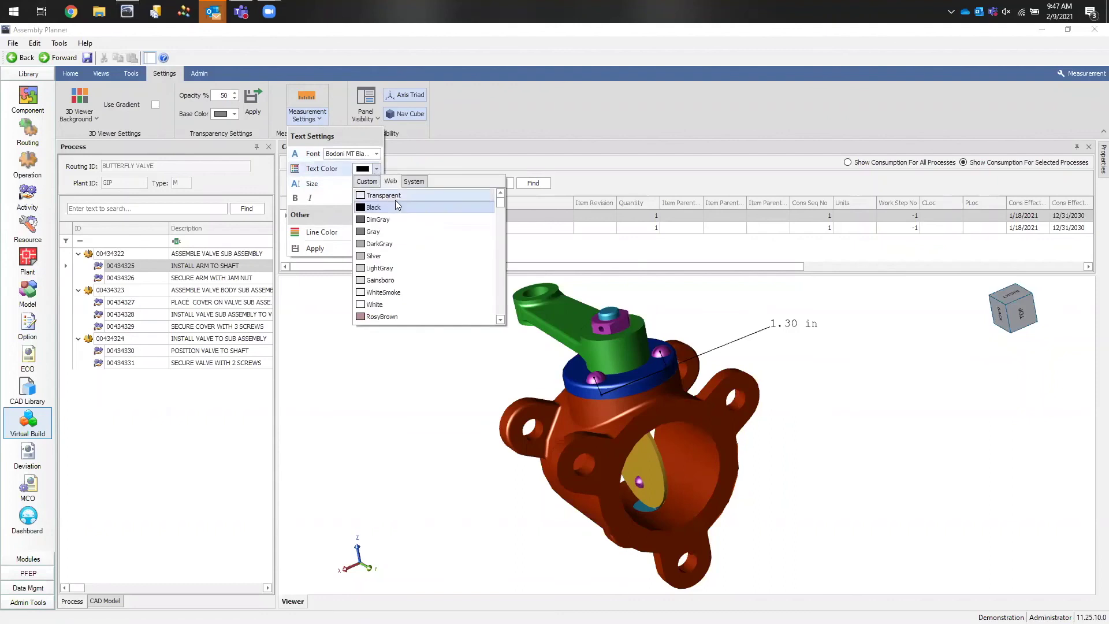
{"action": "left_click", "coordinate": [381, 317]}
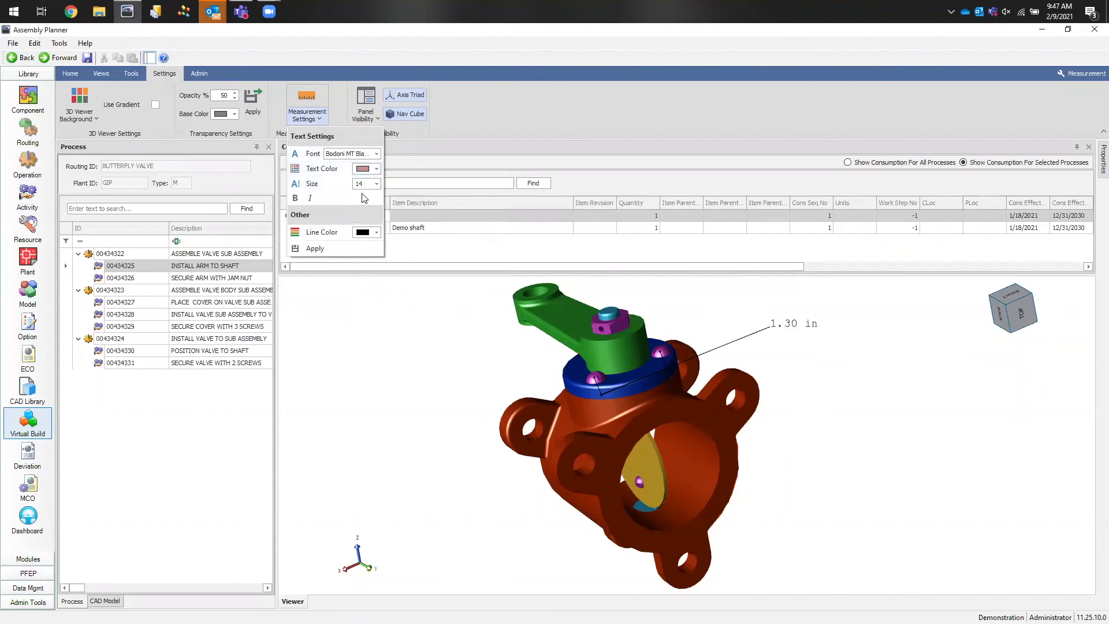
{"action": "left_click", "coordinate": [376, 184]}
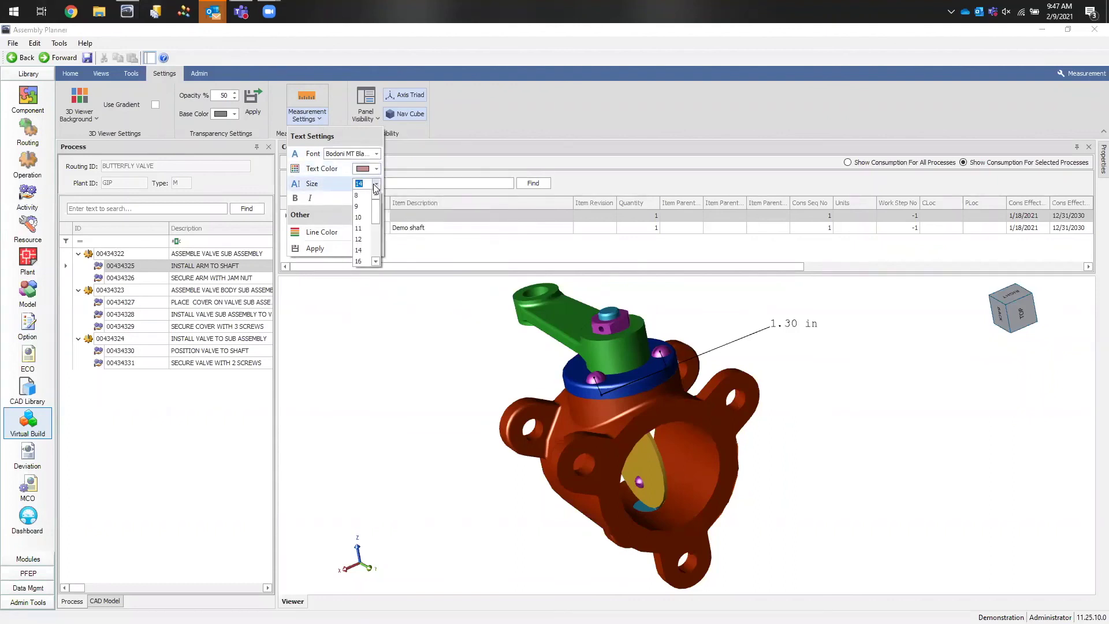
{"action": "left_click", "coordinate": [369, 261]}
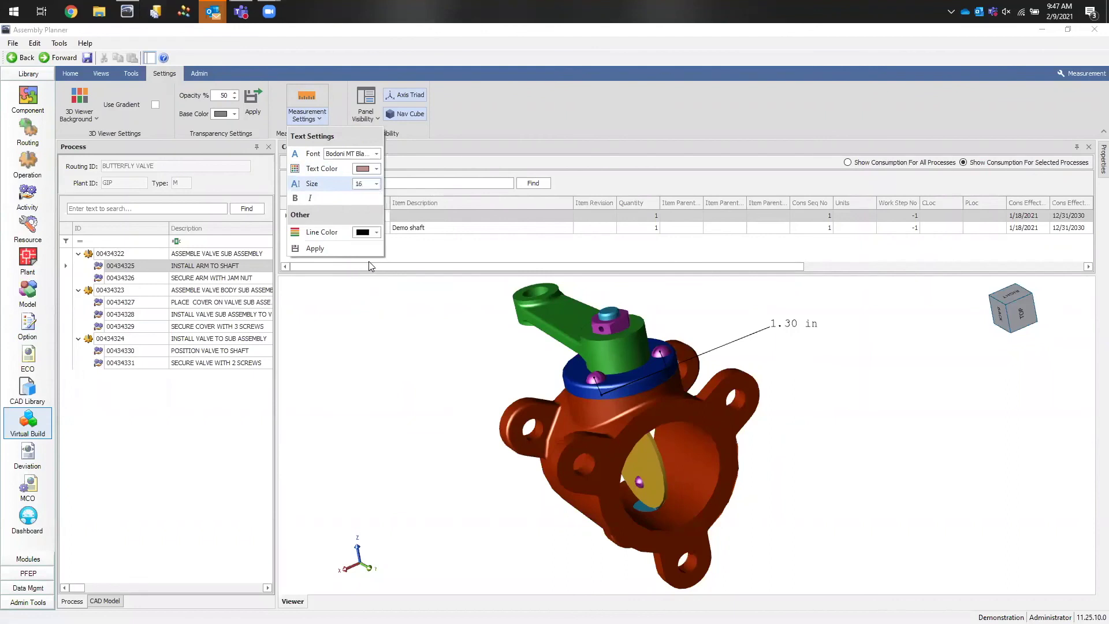
Step: Set the measurement line colour to the system colour ActiveCaption and apply the new measurement settings
{"action": "left_click", "coordinate": [376, 233]}
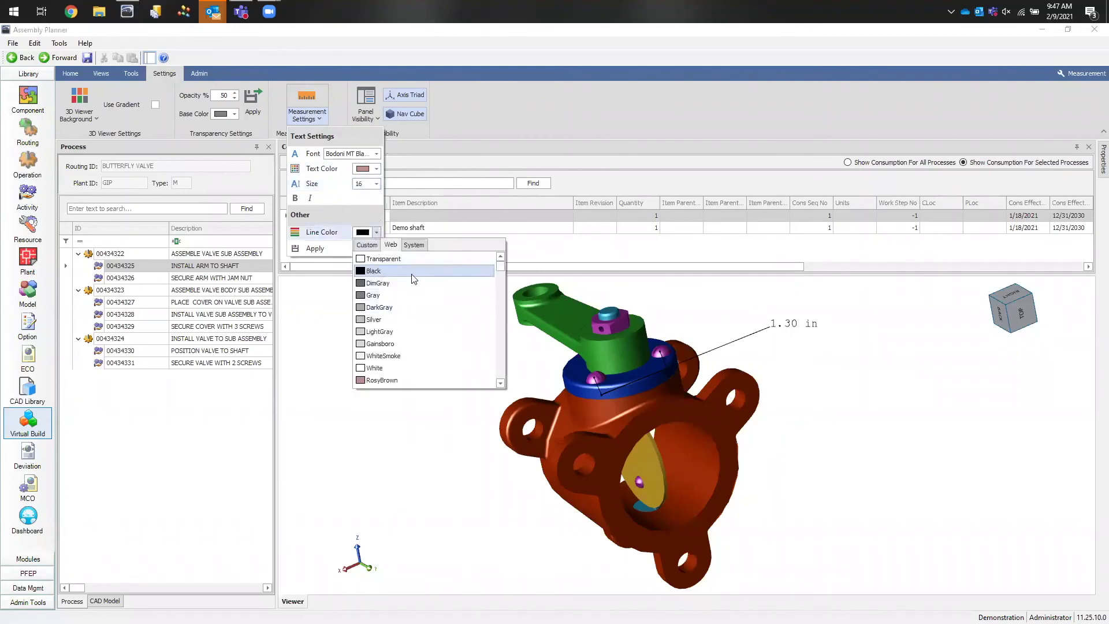
{"action": "left_click", "coordinate": [419, 246]}
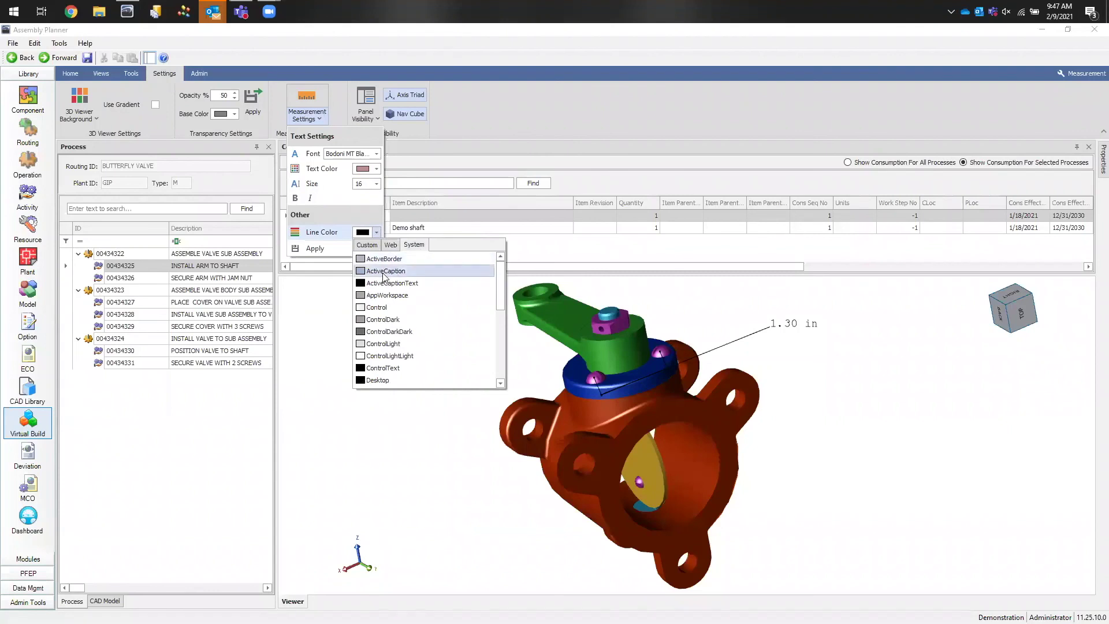
{"action": "left_click", "coordinate": [383, 274]}
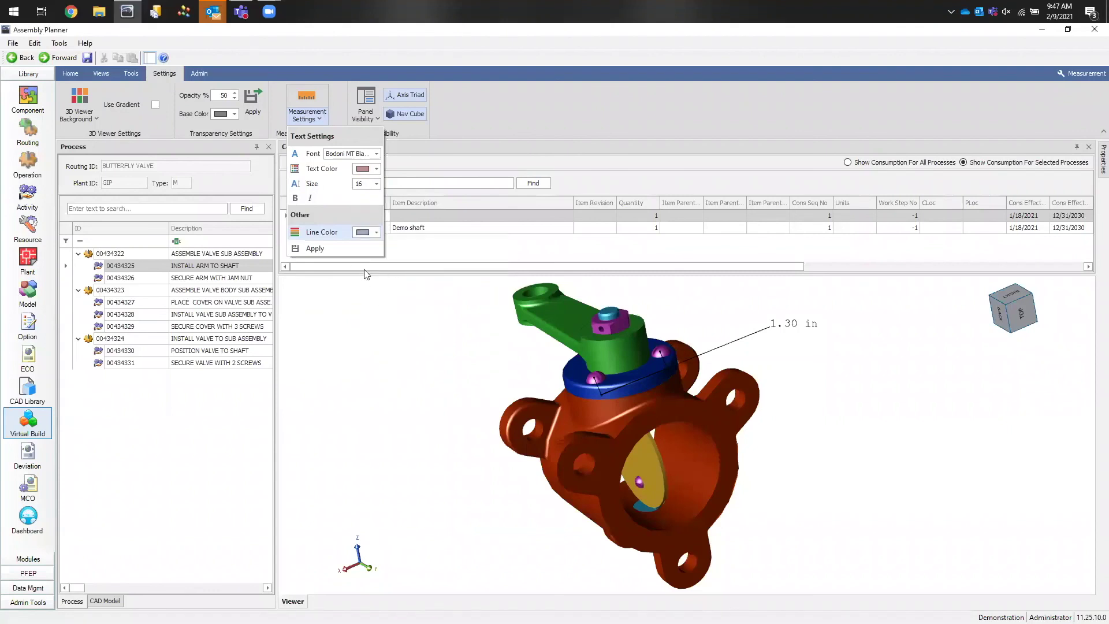
{"action": "left_click", "coordinate": [345, 248]}
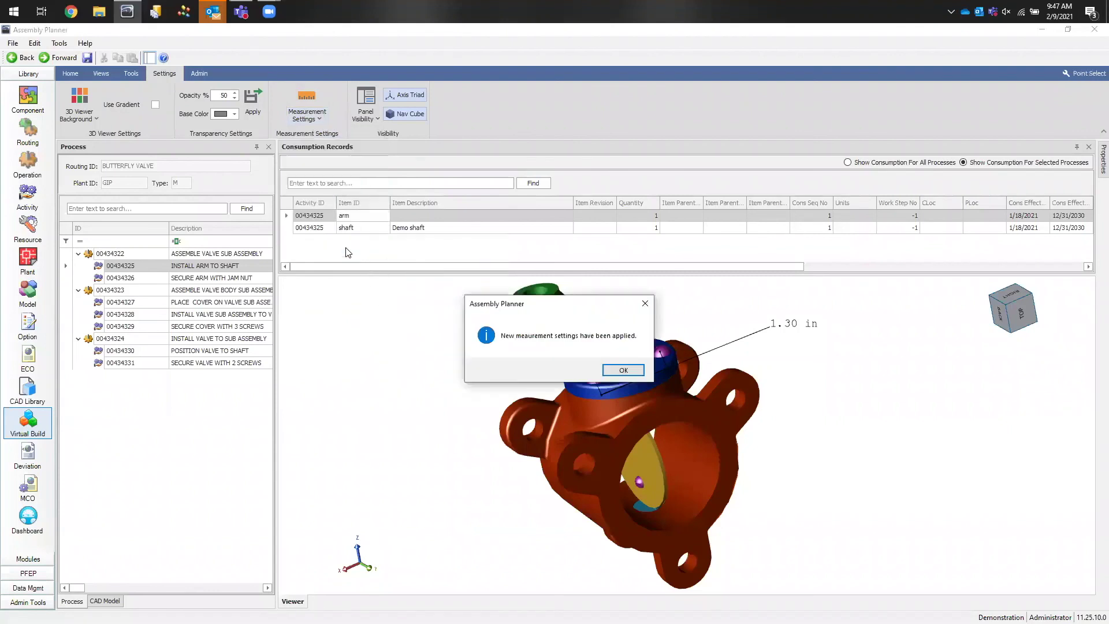
Step: Accept the applied measurement settings and add a point-to-point measurement across the front opening of the valve body, with its label clear of the valve
{"action": "left_click", "coordinate": [623, 370]}
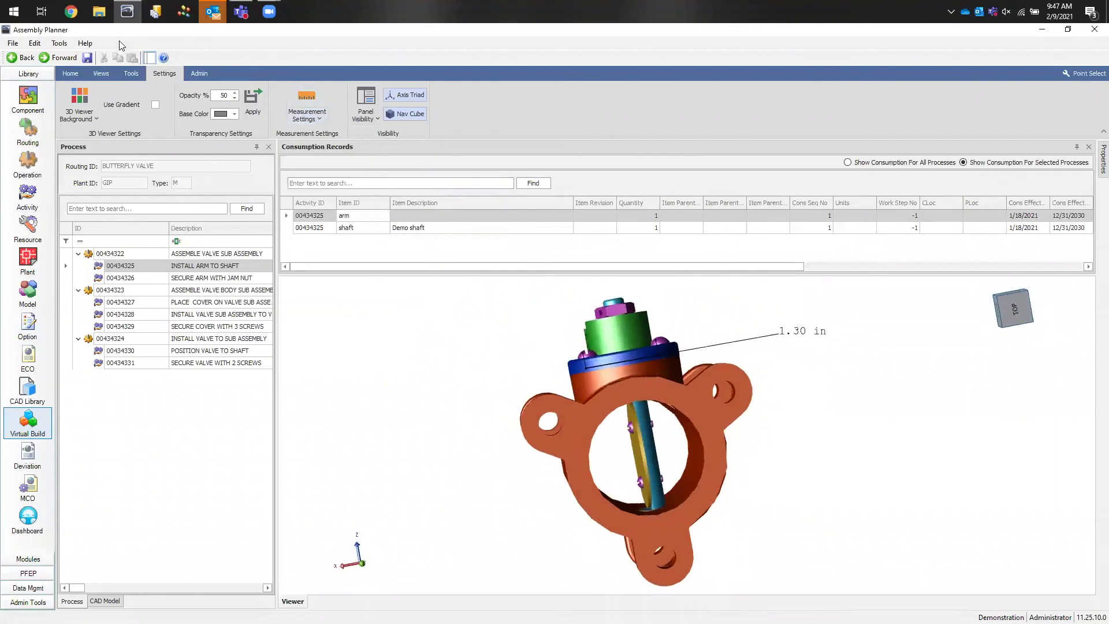
{"action": "left_click", "coordinate": [131, 73]}
{"action": "left_click", "coordinate": [271, 103]}
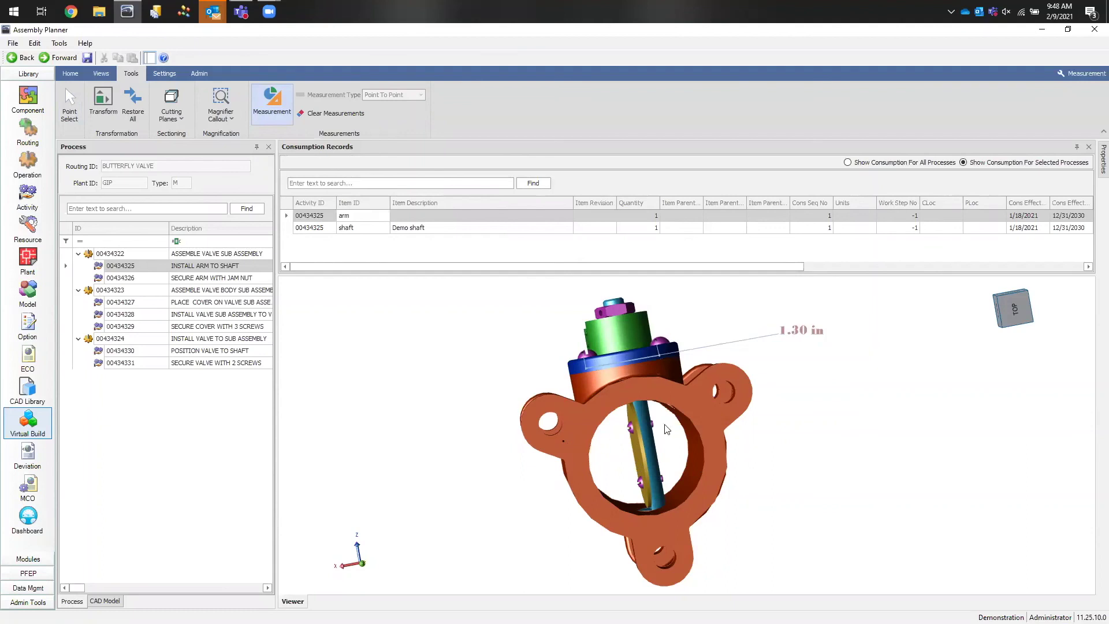
{"action": "left_click", "coordinate": [700, 412]}
{"action": "left_click", "coordinate": [850, 406]}
{"action": "middle_click_drag", "start_coordinate": [811, 367], "coordinate": [836, 359]}
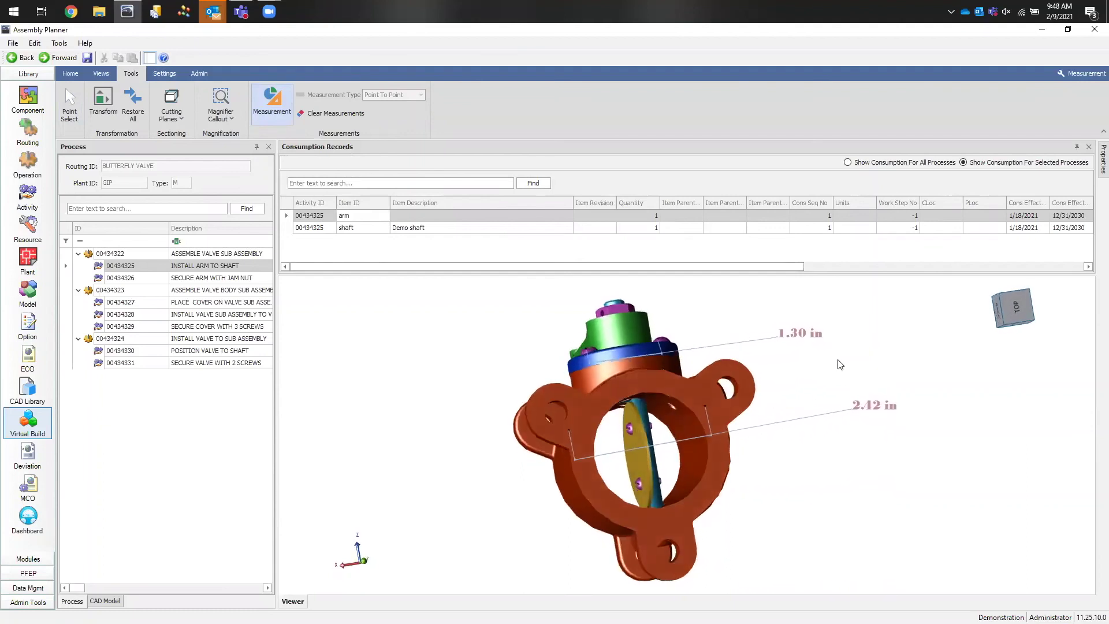
Step: Switch the 3D viewer's gradient background on and off again, rotating the valve to view it against the gradient
{"action": "left_click", "coordinate": [162, 75]}
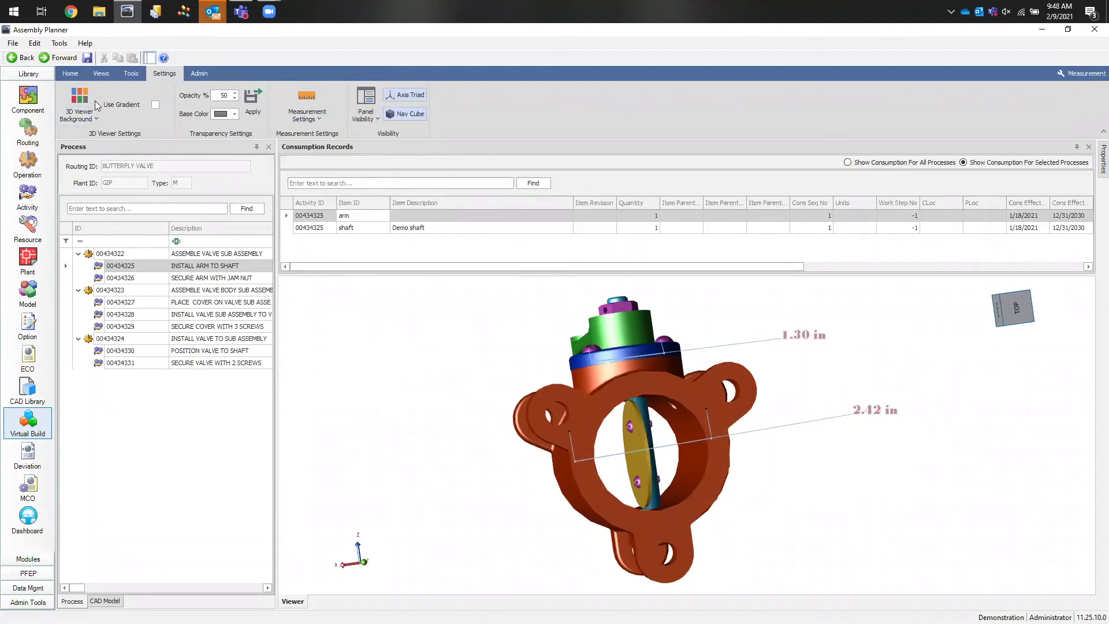
{"action": "left_click", "coordinate": [85, 120]}
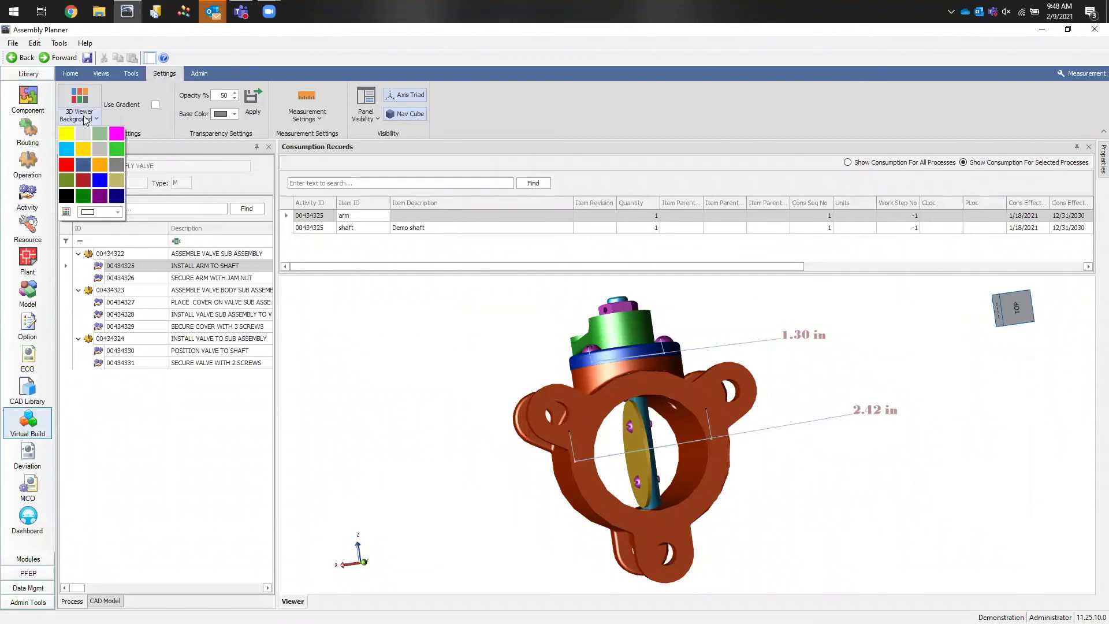
{"action": "left_click", "coordinate": [117, 212]}
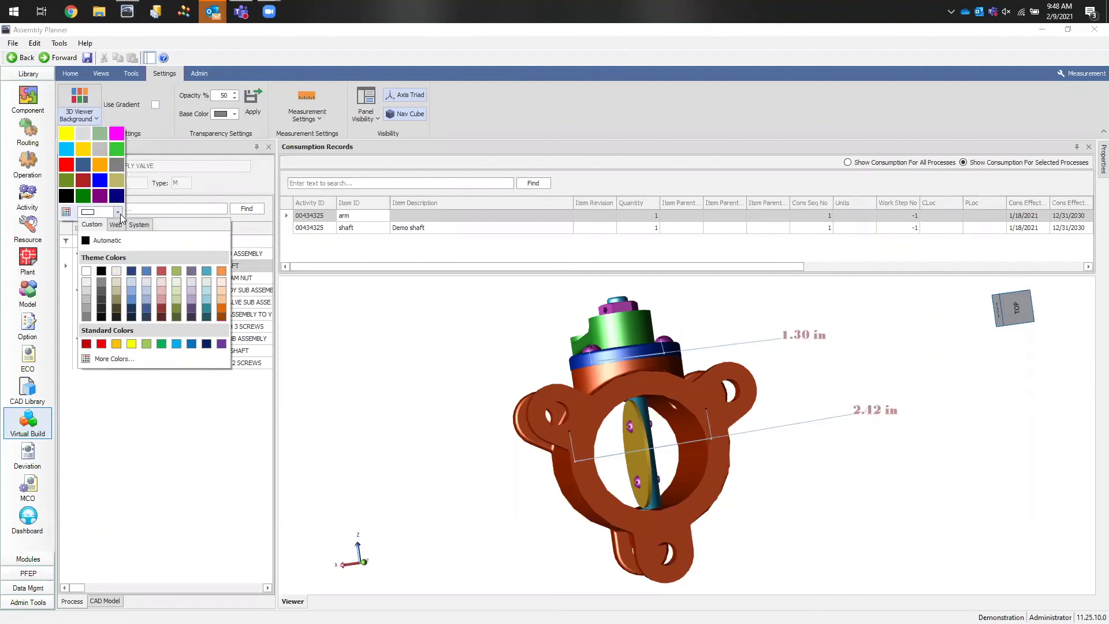
{"action": "left_click", "coordinate": [120, 215]}
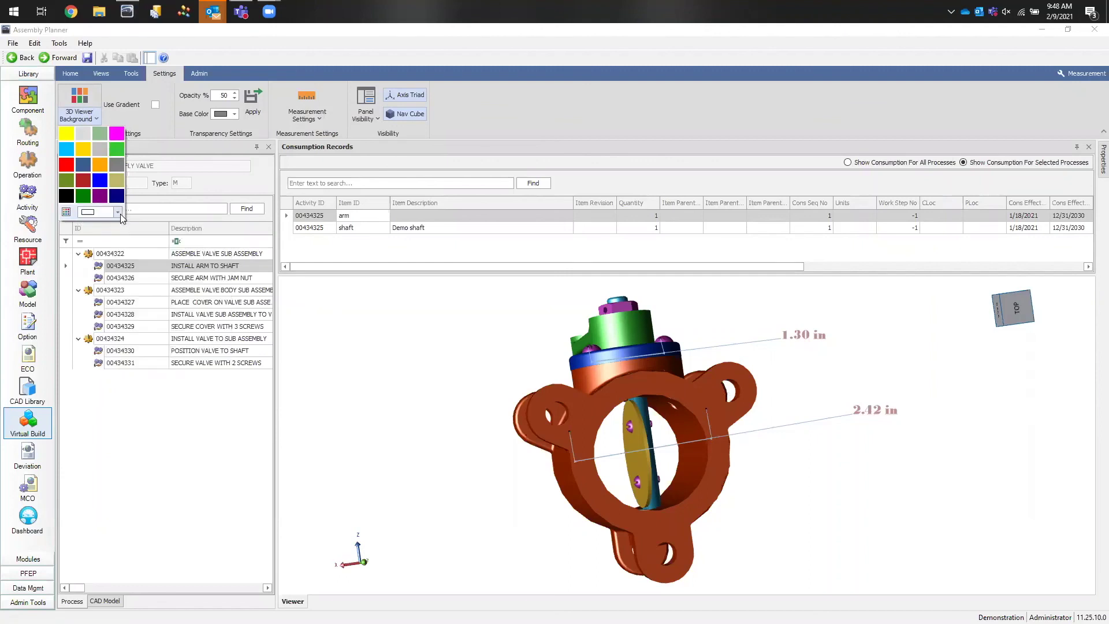
{"action": "left_click", "coordinate": [155, 105]}
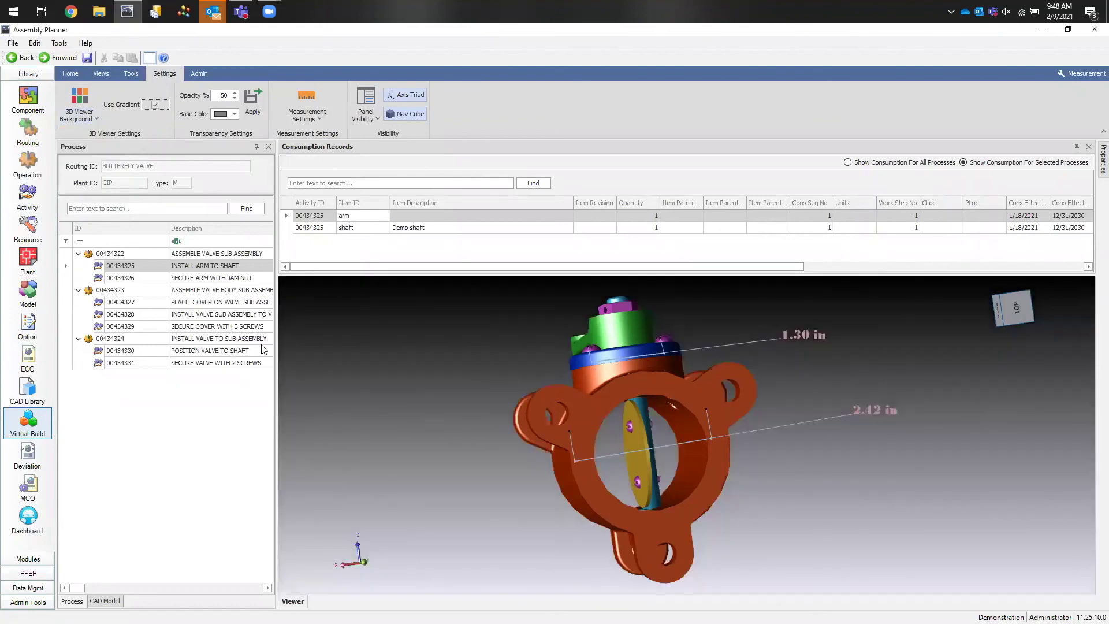
{"action": "left_click_drag", "start_coordinate": [326, 365], "coordinate": [368, 376]}
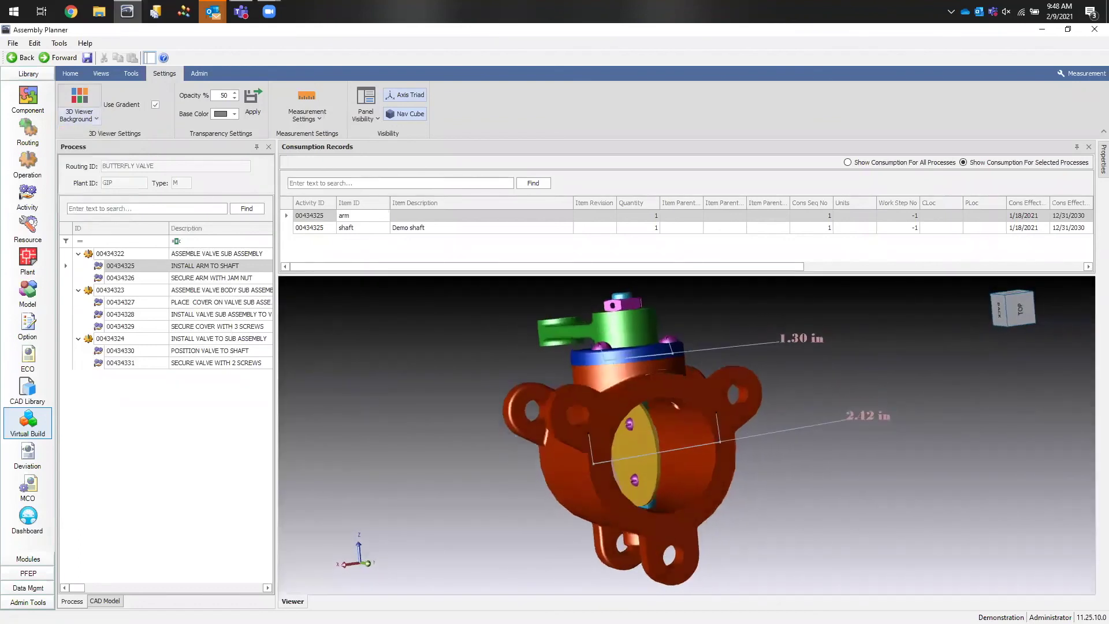
{"action": "mouse_move", "coordinate": [333, 296]}
{"action": "left_mouse_down"}
{"action": "mouse_move", "coordinate": [402, 348]}
{"action": "mouse_move", "coordinate": [343, 280]}
{"action": "left_mouse_up"}
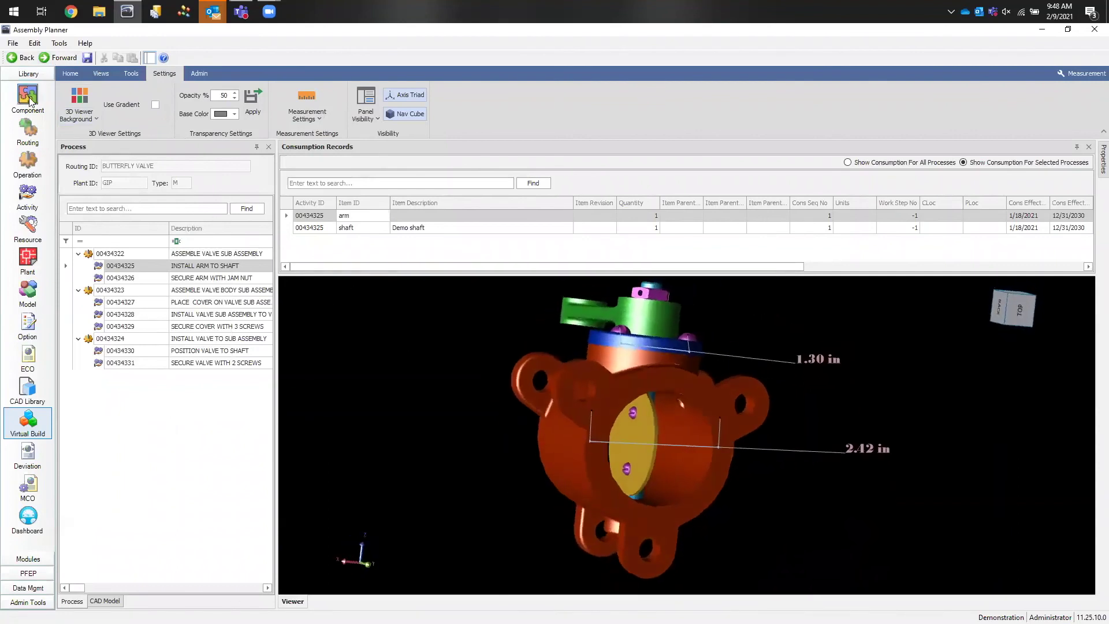
Step: Set the 3D viewer's background to the white theme colour
{"action": "left_click", "coordinate": [78, 119]}
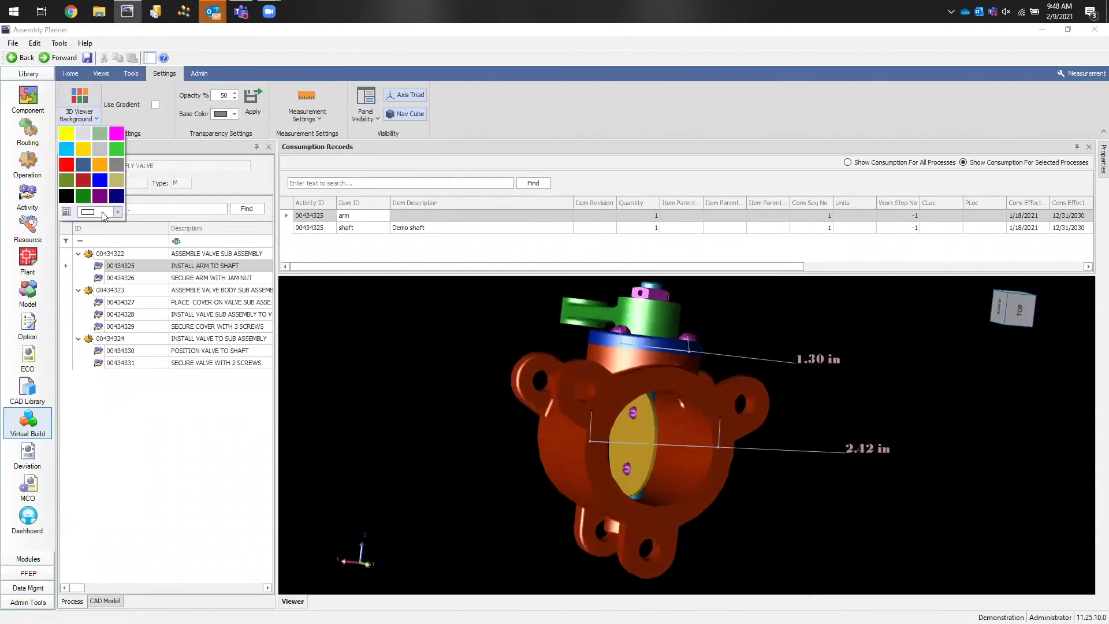
{"action": "left_click", "coordinate": [104, 215]}
{"action": "left_click", "coordinate": [86, 273]}
{"action": "left_click_drag", "start_coordinate": [417, 344], "coordinate": [388, 347]}
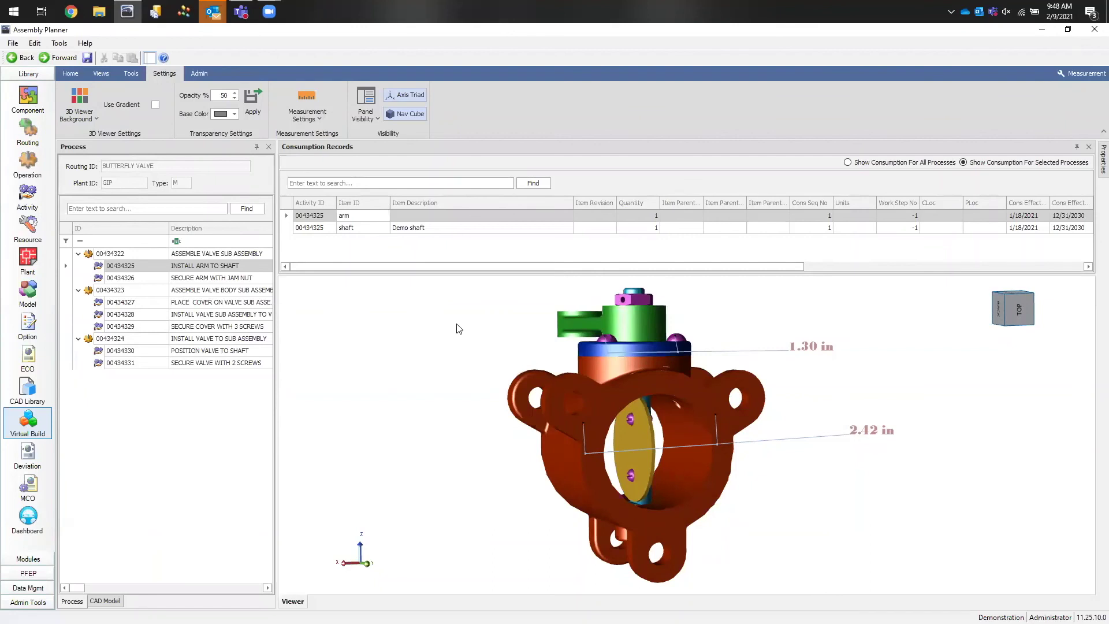
Step: Review the base colour choices for transparency and the panel visibility options
{"action": "left_click", "coordinate": [234, 114]}
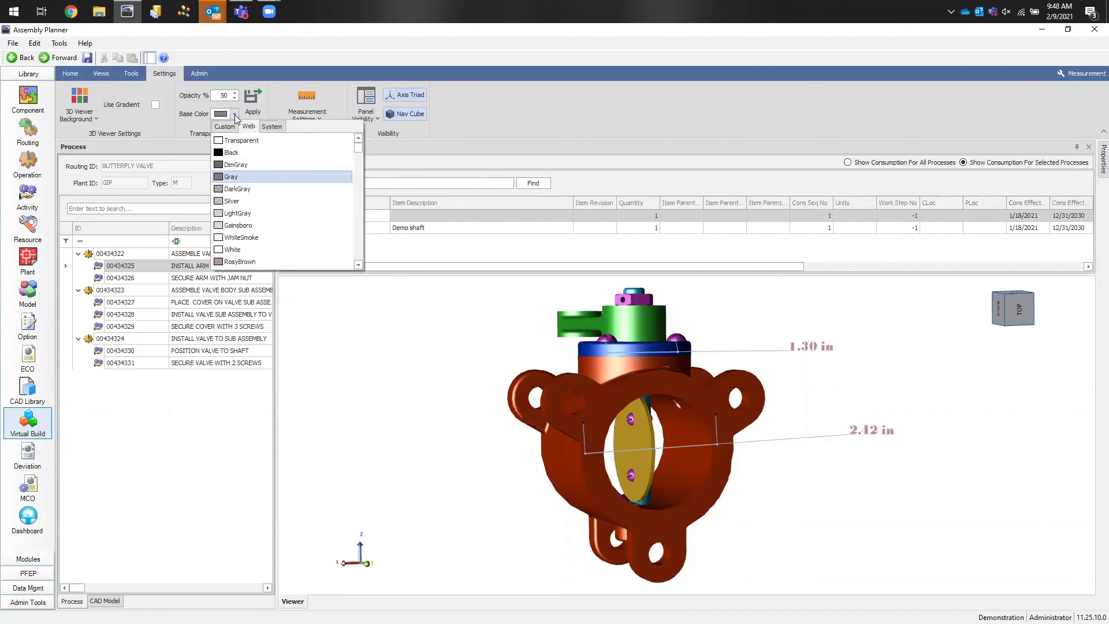
{"action": "left_click", "coordinate": [235, 114]}
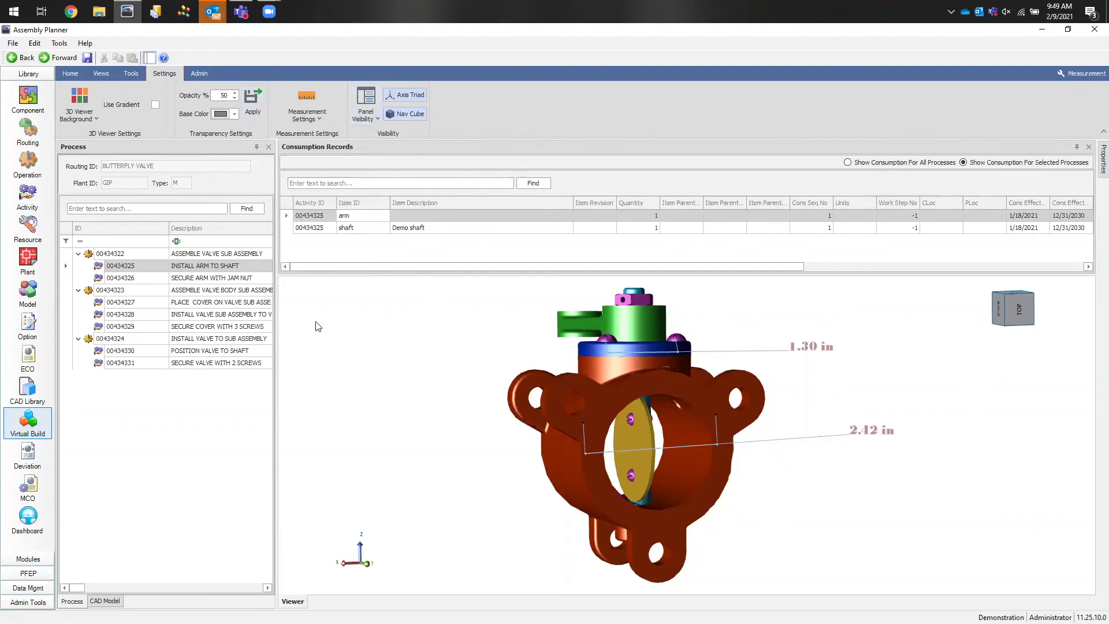
{"action": "left_click", "coordinate": [362, 119]}
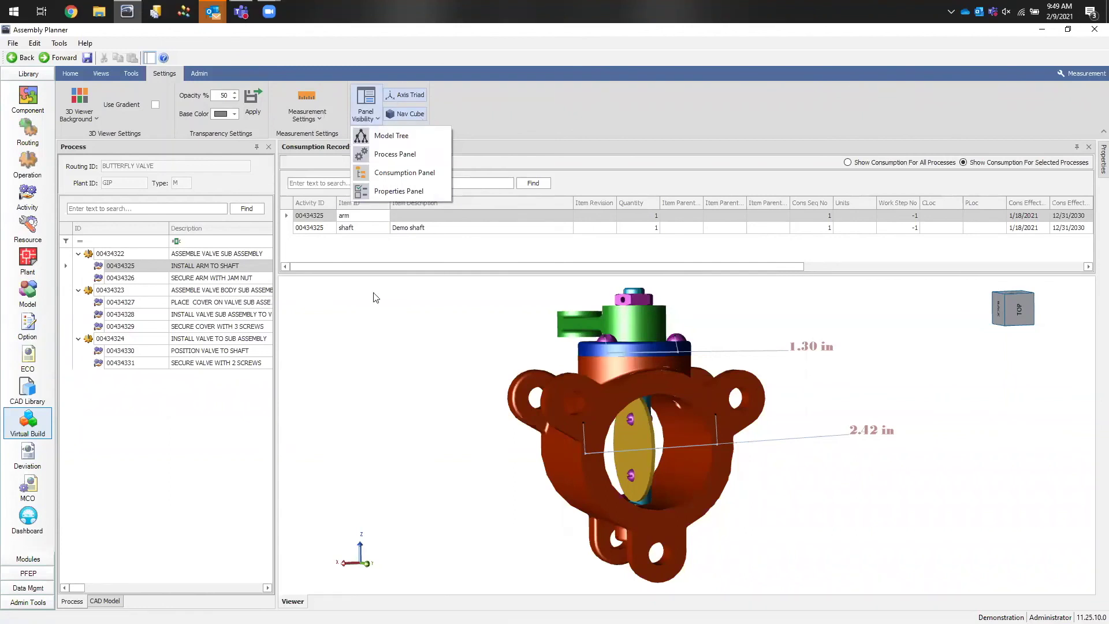
{"action": "left_click", "coordinate": [355, 355]}
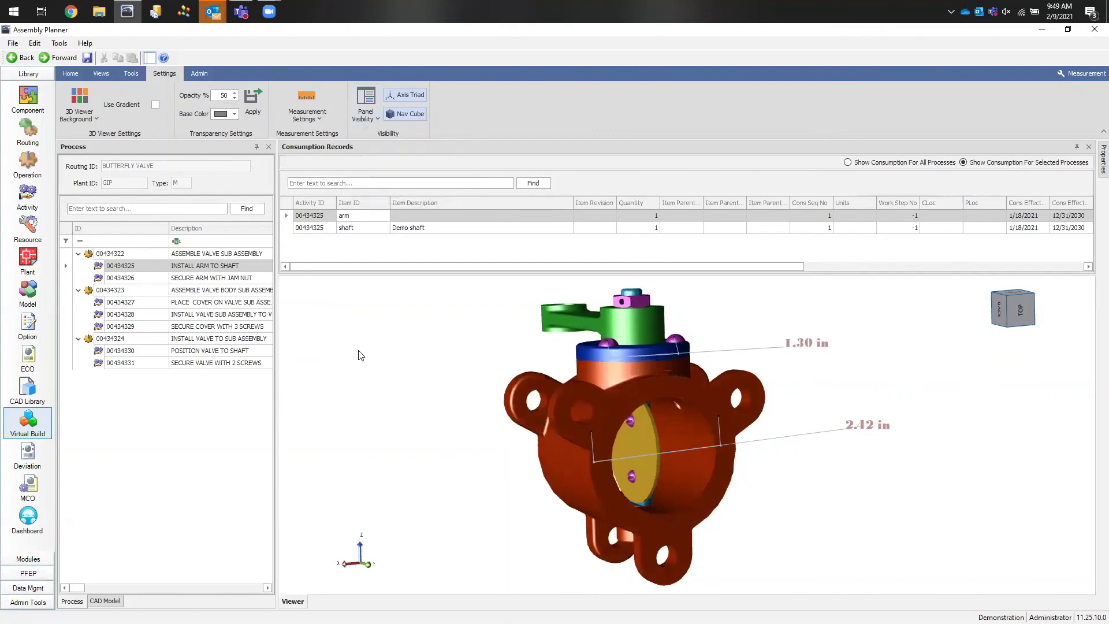
Step: Review the admin defaults for the magnifier callout's zoom factor and lens size
{"action": "left_click", "coordinate": [199, 73]}
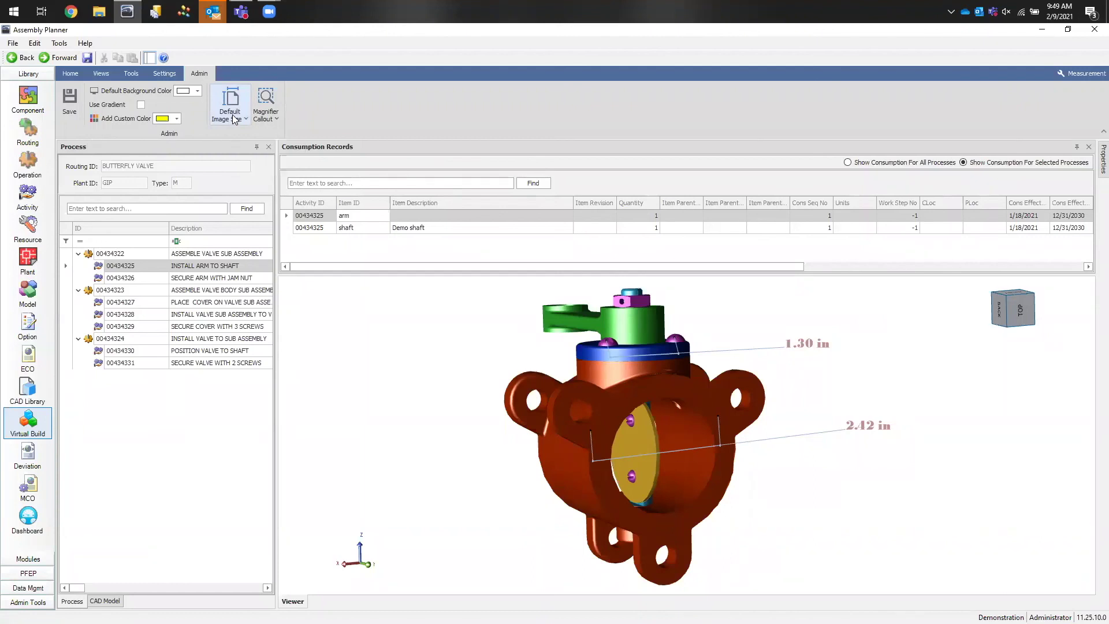
{"action": "left_click", "coordinate": [274, 120]}
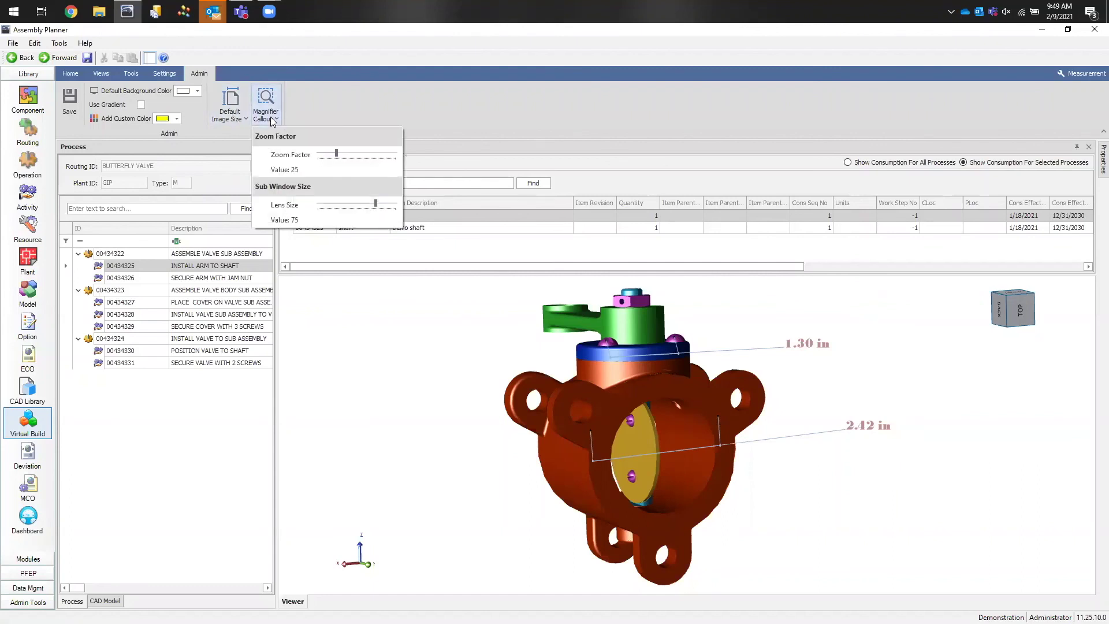
{"action": "left_click", "coordinate": [345, 108]}
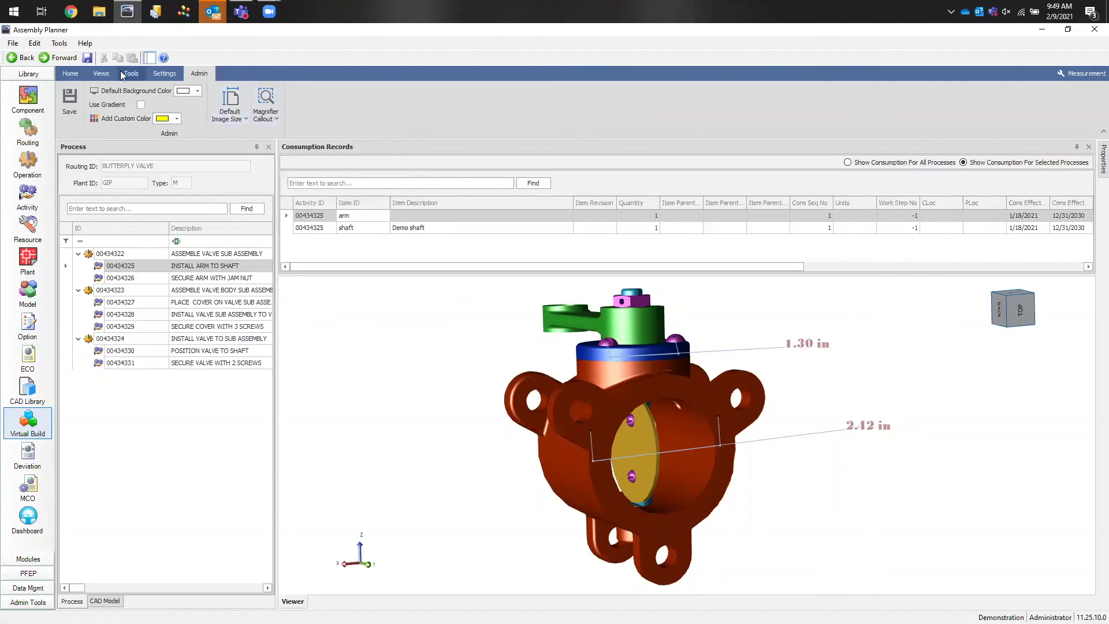
Step: Open the Image Editor for the INSTALL ARM TO SHAFT activity and bring up its annotation administration
{"action": "left_click", "coordinate": [137, 266]}
{"action": "left_click", "coordinate": [101, 73]}
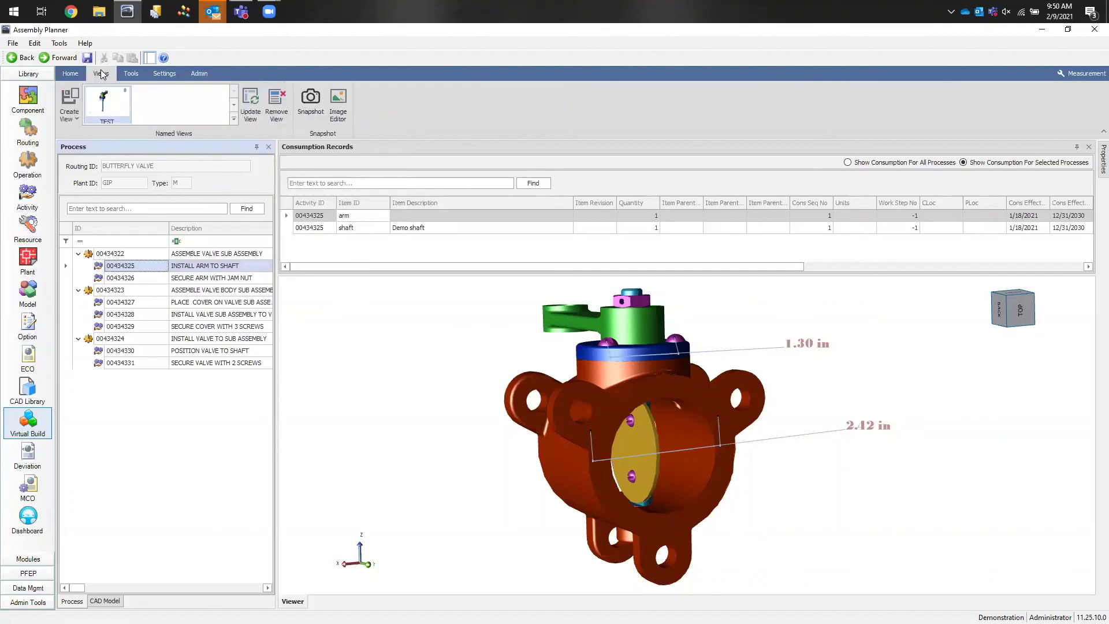
{"action": "left_click", "coordinate": [338, 112]}
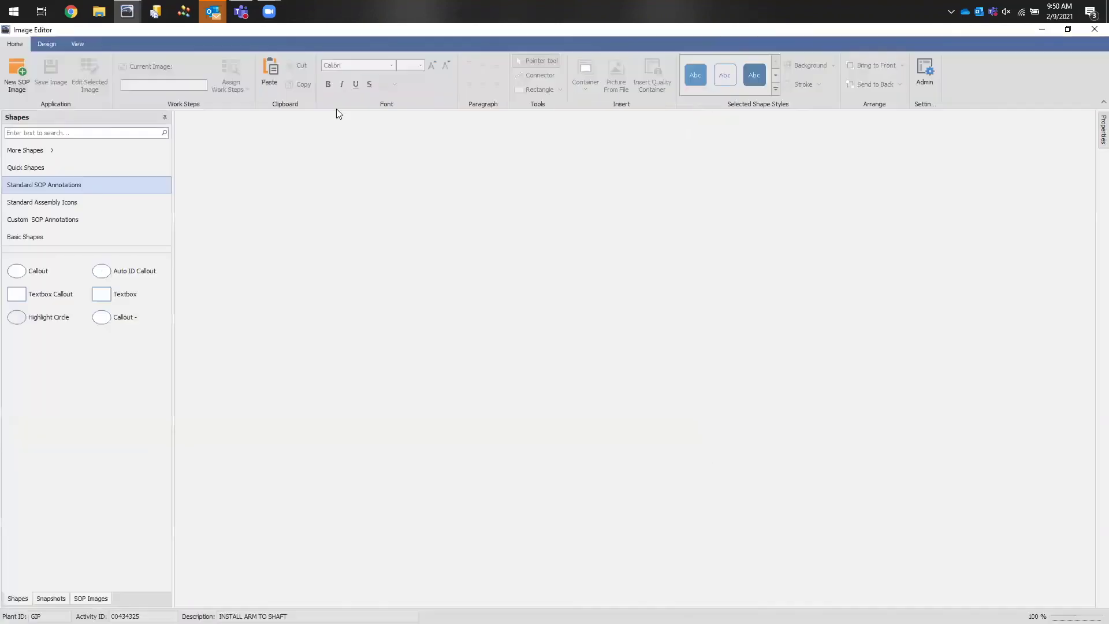
{"action": "left_click", "coordinate": [924, 71]}
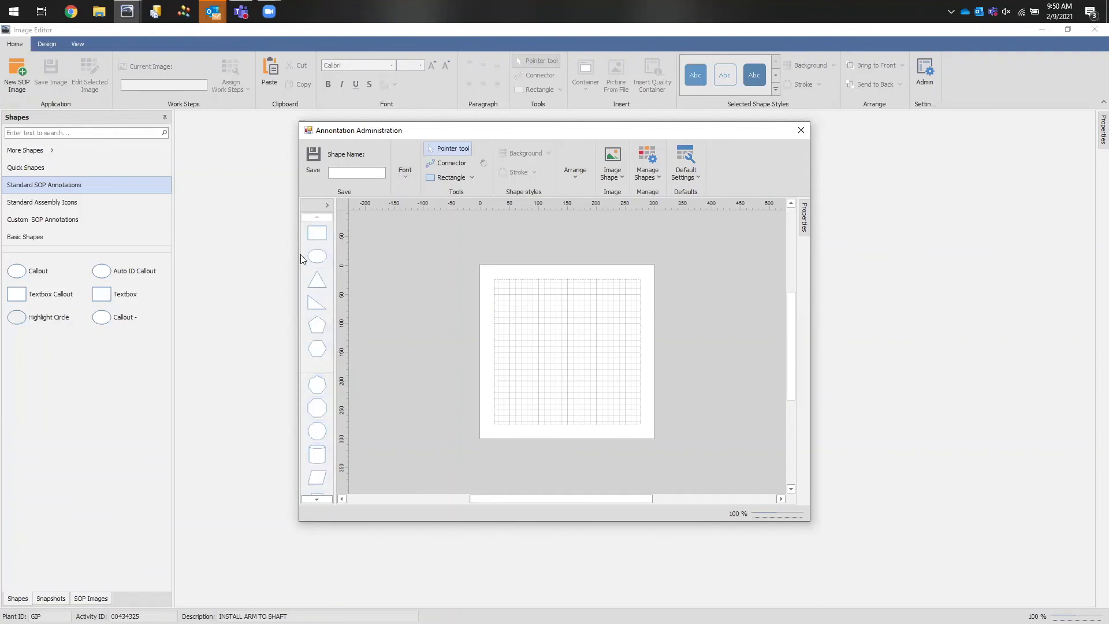
Step: Examine the font, image shape and custom shape management options for SOP annotations
{"action": "left_click", "coordinate": [405, 173]}
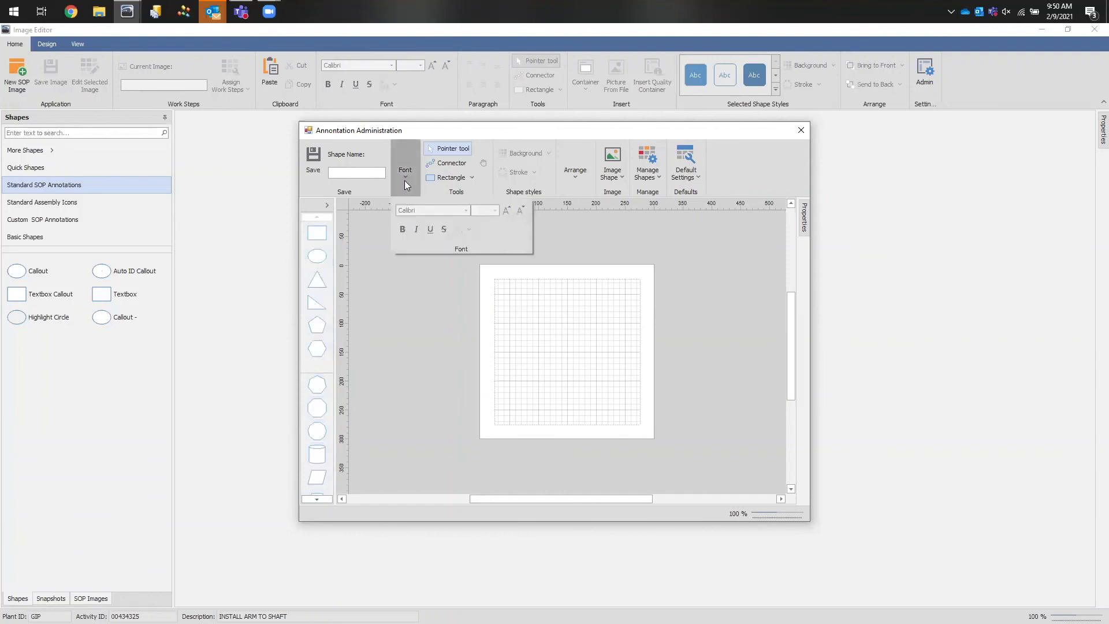
{"action": "left_click", "coordinate": [405, 179]}
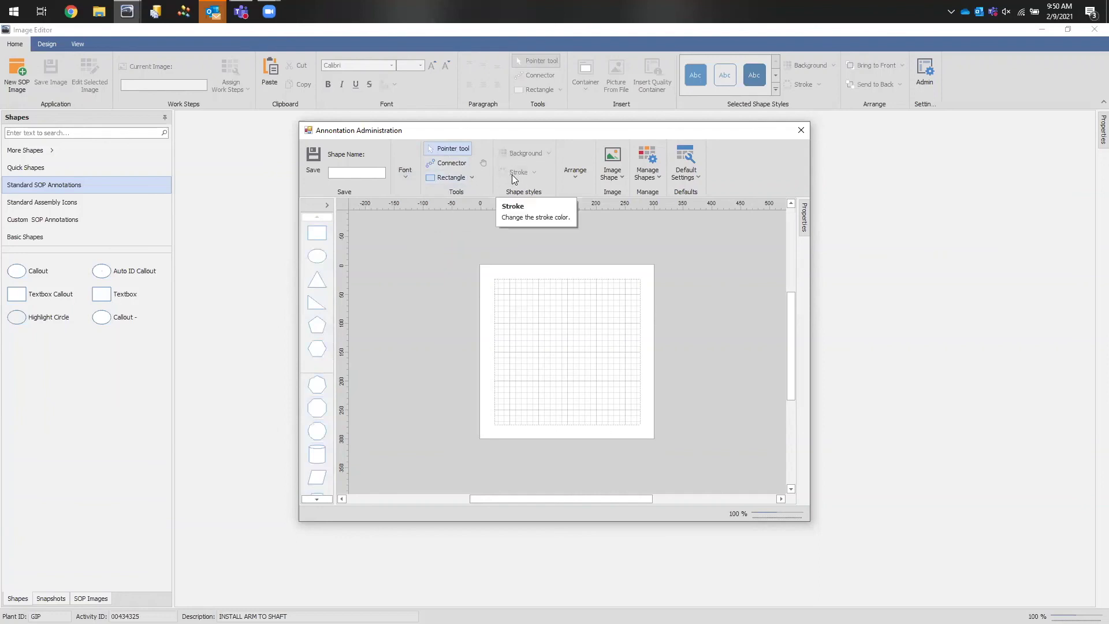
{"action": "mouse_move", "coordinate": [804, 217]}
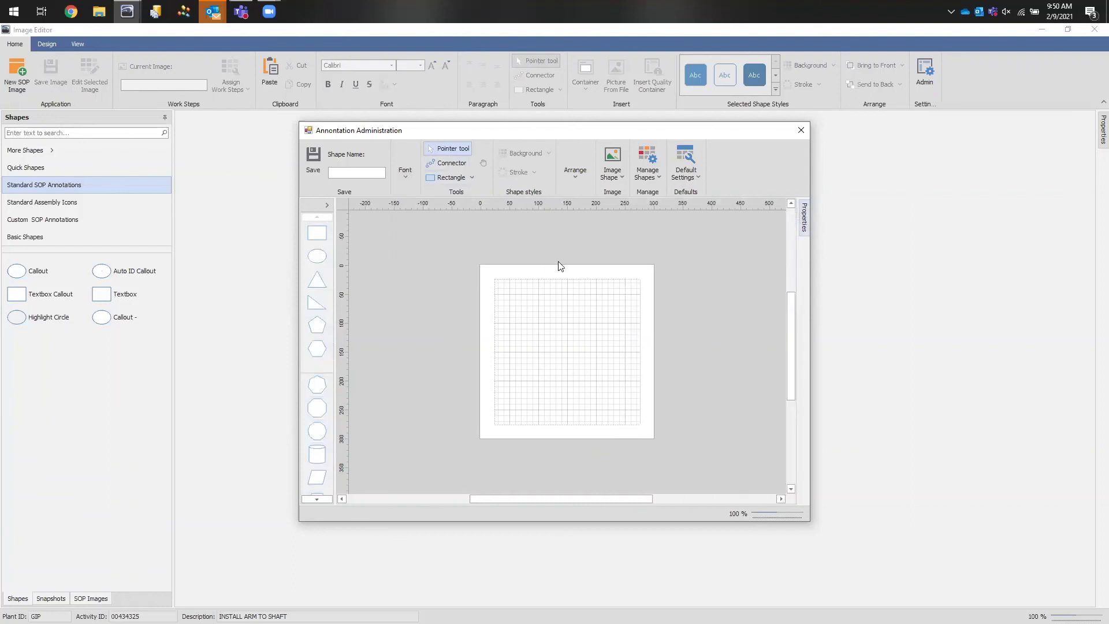
{"action": "left_click", "coordinate": [616, 181]}
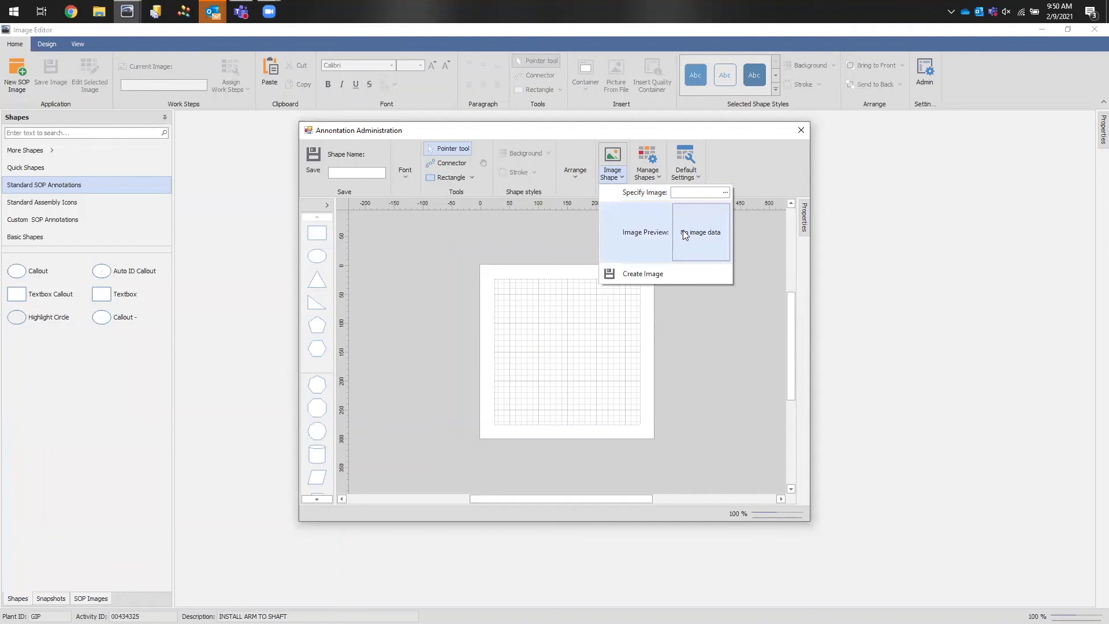
{"action": "left_click", "coordinate": [562, 239]}
{"action": "left_click", "coordinate": [641, 173]}
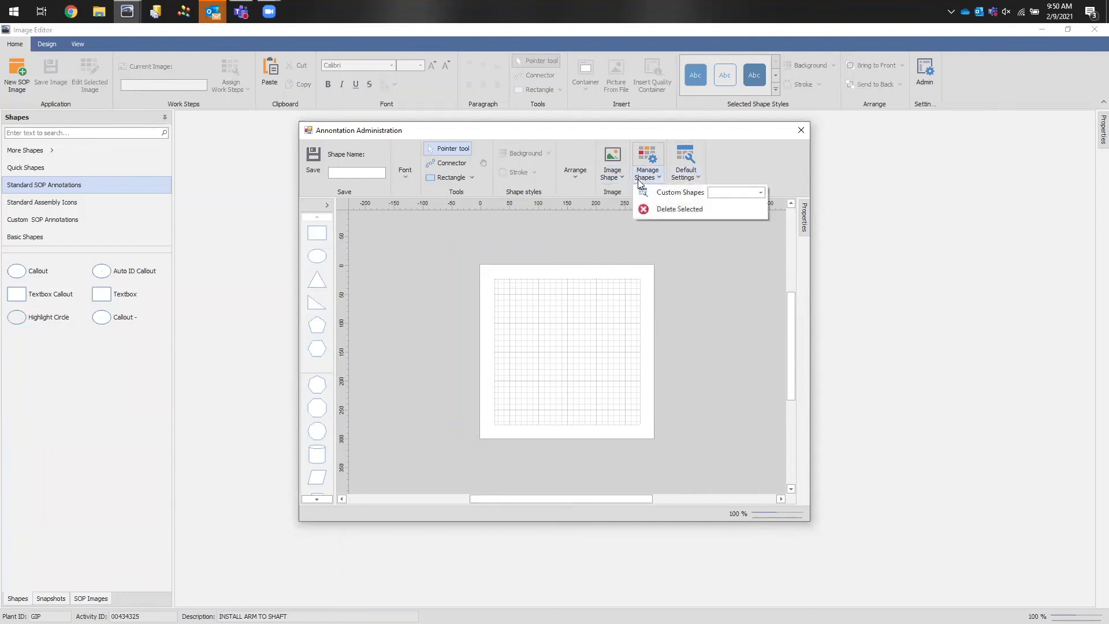
{"action": "left_click", "coordinate": [726, 193]}
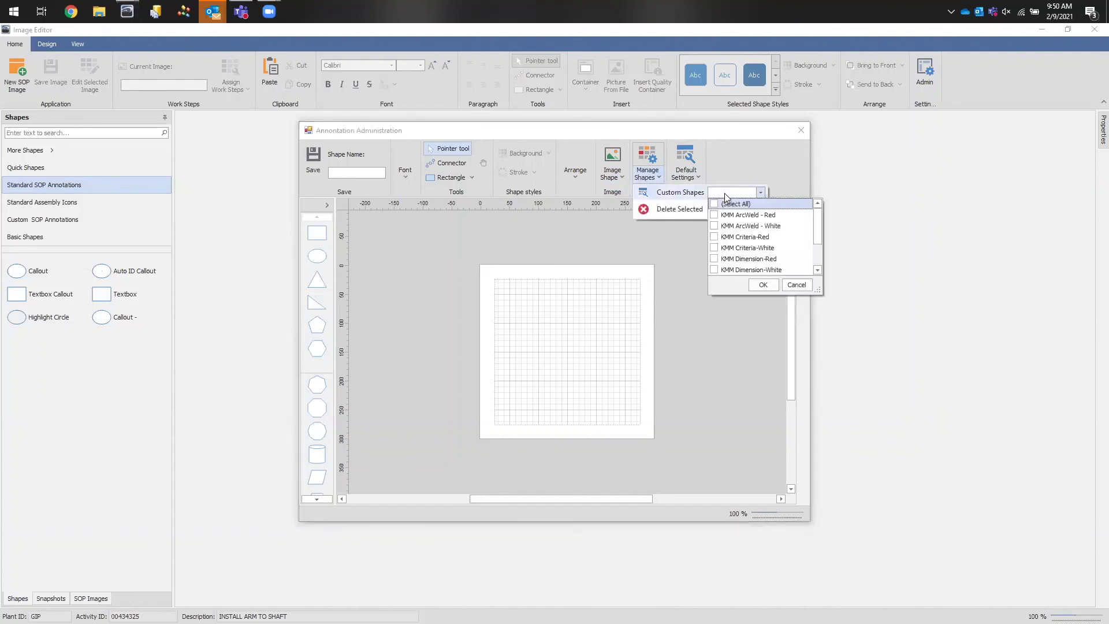
{"action": "left_click", "coordinate": [726, 194]}
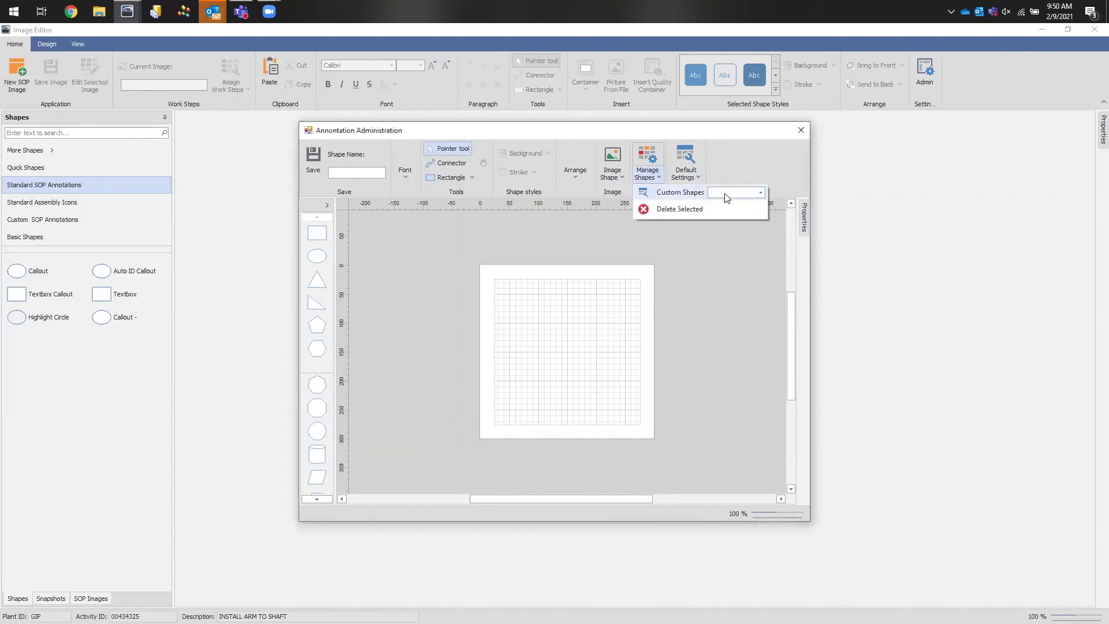
{"action": "left_click", "coordinate": [596, 230]}
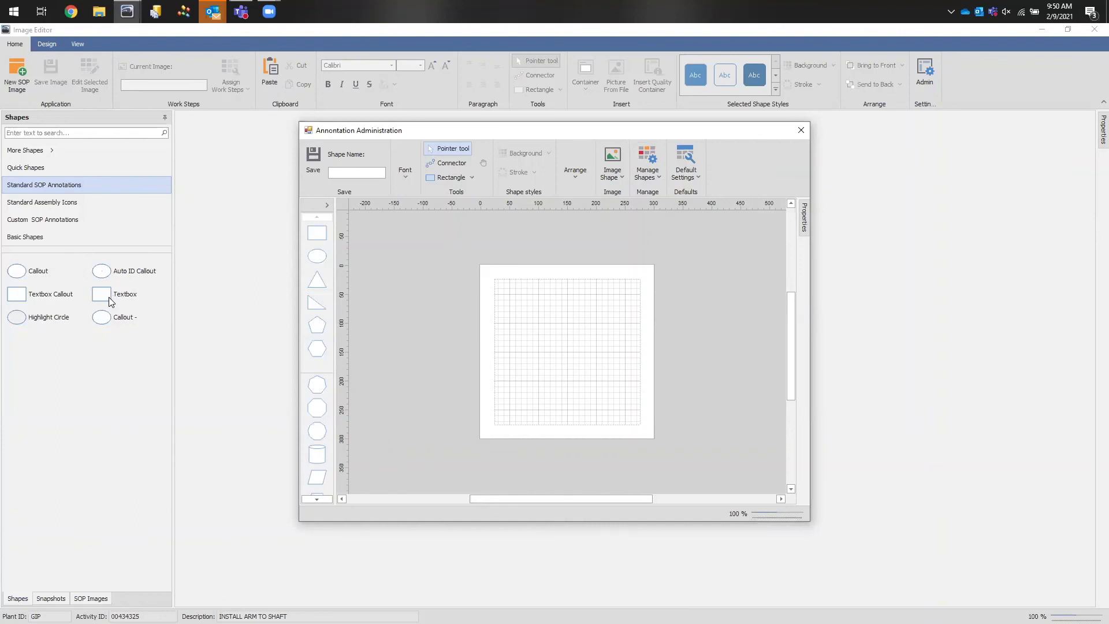
Step: Review the default stroke, fill and font settings for annotations, and leave the annotation administration and the Image Editor
{"action": "left_click", "coordinate": [681, 180]}
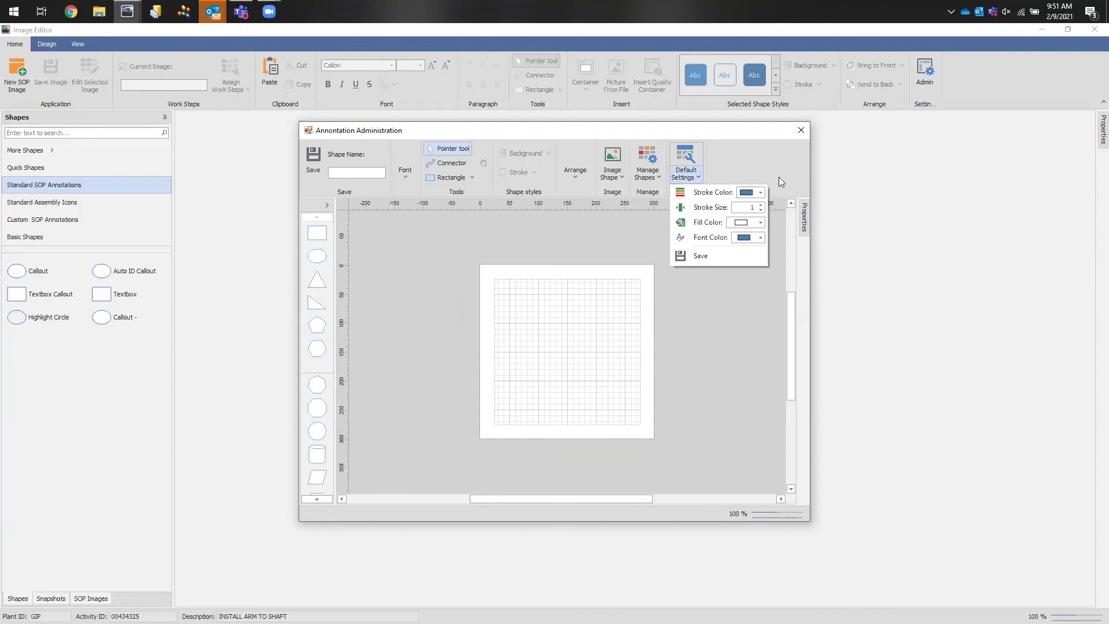
{"action": "left_click", "coordinate": [799, 134]}
{"action": "left_click", "coordinate": [799, 135]}
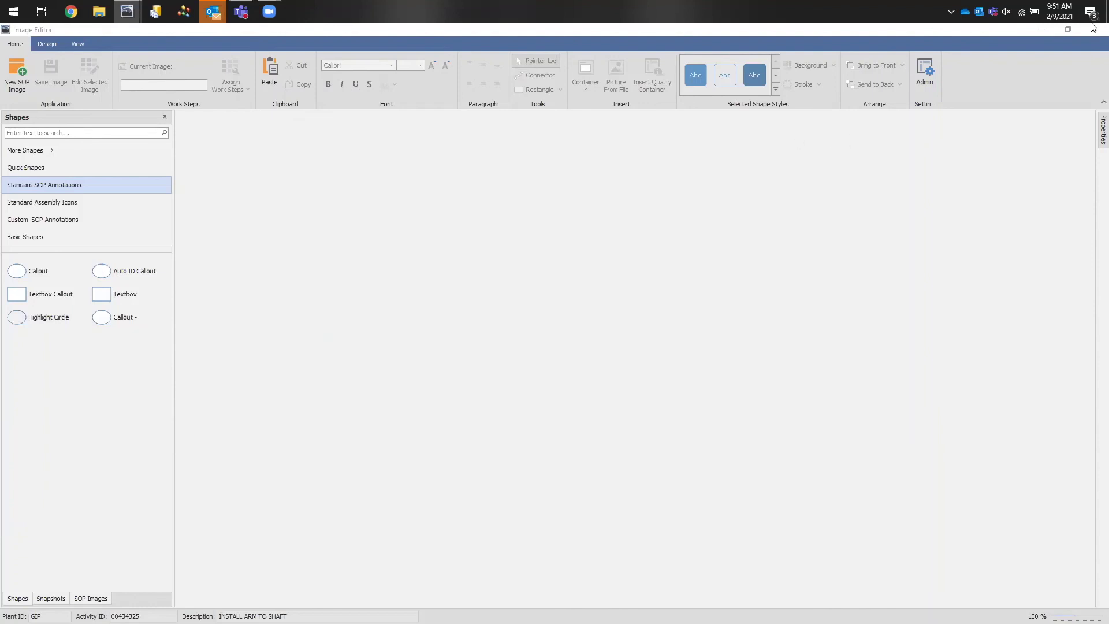
{"action": "left_click", "coordinate": [1094, 30]}
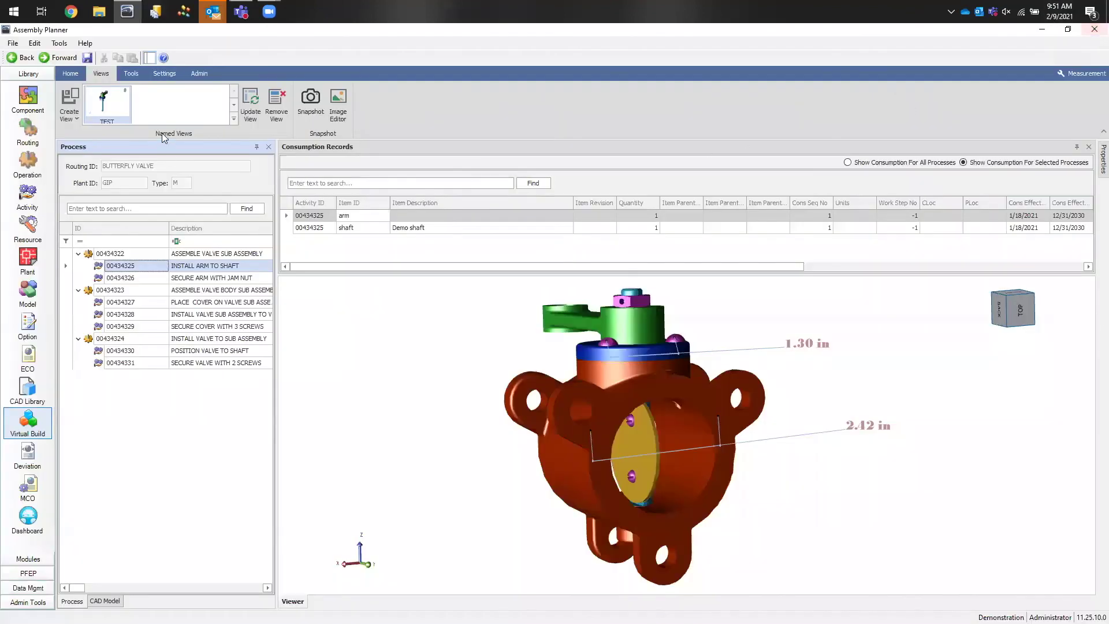
Step: Look over the admin default background and gradient settings and return to the Virtual Build home commands
{"action": "left_click", "coordinate": [196, 74]}
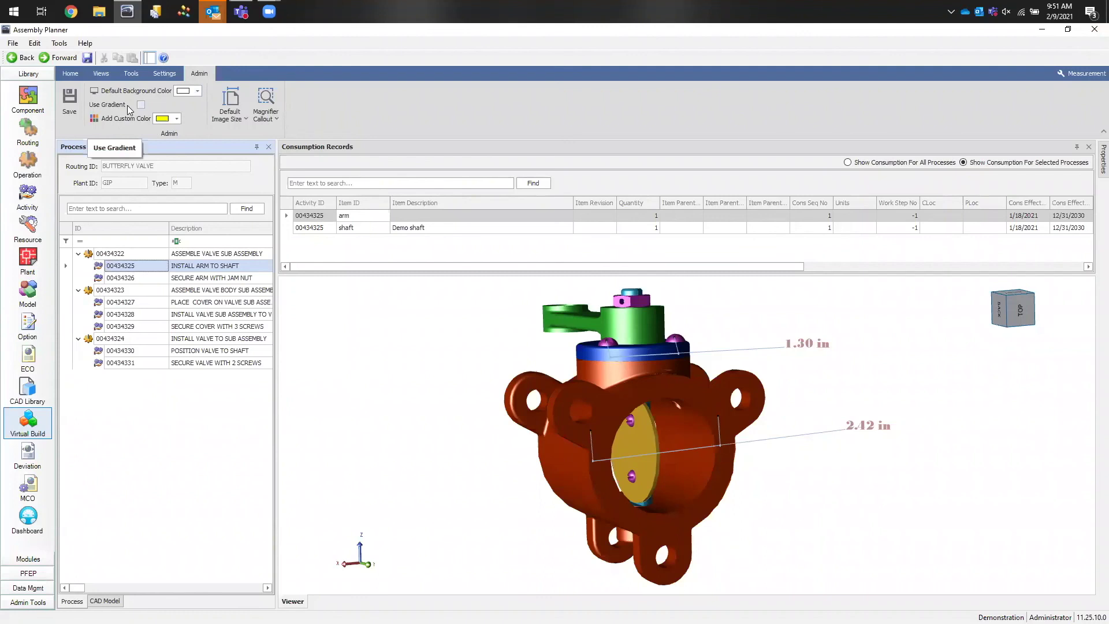
{"action": "left_click", "coordinate": [70, 74]}
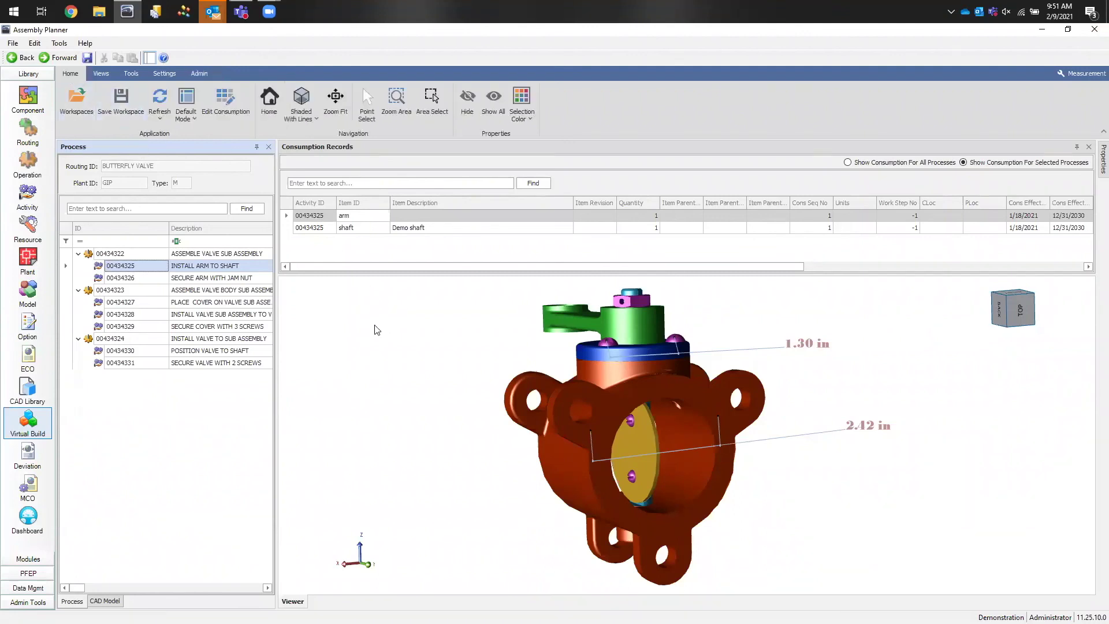